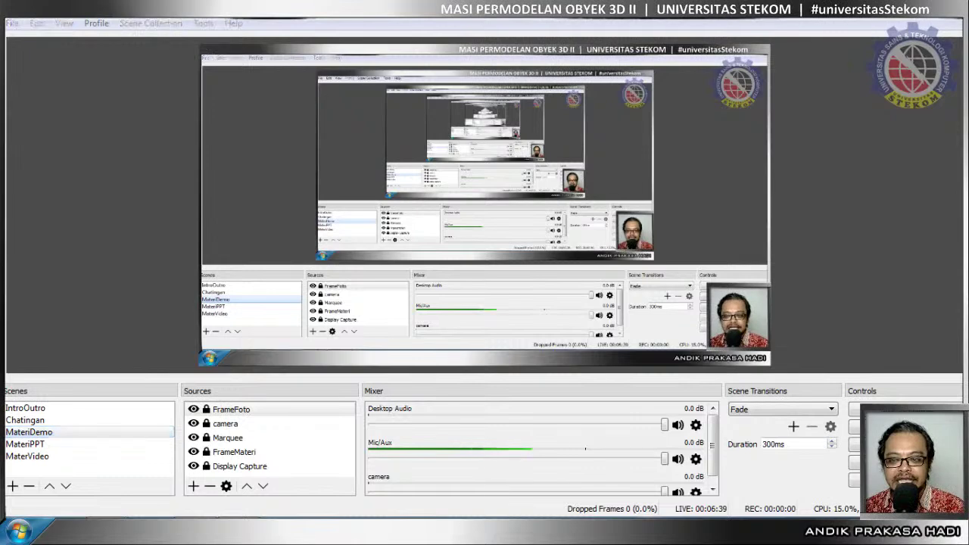
# Switch to Blender, delete the existing sphere and add a mesh cube at the origin in its place
pyautogui.hotkey('alt', 'Tab')
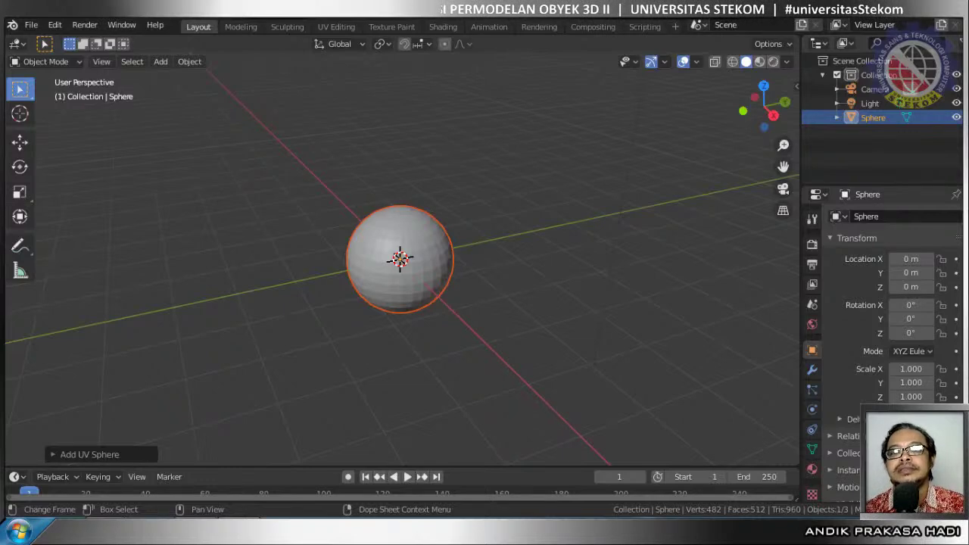
pyautogui.press('Delete')
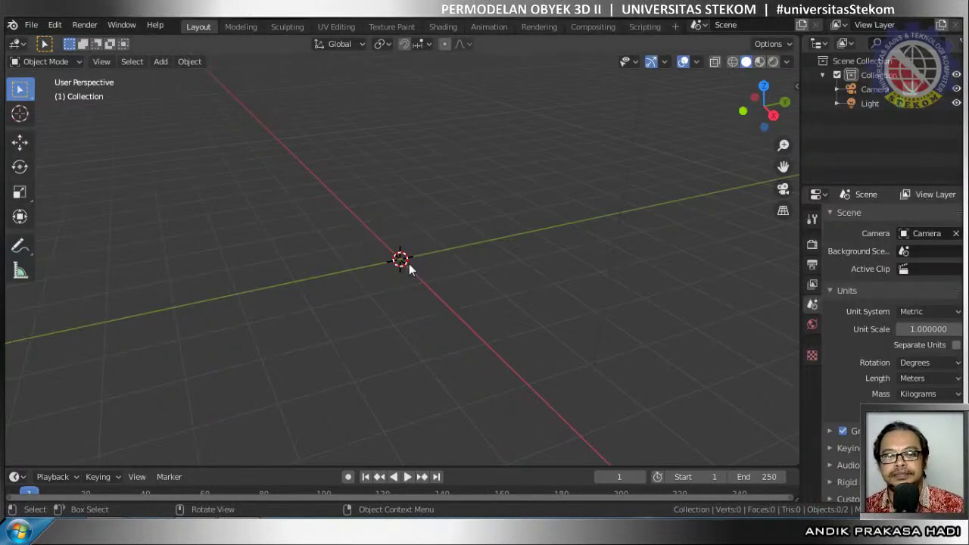
pyautogui.hotkey('shift', 'a')
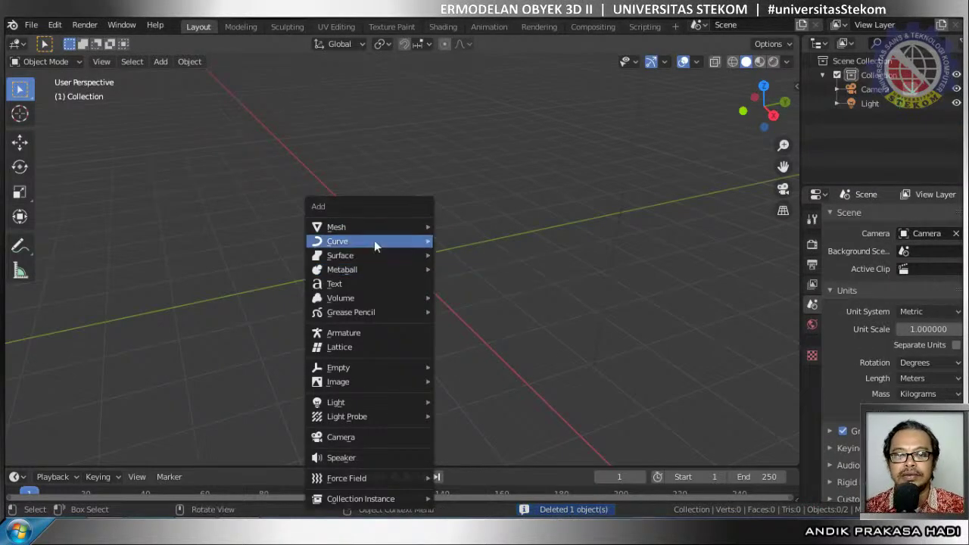
pyautogui.moveTo(368, 227)
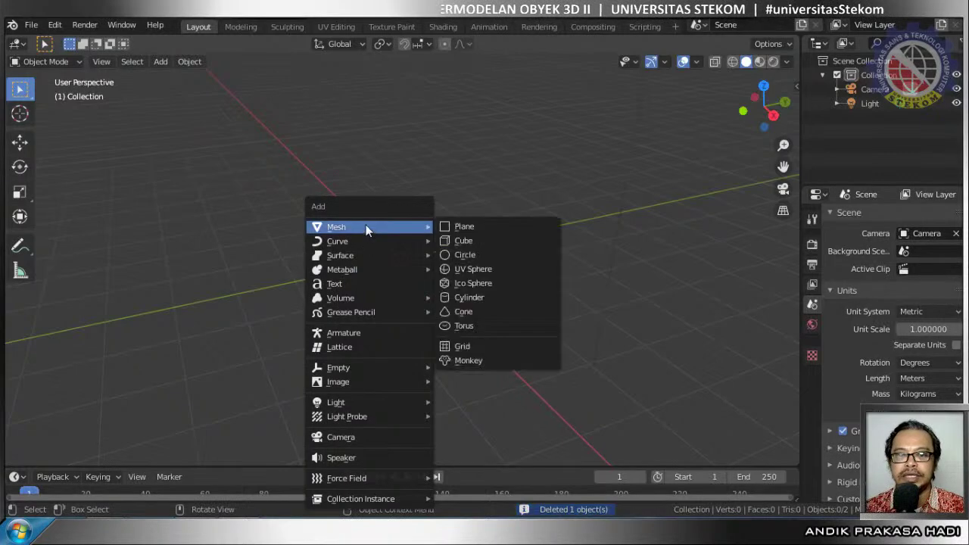
pyautogui.click(494, 240)
pyautogui.scroll(-4, 508, 253)
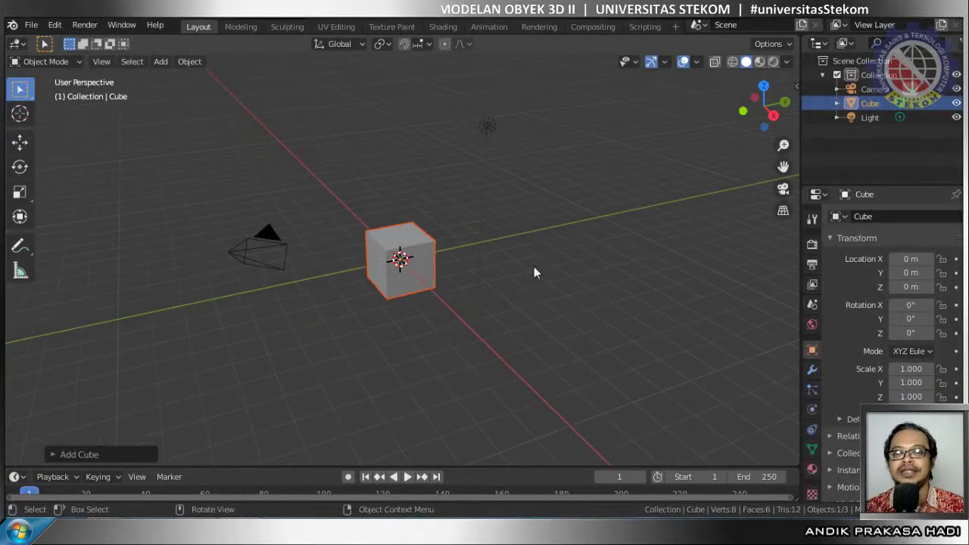
pyautogui.scroll(-3, 534, 271)
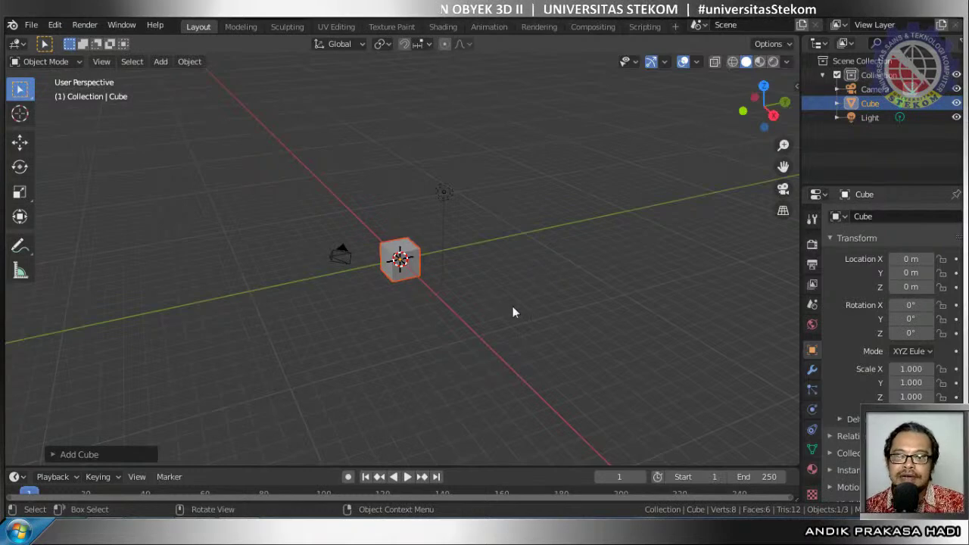
# Select the camera, the cube and the light one at a time in the viewport
pyautogui.click(339, 249)
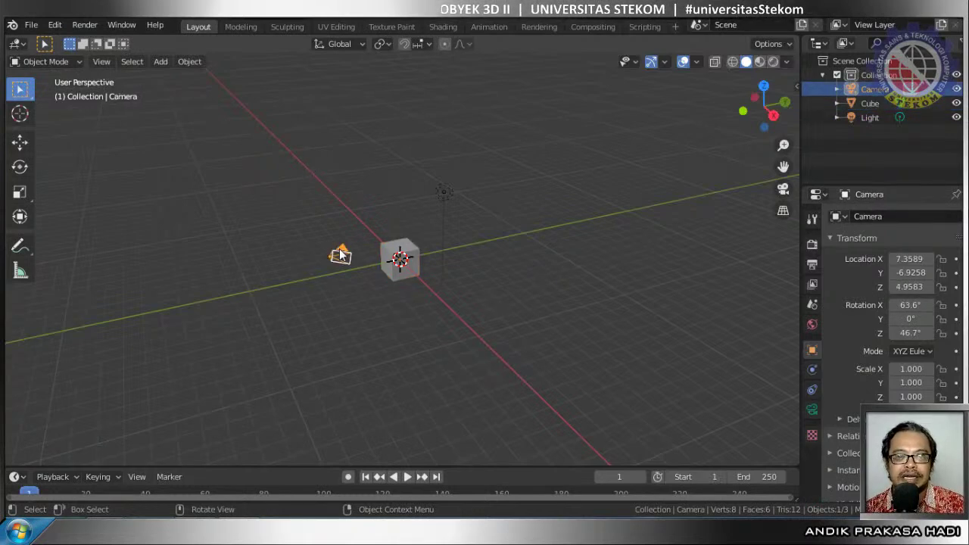
pyautogui.click(409, 254)
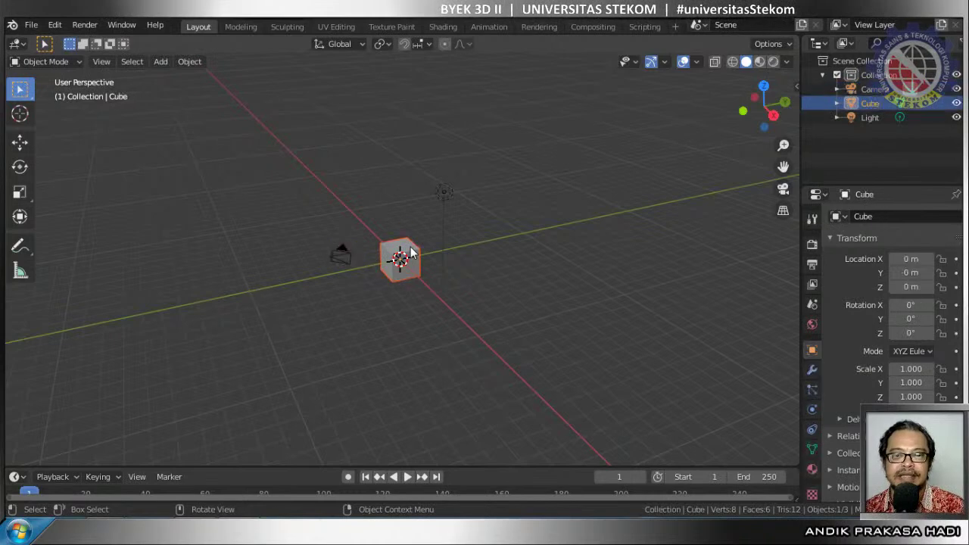
pyautogui.click(445, 194)
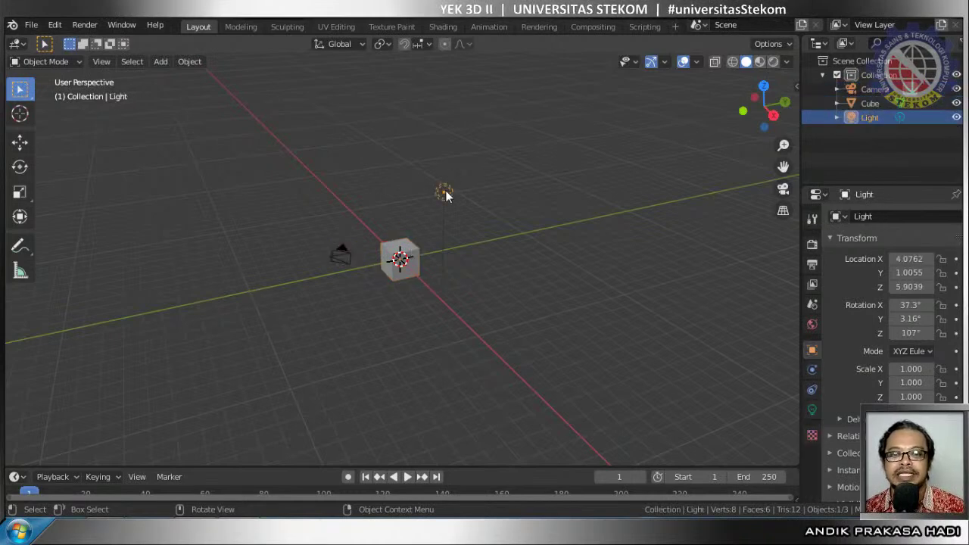
pyautogui.click(411, 251)
pyautogui.click(341, 253)
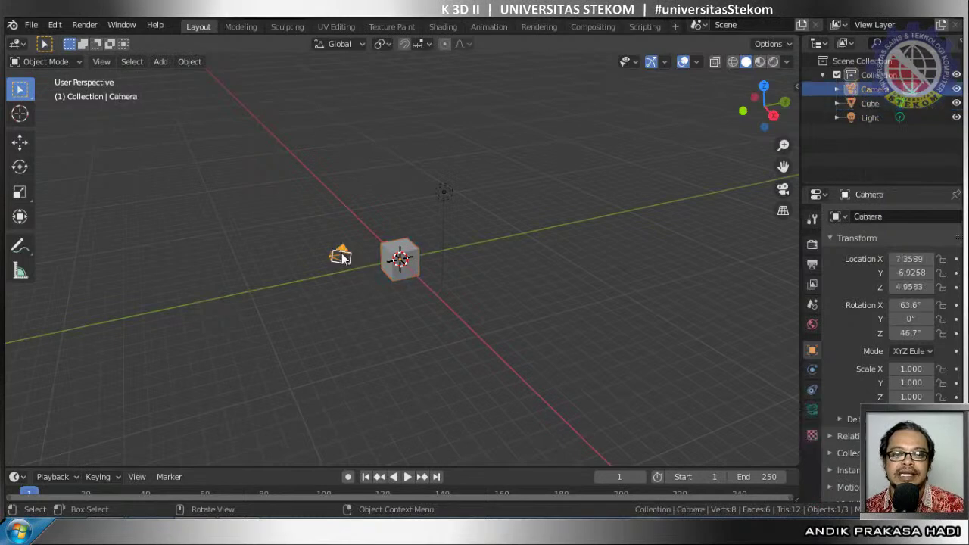
pyautogui.click(400, 253)
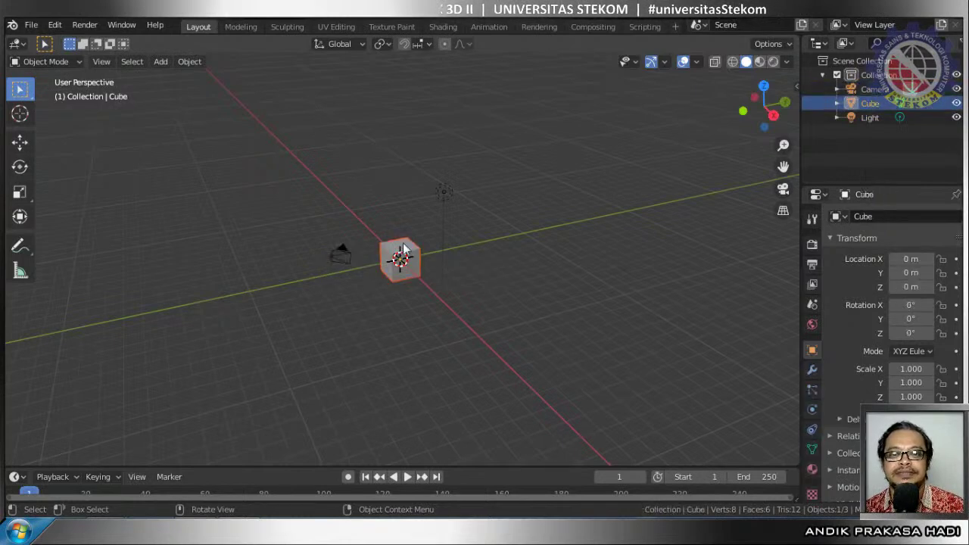
# Select the light, cube and camera together as a multiple selection, and deselect everything
pyautogui.click(444, 194)
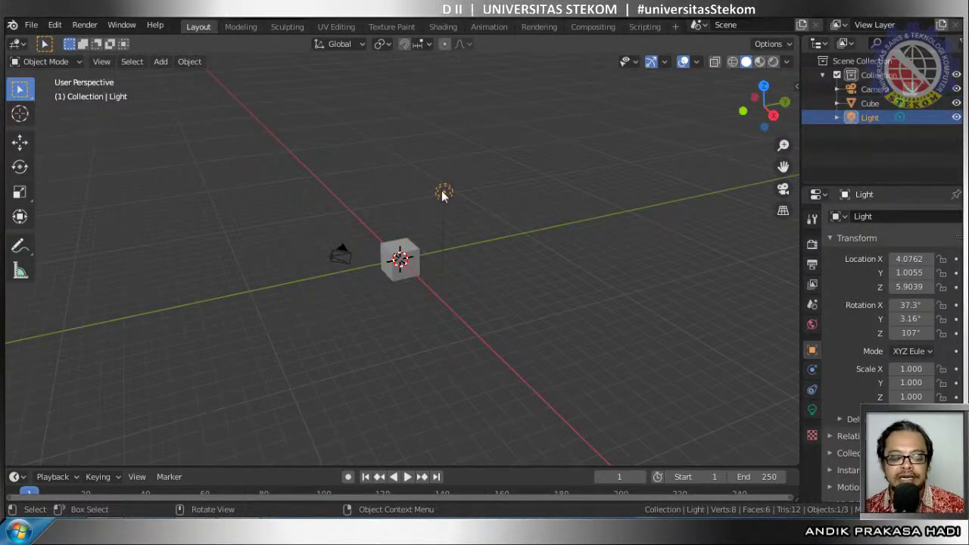
pyautogui.keyDown('shift'); pyautogui.click(403, 251); pyautogui.keyUp('shift')
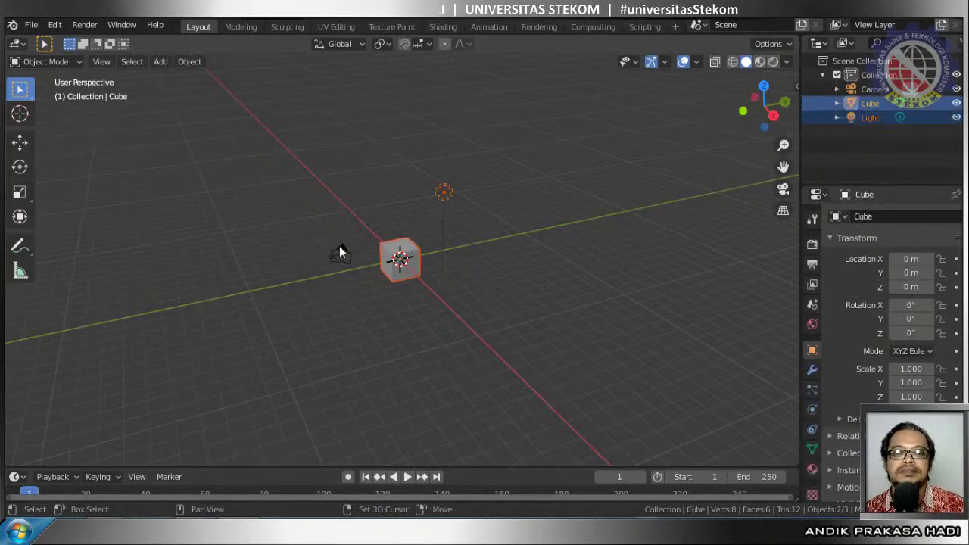
pyautogui.keyDown('shift'); pyautogui.click(339, 252); pyautogui.keyUp('shift')
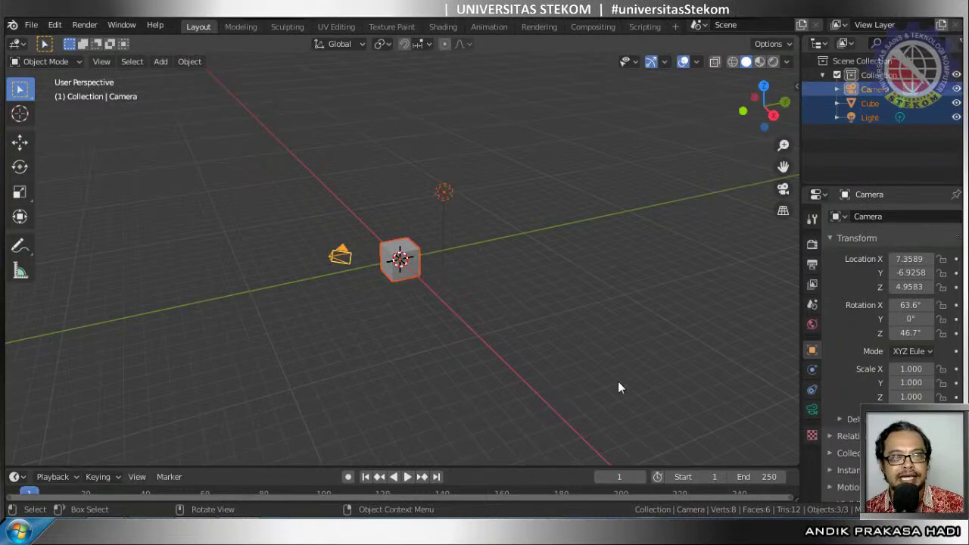
pyautogui.click(443, 191)
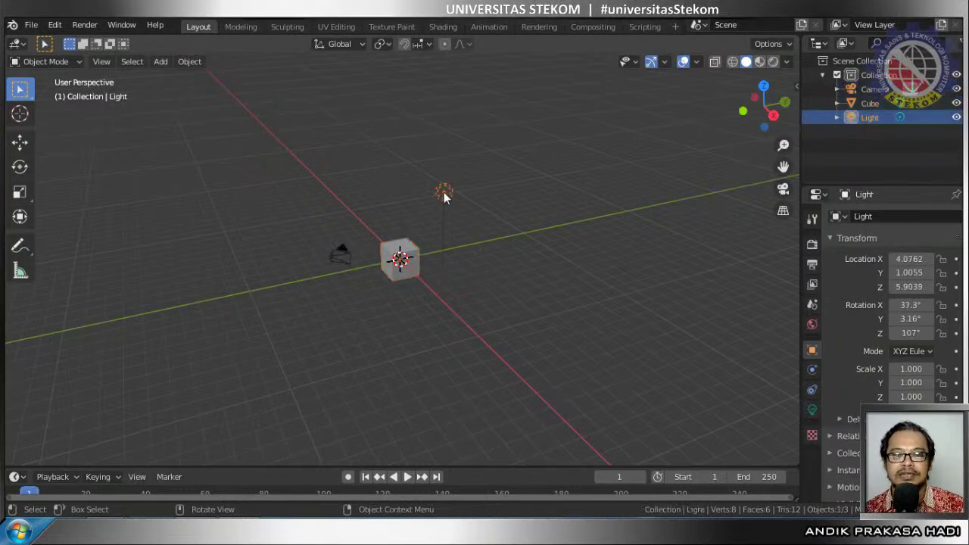
pyautogui.keyDown('shift'); pyautogui.click(414, 257); pyautogui.keyUp('shift')
pyautogui.keyDown('shift'); pyautogui.click(341, 248); pyautogui.keyUp('shift')
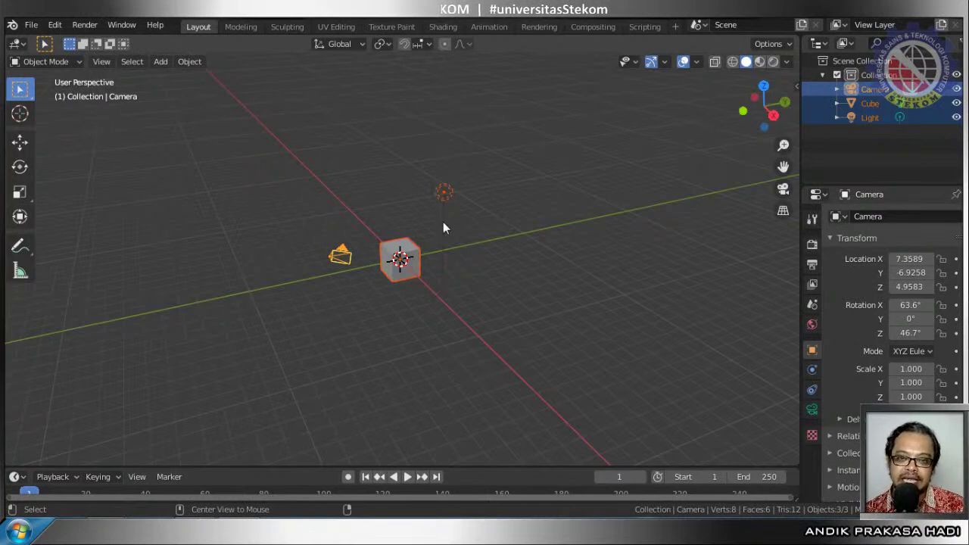
pyautogui.hotkey('alt', 'a')
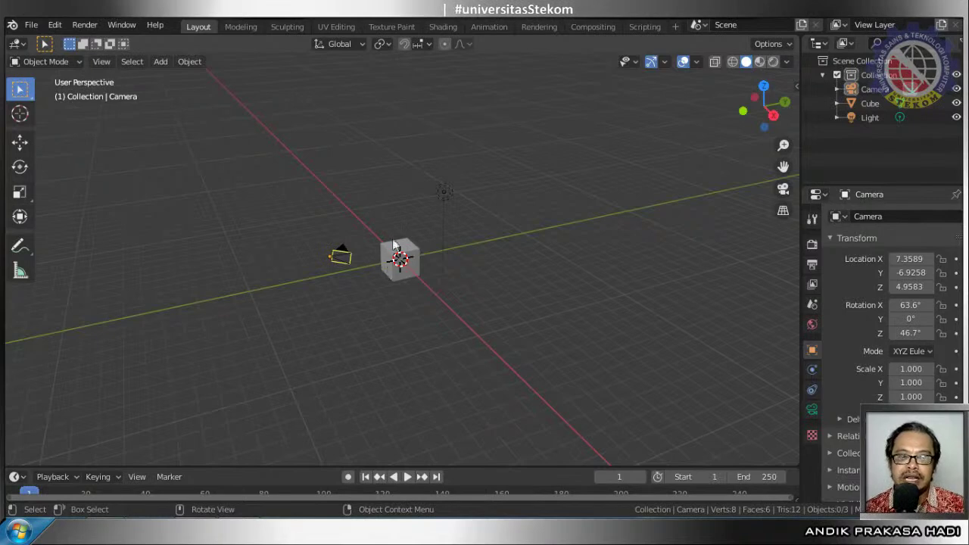
# Delete the cube, keeping the camera and light in the scene
pyautogui.scroll(3, 367, 225)
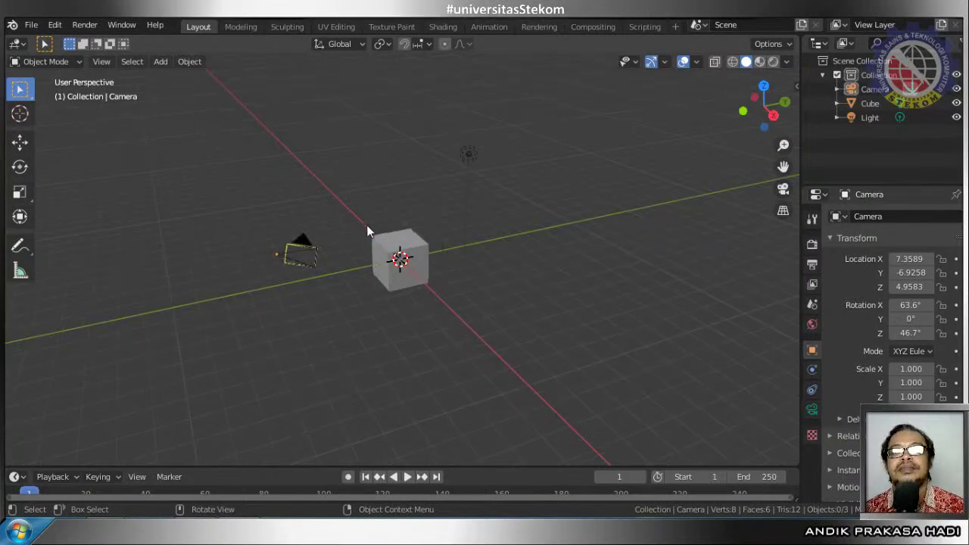
pyautogui.scroll(2, 367, 225)
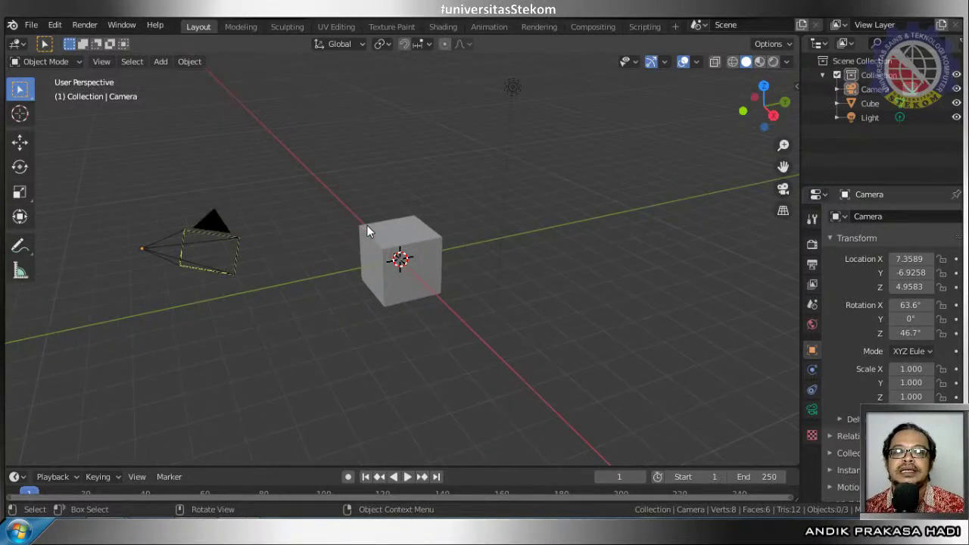
pyautogui.click(424, 242)
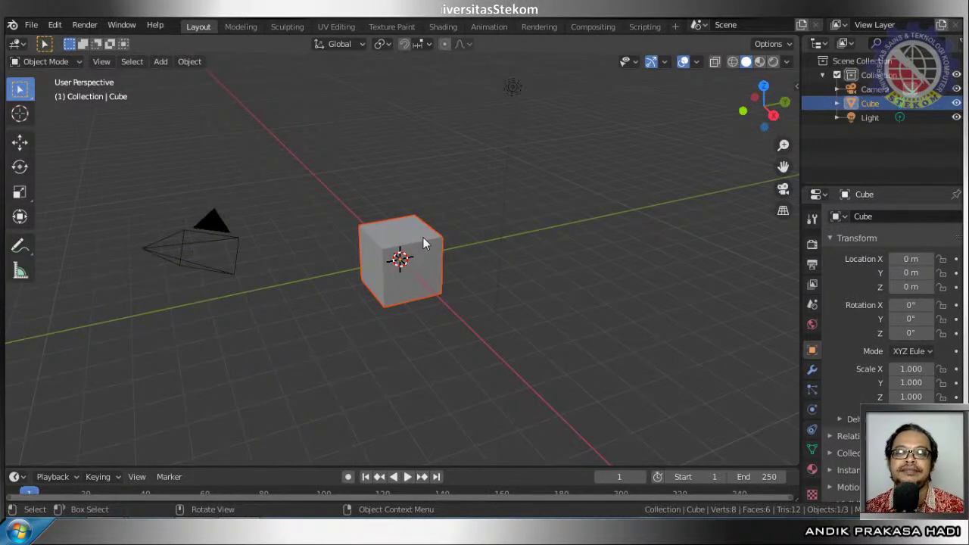
pyautogui.press('Delete')
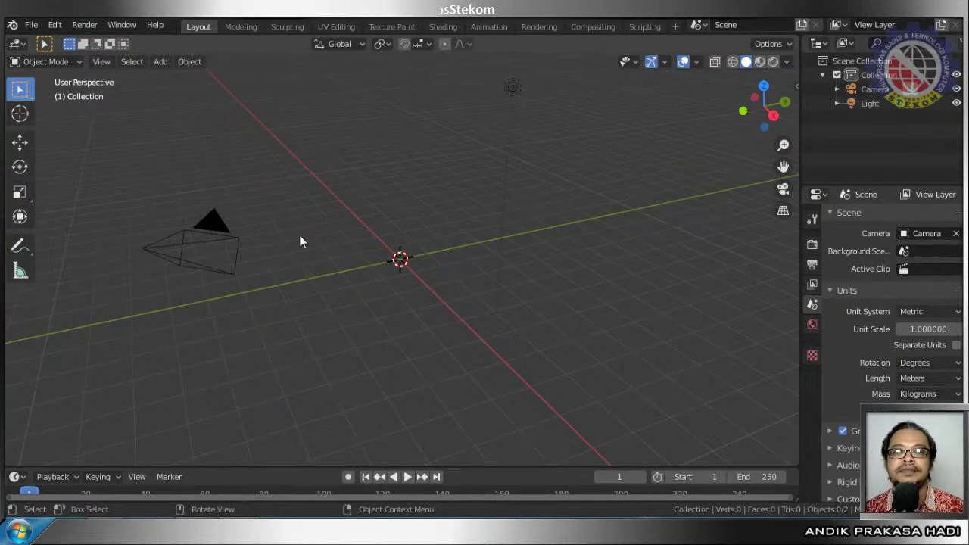
pyautogui.click(512, 89)
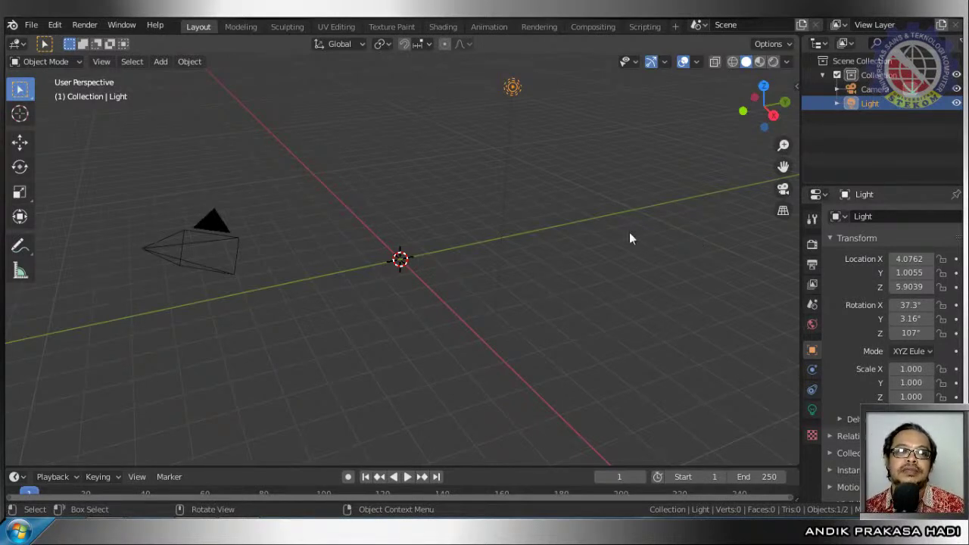
pyautogui.click(445, 218)
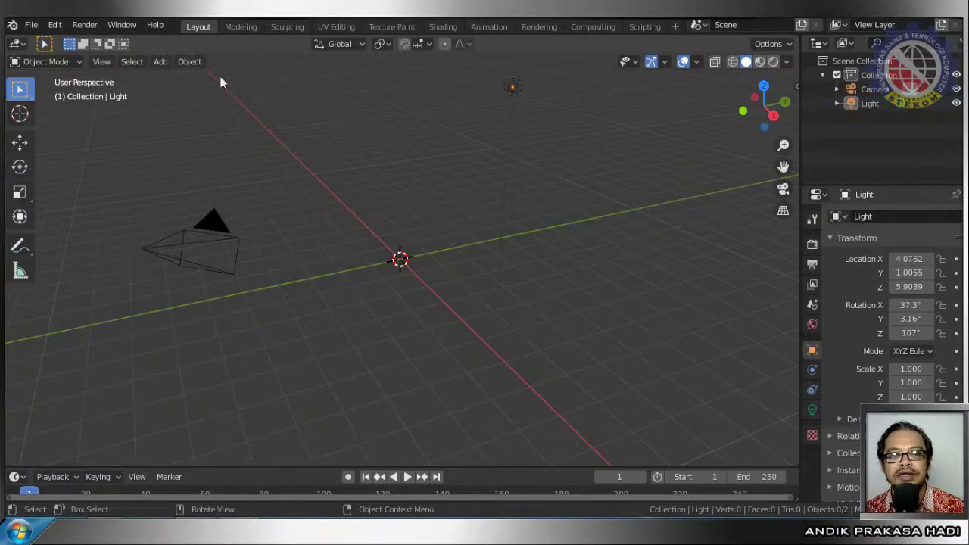
pyautogui.click(160, 64)
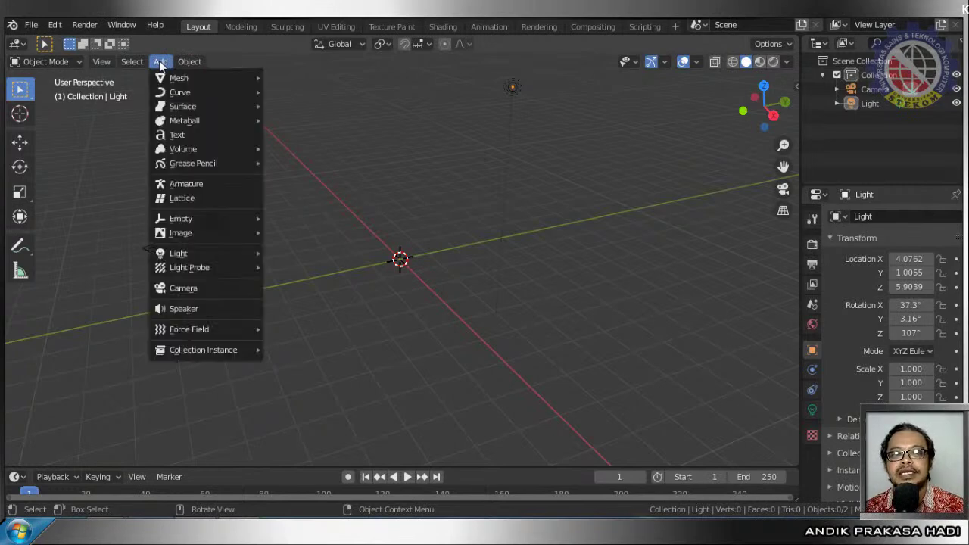
pyautogui.press('Escape')
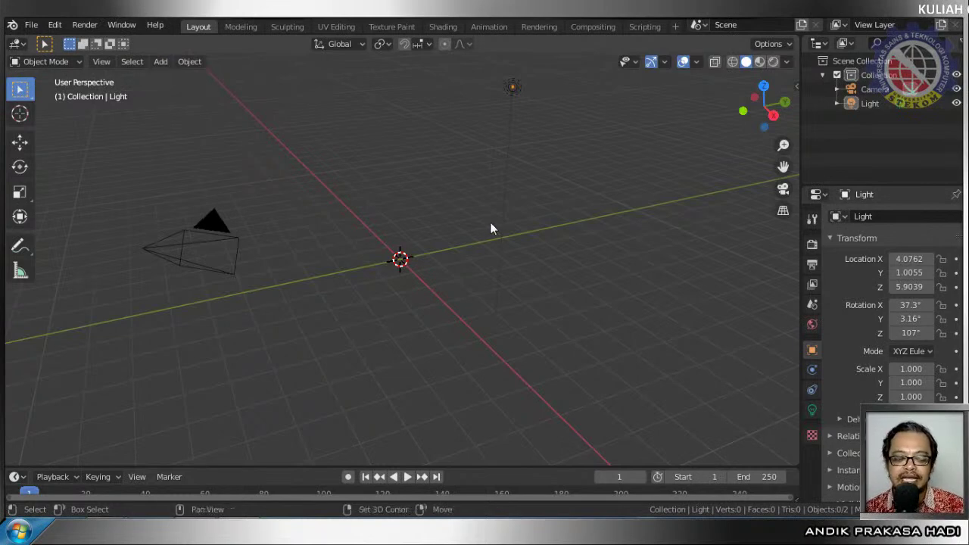
# Add a mesh UV sphere at the origin
pyautogui.hotkey('shift', 'a')
pyautogui.moveTo(492, 225)
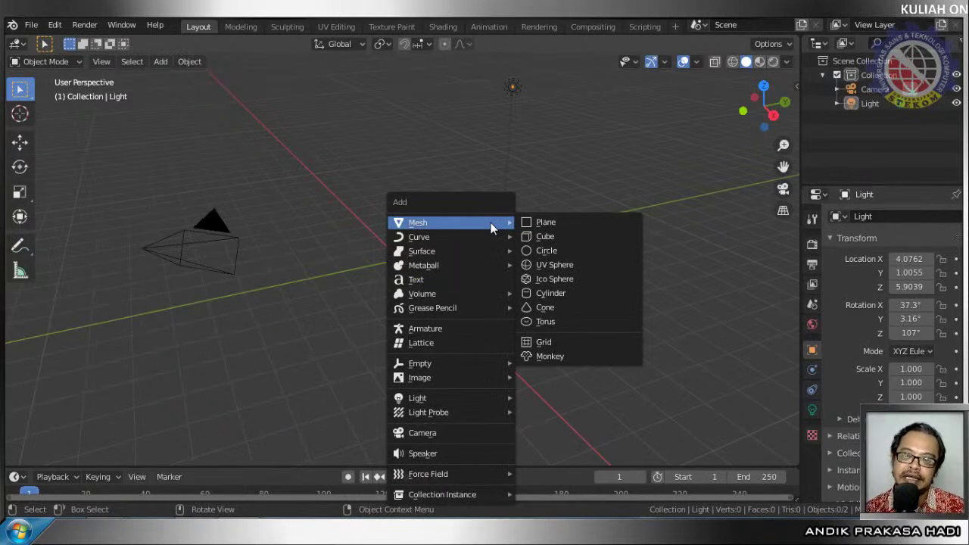
pyautogui.click(586, 264)
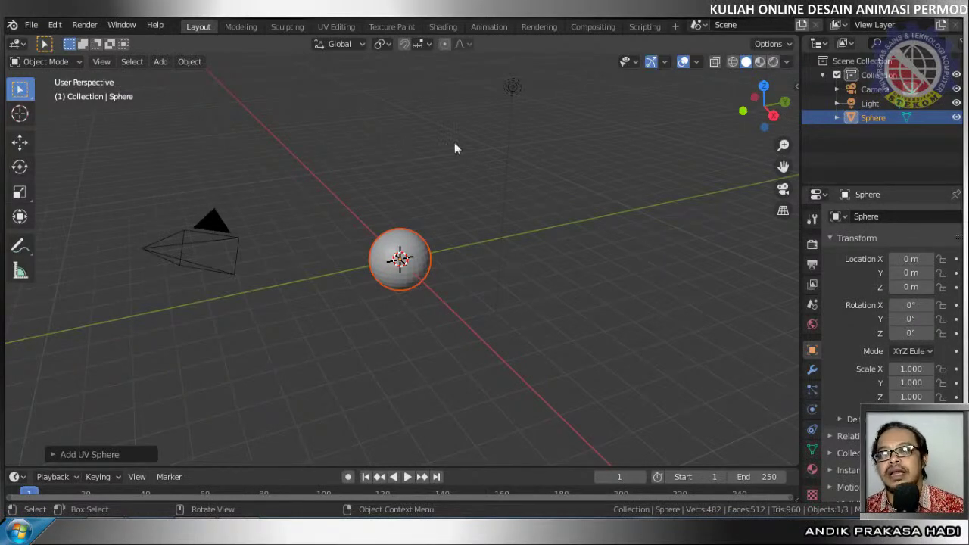
# Toggle the viewport between perspective and orthographic projection to compare them, ending in perspective
pyautogui.click(784, 212)
pyautogui.click(784, 212)
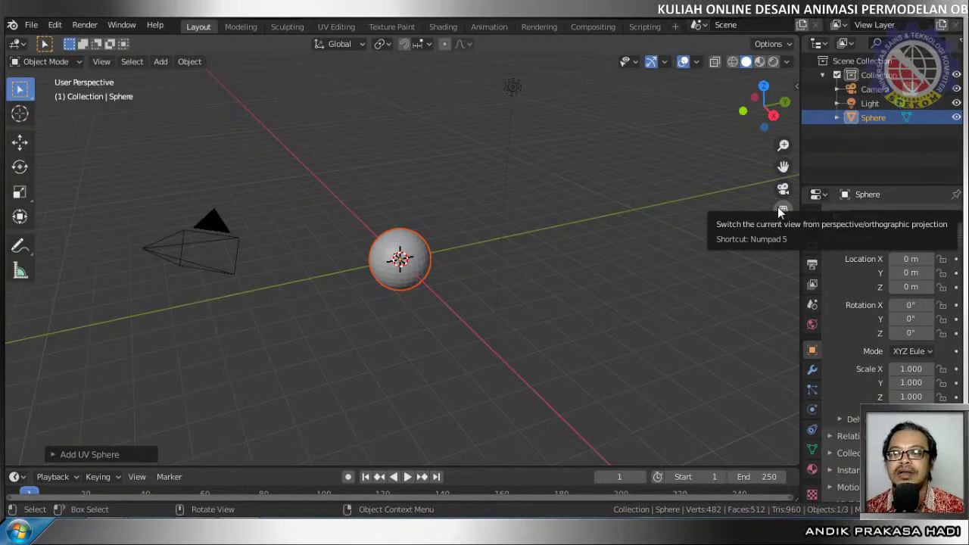
pyautogui.click(784, 211)
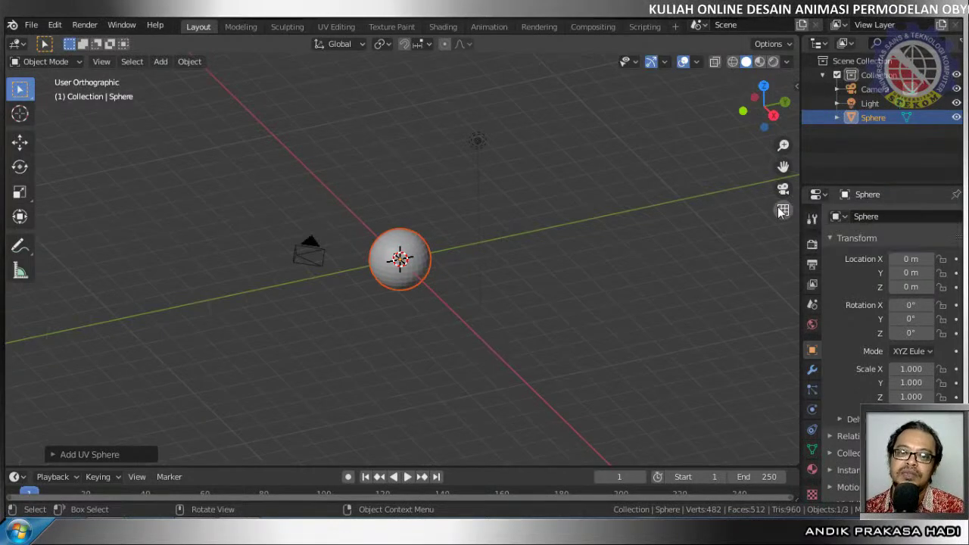
pyautogui.click(782, 211)
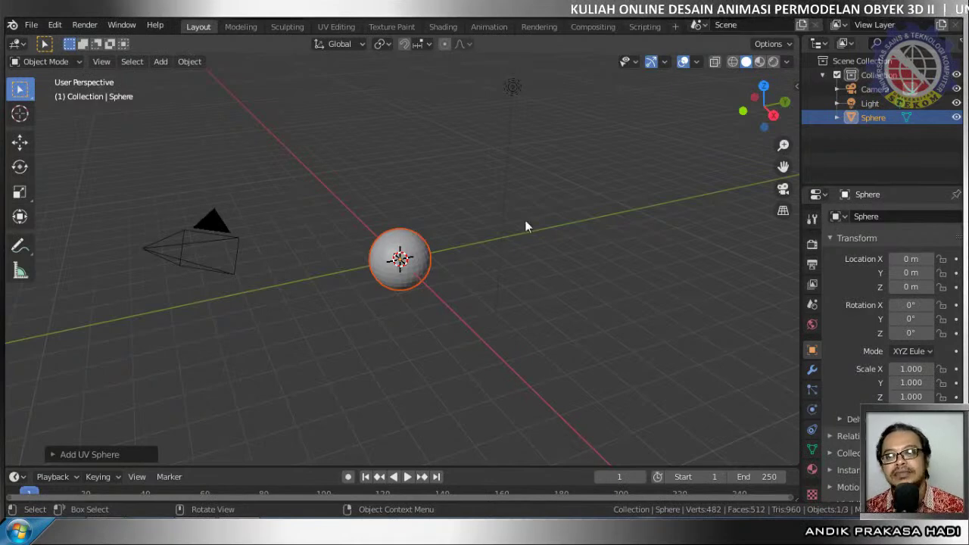
# View the sphere from the right, back, top, front and left preset orthographic viewpoints
pyautogui.click(774, 115)
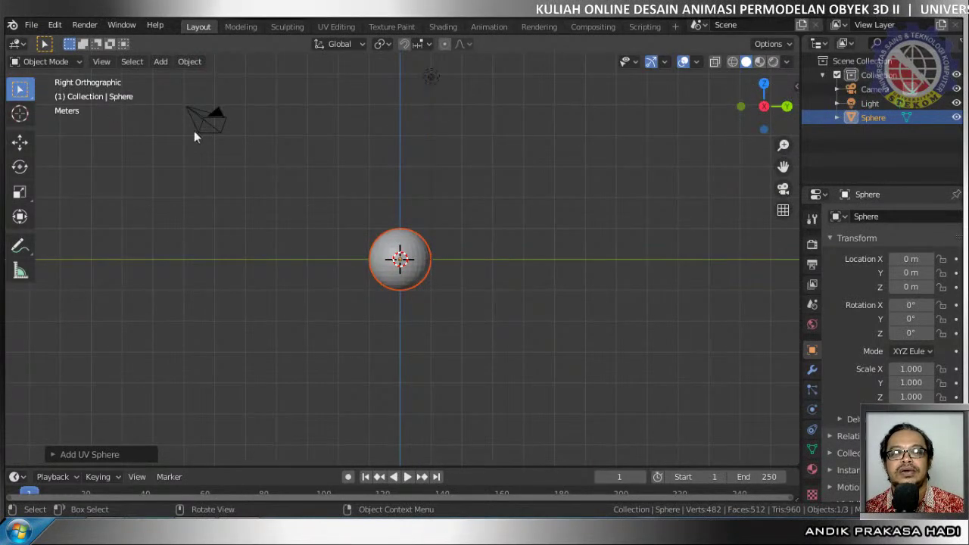
pyautogui.click(787, 107)
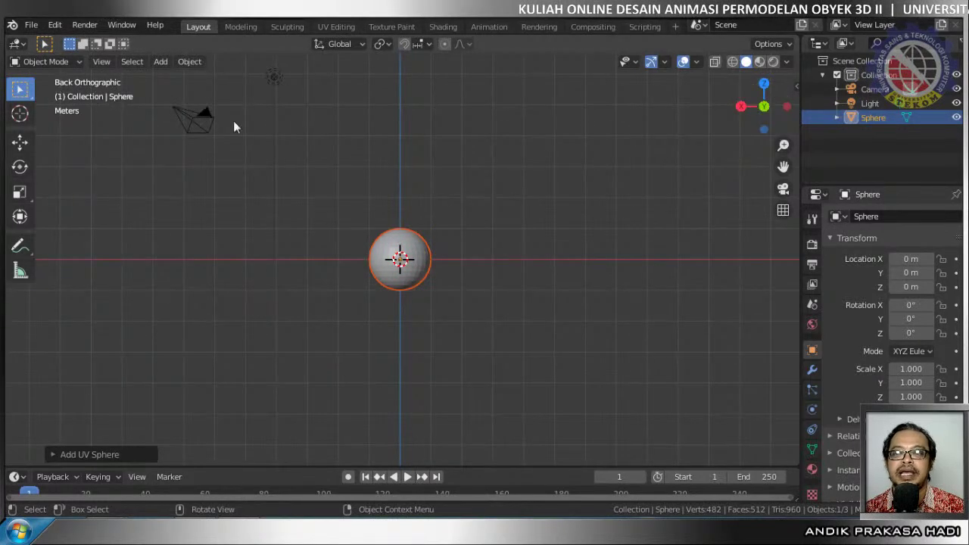
pyautogui.click(763, 82)
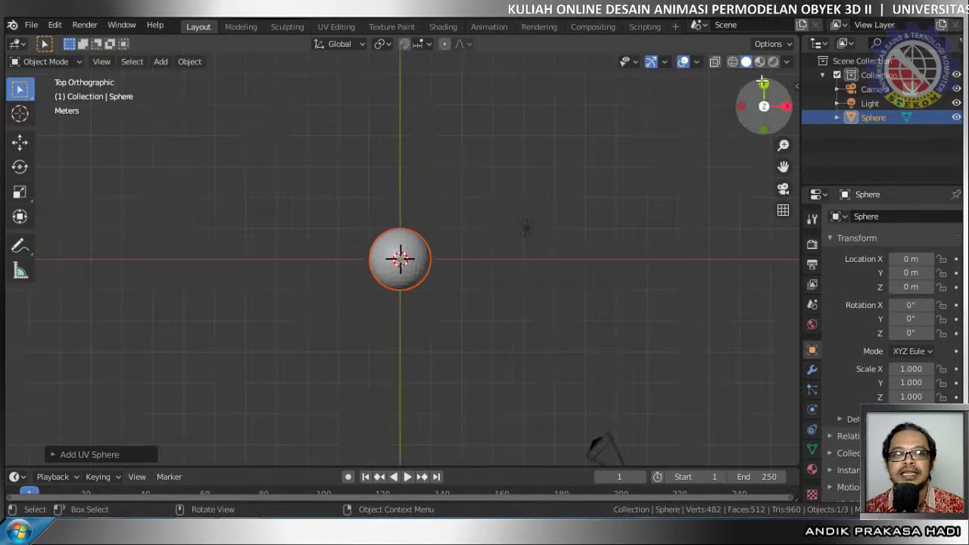
pyautogui.click(764, 130)
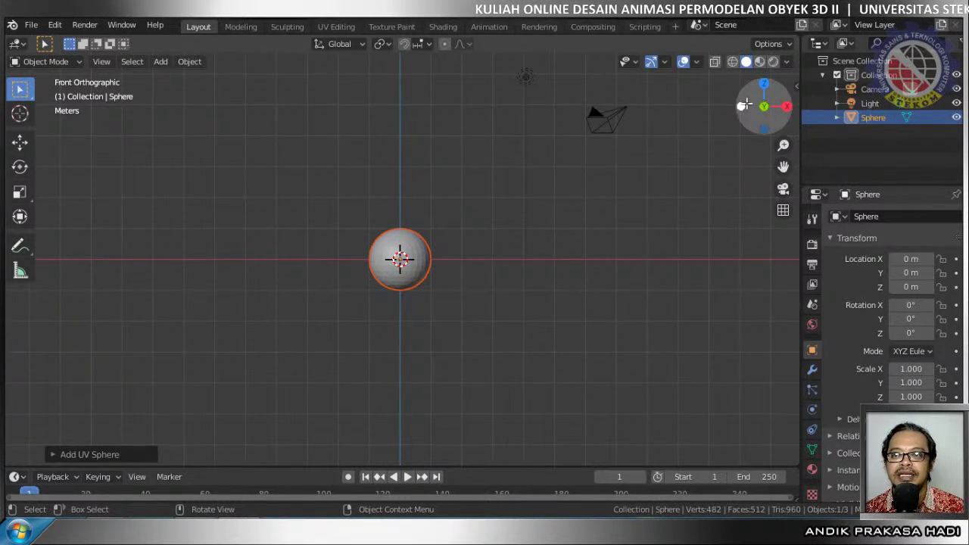
pyautogui.click(743, 104)
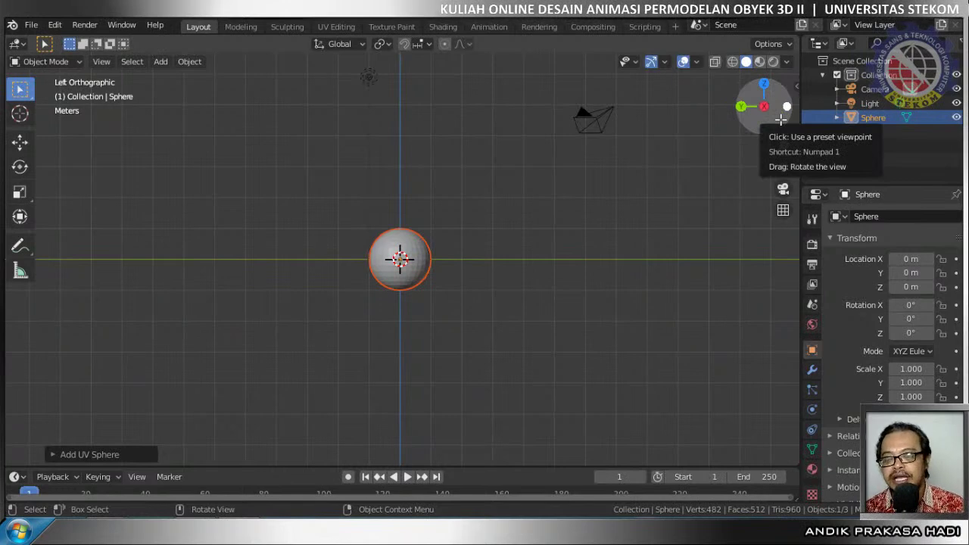
# View the sphere from the front, right, top and again front preset orthographic viewpoints
pyautogui.click(780, 119)
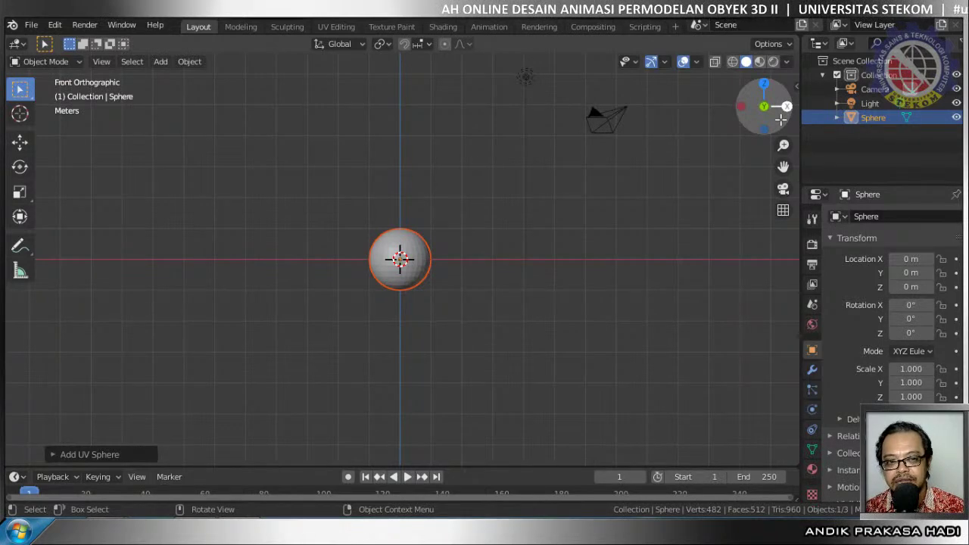
pyautogui.click(780, 119)
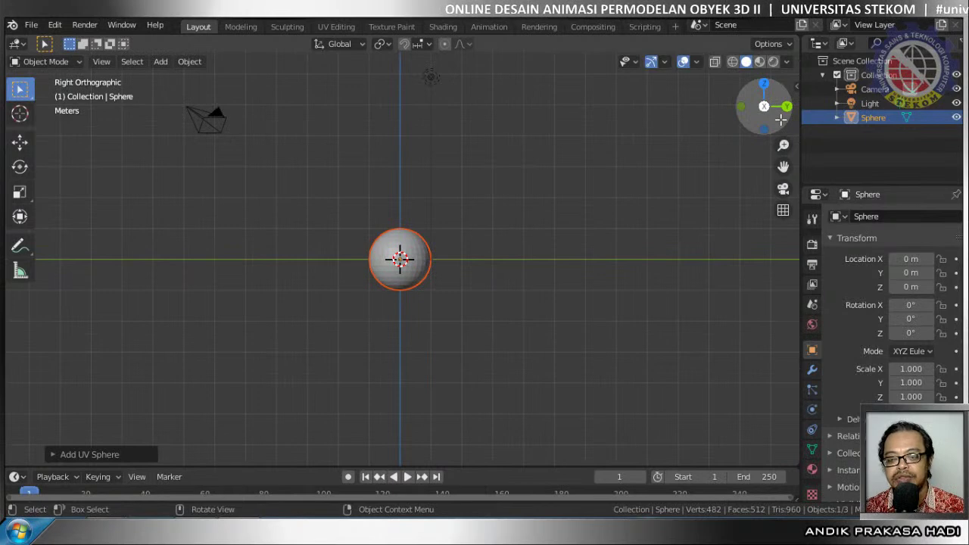
pyautogui.moveTo(781, 119); pyautogui.dragTo(782, 120)
pyautogui.press('KP_7')
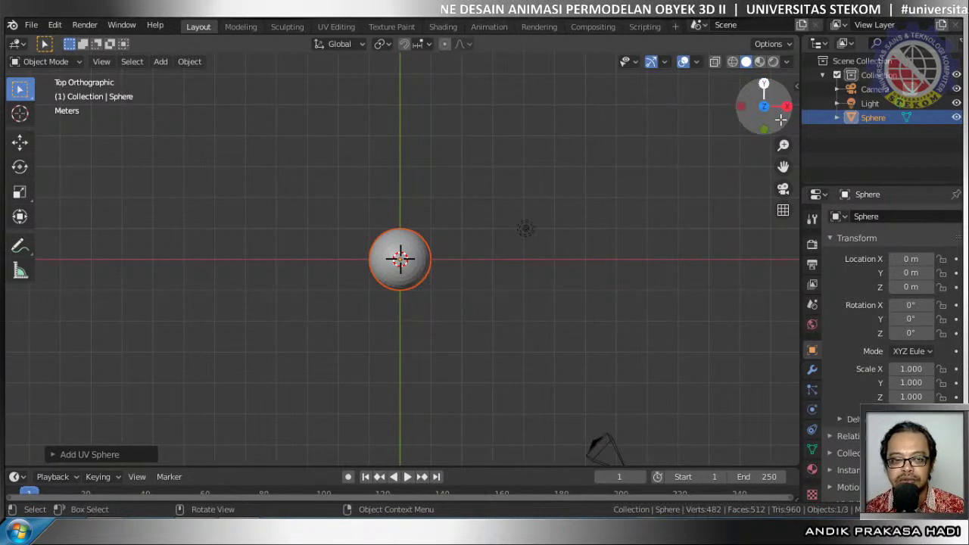
pyautogui.press('KP_1')
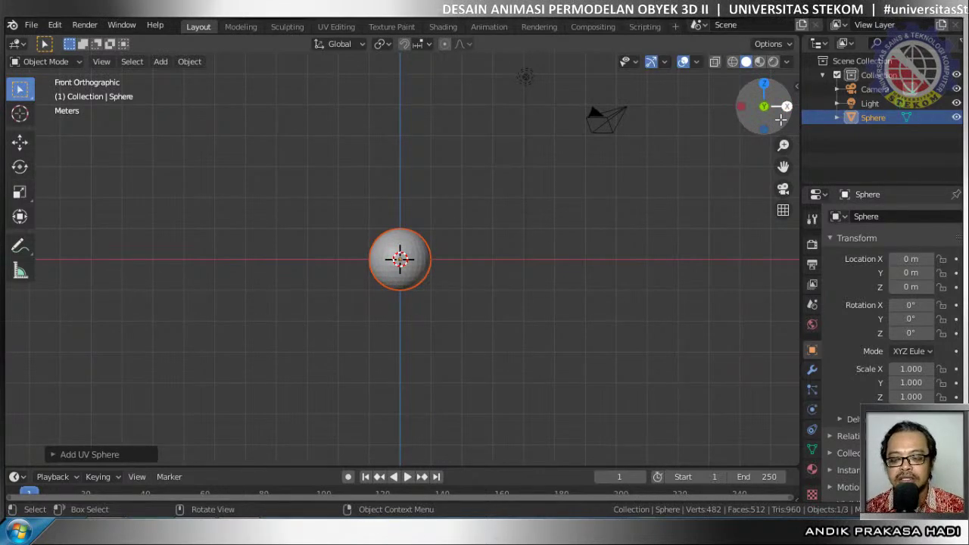
# View the sphere from the back, right, left, top and bottom preset orthographic viewpoints
pyautogui.press('ctrl')
pyautogui.press('ctrl+KP_1')
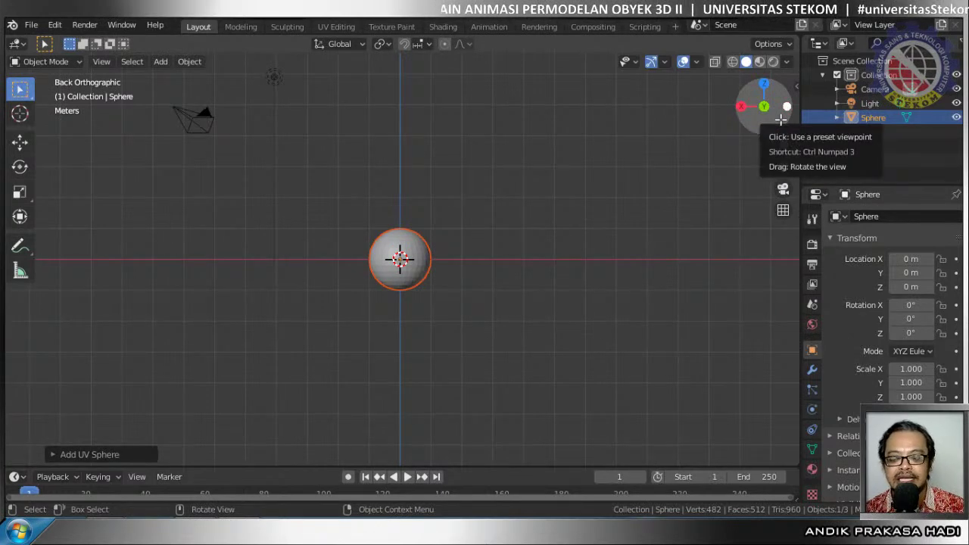
pyautogui.press('KP_3')
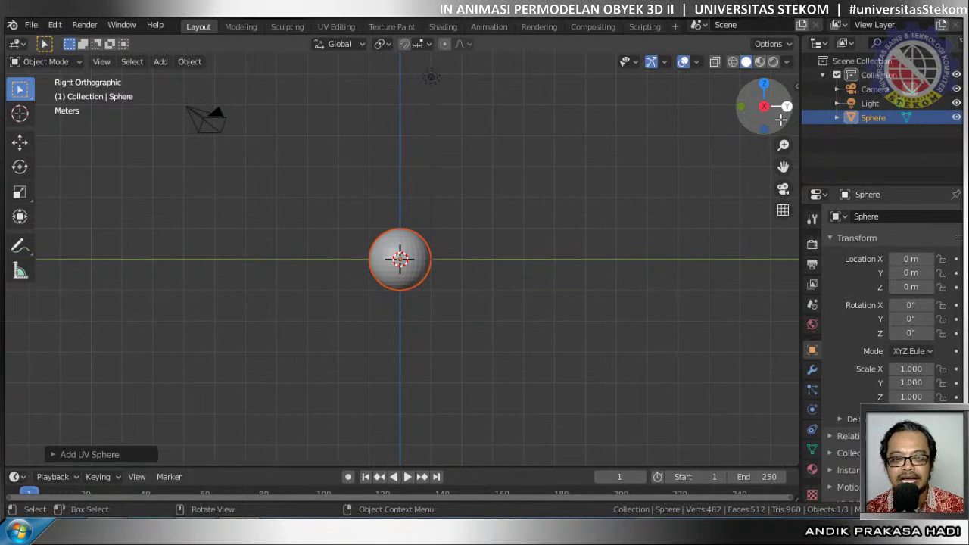
pyautogui.press('ctrl+KP_3')
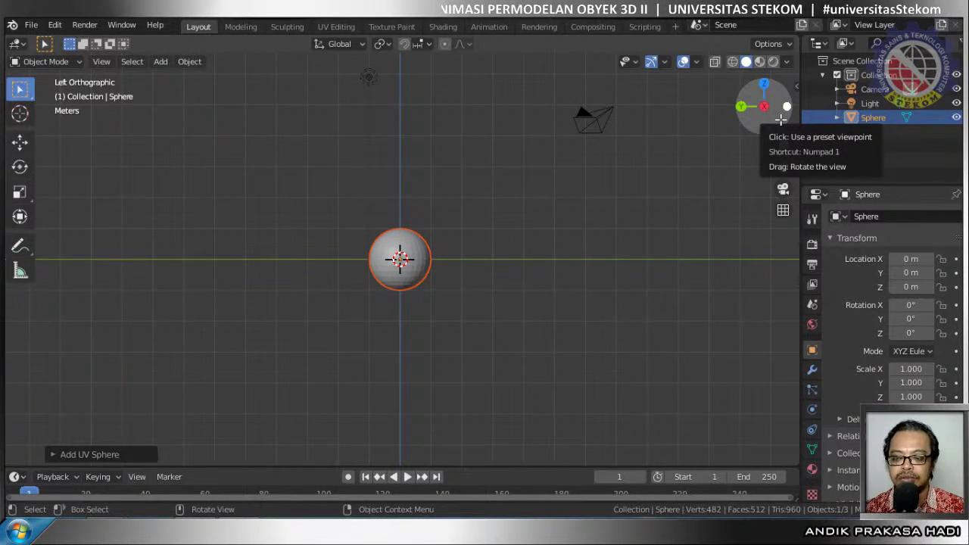
pyautogui.press('KP_7')
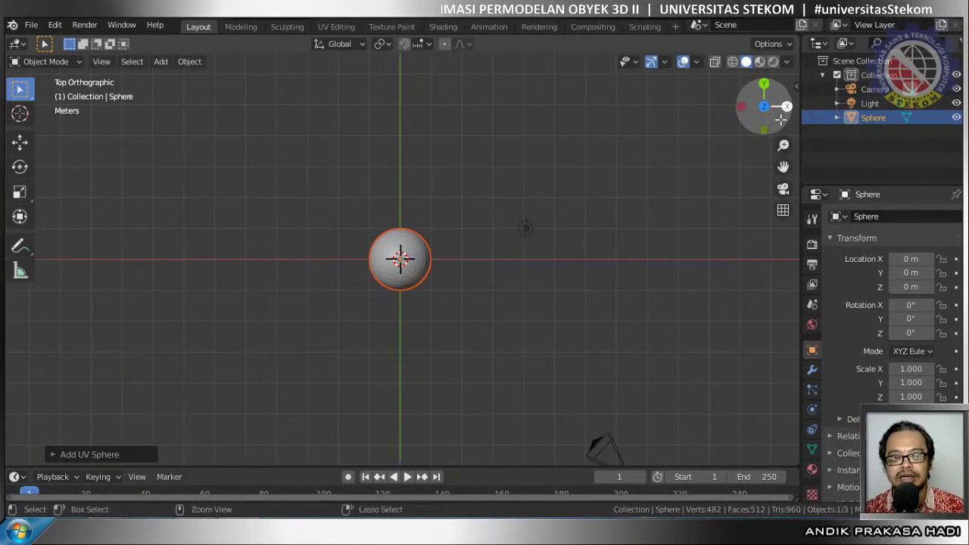
pyautogui.press('ctrl+KP_7')
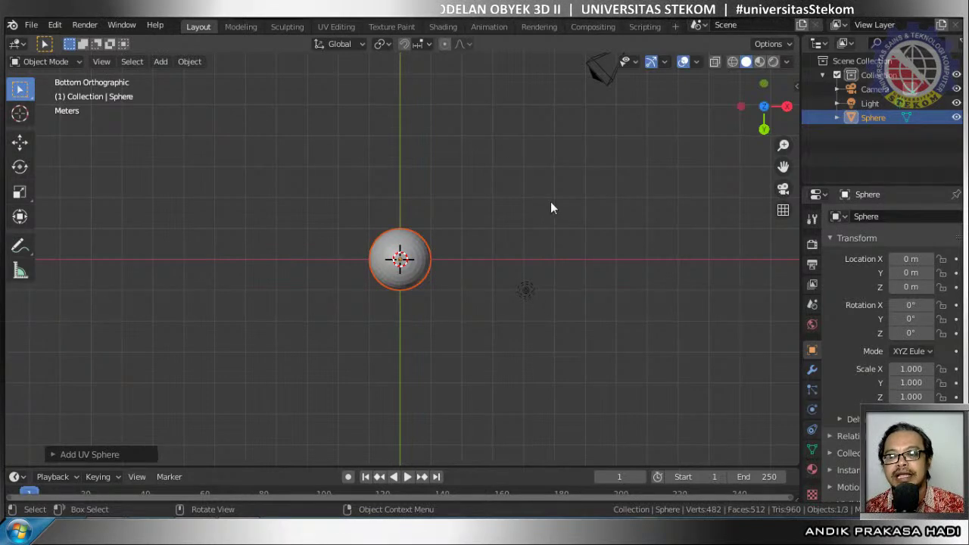
# Toggle the bottom view to perspective and back to orthographic, and switch to the front viewpoint
pyautogui.press('KP_5')
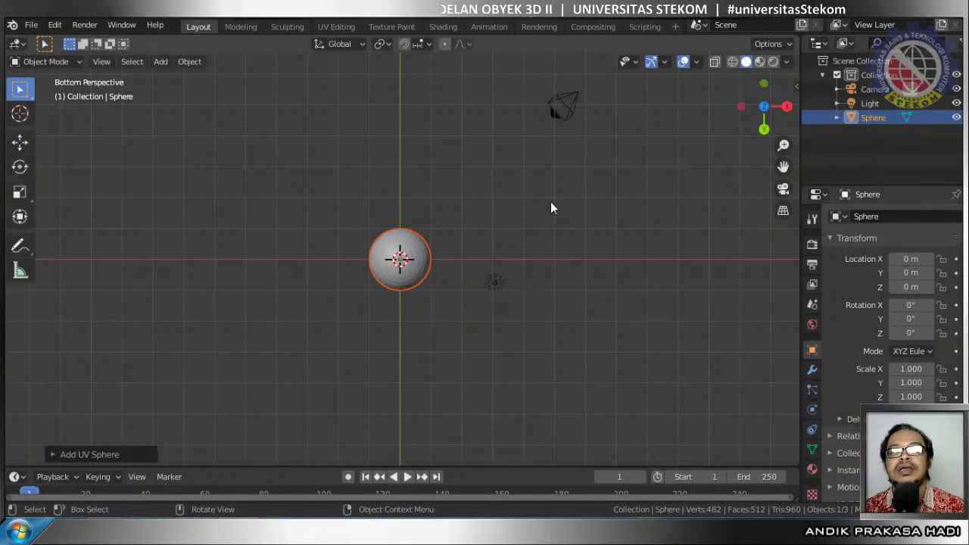
pyautogui.press('KP_5')
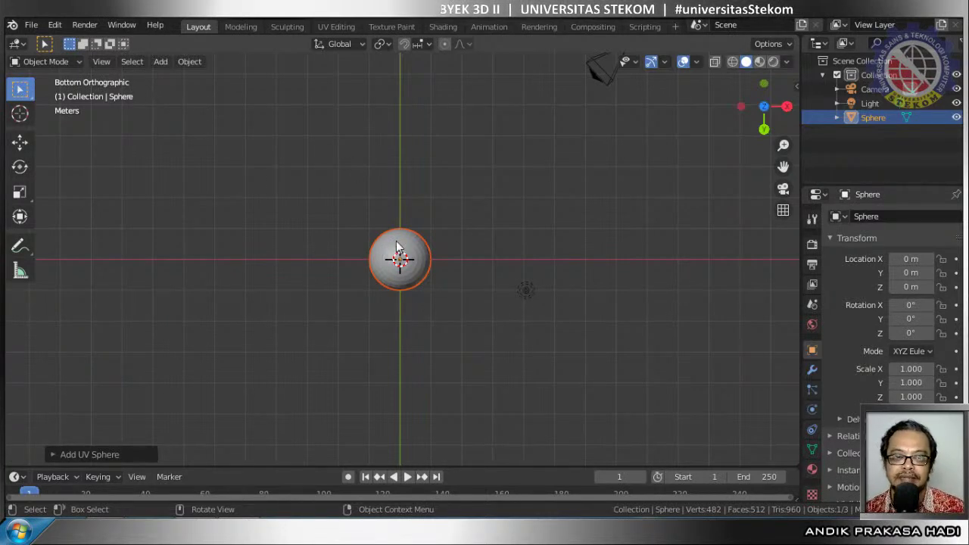
pyautogui.press('KP_3')
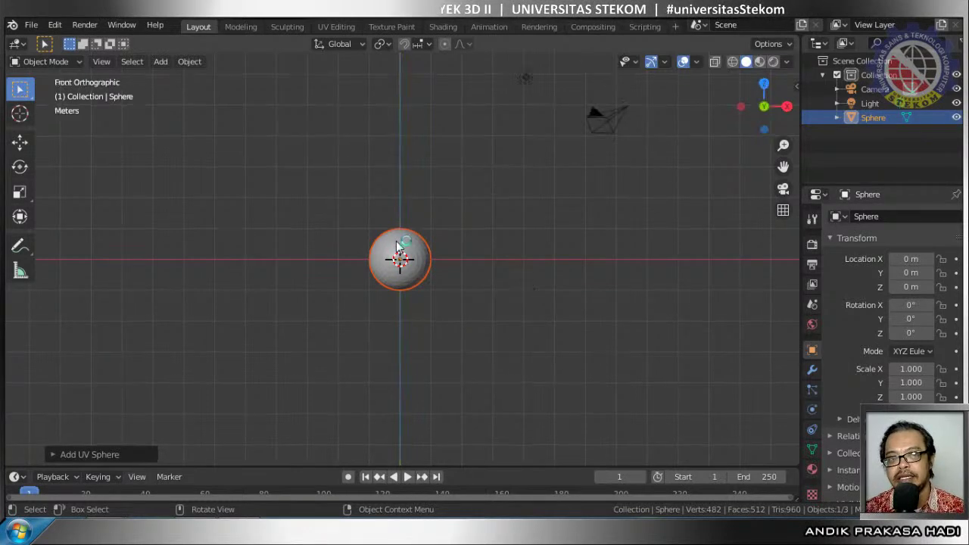
pyautogui.press('KP_1')
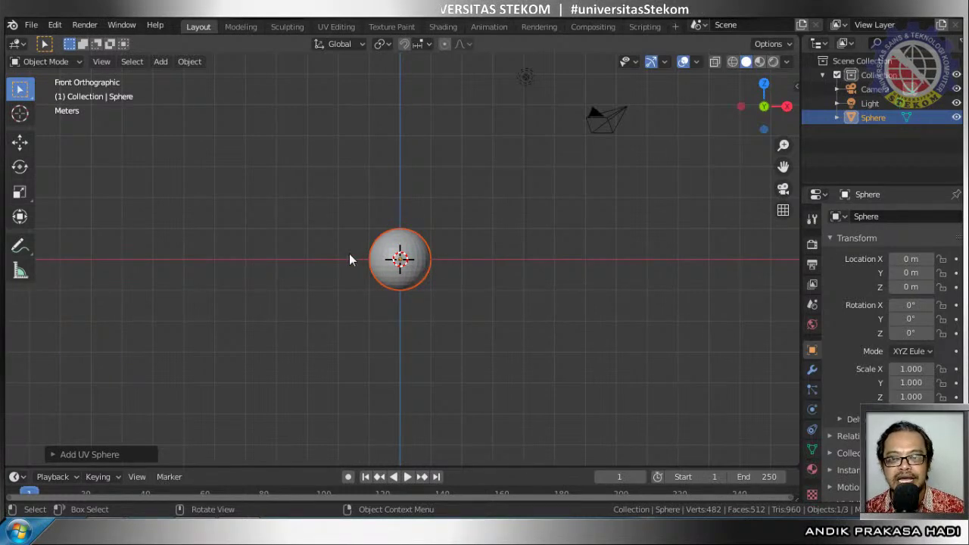
# Use the Move tool to shift the sphere about 0.16 m up along Z and about 0.76 m along negative X, and undo the X move
pyautogui.click(23, 145)
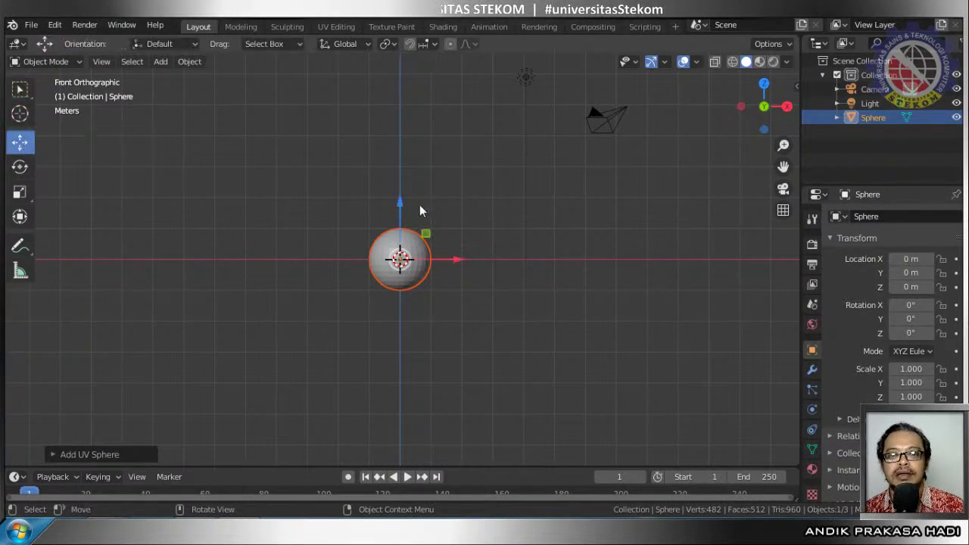
pyautogui.moveTo(400, 204); pyautogui.dragTo(420, 202)
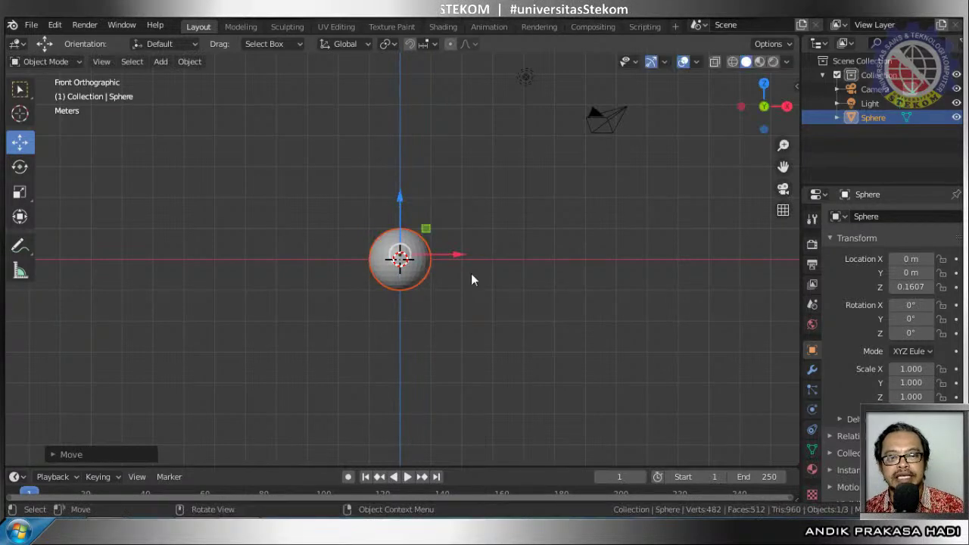
pyautogui.moveTo(454, 258); pyautogui.dragTo(430, 255)
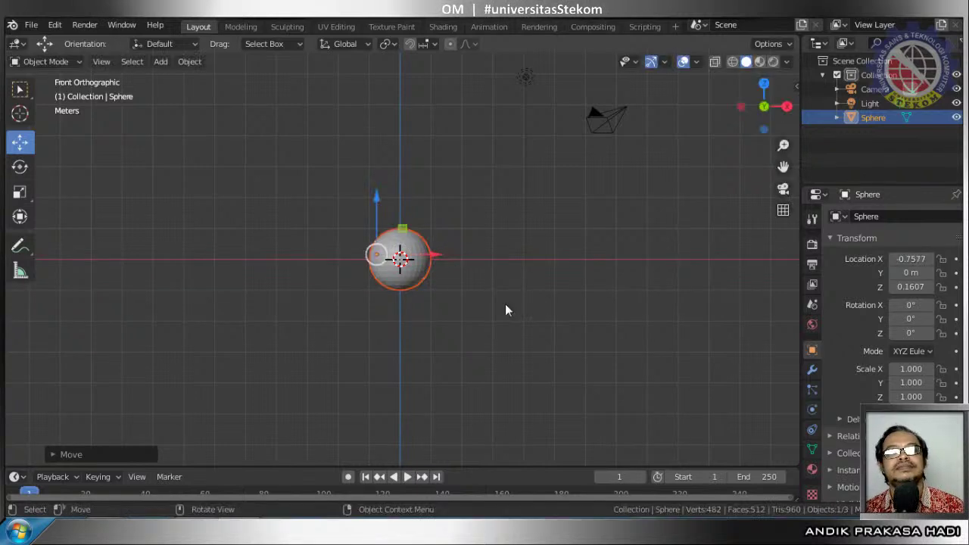
pyautogui.click(21, 167)
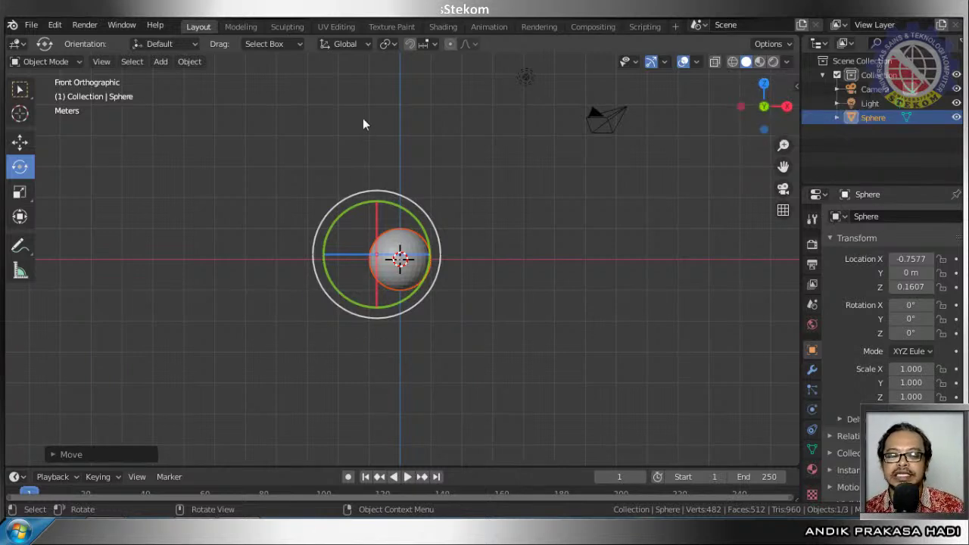
pyautogui.hotkey('ctrl', 'z')
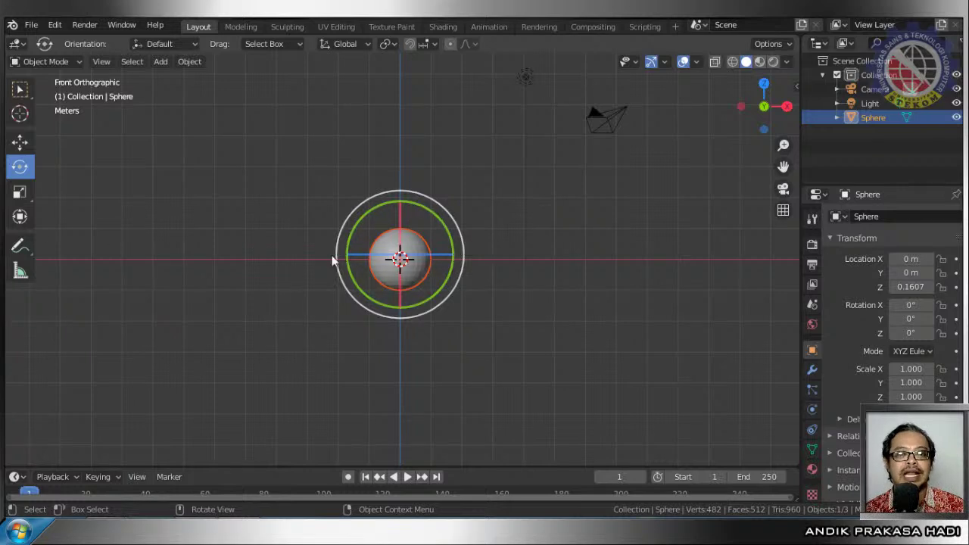
# Try scaling the sphere along X to about 1.758 with the Scale tool, and undo the resize
pyautogui.click(17, 196)
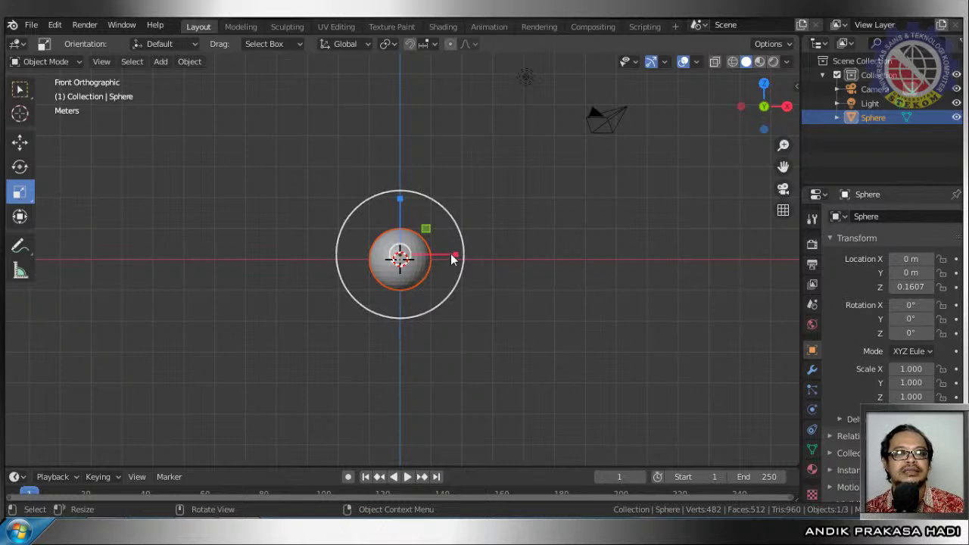
pyautogui.moveTo(456, 258); pyautogui.dragTo(505, 262)
pyautogui.press('ctrl')
pyautogui.hotkey('ctrl', 'a')
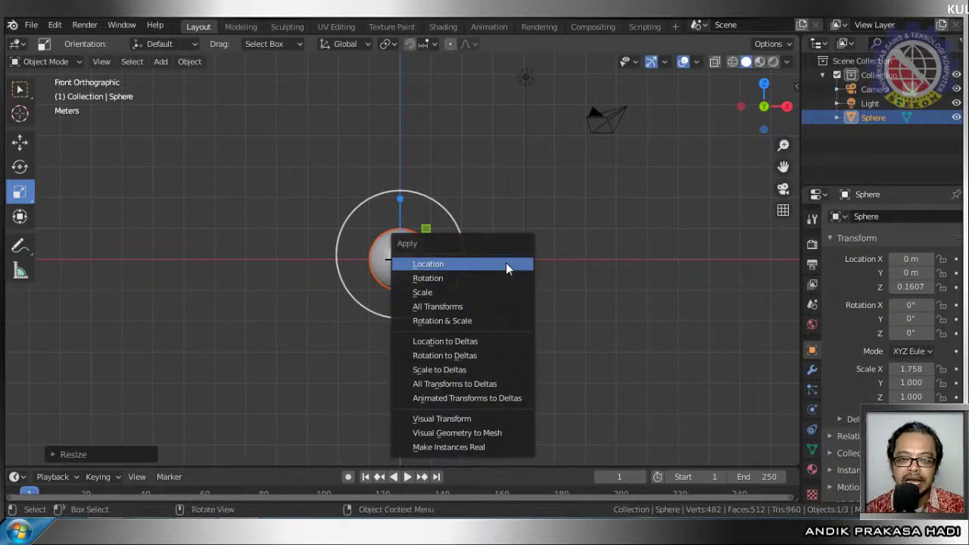
pyautogui.hotkey('ctrl', 'z')
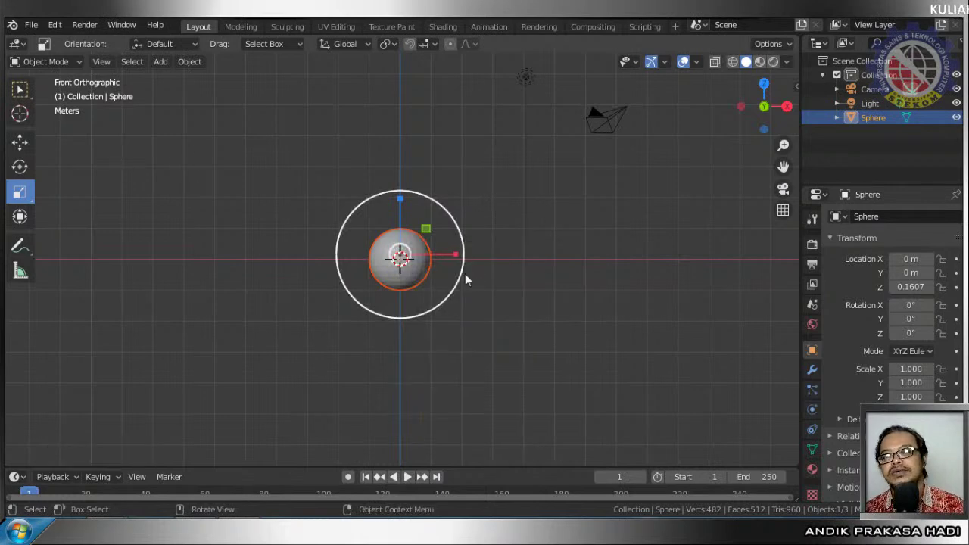
pyautogui.hotkey('ctrl', 'z')
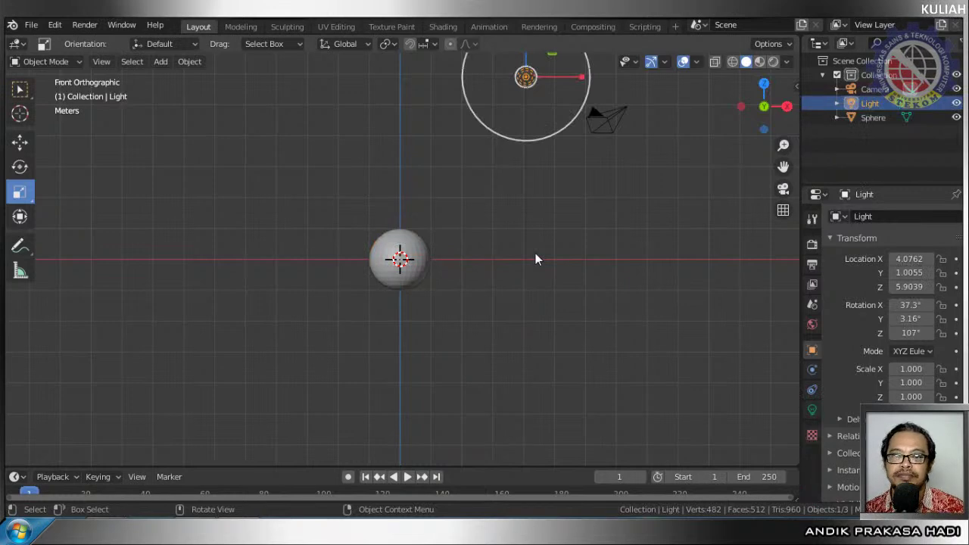
# Switch back to the Select Box tool and select the sphere
pyautogui.scroll(-2, 535, 259)
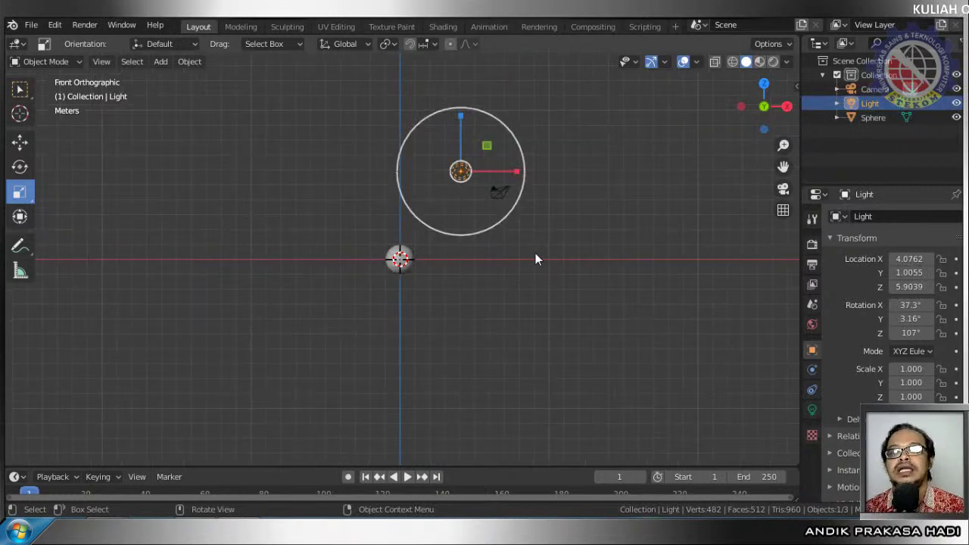
pyautogui.click(20, 90)
pyautogui.scroll(6, 395, 285)
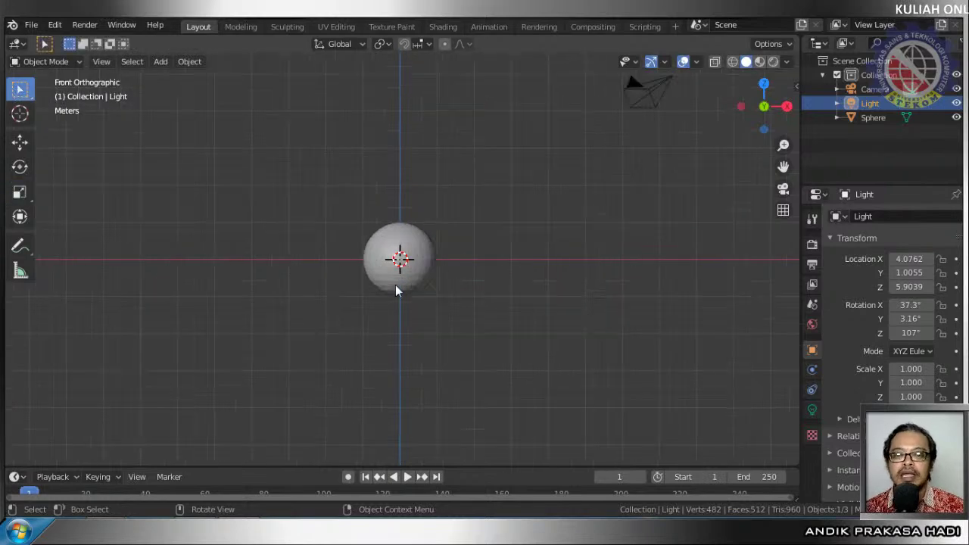
pyautogui.click(418, 243)
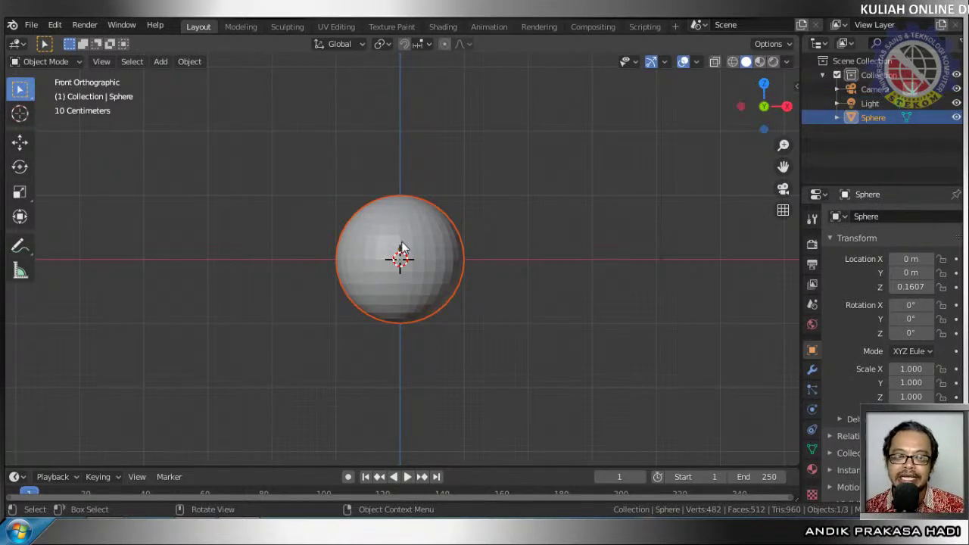
# Try moving the sphere freely in the front view, and display the active tool's settings in the properties
pyautogui.press('g')
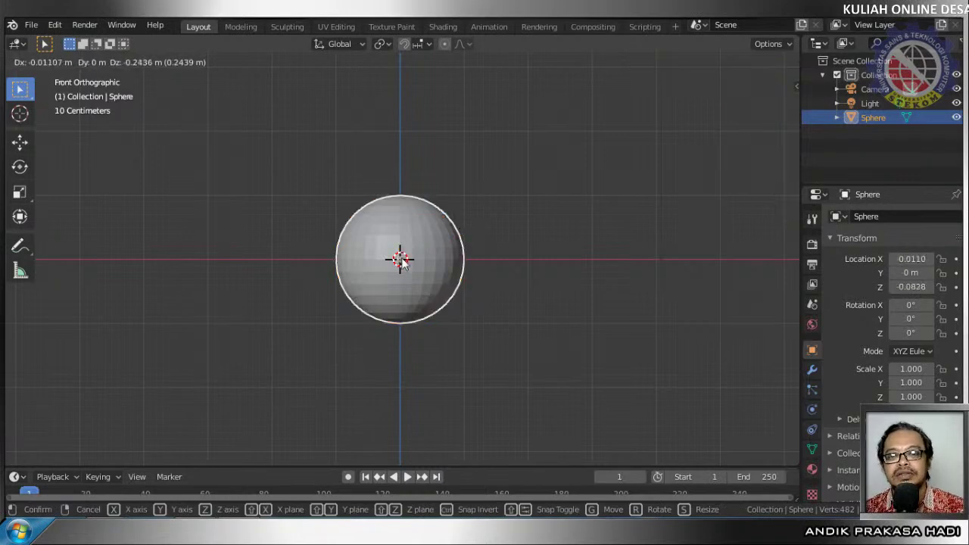
pyautogui.rightClick(437, 250)
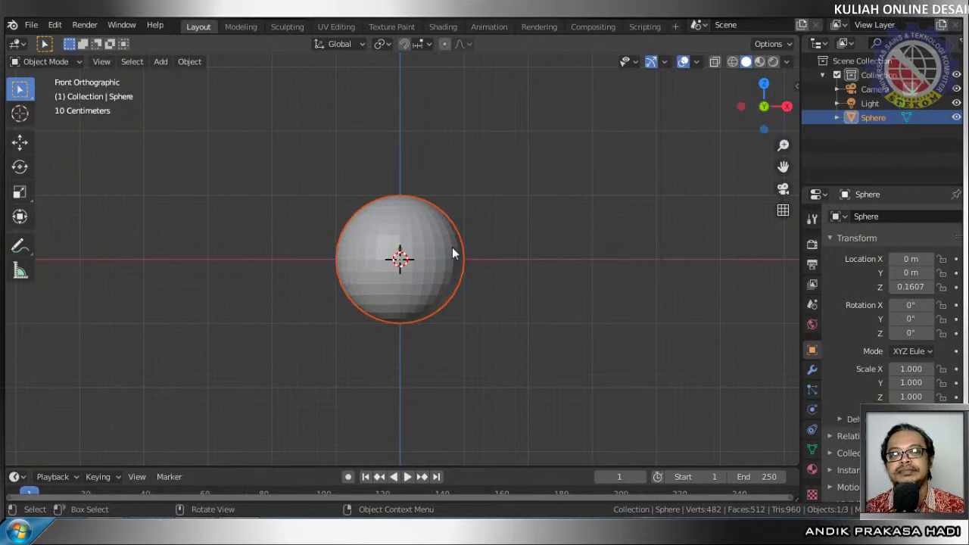
pyautogui.scroll(-2, 452, 246)
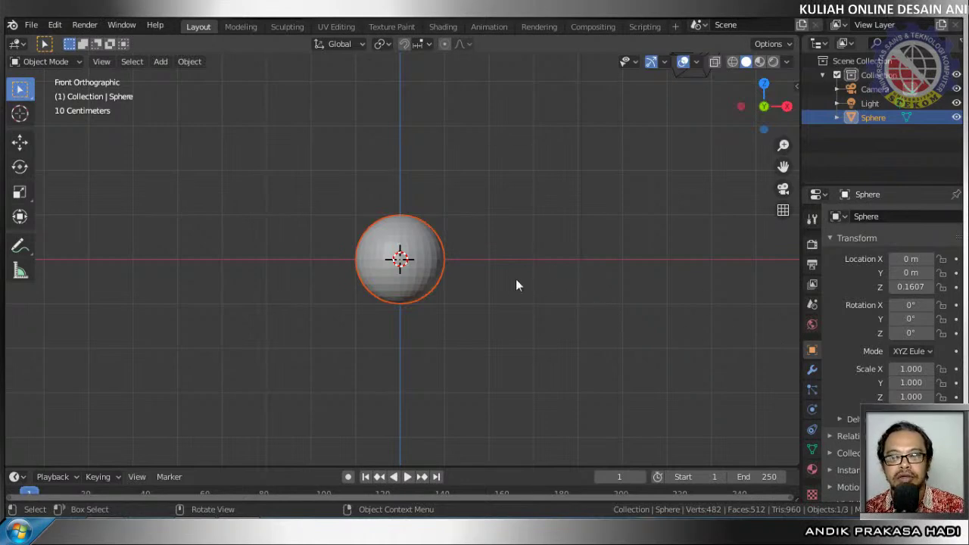
pyautogui.click(811, 218)
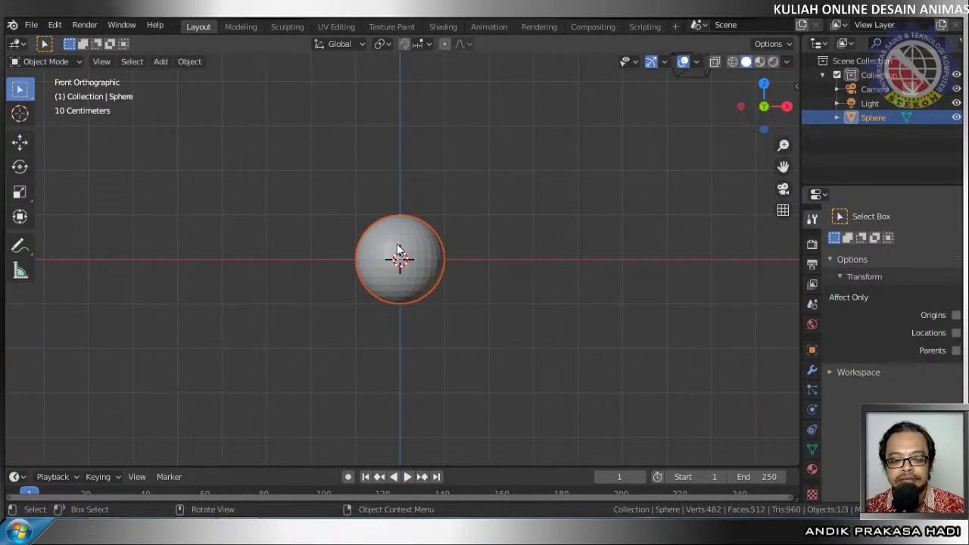
pyautogui.press('g')
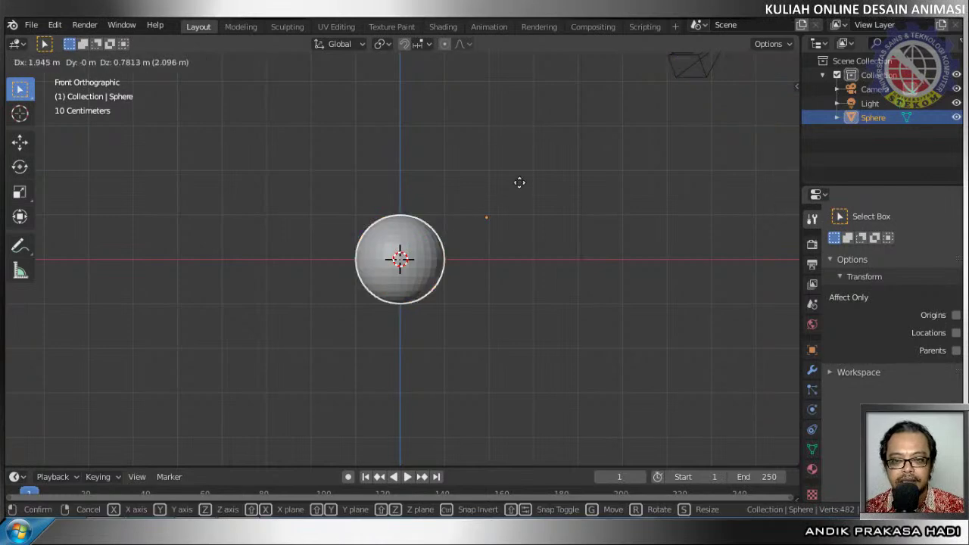
pyautogui.press('Escape')
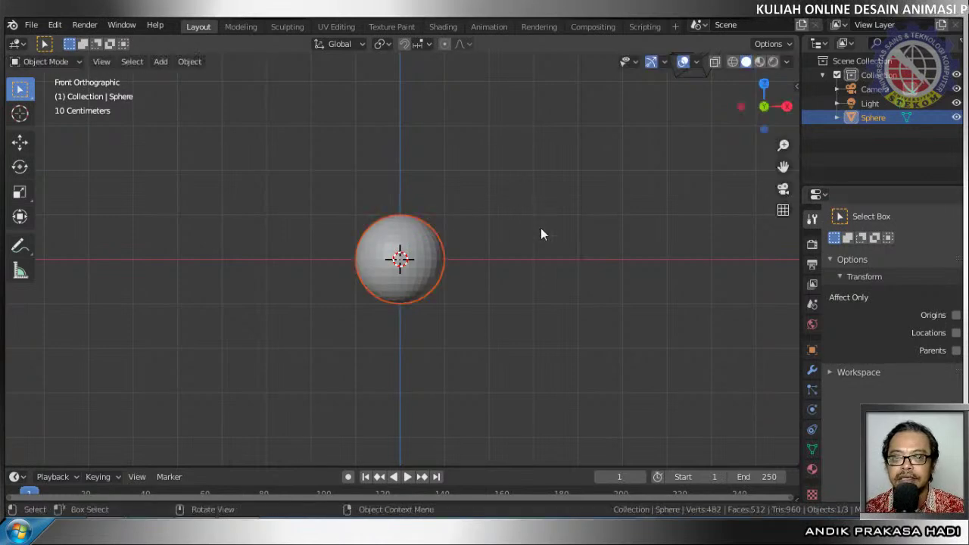
# Clear the selection, reselect the sphere and rotate it freely in the front view
pyautogui.hotkey('alt', 'a')
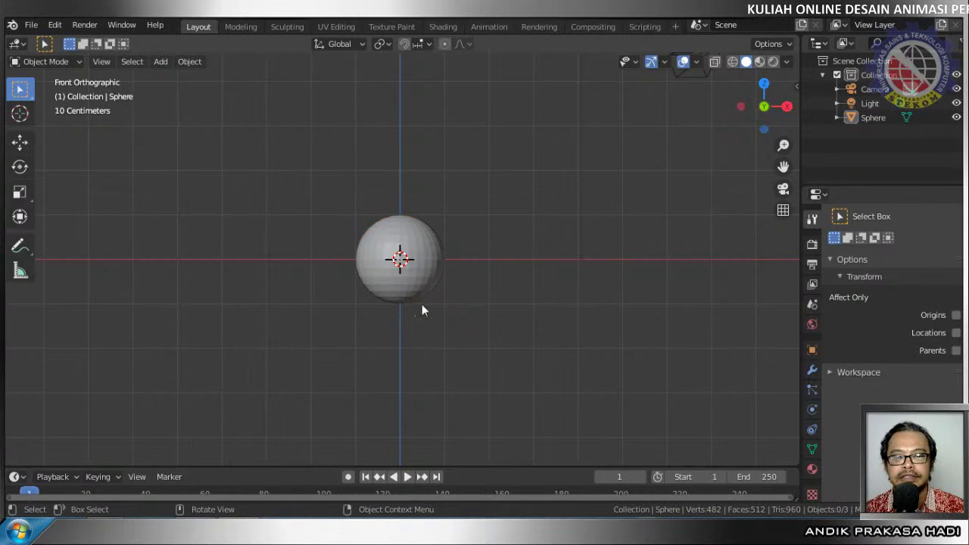
pyautogui.click(409, 268)
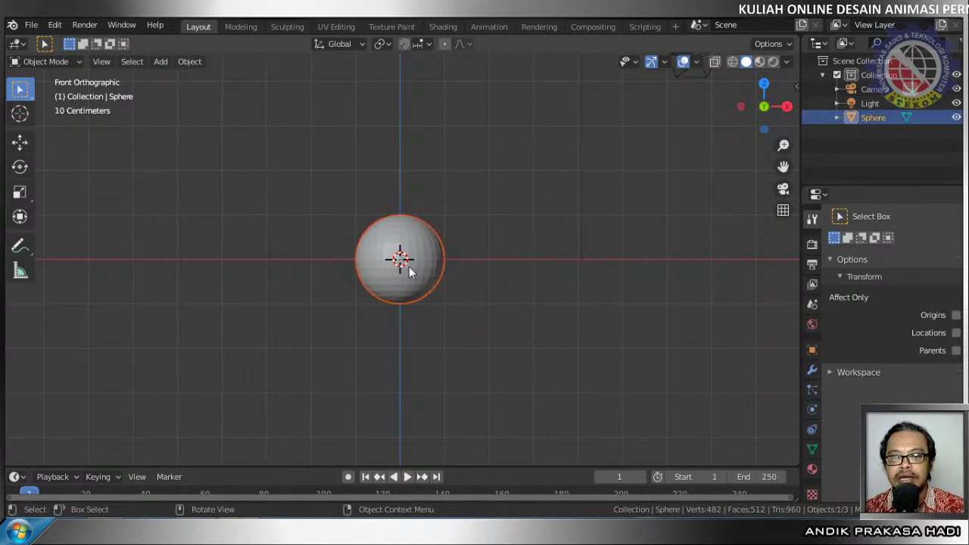
pyautogui.press('r')
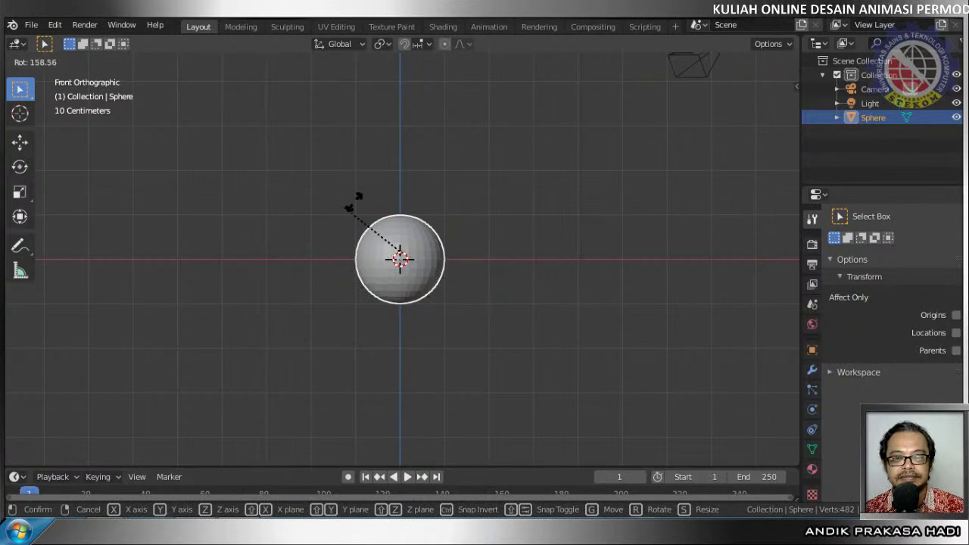
pyautogui.click(310, 257)
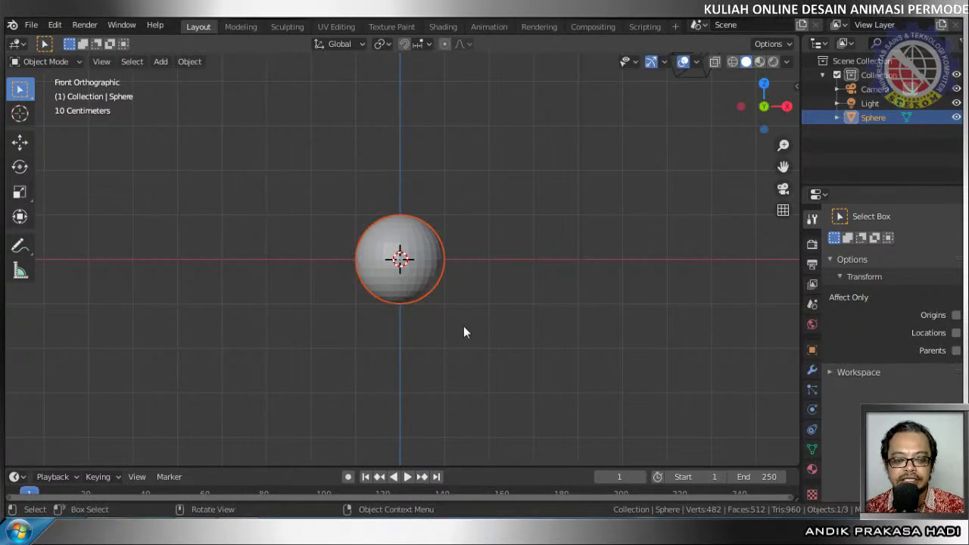
# Try scaling the sphere freely in the front view, and clear the selection
pyautogui.press('s')
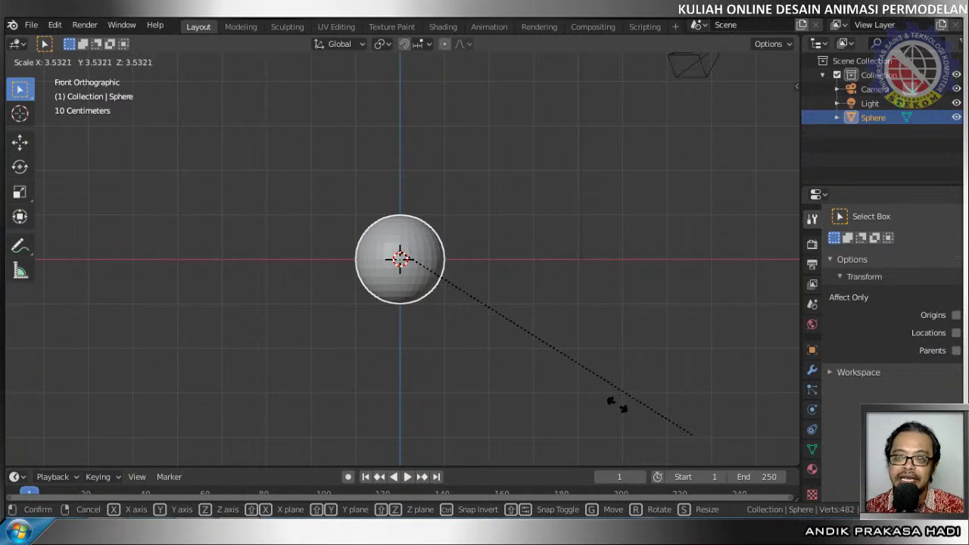
pyautogui.click(532, 363)
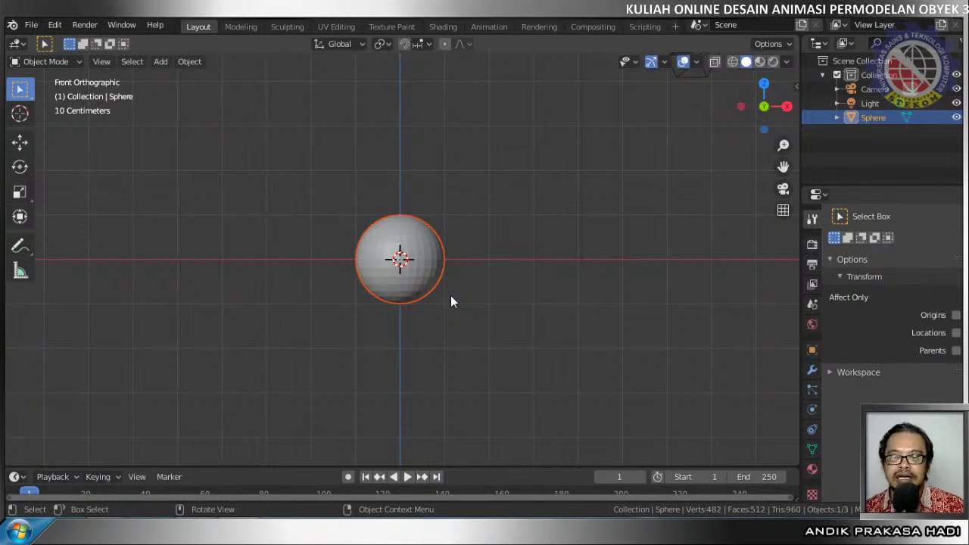
pyautogui.click(489, 251)
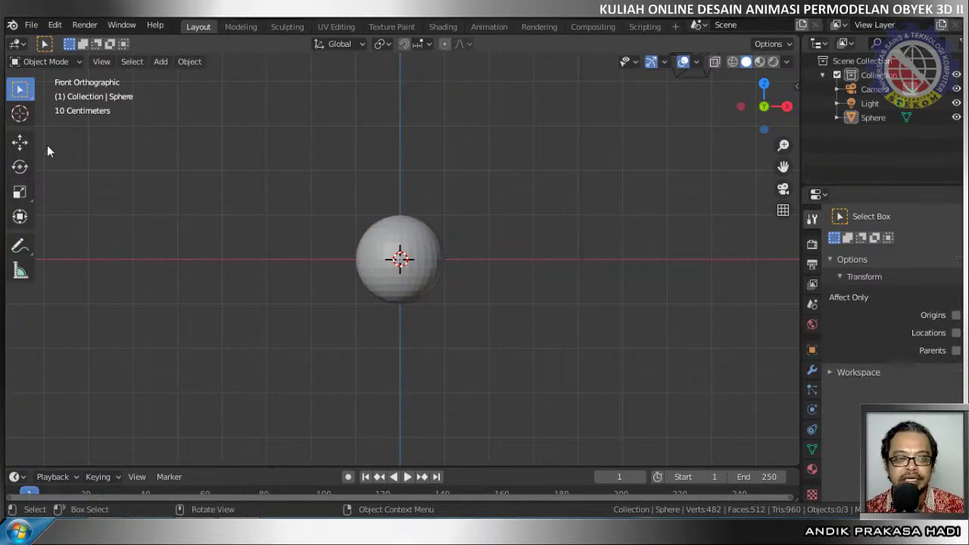
# Activate the Move, Rotate and Scale tools in turn, and select the sphere with the Scale tool active
pyautogui.click(23, 144)
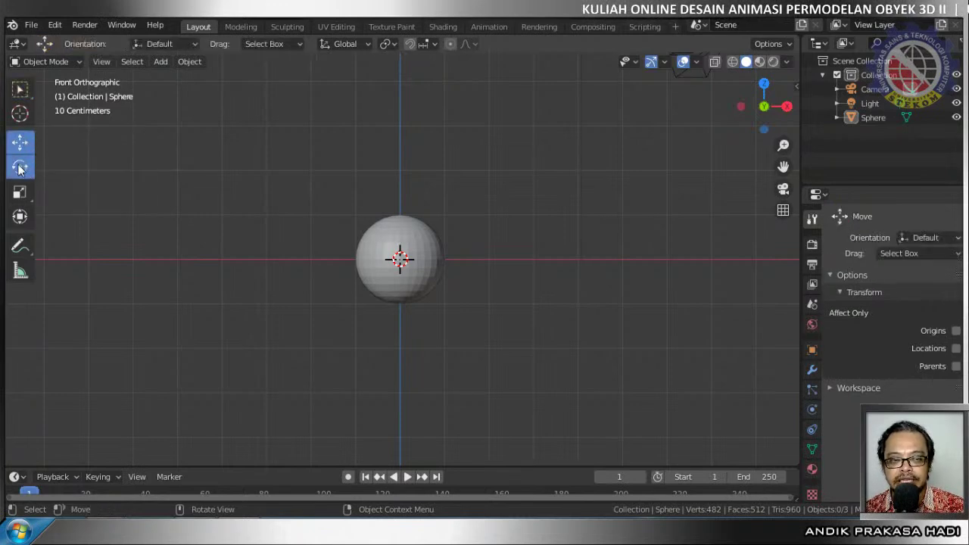
pyautogui.click(20, 168)
pyautogui.click(19, 196)
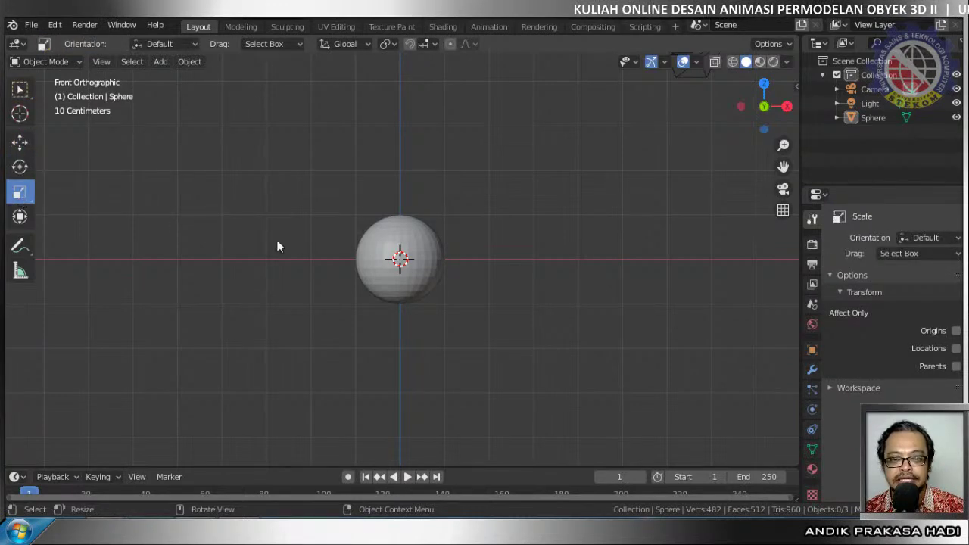
pyautogui.click(416, 257)
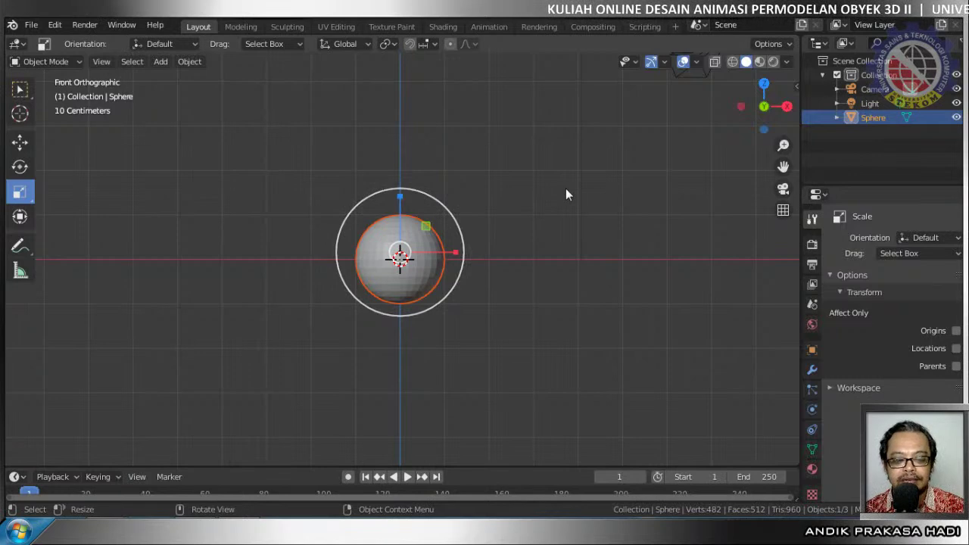
# Switch the front view to perspective projection, orbit to an angled view and reselect the sphere
pyautogui.press('KP_5')
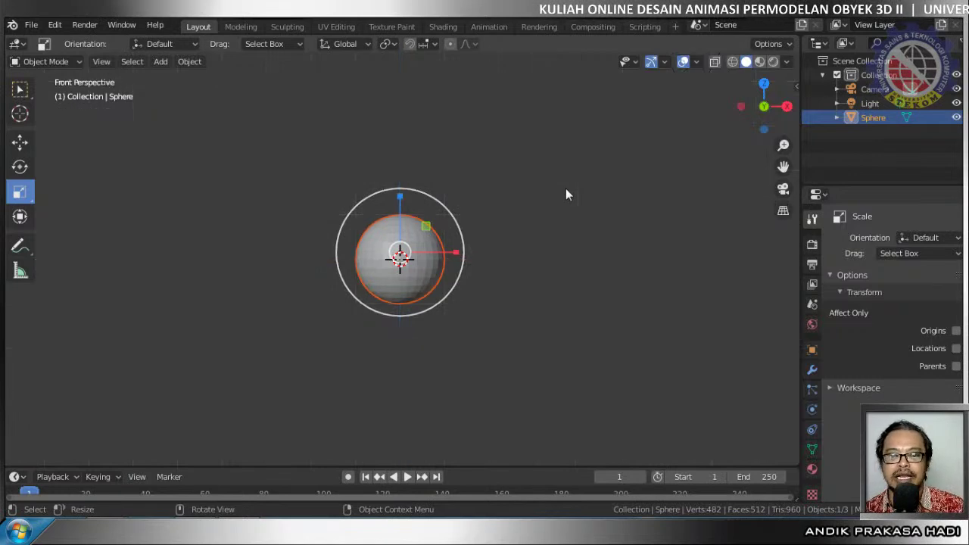
pyautogui.scroll(-3, 513, 222)
pyautogui.moveTo(512, 224); pyautogui.dragTo(464, 222)
pyautogui.moveTo(518, 227); pyautogui.dragTo(404, 246, button='middle')
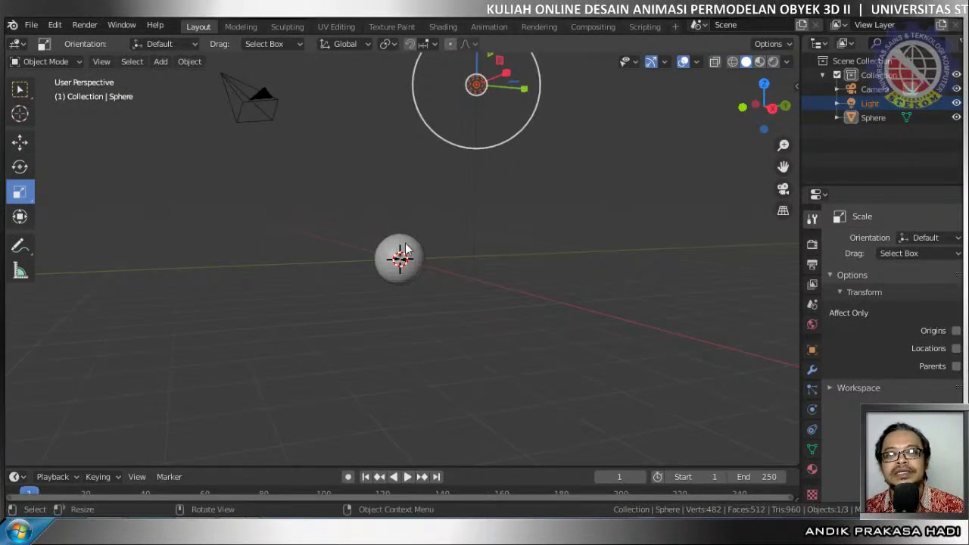
pyautogui.click(407, 249)
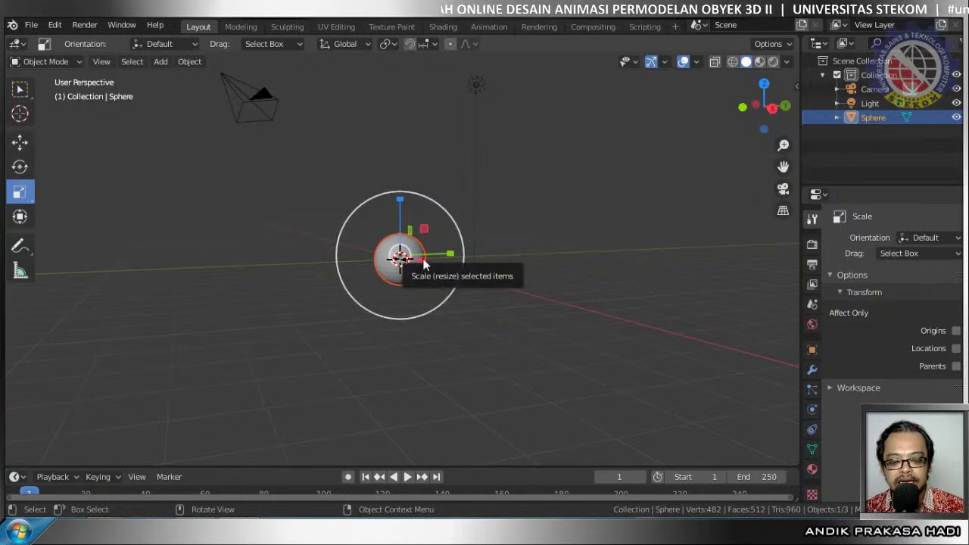
# Try moving, scaling and rotating the sphere freely in the angled perspective view
pyautogui.press('g')
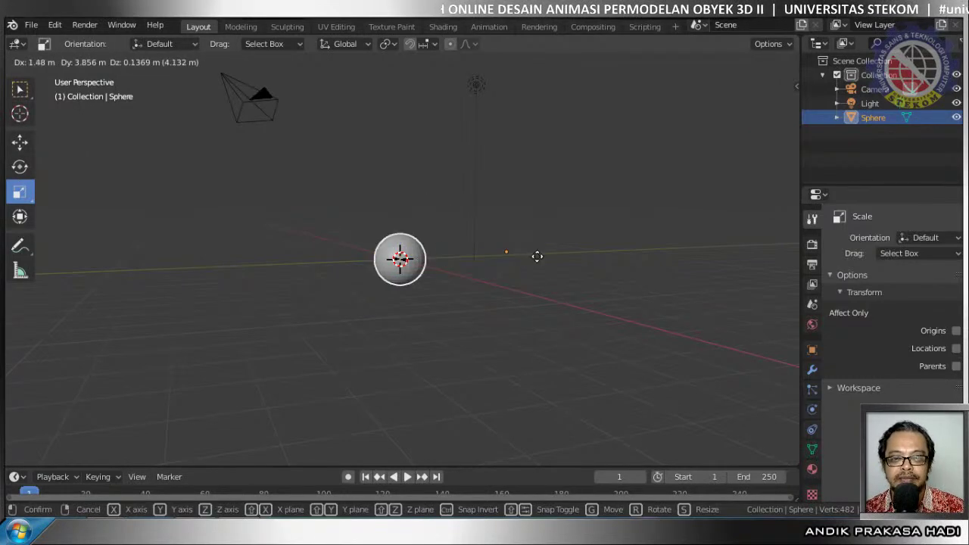
pyautogui.rightClick(538, 258)
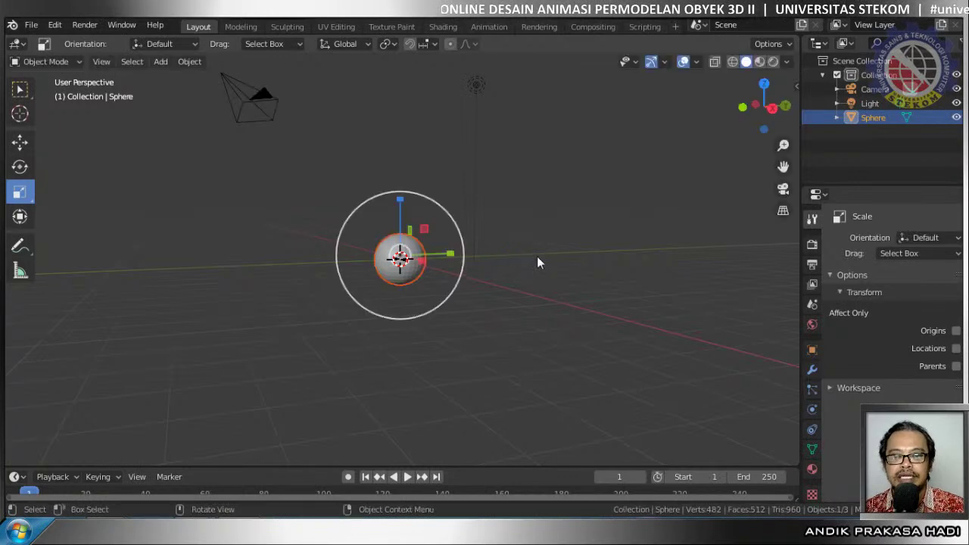
pyautogui.press('s')
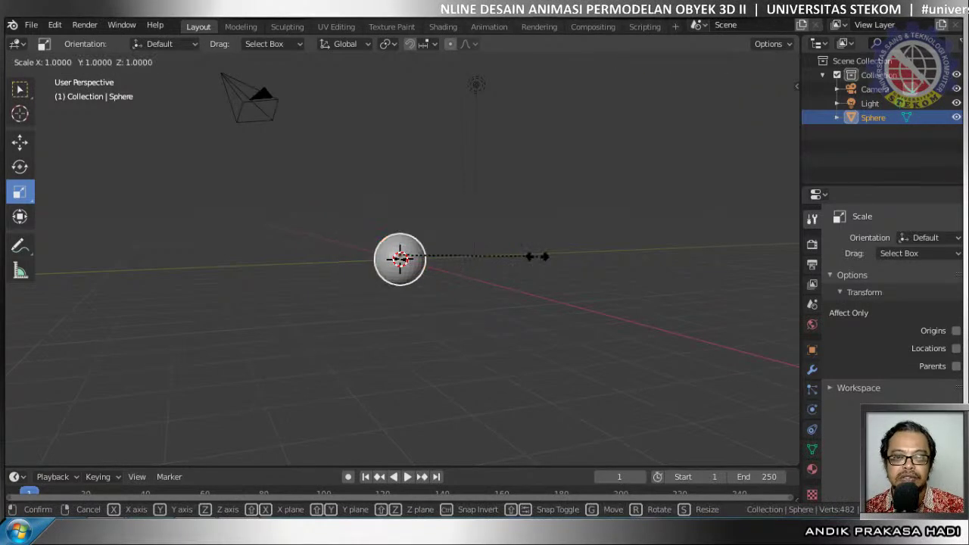
pyautogui.click(581, 411)
pyautogui.press('r')
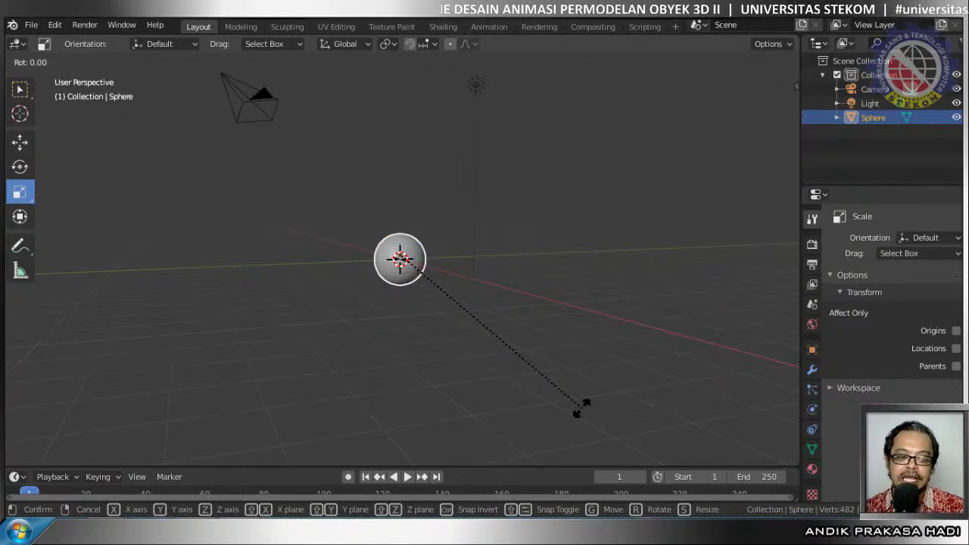
pyautogui.click(581, 410)
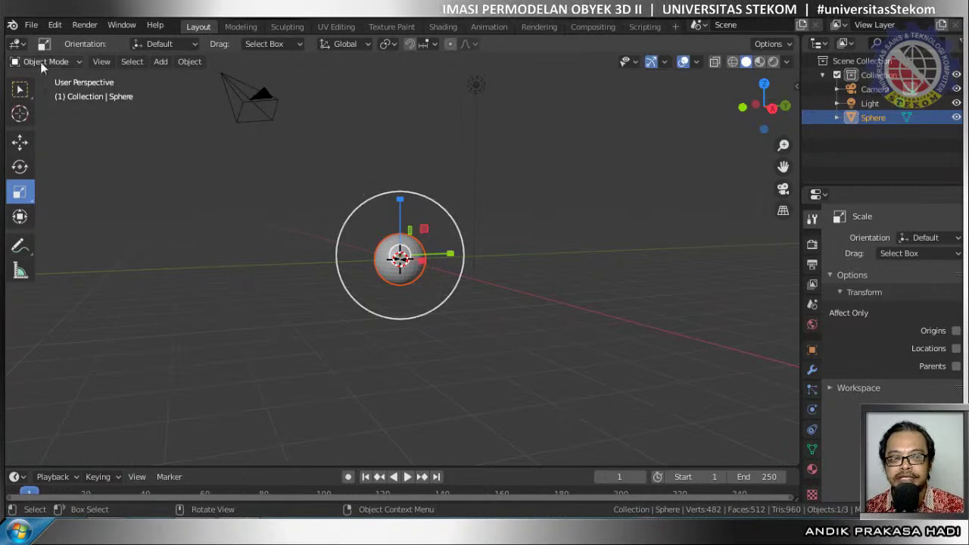
pyautogui.moveTo(399, 259); pyautogui.dragTo(398, 255)
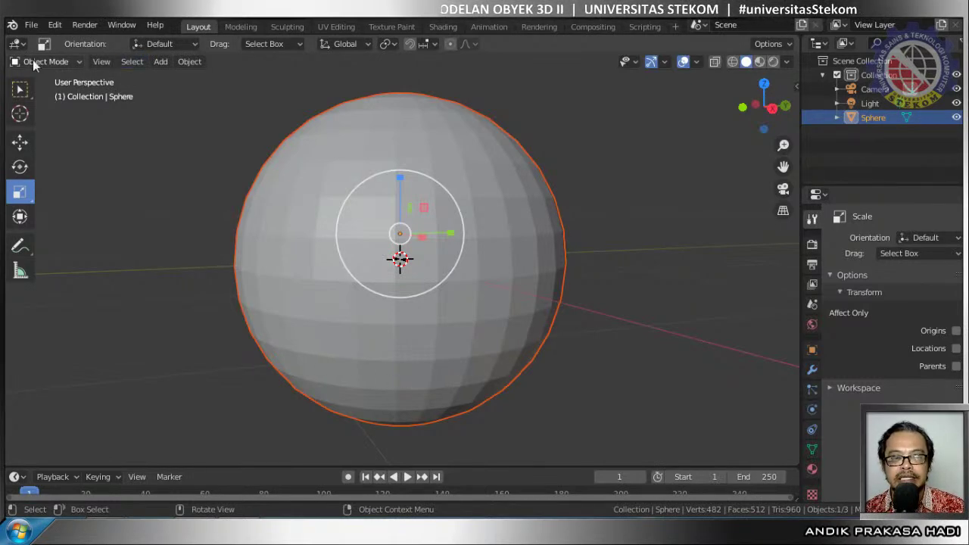
# Switch the sphere to Edit Mode and try moving the whole mesh freely
pyautogui.click(77, 61)
pyautogui.click(77, 60)
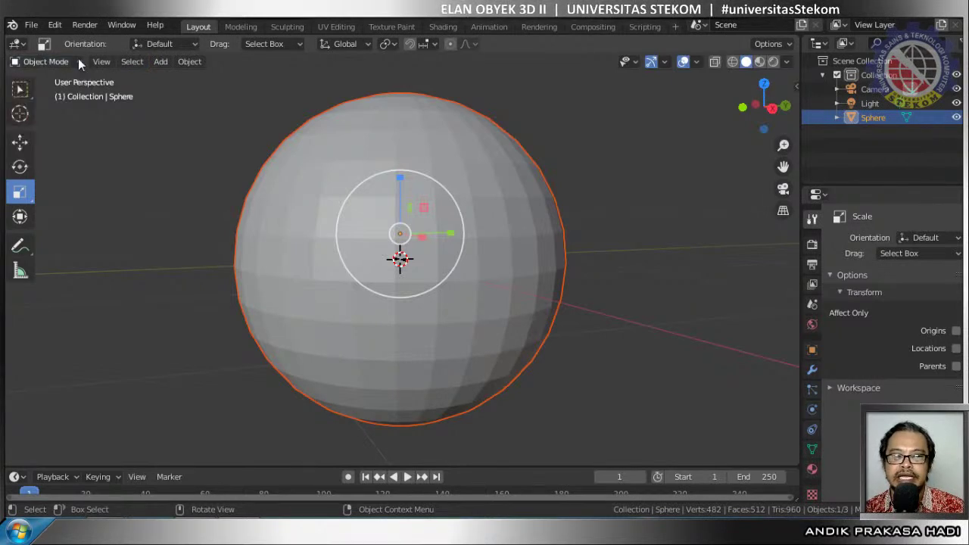
pyautogui.click(79, 62)
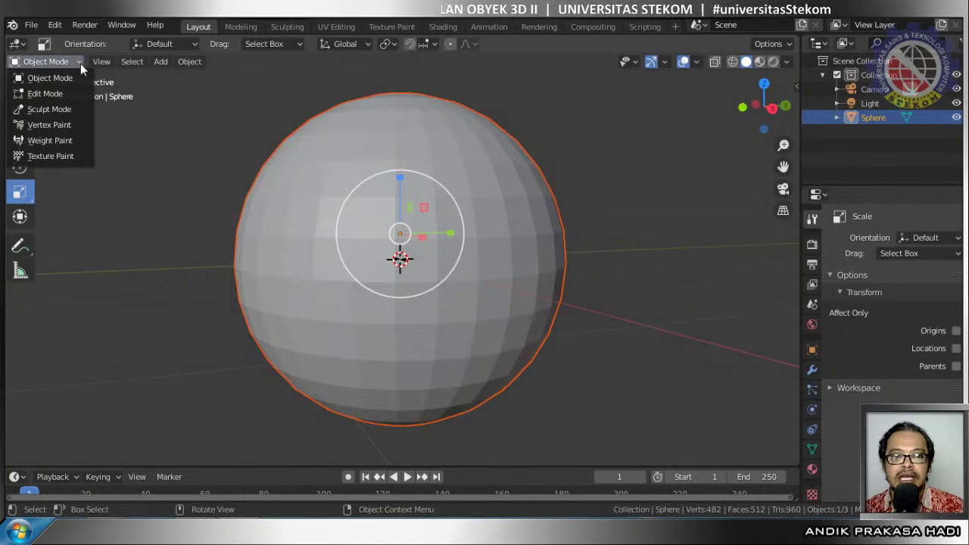
pyautogui.click(55, 93)
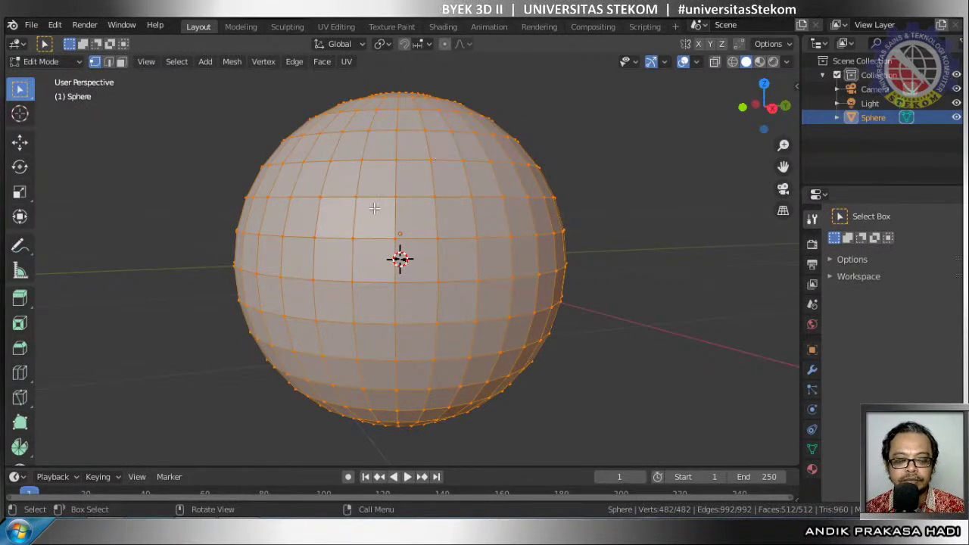
pyautogui.press('g')
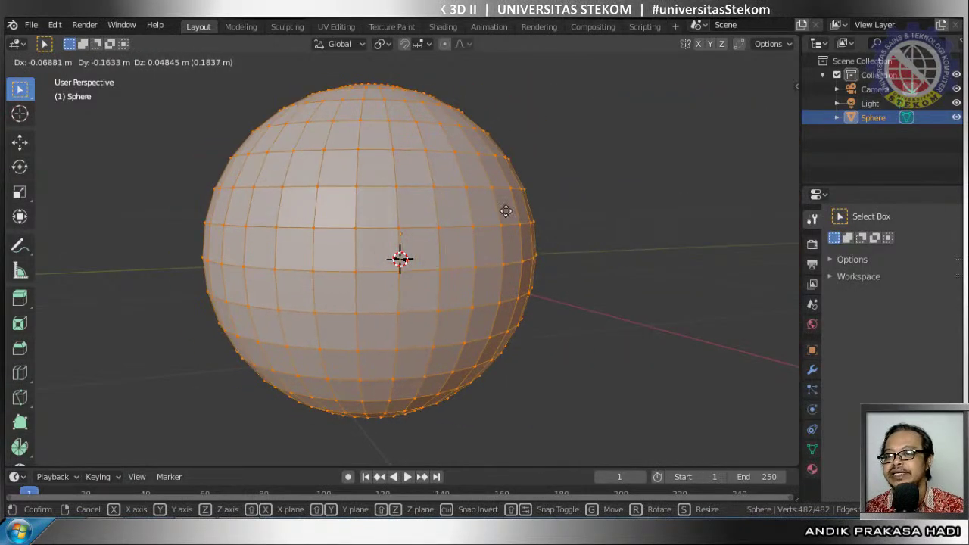
pyautogui.rightClick(530, 212)
# Scale the whole sphere mesh uniformly to about 0.815 and try rotating it freely
pyautogui.scroll(-4, 519, 211)
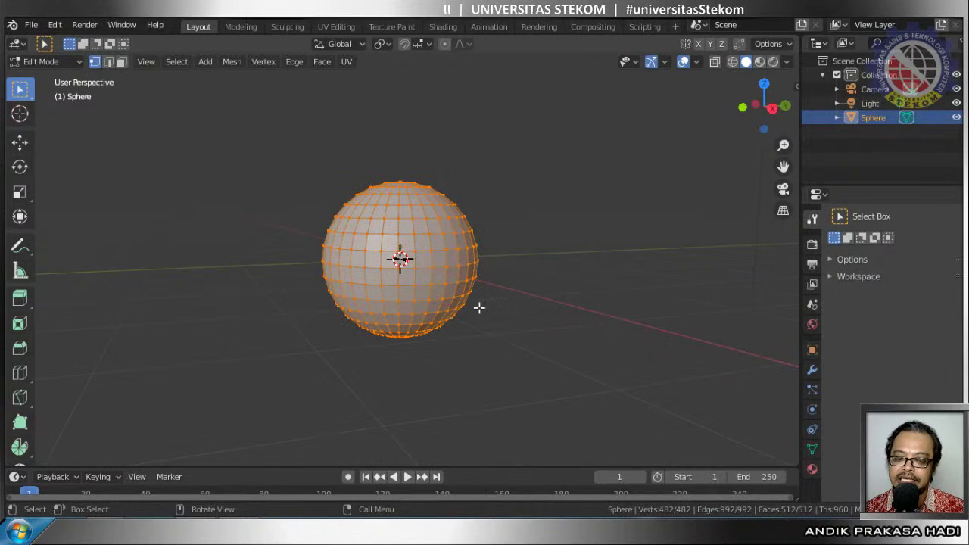
pyautogui.press('s')
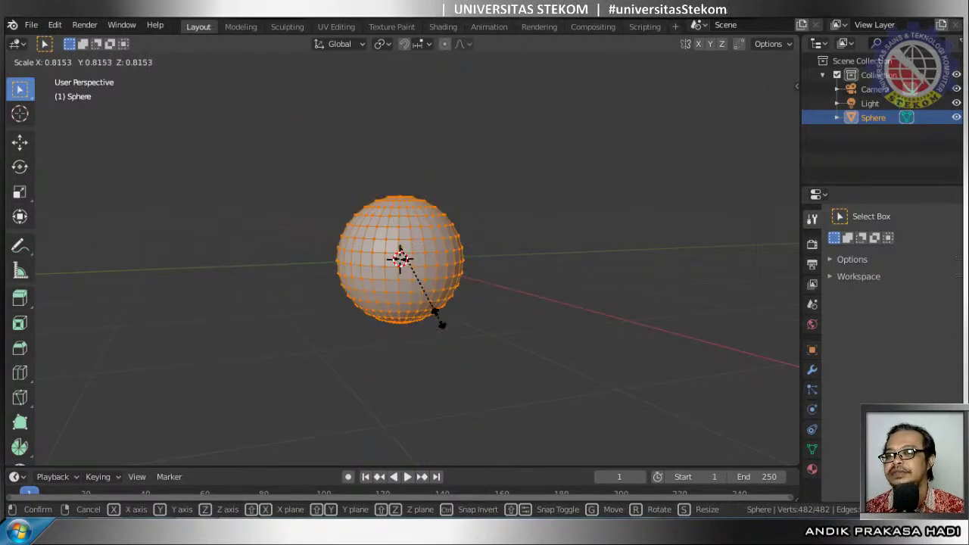
pyautogui.click(441, 324)
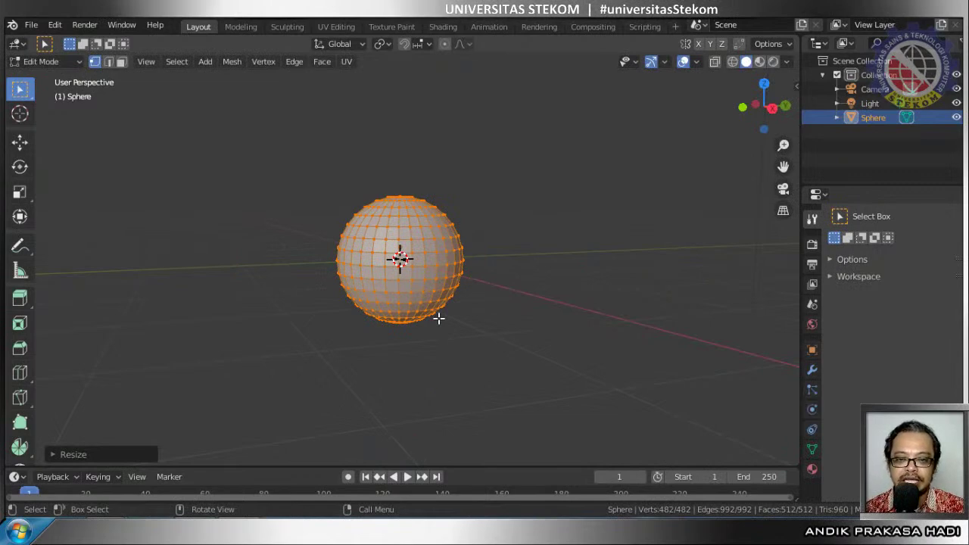
pyautogui.press('r')
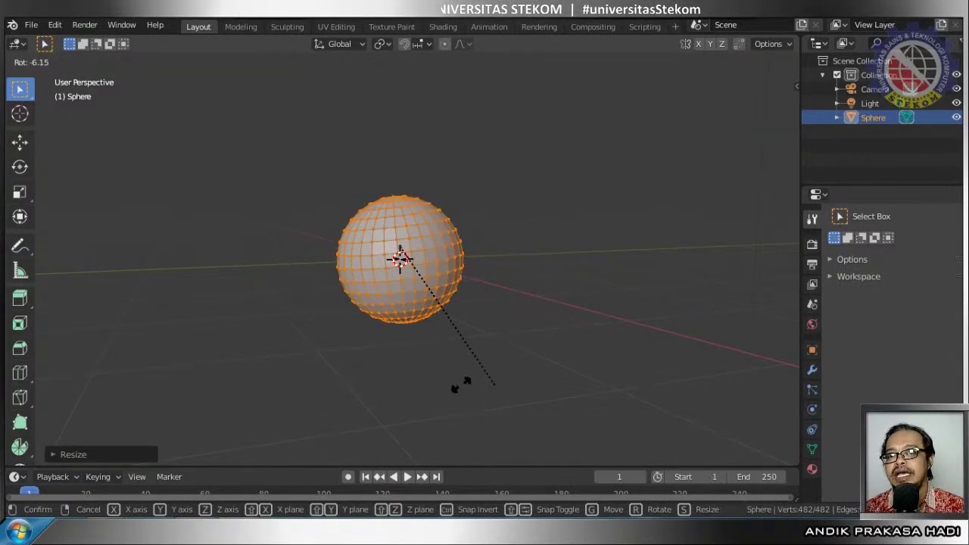
pyautogui.press('Escape')
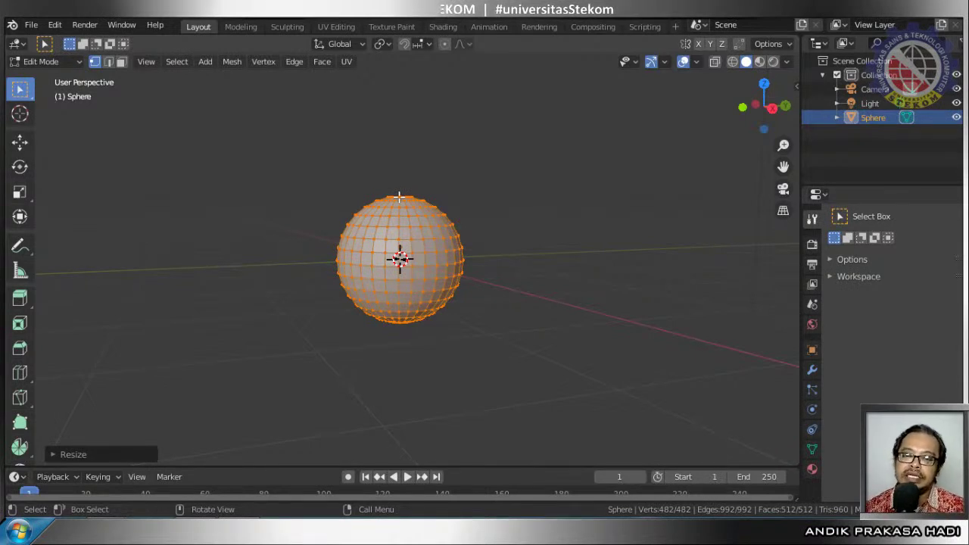
pyautogui.hotkey('ctrl', 'z')
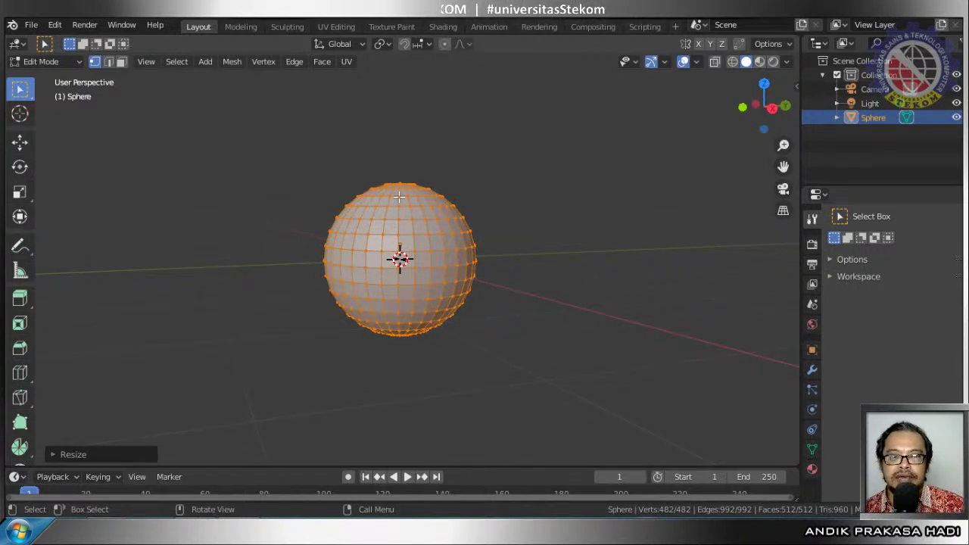
pyautogui.hotkey('ctrl', 'z')
pyautogui.hotkey('ctrl', 'z')
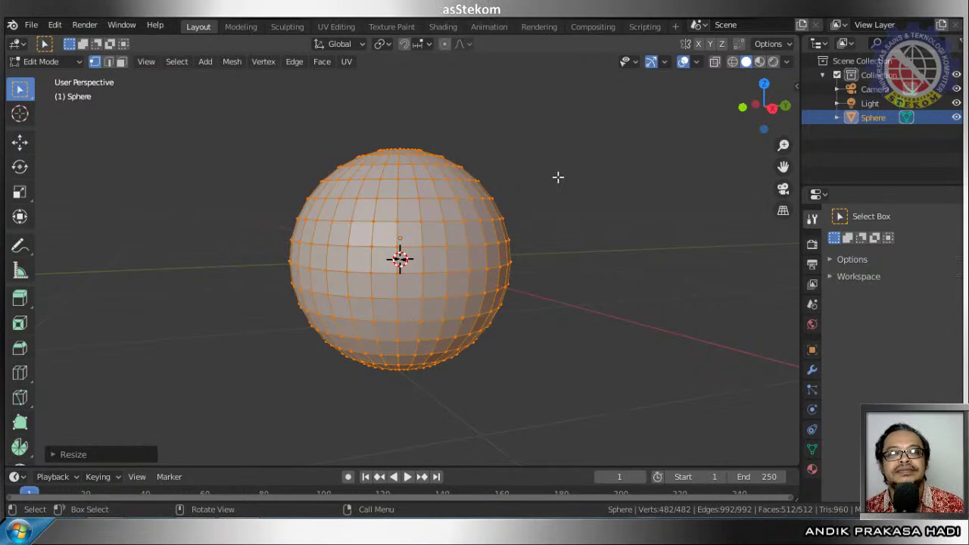
# Select the four corner vertices of one face on the sphere's upper right and try extruding it outward
pyautogui.click(457, 197)
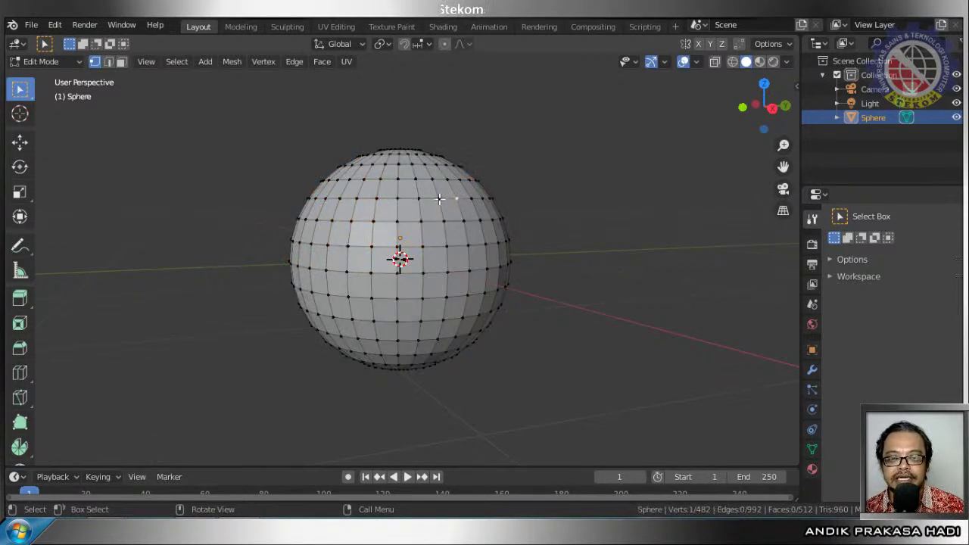
pyautogui.click(439, 198)
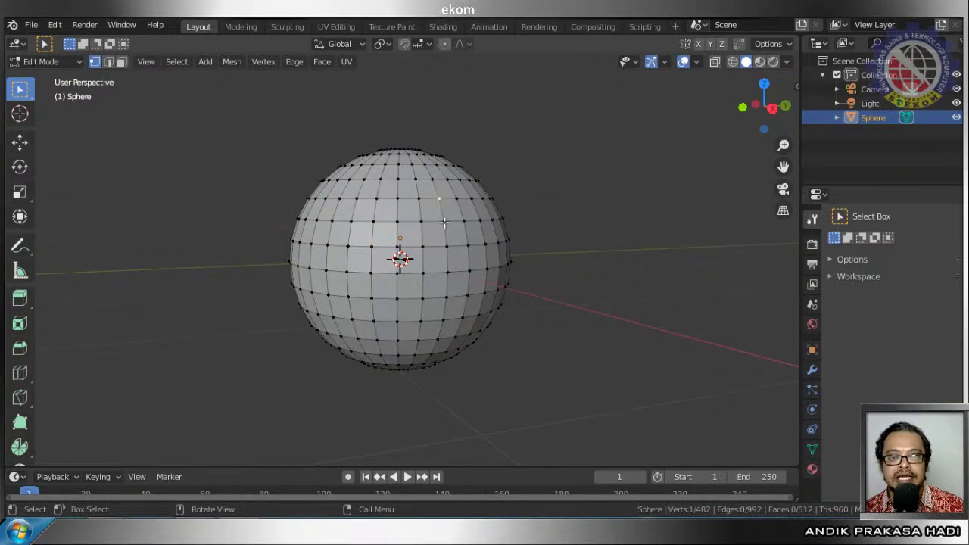
pyautogui.click(444, 221)
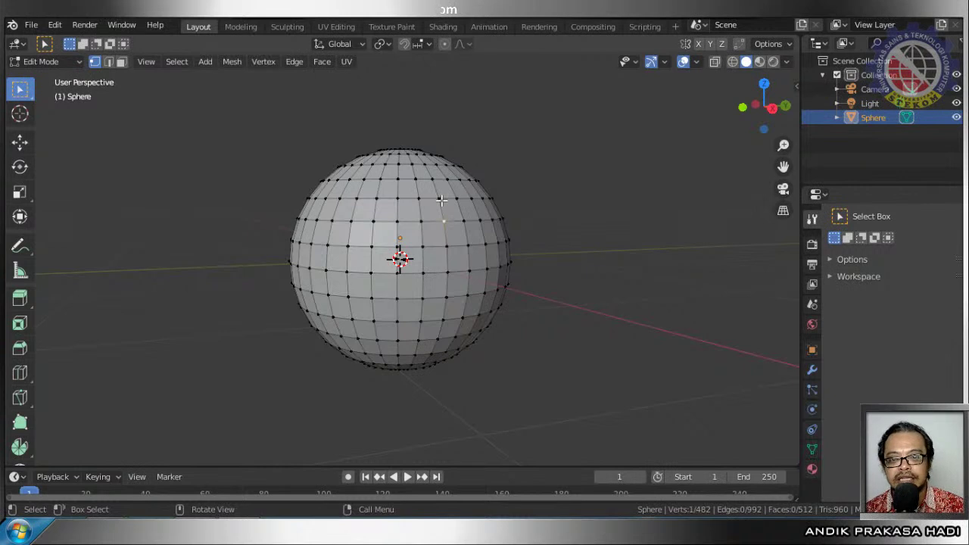
pyautogui.keyDown('ctrl'); pyautogui.click(456, 198); pyautogui.keyUp('ctrl')
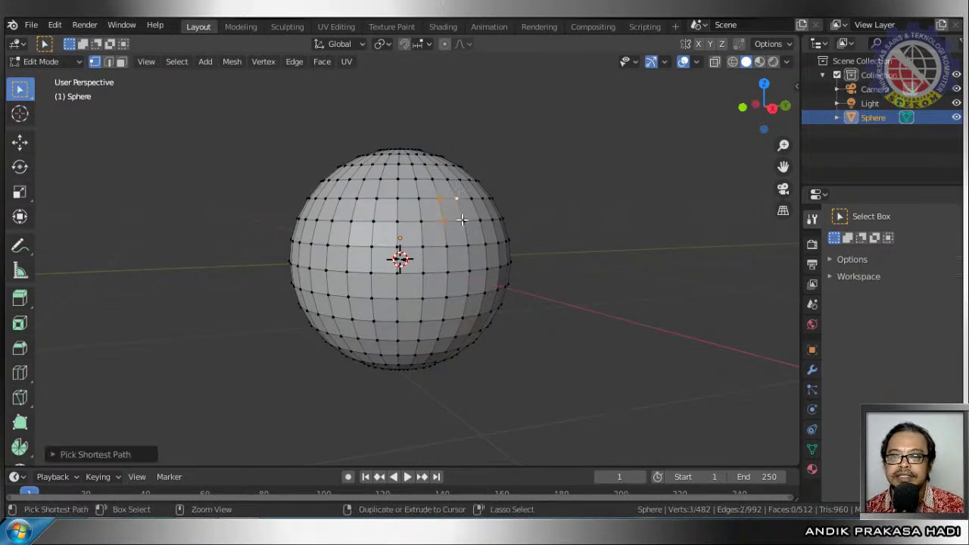
pyautogui.keyDown('ctrl'); pyautogui.click(462, 219); pyautogui.keyUp('ctrl')
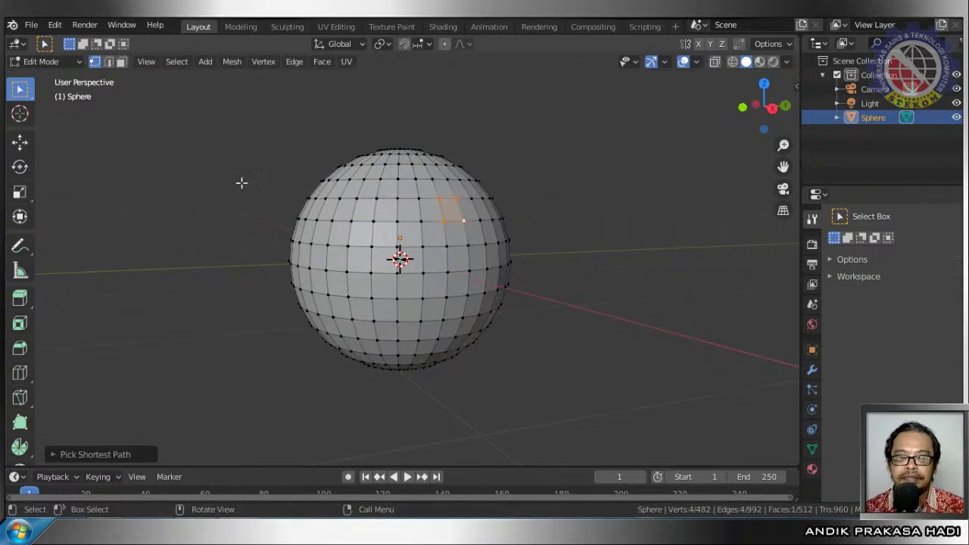
pyautogui.press('e')
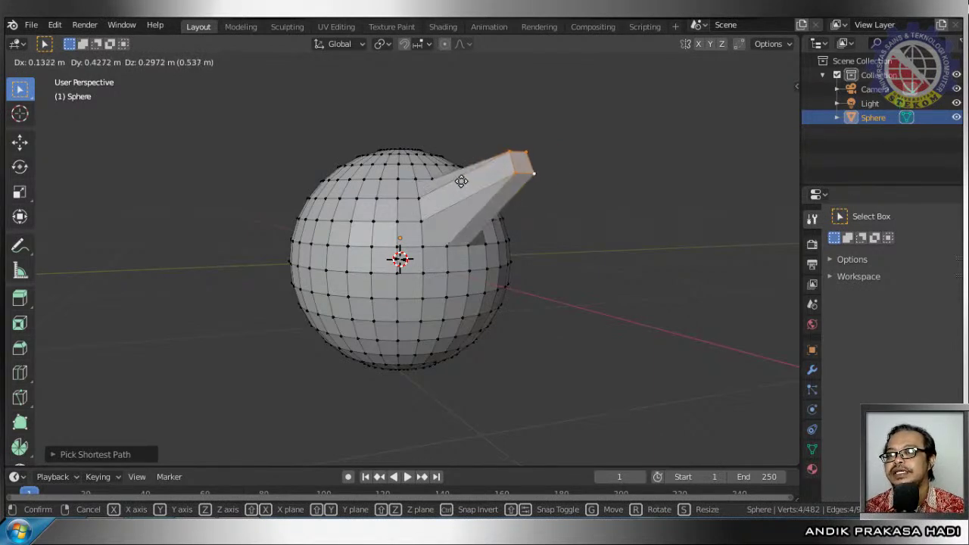
pyautogui.press('Escape')
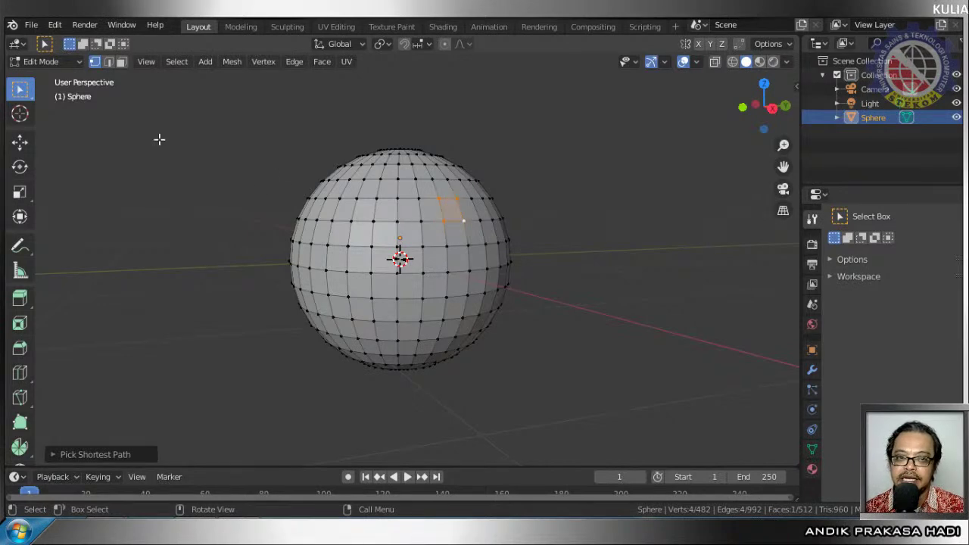
# Switch to edge selection and select a single horizontal edge just above the sphere's centre
pyautogui.click(108, 62)
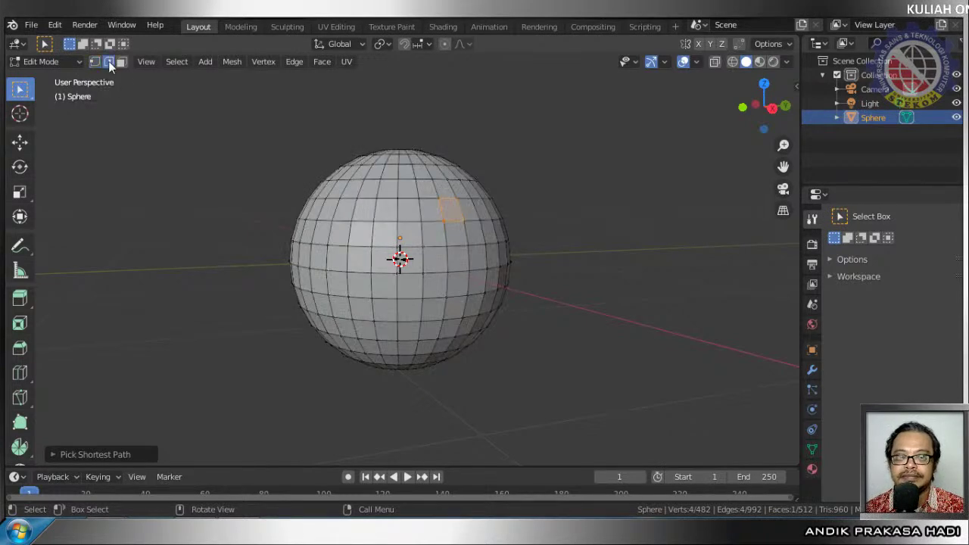
pyautogui.click(384, 219)
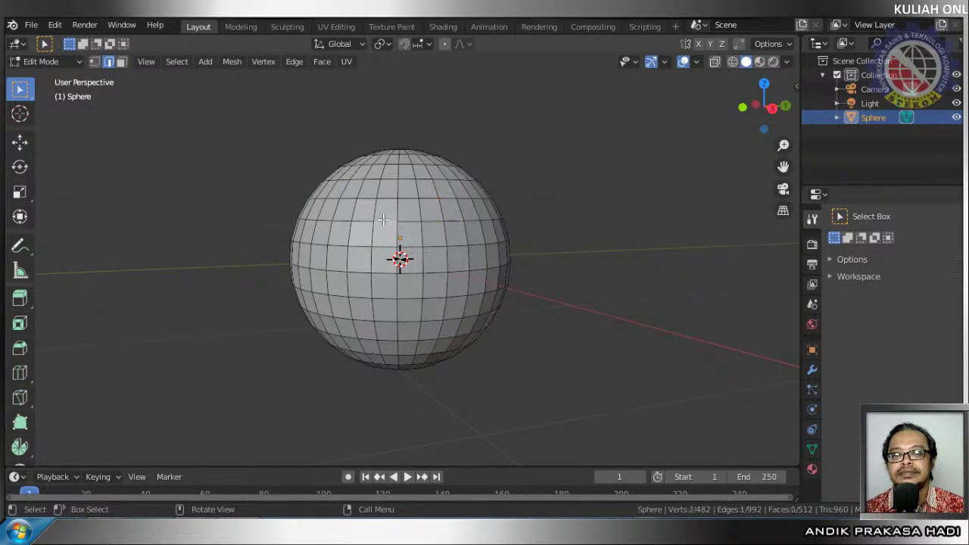
# Select the horizontal edge loop just above the sphere's centre, and replace that selection with the central vertical edge loop
pyautogui.keyDown('alt'); pyautogui.click(428, 220); pyautogui.keyUp('alt')
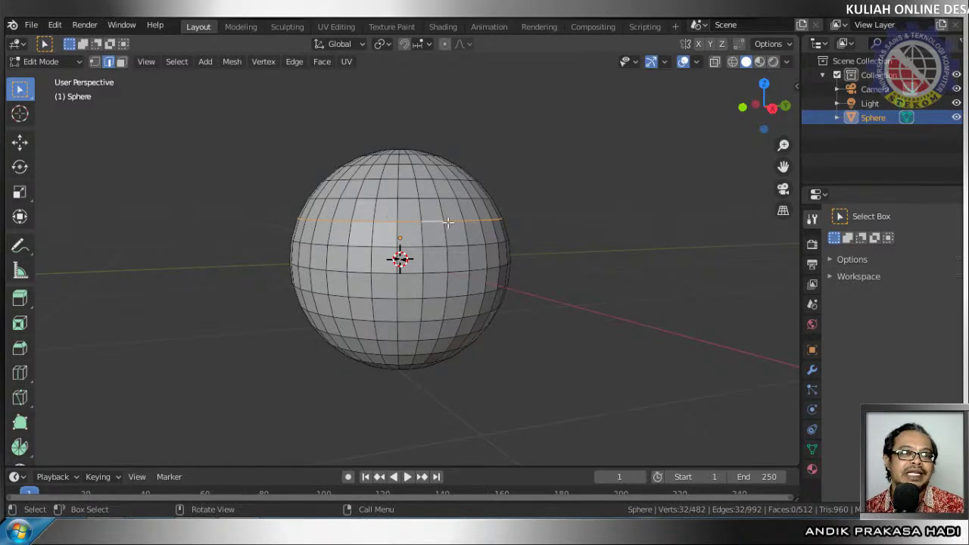
pyautogui.keyDown('alt'); pyautogui.click(398, 210); pyautogui.keyUp('alt')
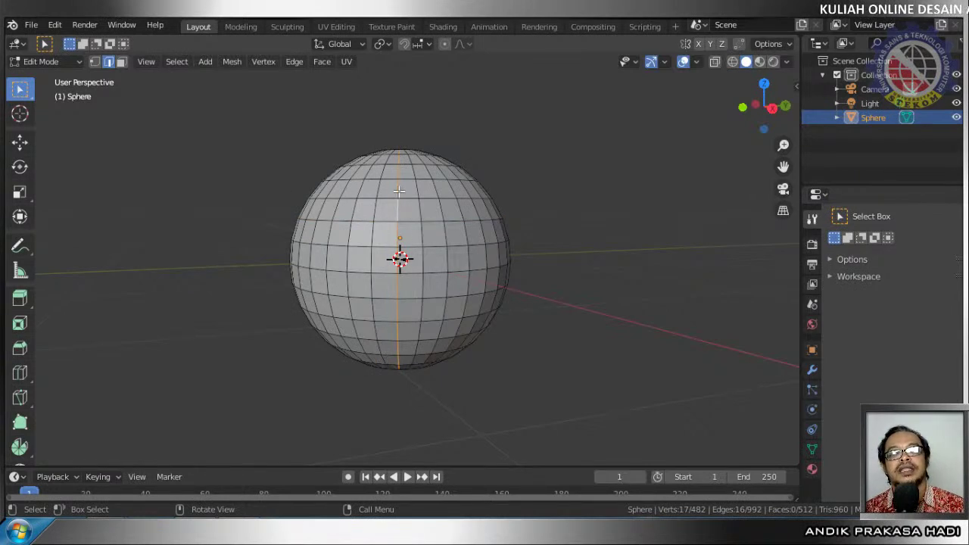
# Select edges around two neighbouring faces just left of the central vertical line, extending the selection by shortest path and single edges
pyautogui.click(379, 249)
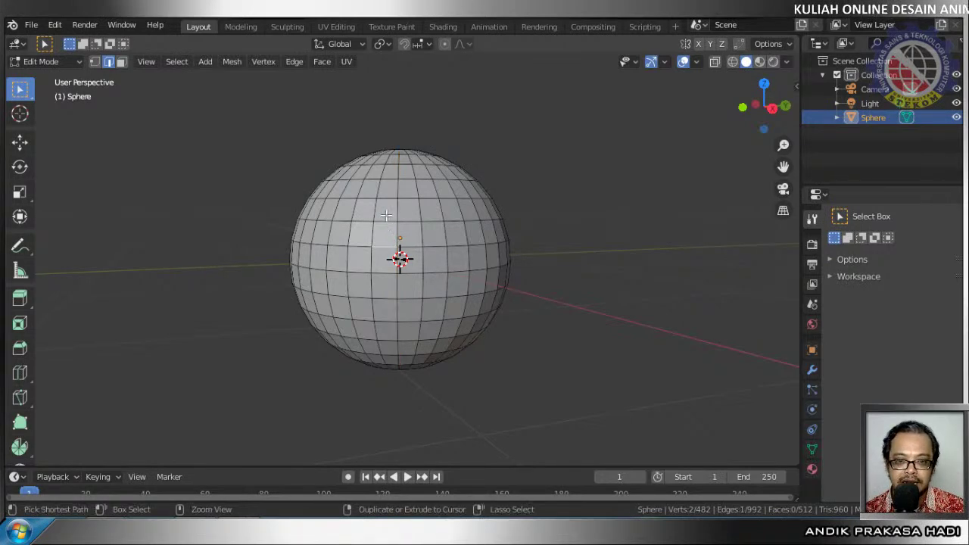
pyautogui.keyDown('ctrl'); pyautogui.click(384, 219); pyautogui.keyUp('ctrl')
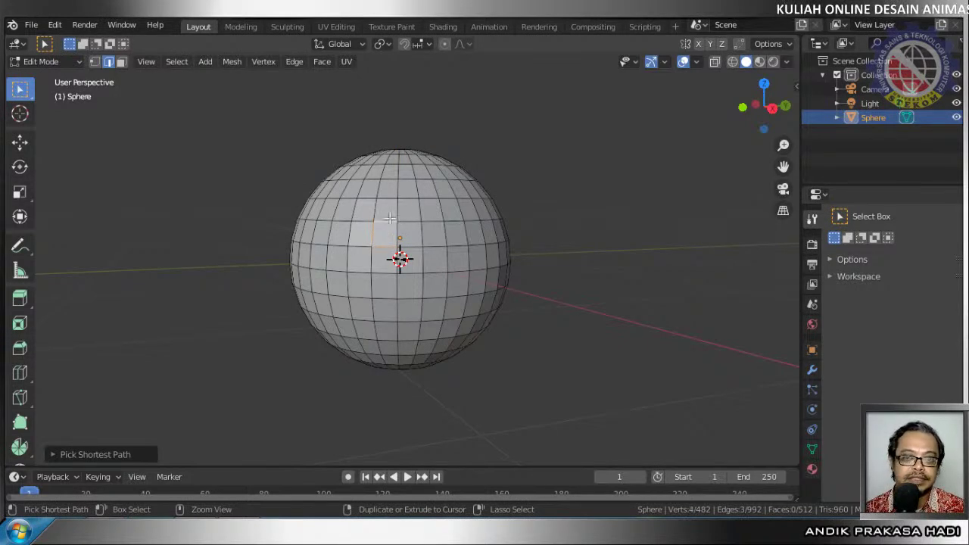
pyautogui.keyDown('shift'); pyautogui.click(357, 244); pyautogui.keyUp('shift')
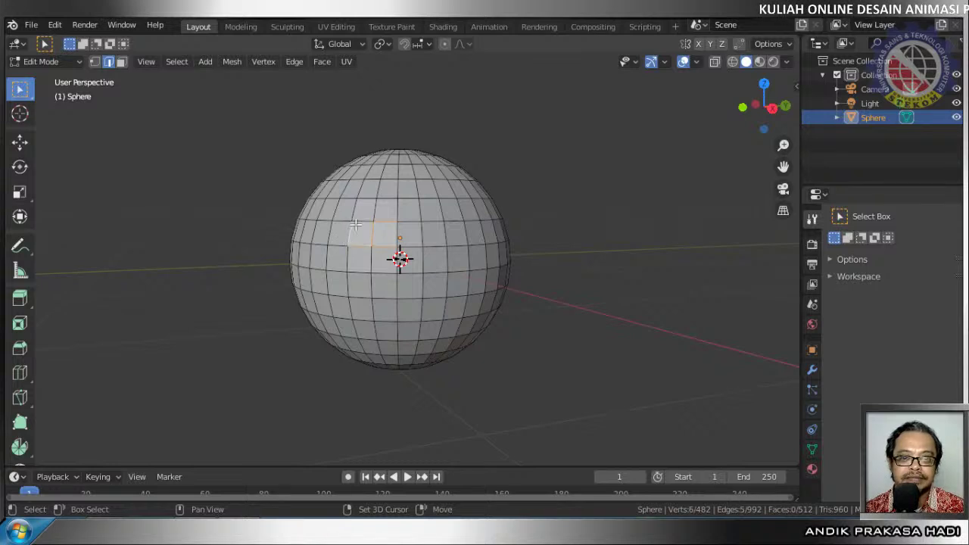
pyautogui.keyDown('shift'); pyautogui.click(360, 222); pyautogui.keyUp('shift')
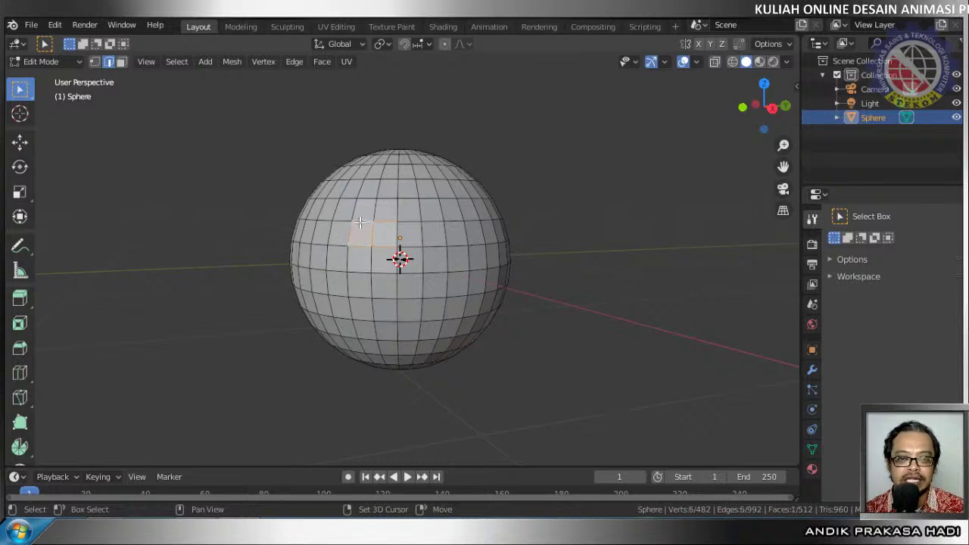
# Select the four edges bounding the face just right of the central vertical line using shortest-path picking
pyautogui.click(412, 225)
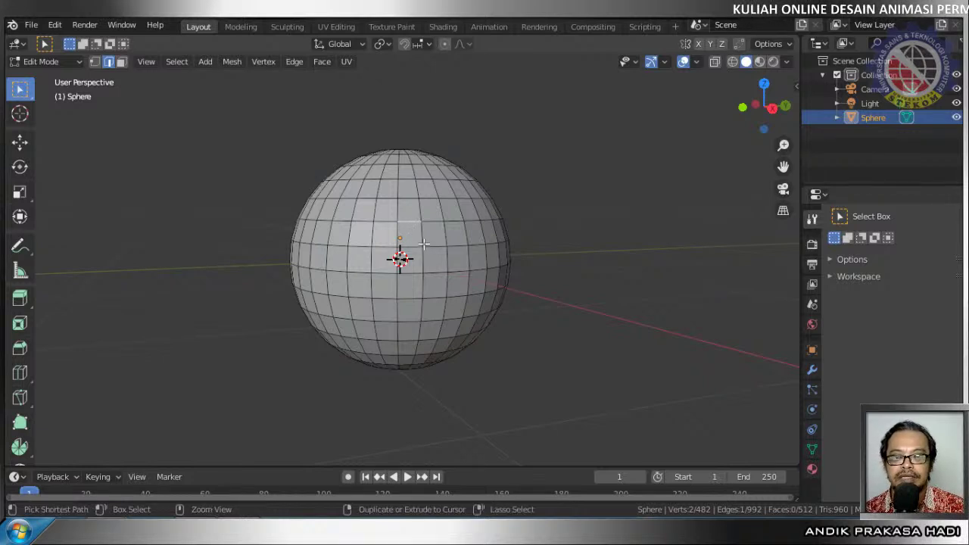
pyautogui.keyDown('ctrl'); pyautogui.click(422, 241); pyautogui.keyUp('ctrl')
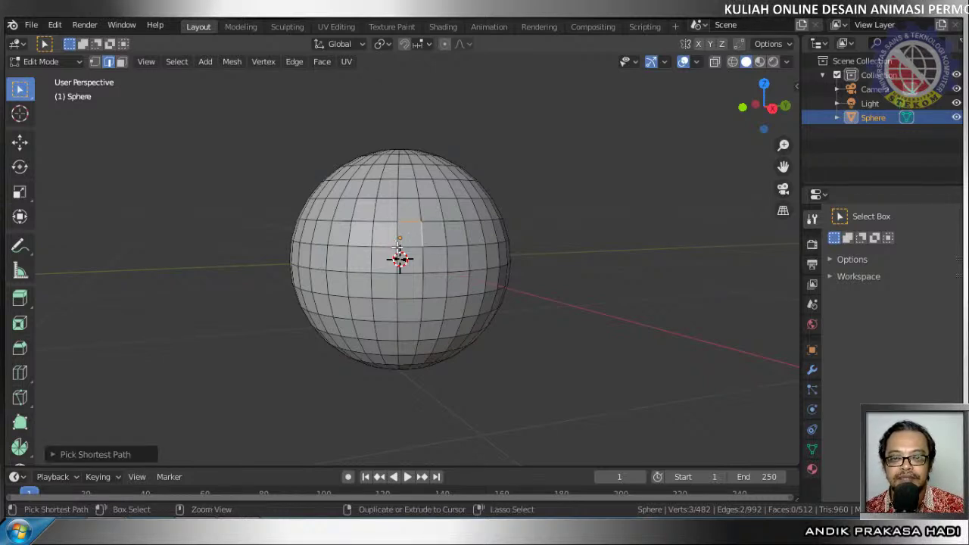
pyautogui.keyDown('ctrl'); pyautogui.click(398, 231); pyautogui.keyUp('ctrl')
pyautogui.keyDown('ctrl'); pyautogui.click(399, 231); pyautogui.keyUp('ctrl')
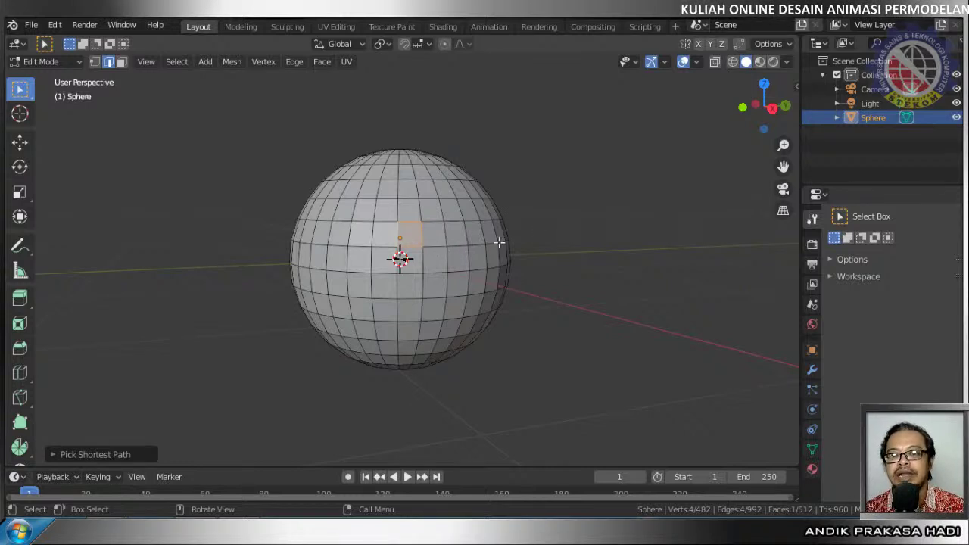
# Select three adjacent horizontal edge loops around the sphere's middle together with the central vertical edge loop
pyautogui.keyDown('alt'); pyautogui.click(359, 245); pyautogui.keyUp('alt')
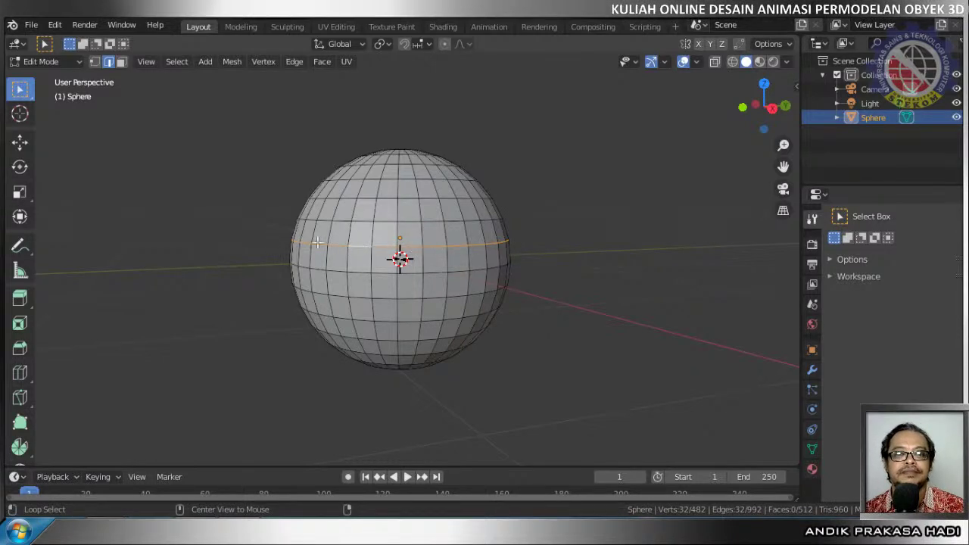
pyautogui.keyDown('alt'); pyautogui.keyDown('shift'); pyautogui.click(363, 221); pyautogui.keyUp('shift'); pyautogui.keyUp('alt')
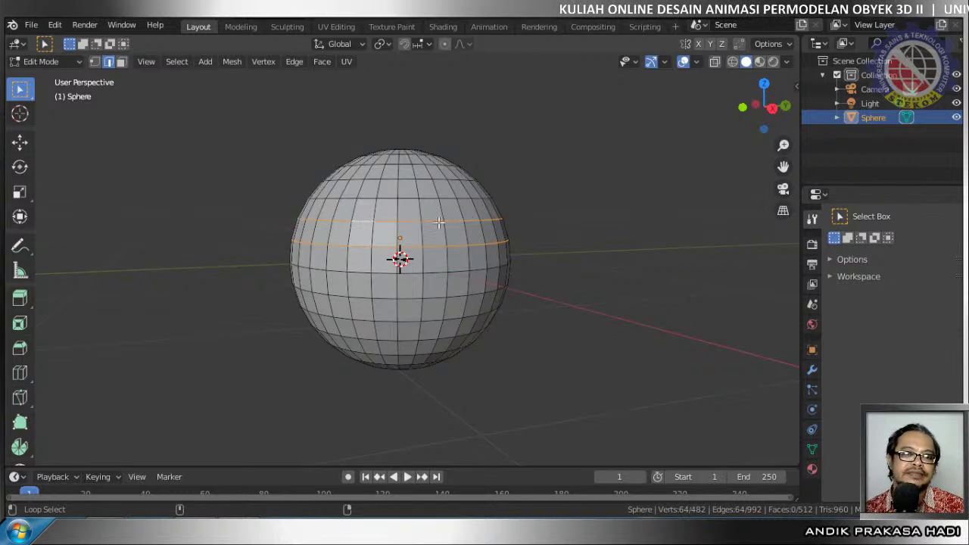
pyautogui.keyDown('alt'); pyautogui.keyDown('shift'); pyautogui.click(380, 271); pyautogui.keyUp('shift'); pyautogui.keyUp('alt')
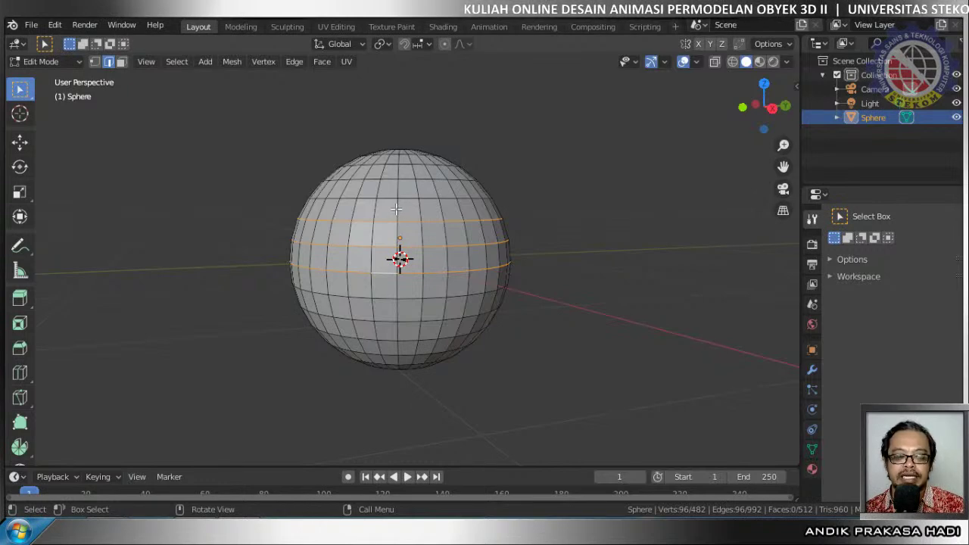
pyautogui.press('alt')
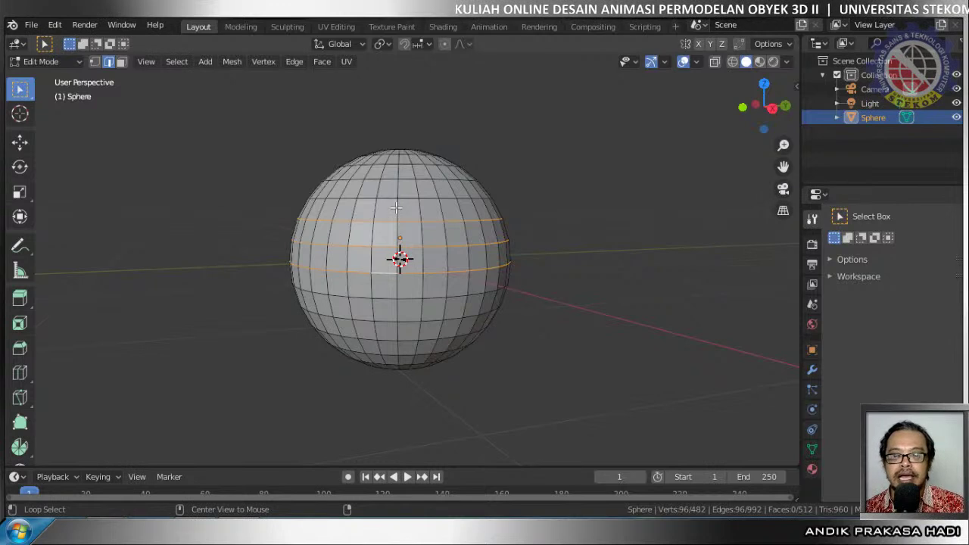
pyautogui.keyDown('alt'); pyautogui.keyDown('shift'); pyautogui.click(397, 208); pyautogui.keyUp('shift'); pyautogui.keyUp('alt')
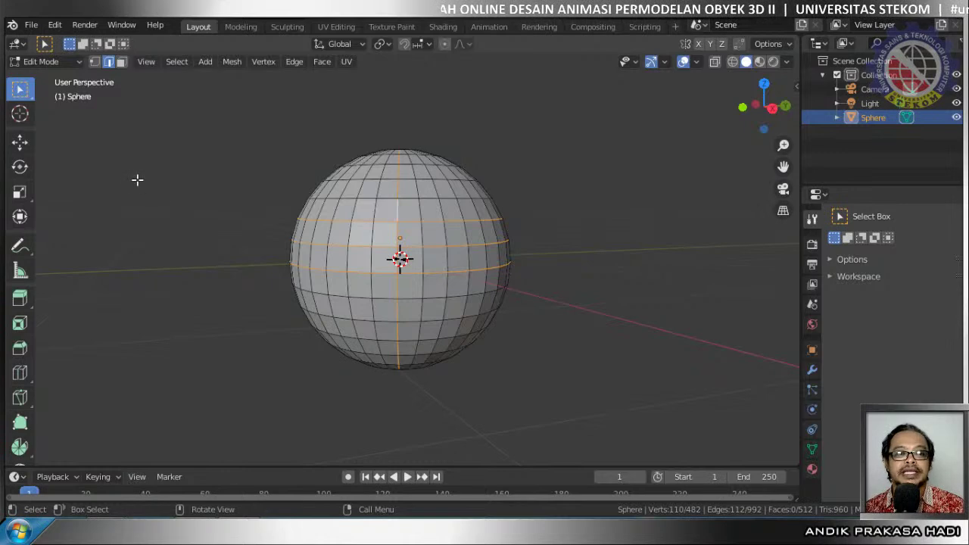
# Try stretching the selected edge loops outward along the Y axis with the Scale tool, and undo it
pyautogui.click(20, 193)
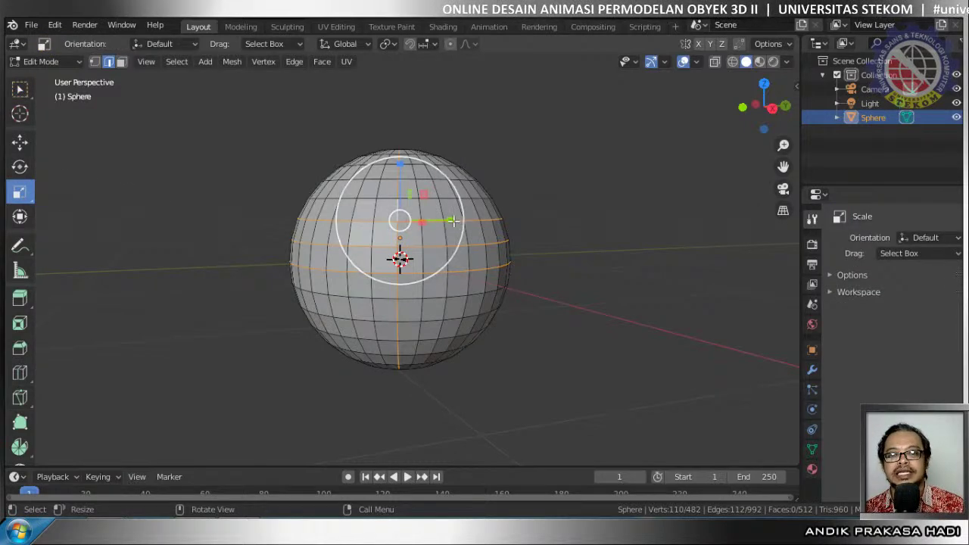
pyautogui.moveTo(458, 224); pyautogui.dragTo(491, 225)
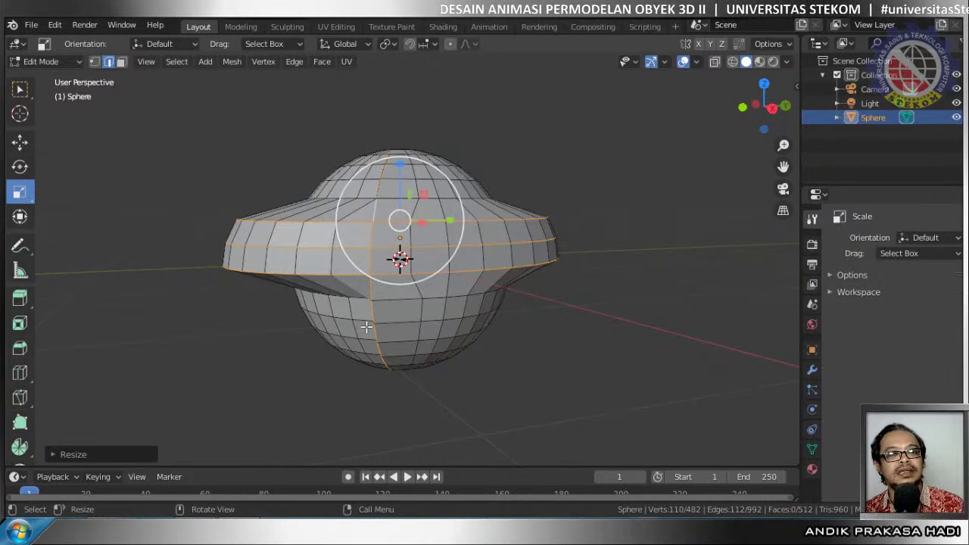
pyautogui.hotkey('ctrl', 'z')
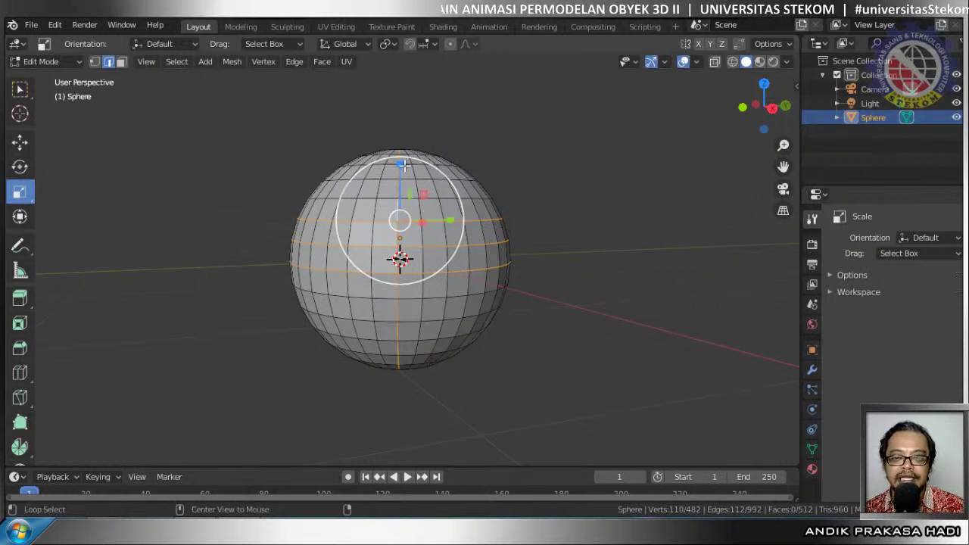
# Try to remove the central vertical edges from the selection while keeping the three horizontal loops
pyautogui.keyDown('alt'); pyautogui.click(398, 189); pyautogui.keyUp('alt')
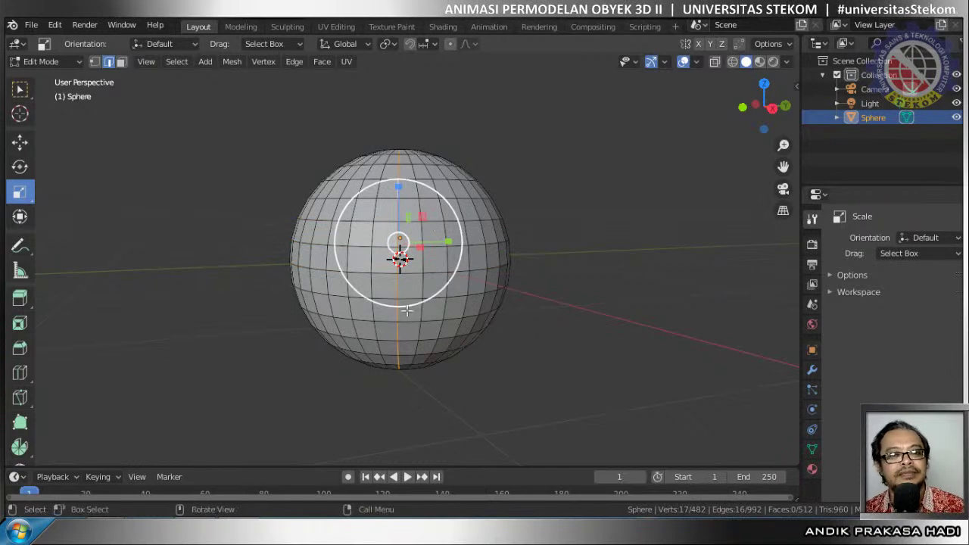
pyautogui.hotkey('ctrl', 'z')
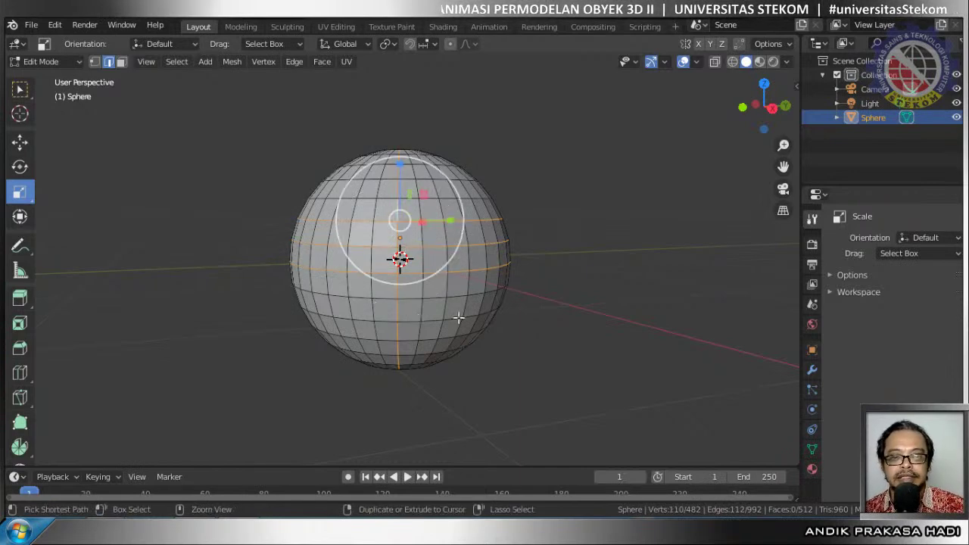
pyautogui.keyDown('ctrl'); pyautogui.click(399, 191); pyautogui.keyUp('ctrl')
pyautogui.keyDown('ctrl'); pyautogui.click(396, 321); pyautogui.keyUp('ctrl')
pyautogui.keyDown('ctrl'); pyautogui.click(399, 314); pyautogui.keyUp('ctrl')
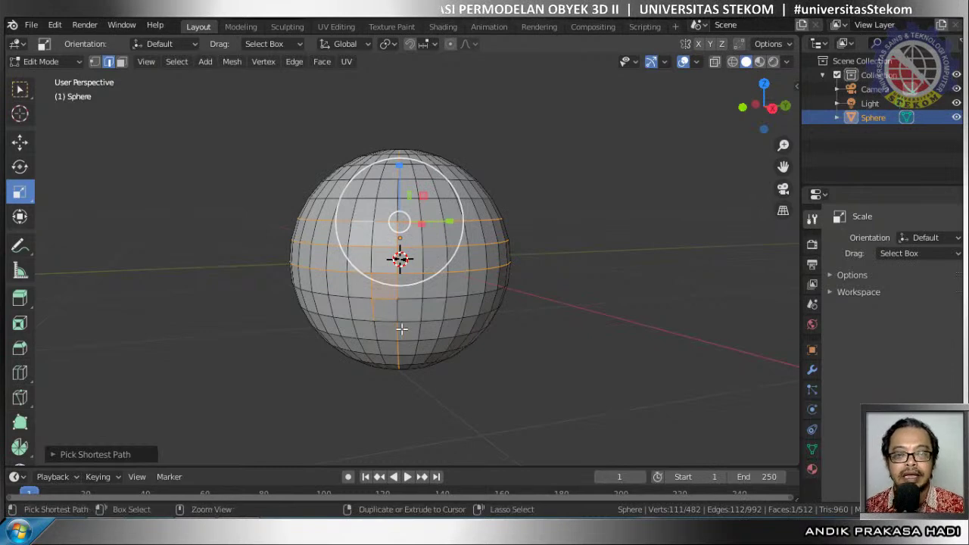
pyautogui.keyDown('shift'); pyautogui.click(401, 329); pyautogui.keyUp('shift')
pyautogui.keyDown('shift'); pyautogui.click(401, 329); pyautogui.keyUp('shift')
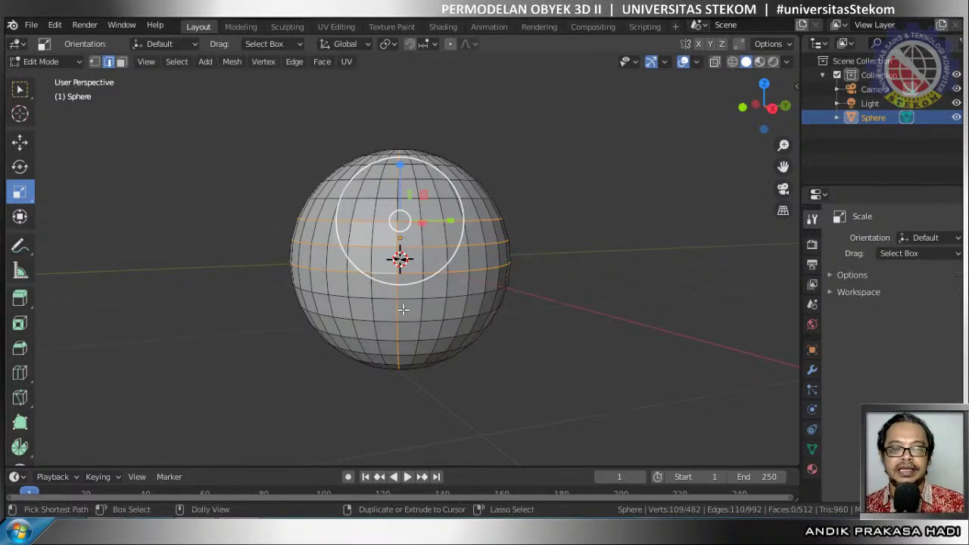
pyautogui.keyDown('ctrl'); pyautogui.click(396, 313); pyautogui.keyUp('ctrl')
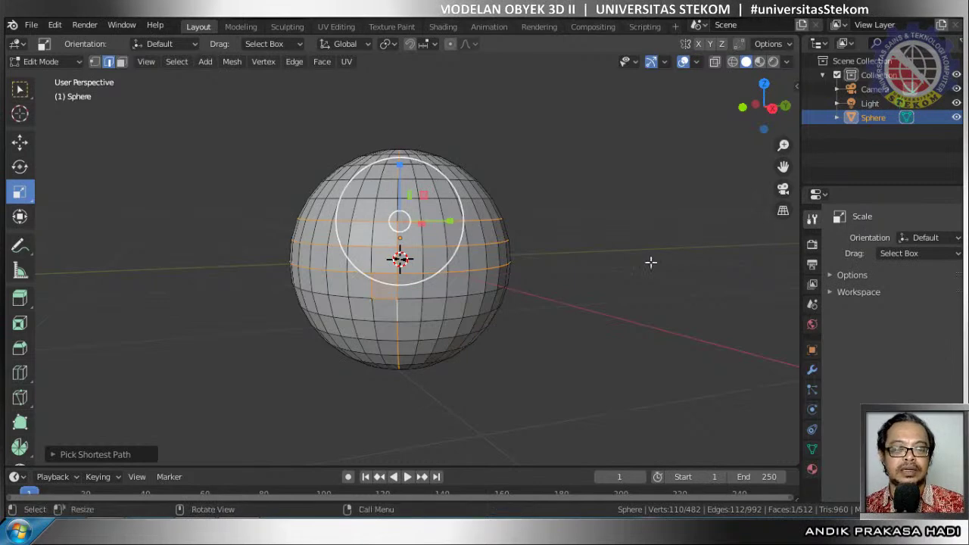
# Clear the whole selection and select three adjacent horizontal edge loops around the sphere's middle
pyautogui.press('a')
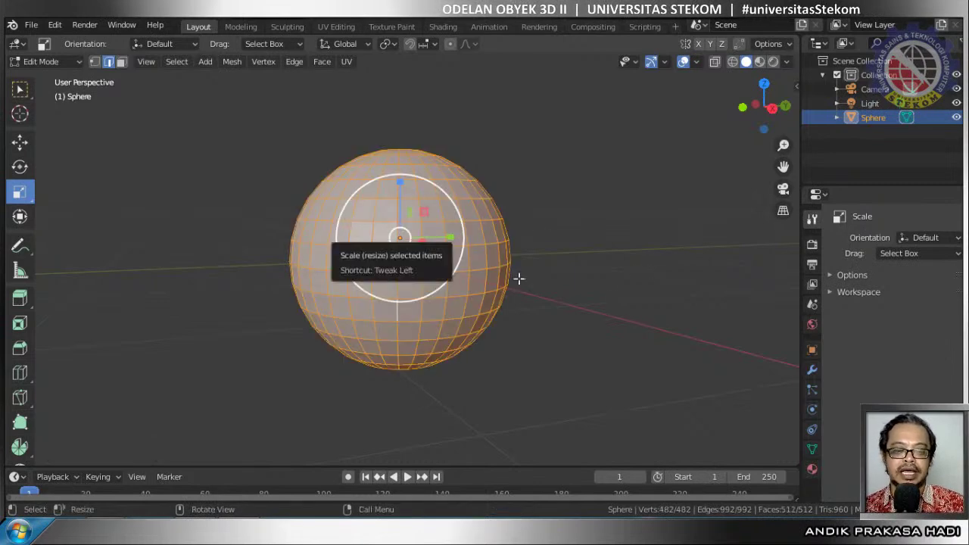
pyautogui.hotkey('alt', 'a')
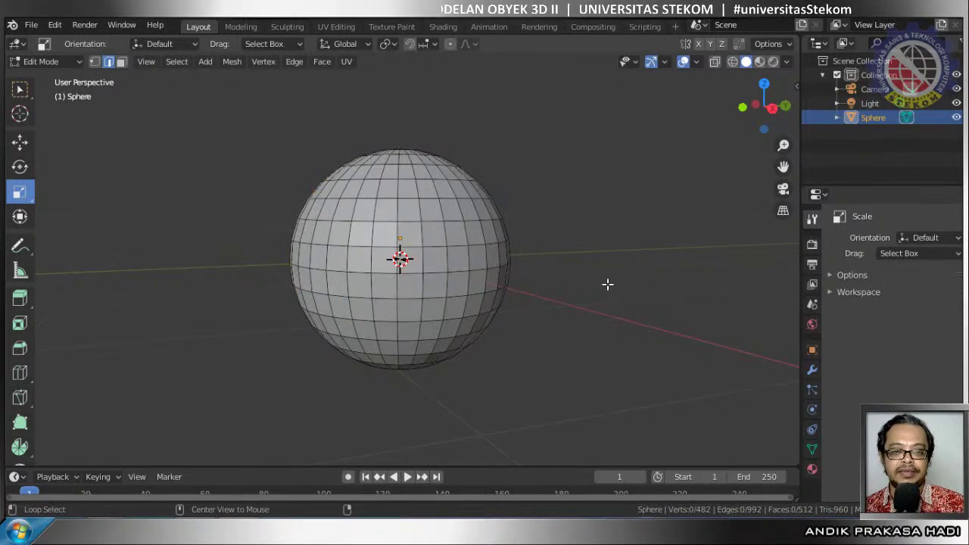
pyautogui.keyDown('alt'); pyautogui.click(361, 245); pyautogui.keyUp('alt')
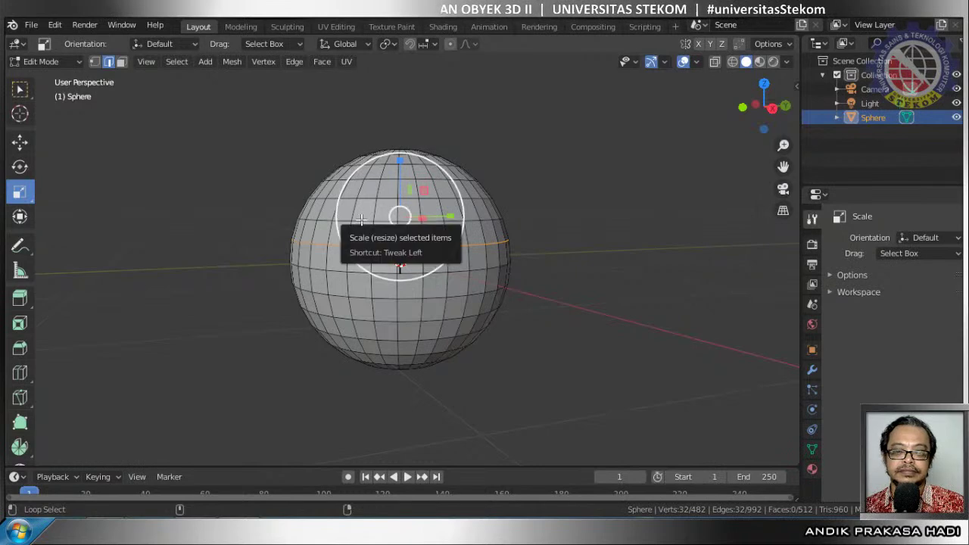
pyautogui.keyDown('alt'); pyautogui.keyDown('shift'); pyautogui.click(361, 220); pyautogui.keyUp('shift'); pyautogui.keyUp('alt')
pyautogui.keyDown('alt'); pyautogui.keyDown('shift'); pyautogui.click(358, 271); pyautogui.keyUp('shift'); pyautogui.keyUp('alt')
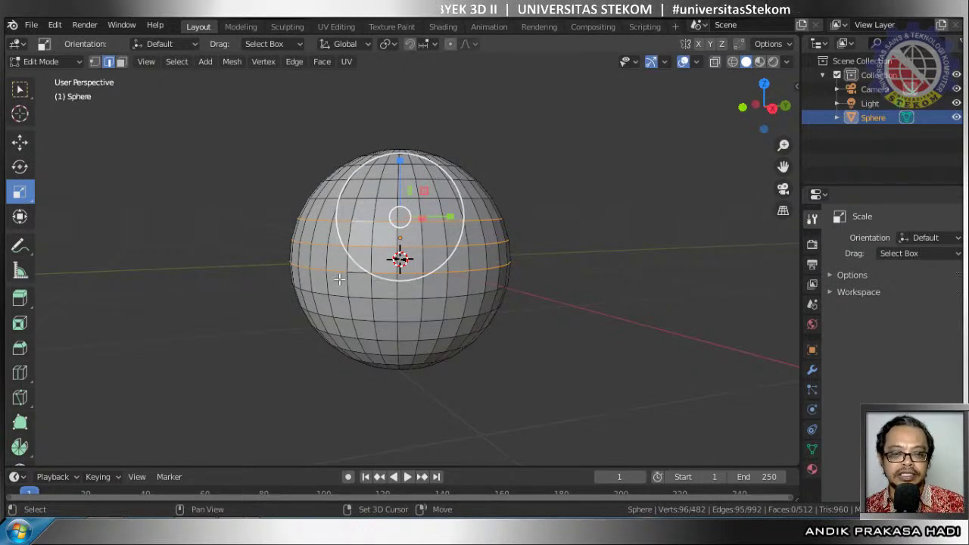
# Deselect the lower two horizontal edge loops, keeping only the uppermost one selected
pyautogui.keyDown('shift'); pyautogui.click(331, 271); pyautogui.keyUp('shift')
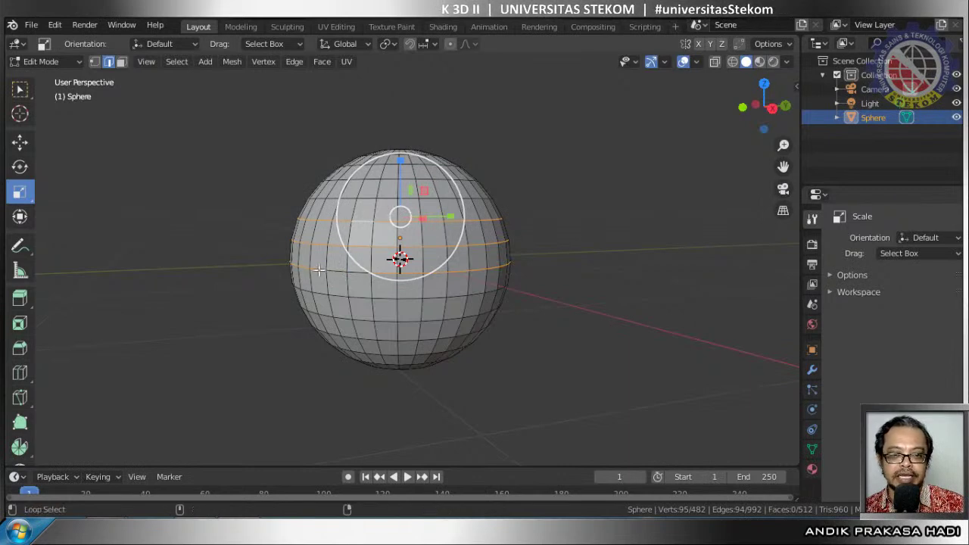
pyautogui.keyDown('alt'); pyautogui.keyDown('shift'); pyautogui.click(320, 270); pyautogui.keyUp('shift'); pyautogui.keyUp('alt')
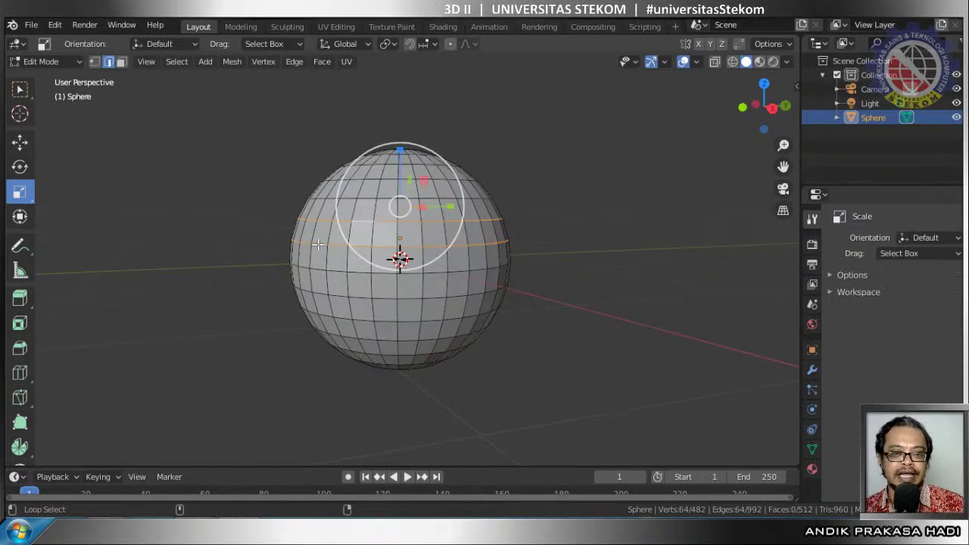
pyautogui.keyDown('alt'); pyautogui.keyDown('shift'); pyautogui.click(319, 243); pyautogui.keyUp('shift'); pyautogui.keyUp('alt')
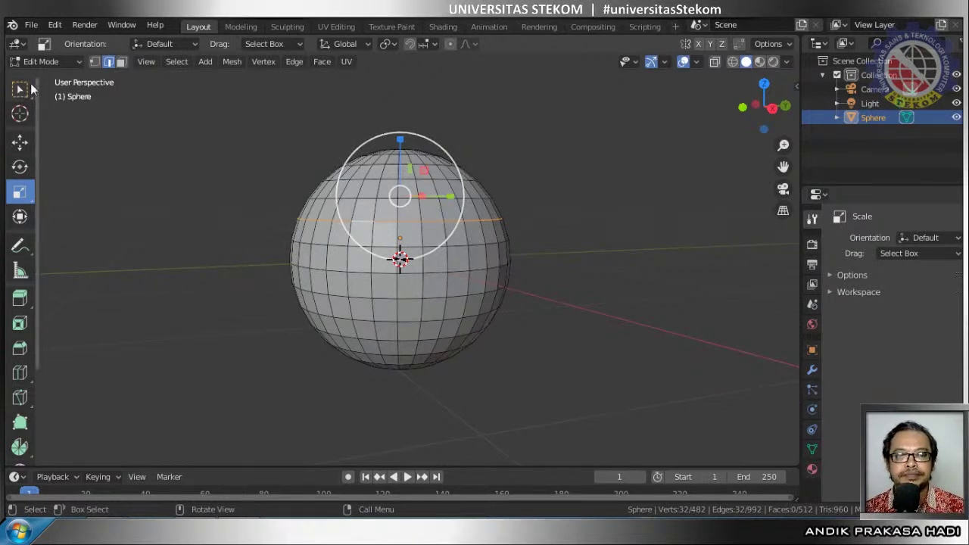
# Return to Select Box in edge selection and add the two horizontal loops below and the central vertical loop to the selection
pyautogui.click(94, 62)
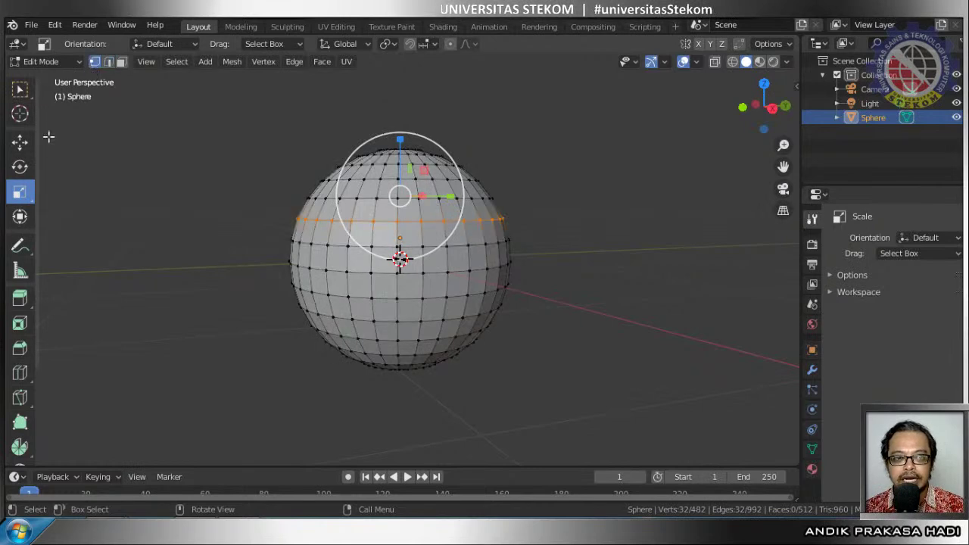
pyautogui.click(20, 89)
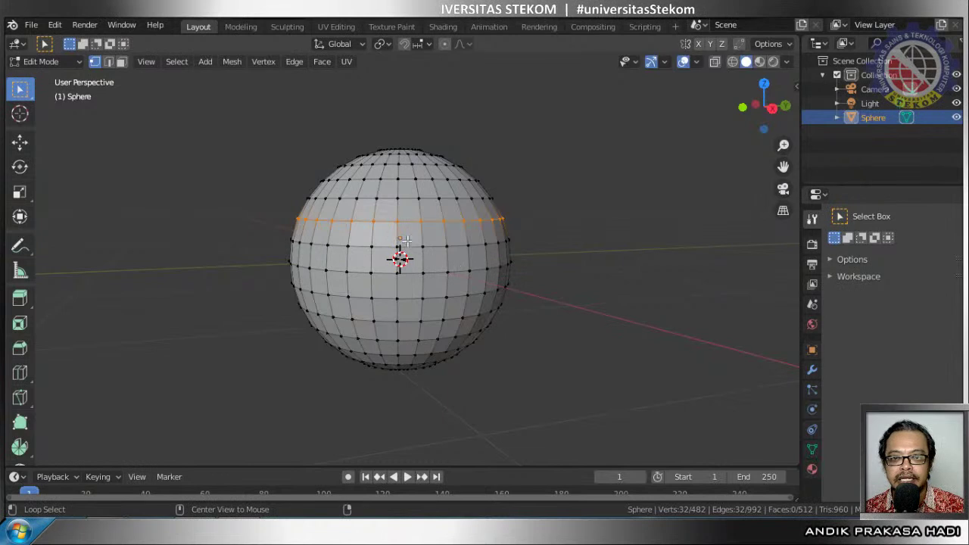
pyautogui.click(108, 63)
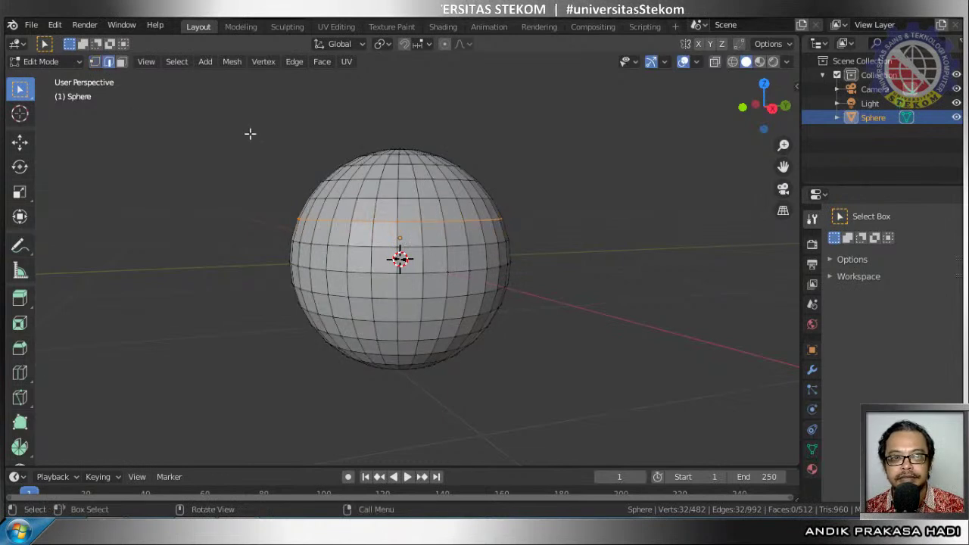
pyautogui.keyDown('alt'); pyautogui.keyDown('shift'); pyautogui.click(378, 243); pyautogui.keyUp('shift'); pyautogui.keyUp('alt')
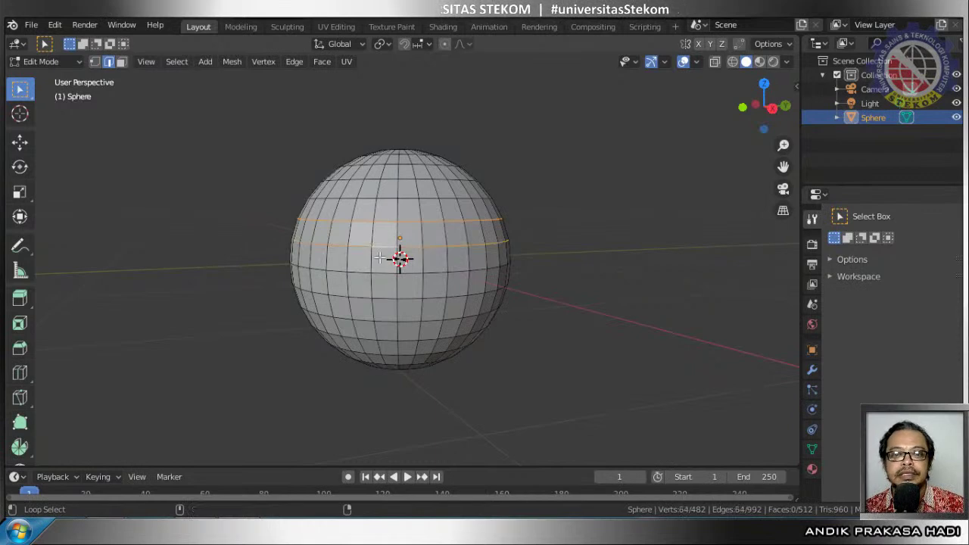
pyautogui.keyDown('alt'); pyautogui.keyDown('shift'); pyautogui.click(380, 275); pyautogui.keyUp('shift'); pyautogui.keyUp('alt')
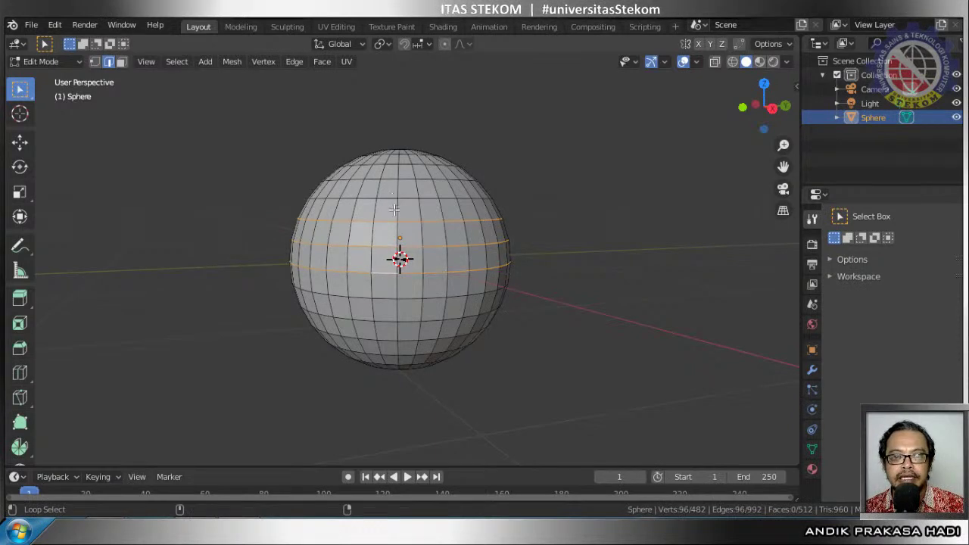
pyautogui.keyDown('alt'); pyautogui.keyDown('shift'); pyautogui.click(398, 210); pyautogui.keyUp('shift'); pyautogui.keyUp('alt')
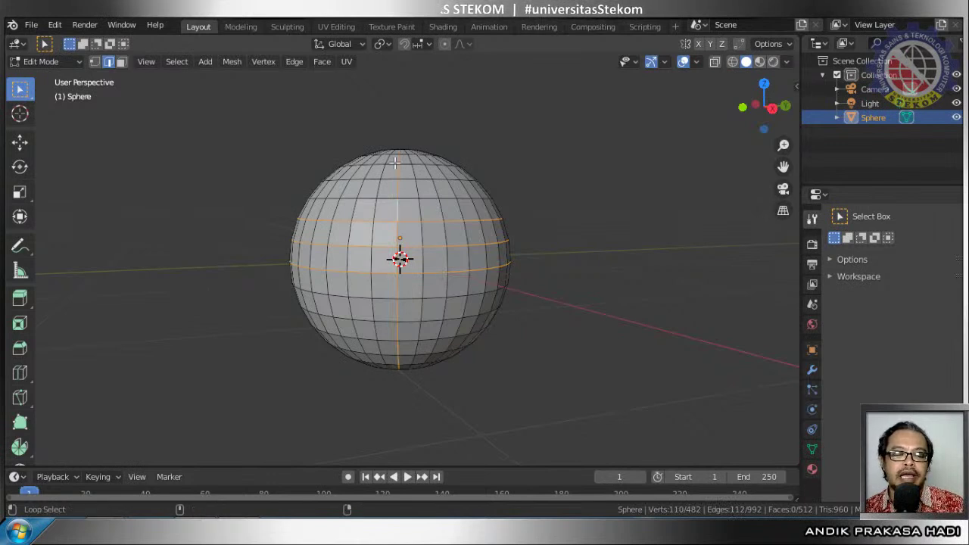
# Deselect the central vertical edge loop and the lower two horizontal loops, keeping only the uppermost horizontal loop selected
pyautogui.keyDown('alt'); pyautogui.keyDown('shift'); pyautogui.click(396, 209); pyautogui.keyUp('shift'); pyautogui.keyUp('alt')
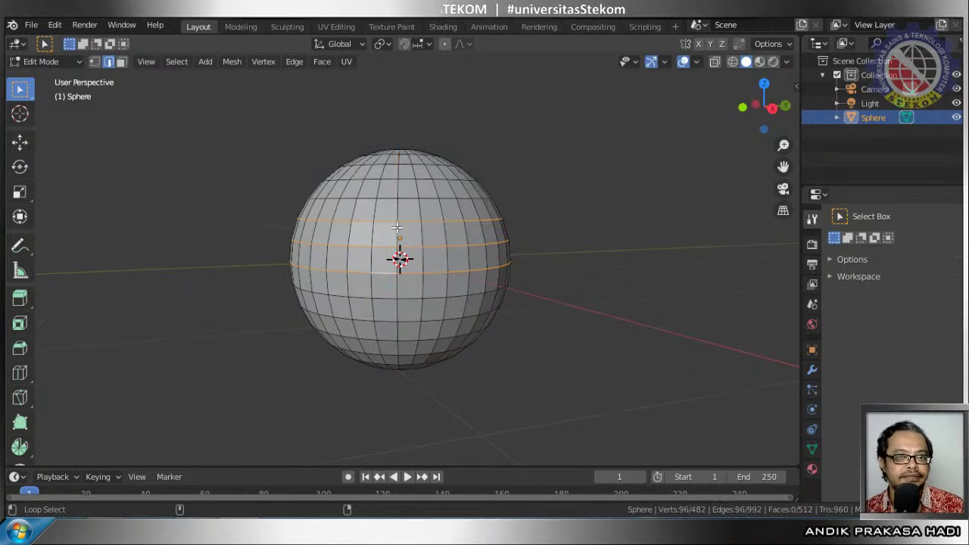
pyautogui.keyDown('alt'); pyautogui.keyDown('shift'); pyautogui.click(479, 247); pyautogui.keyUp('shift'); pyautogui.keyUp('alt')
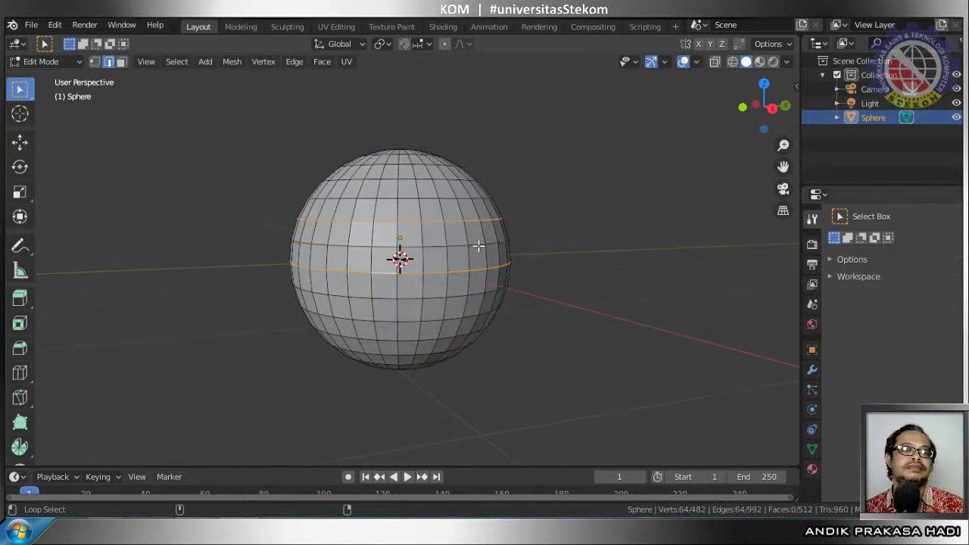
pyautogui.keyDown('alt'); pyautogui.keyDown('shift'); pyautogui.click(439, 272); pyautogui.keyUp('shift'); pyautogui.keyUp('alt')
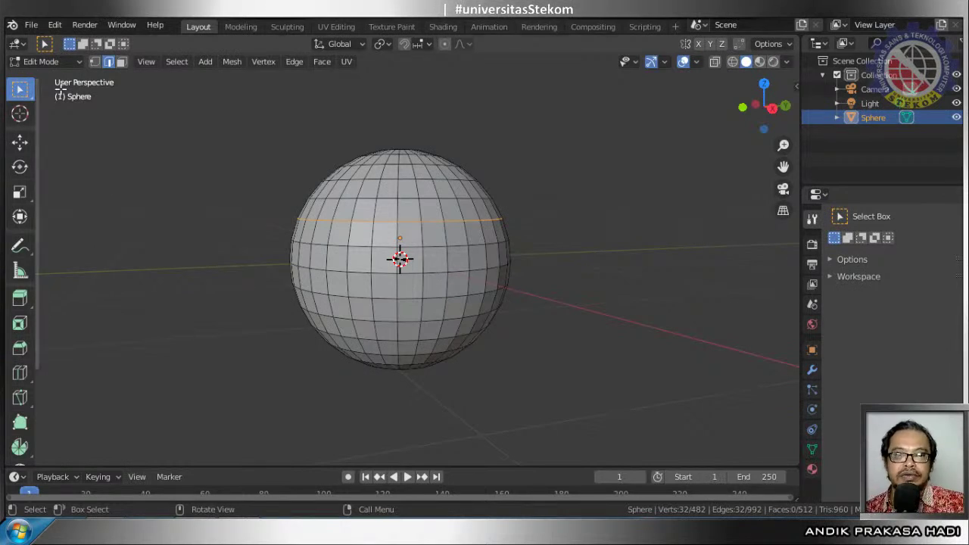
# Cycle through vertex and edge selection to face selection, and select single faces near the sphere's centre one at a time
pyautogui.click(94, 63)
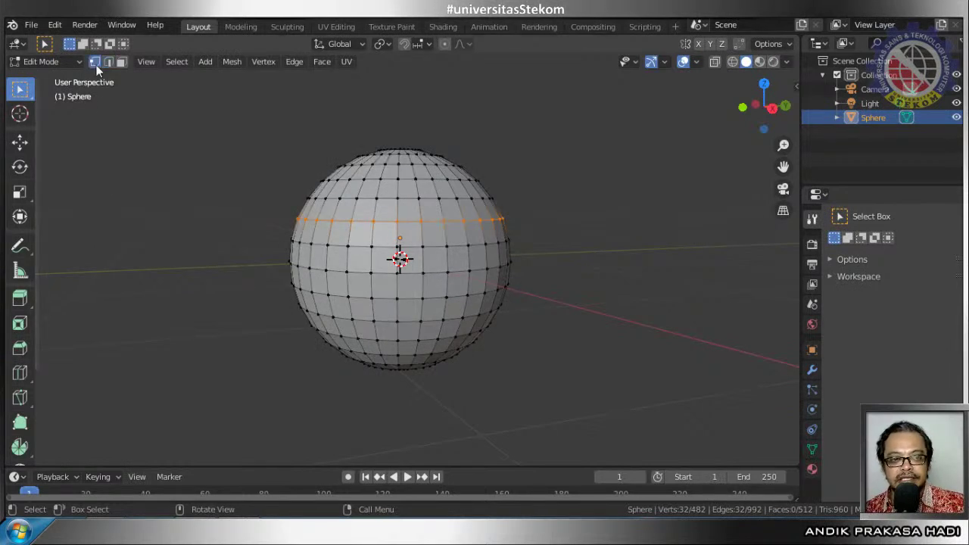
pyautogui.click(109, 62)
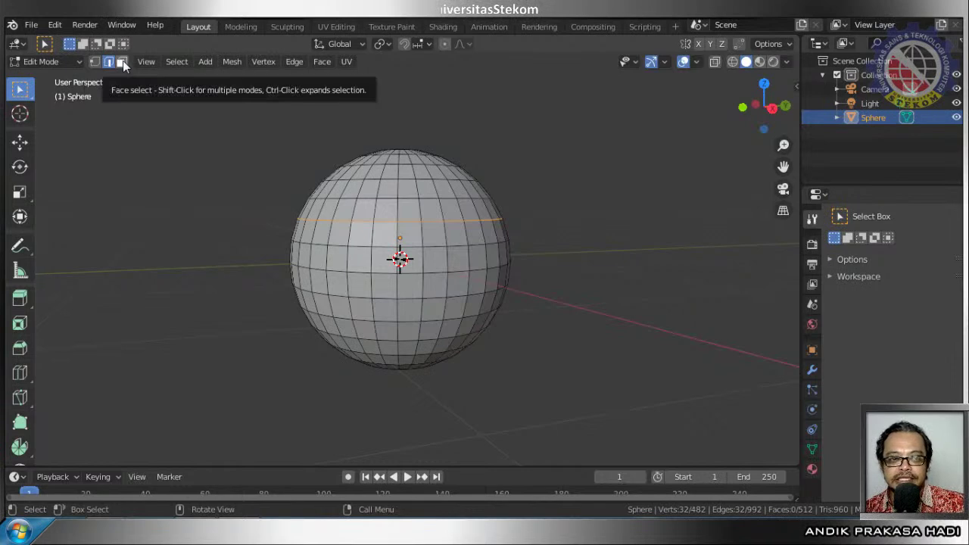
pyautogui.click(122, 62)
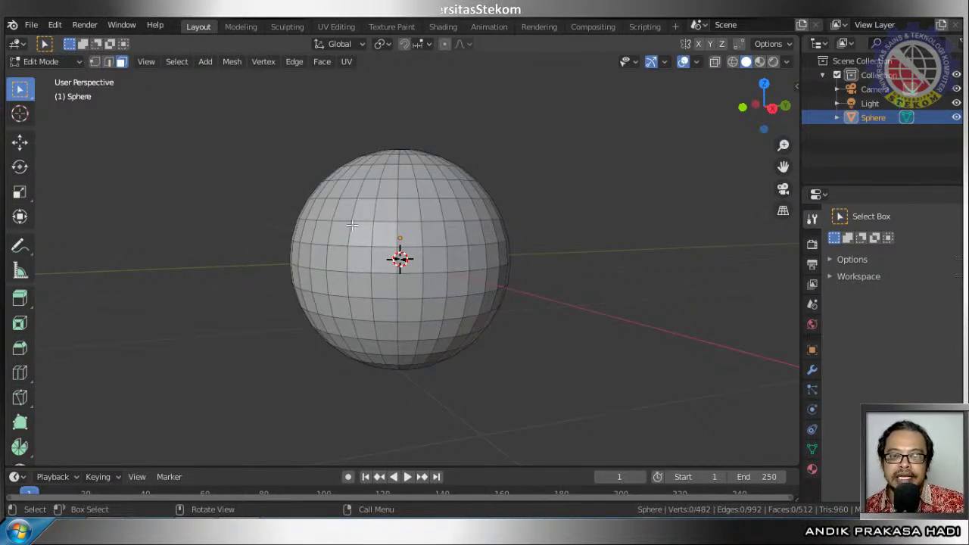
pyautogui.click(386, 237)
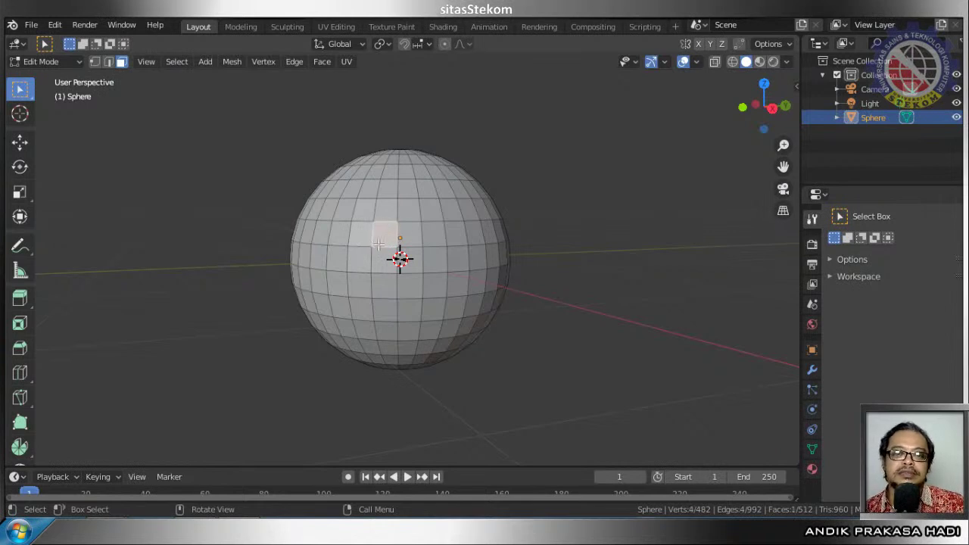
pyautogui.click(359, 235)
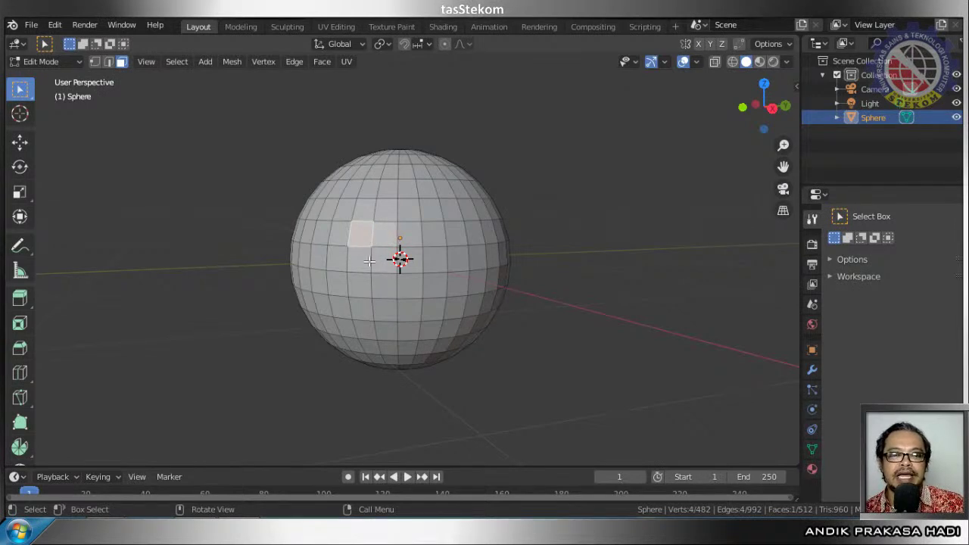
pyautogui.click(361, 260)
pyautogui.click(383, 261)
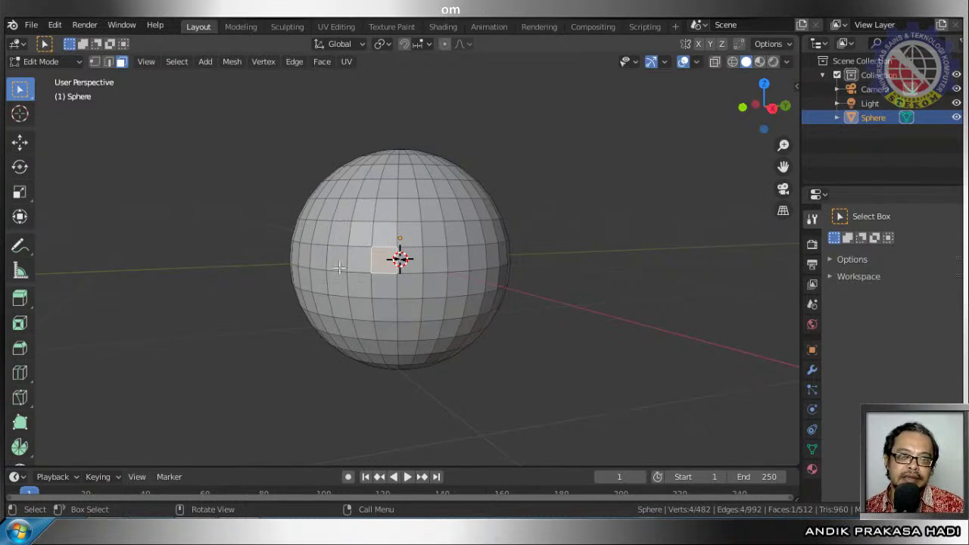
# Select five adjacent faces in the row just above the sphere's centre, and extend this to the full horizontal face loop
pyautogui.click(323, 233)
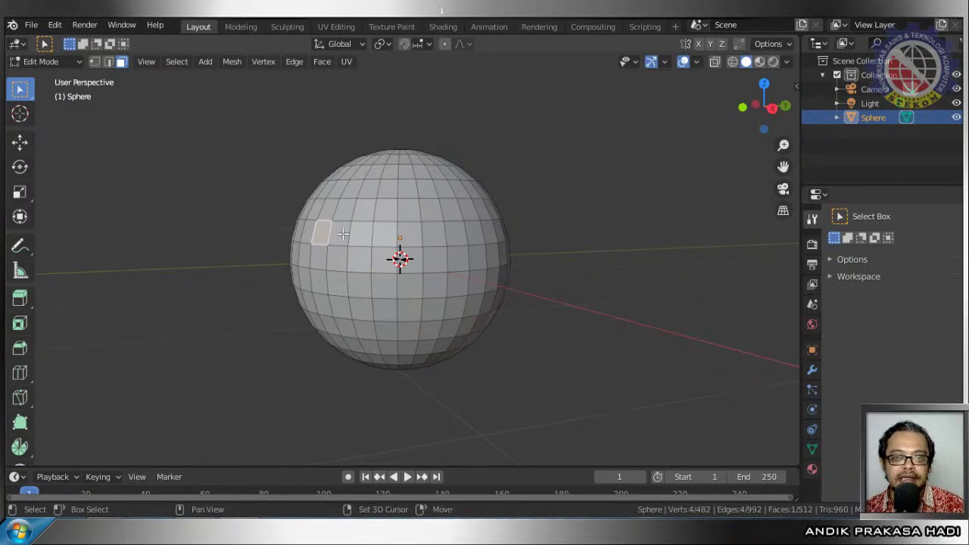
pyautogui.keyDown('shift'); pyautogui.click(340, 234); pyautogui.keyUp('shift')
pyautogui.keyDown('shift'); pyautogui.click(368, 234); pyautogui.keyUp('shift')
pyautogui.keyDown('shift'); pyautogui.click(388, 235); pyautogui.keyUp('shift')
pyautogui.keyDown('shift'); pyautogui.click(408, 236); pyautogui.keyUp('shift')
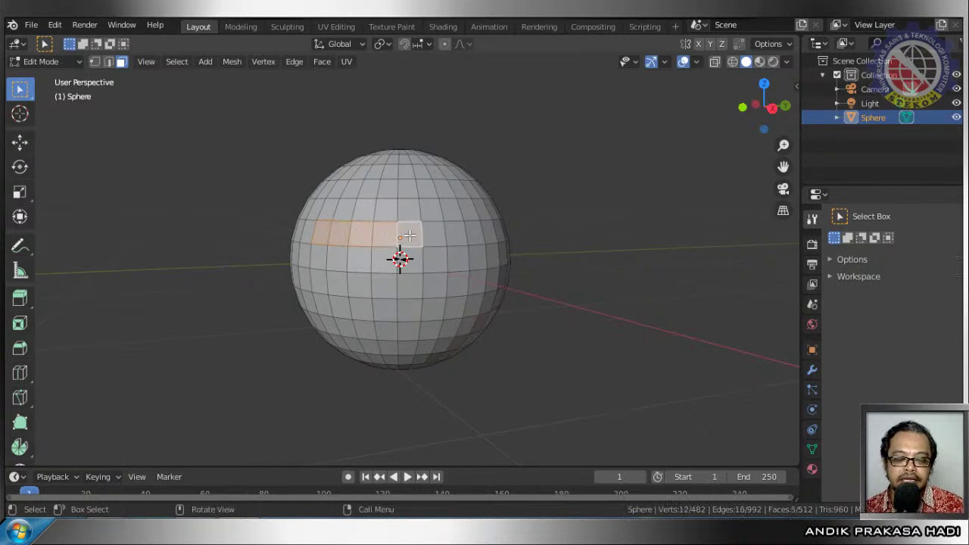
pyautogui.keyDown('alt'); pyautogui.click(436, 232); pyautogui.keyUp('alt')
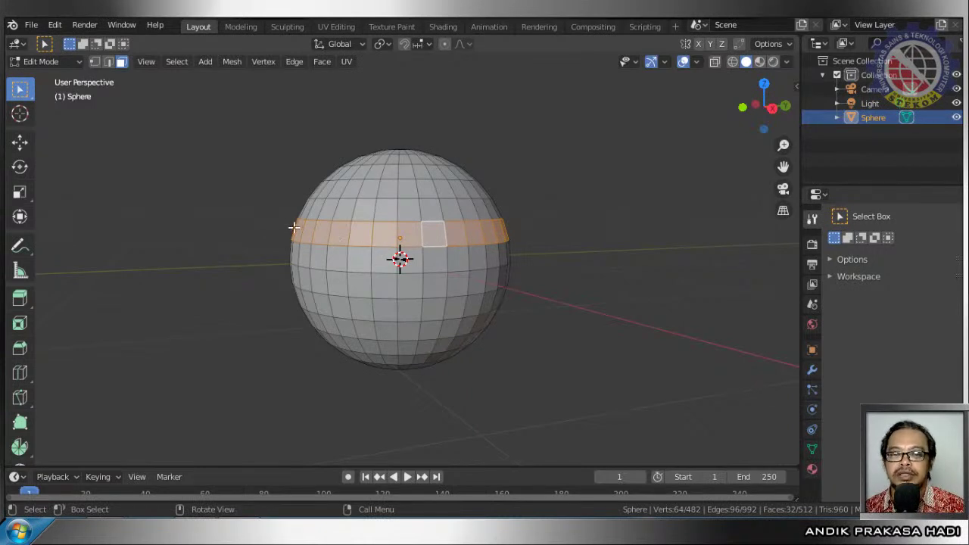
# Reduce the selection to one face and add a large central area of the sphere using Circle Select with an enlarged circle
pyautogui.click(322, 235)
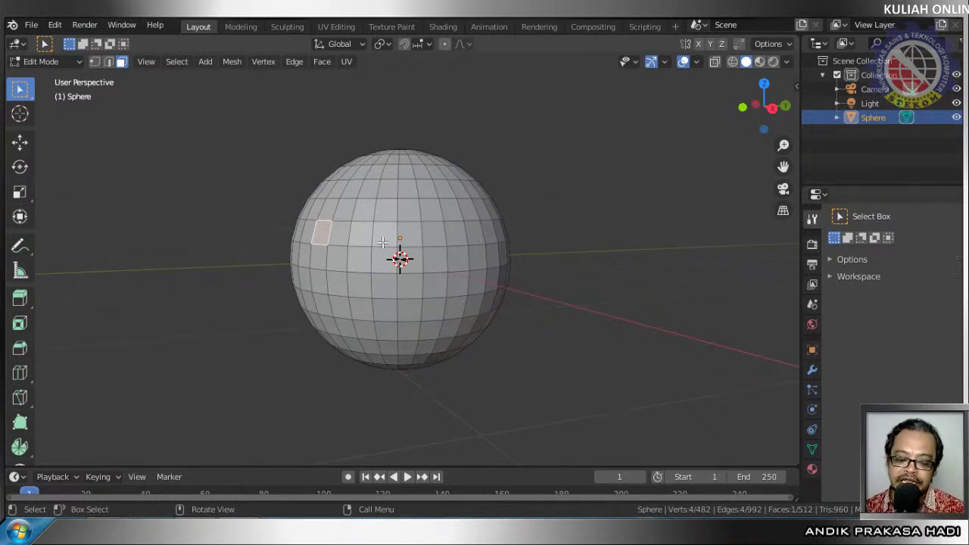
pyautogui.press('c')
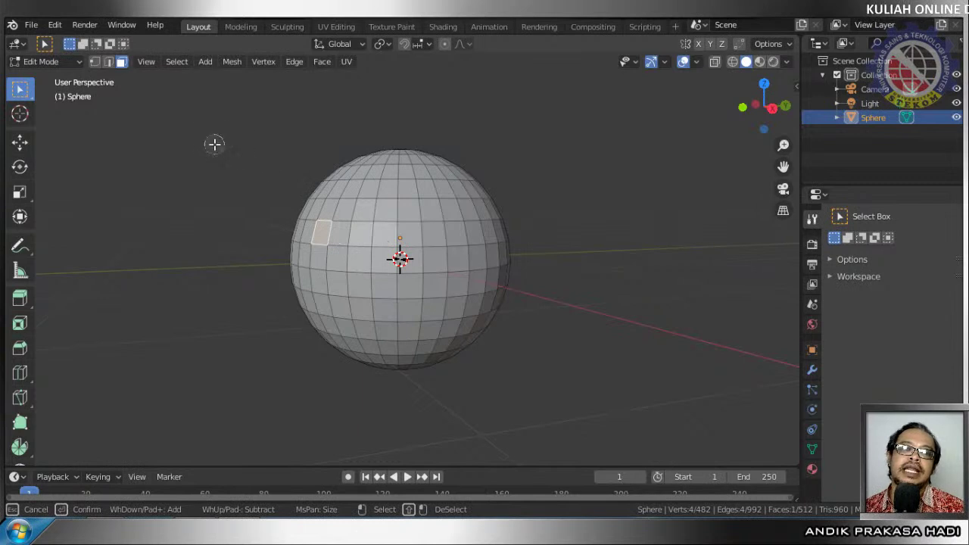
pyautogui.scroll(-2, 214, 144)
pyautogui.scroll(-6, 215, 144)
pyautogui.scroll(4, 214, 144)
pyautogui.scroll(2, 214, 144)
pyautogui.scroll(-5, 214, 144)
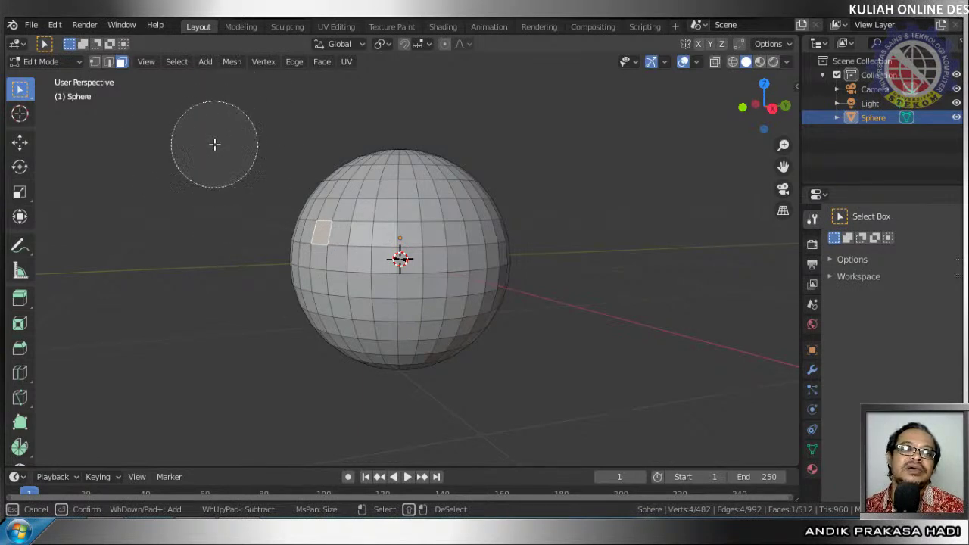
pyautogui.scroll(3, 214, 144)
pyautogui.scroll(-2, 214, 144)
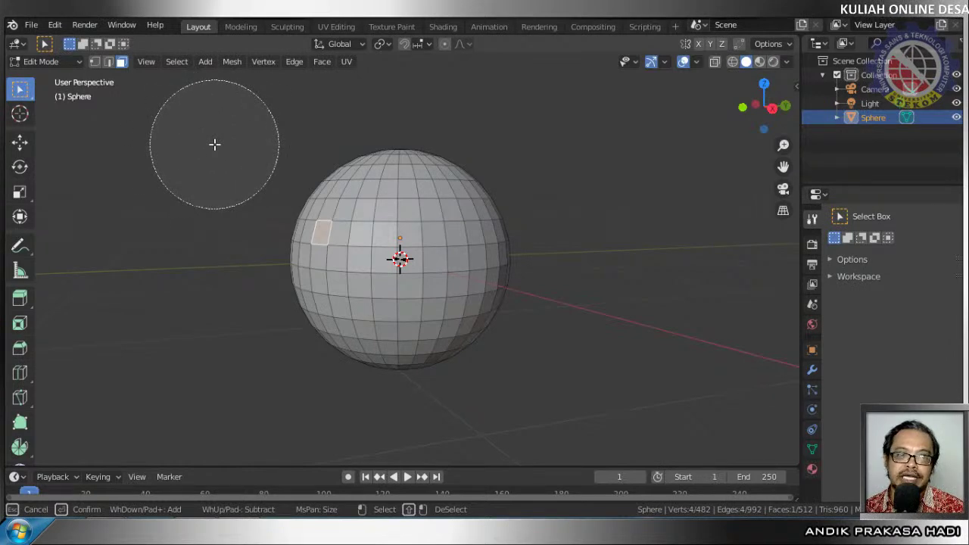
pyautogui.scroll(3, 214, 143)
pyautogui.scroll(-7, 214, 144)
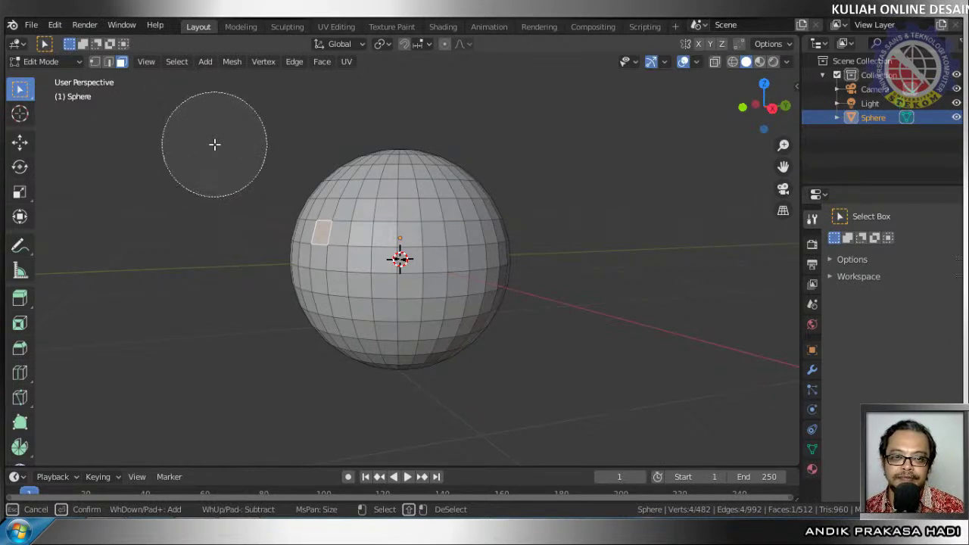
pyautogui.scroll(8, 214, 143)
pyautogui.scroll(-3, 215, 144)
pyautogui.scroll(-3, 214, 144)
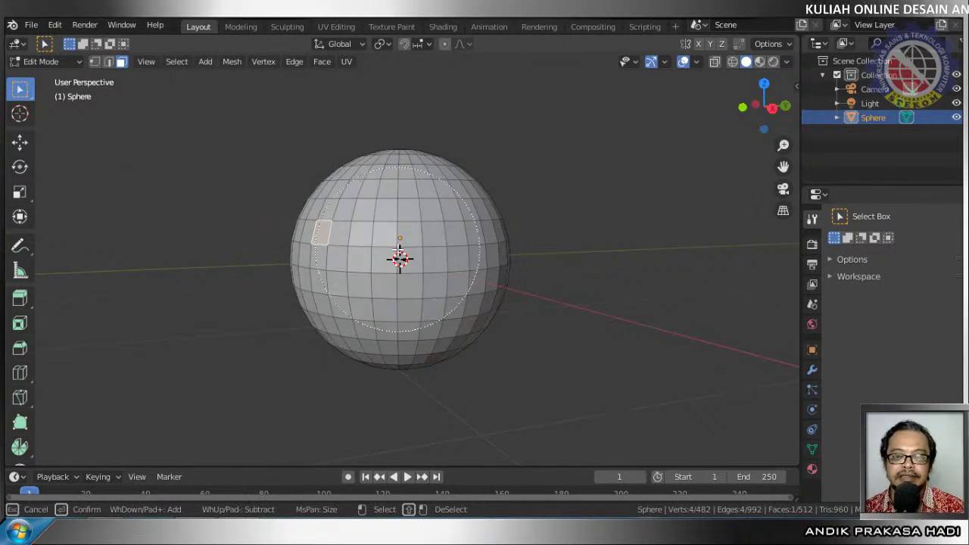
pyautogui.moveTo(400, 254)
pyautogui.mouseDown()
pyautogui.moveTo(376, 265)
pyautogui.moveTo(409, 294)
pyautogui.mouseUp()
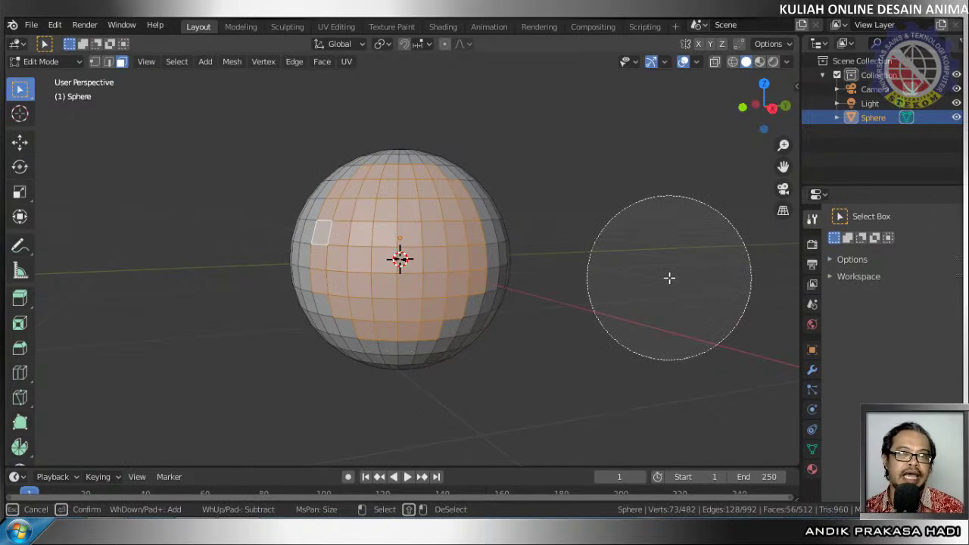
pyautogui.rightClick(512, 247)
# Clear the face selection and use a smaller Circle Select circle to select a broad horizontal band across the sphere's upper half
pyautogui.press('alt')
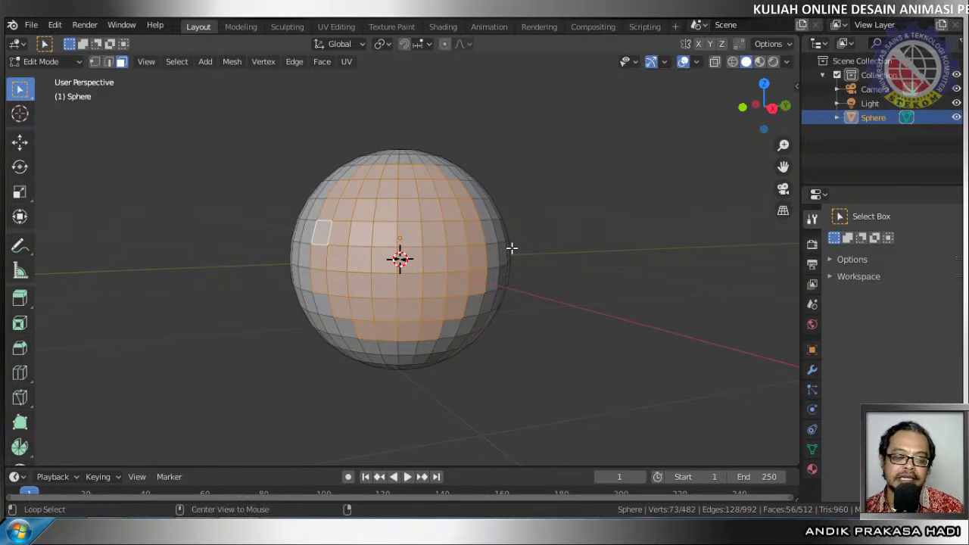
pyautogui.hotkey('alt', 'a')
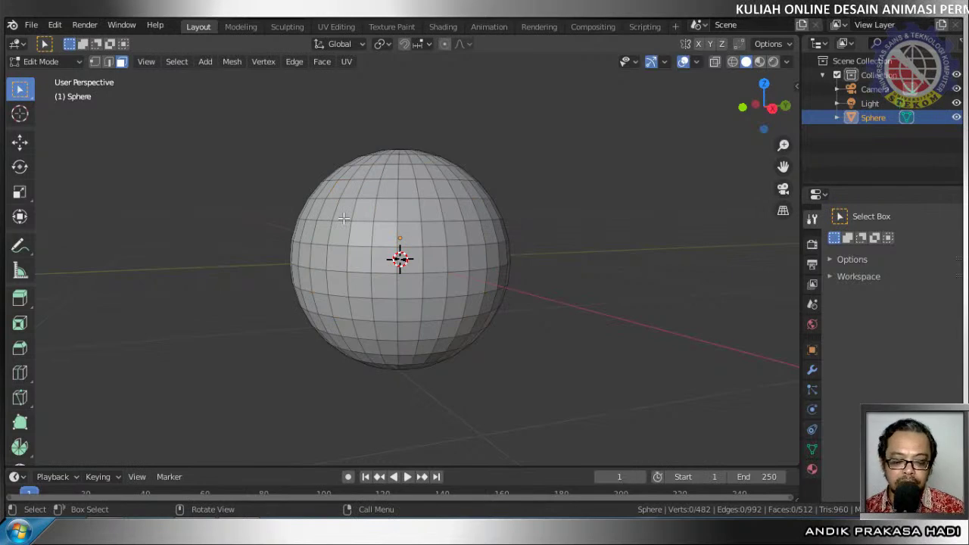
pyautogui.press('c')
pyautogui.scroll(-5, 180, 179)
pyautogui.scroll(13, 180, 179)
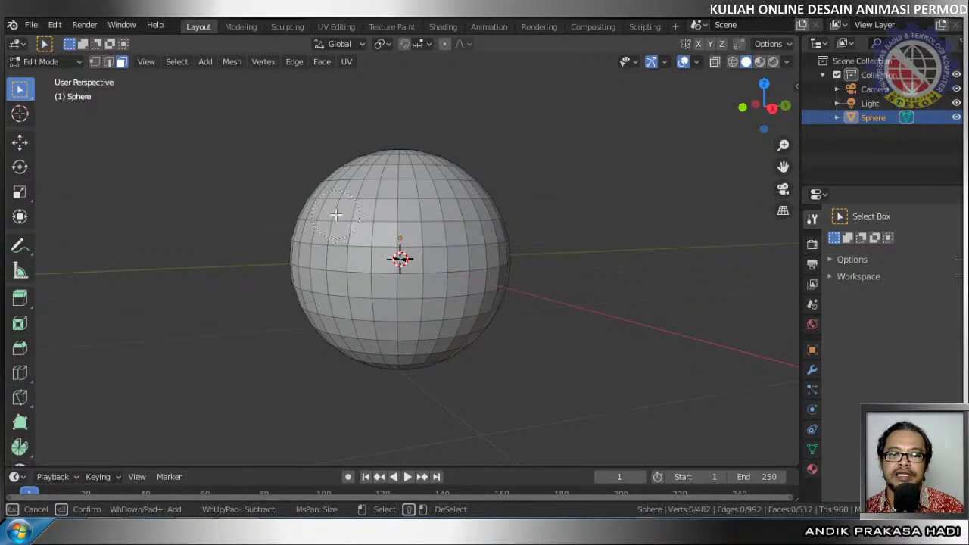
pyautogui.moveTo(328, 214)
pyautogui.mouseDown()
pyautogui.moveTo(425, 228)
pyautogui.moveTo(487, 228)
pyautogui.mouseUp()
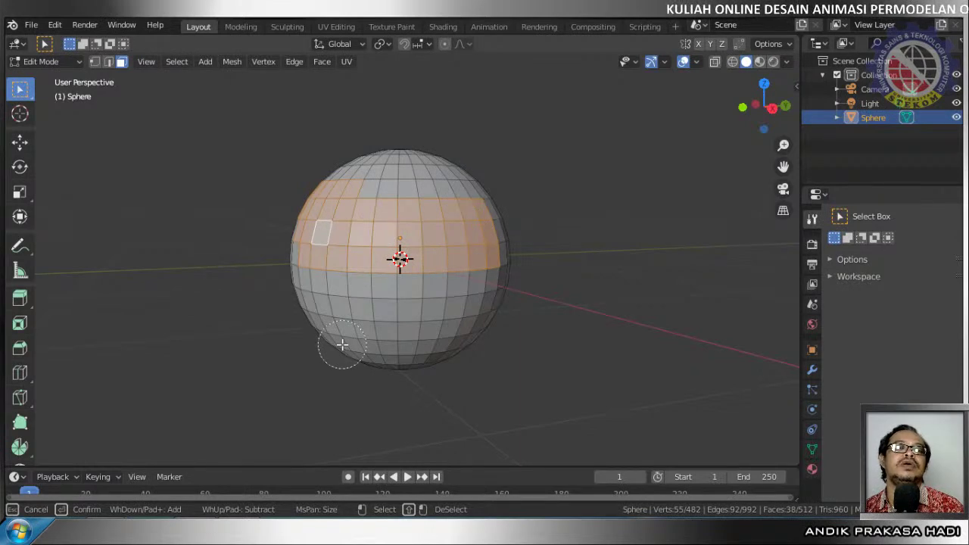
pyautogui.rightClick(563, 165)
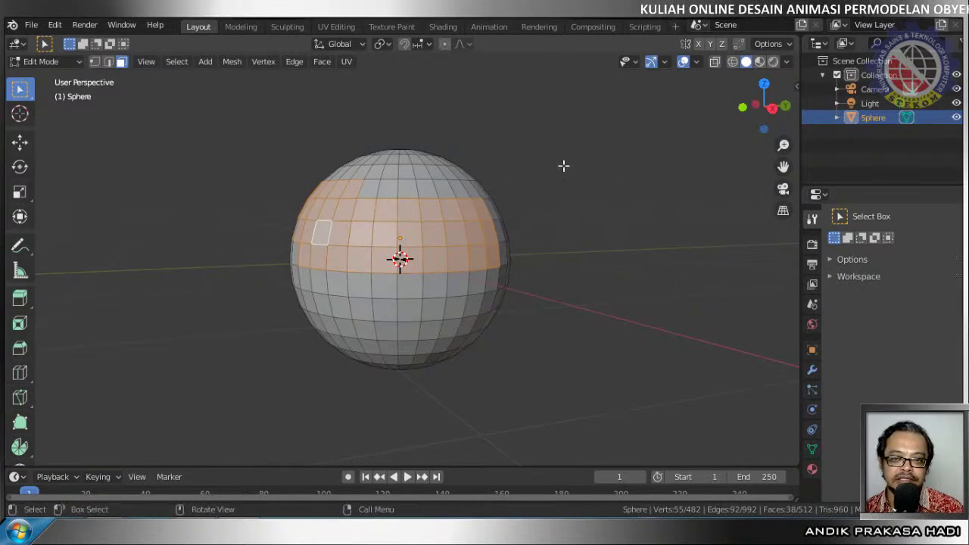
# Clear the selection and circle-select a patch of faces reaching from the sphere's centre towards its left side
pyautogui.press('alt')
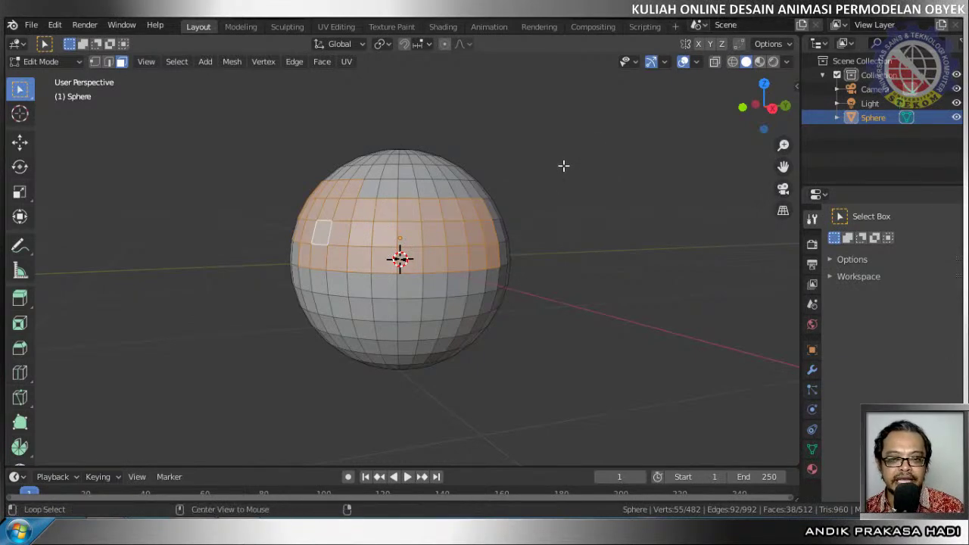
pyautogui.hotkey('alt', 'a')
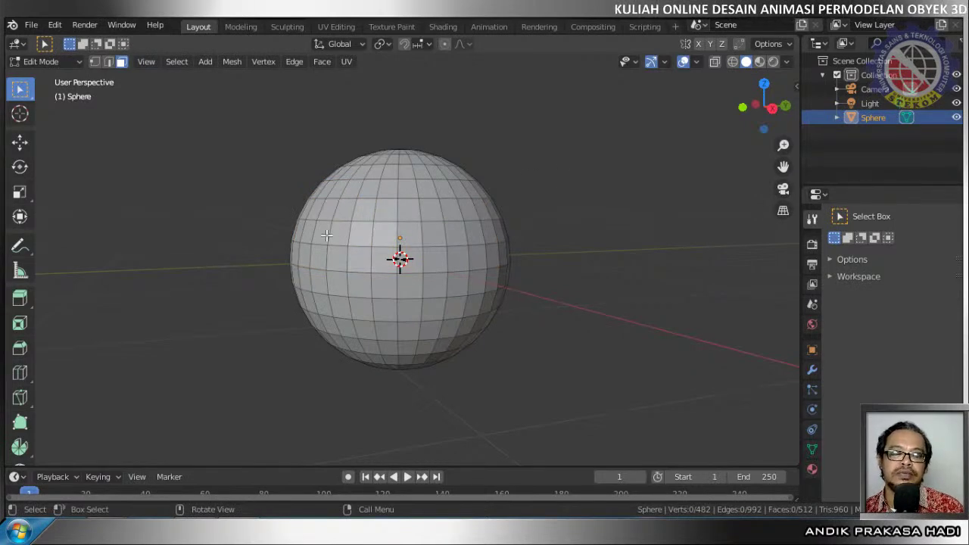
pyautogui.press('c')
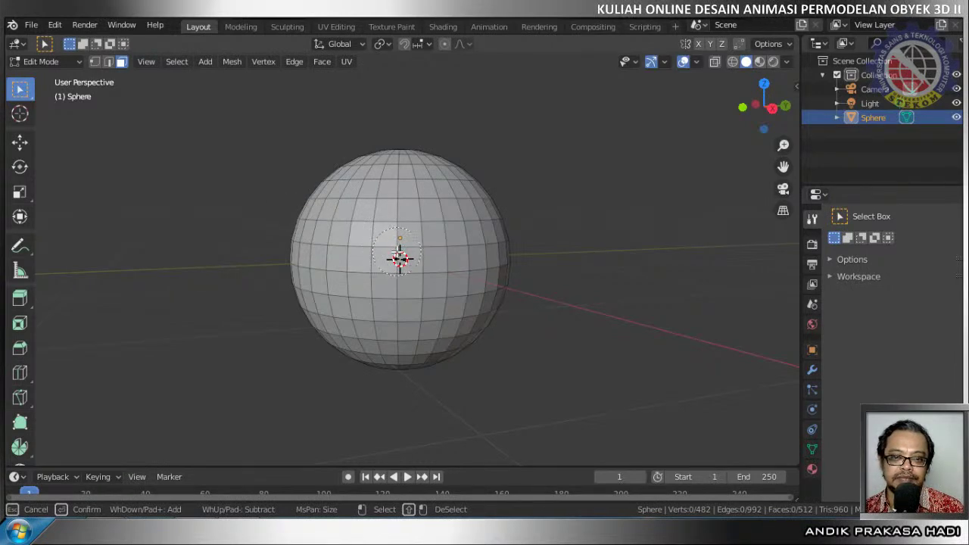
pyautogui.click(400, 254)
pyautogui.moveTo(352, 246); pyautogui.dragTo(335, 245)
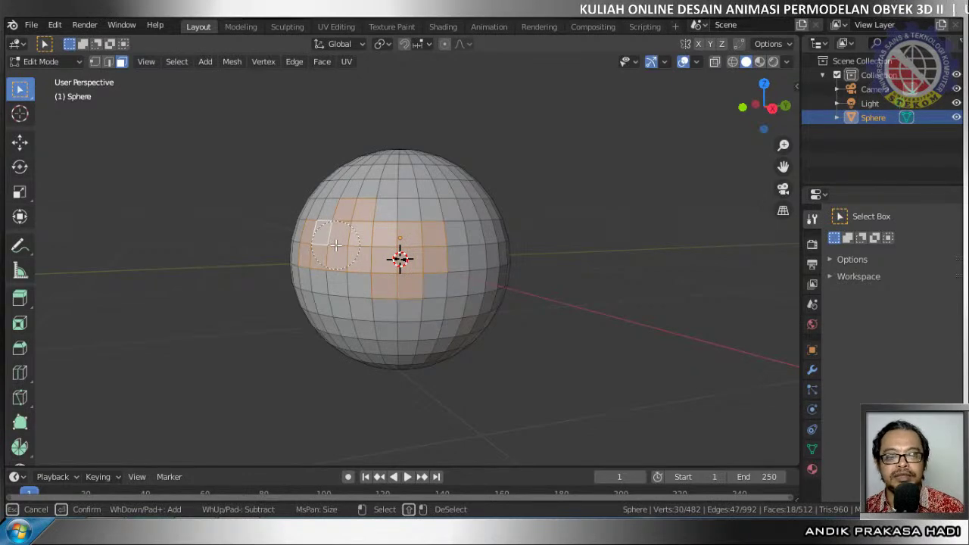
pyautogui.rightClick(336, 245)
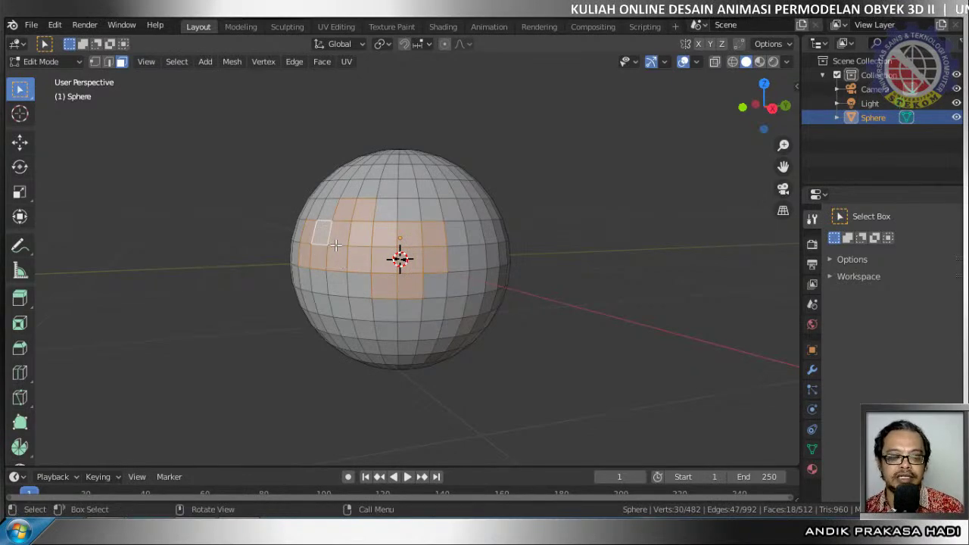
# Clear the selection and circle-select a three-row band of faces across the sphere using a small circle
pyautogui.hotkey('alt', 'a')
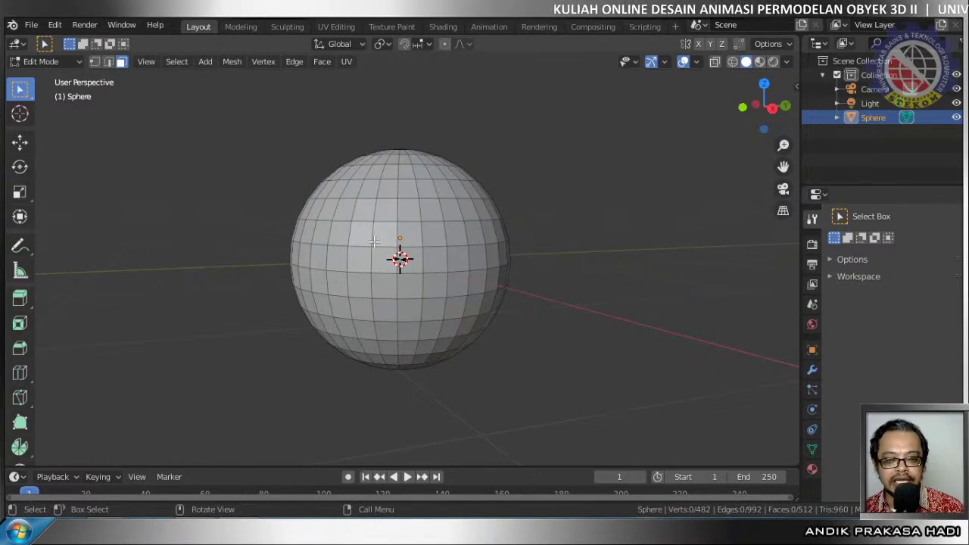
pyautogui.press('c')
pyautogui.scroll(5, 205, 194)
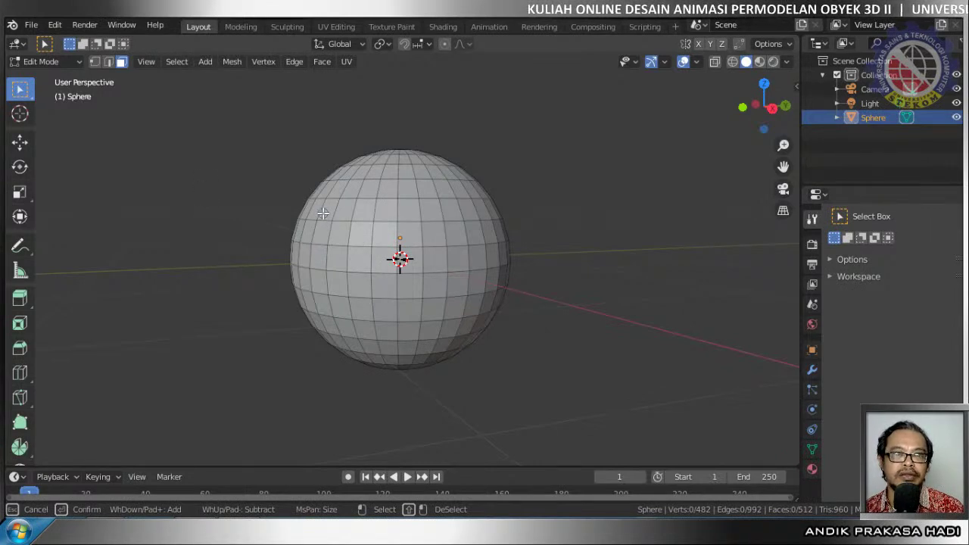
pyautogui.moveTo(323, 214)
pyautogui.mouseDown()
pyautogui.moveTo(350, 221)
pyautogui.moveTo(378, 253)
pyautogui.moveTo(481, 252)
pyautogui.moveTo(465, 216)
pyautogui.moveTo(477, 211)
pyautogui.moveTo(481, 236)
pyautogui.moveTo(434, 213)
pyautogui.moveTo(358, 216)
pyautogui.moveTo(309, 245)
pyautogui.moveTo(337, 255)
pyautogui.mouseUp()
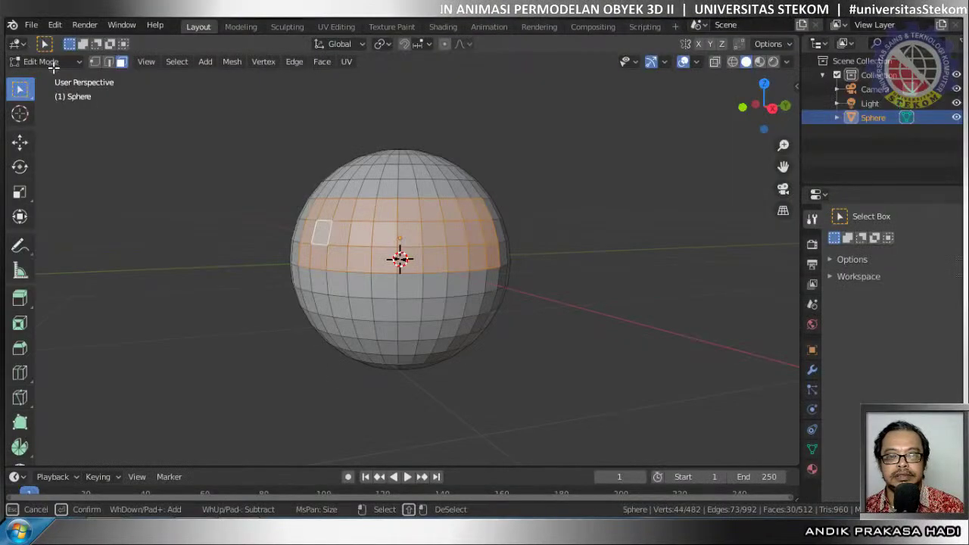
pyautogui.press('Escape')
# End Circle Select, clear the face selection and return the sphere to Object Mode
pyautogui.rightClick(303, 208)
pyautogui.rightClick(484, 199)
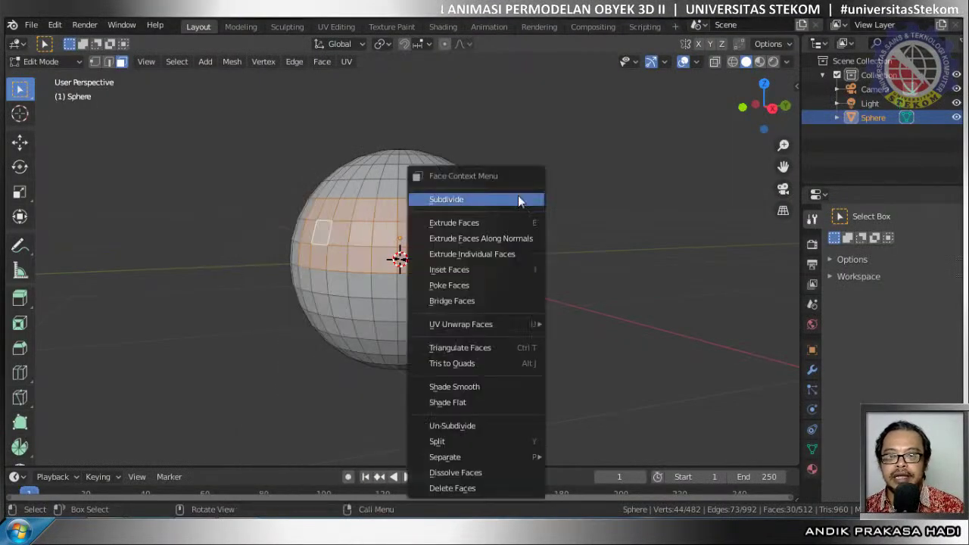
pyautogui.click(560, 174)
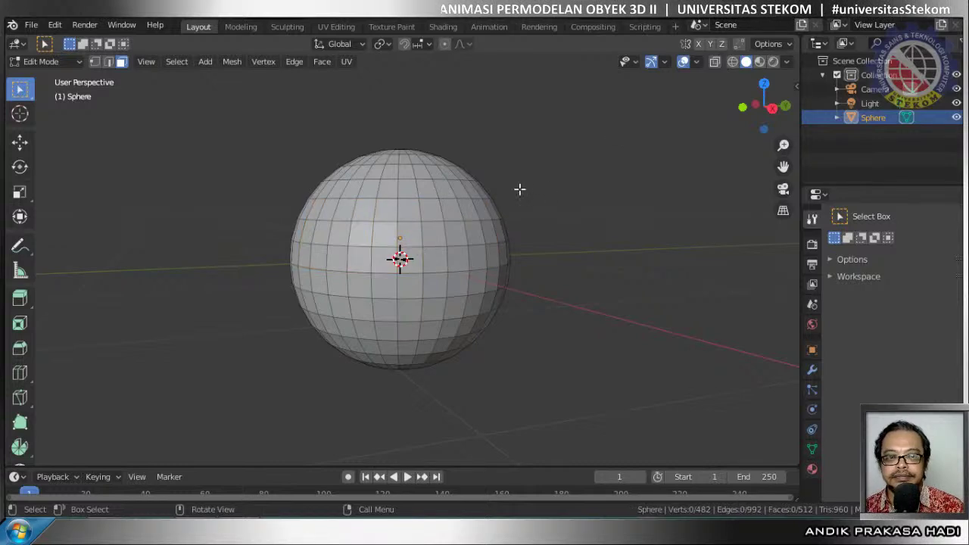
pyautogui.click(63, 61)
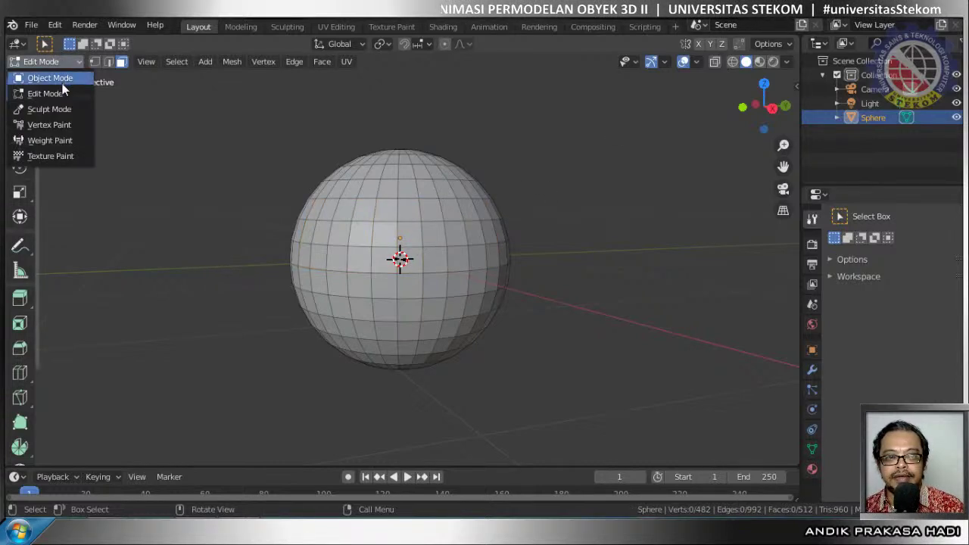
pyautogui.click(63, 82)
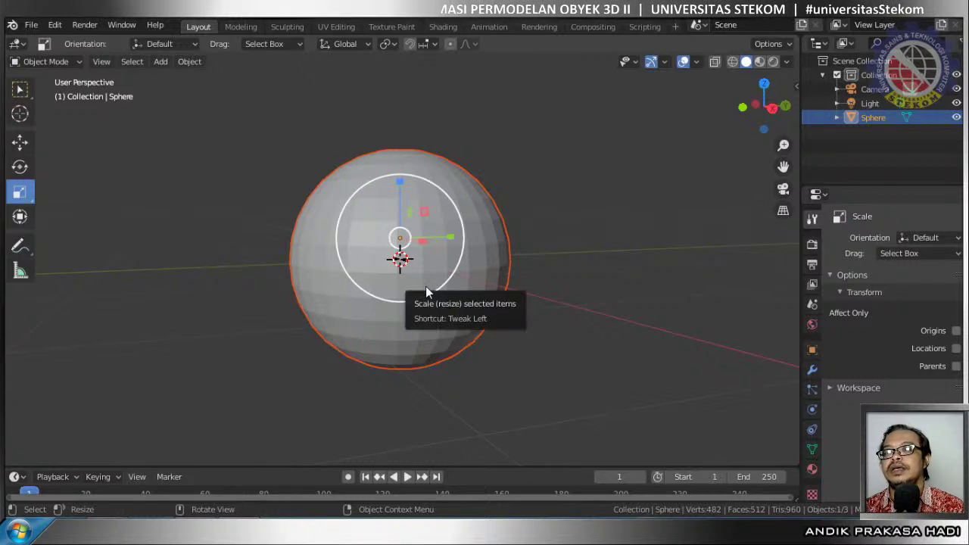
# Switch to the front orthographic view and circle-select a two-row band of faces just above the sphere's equator in Edit Mode
pyautogui.press('KP_3')
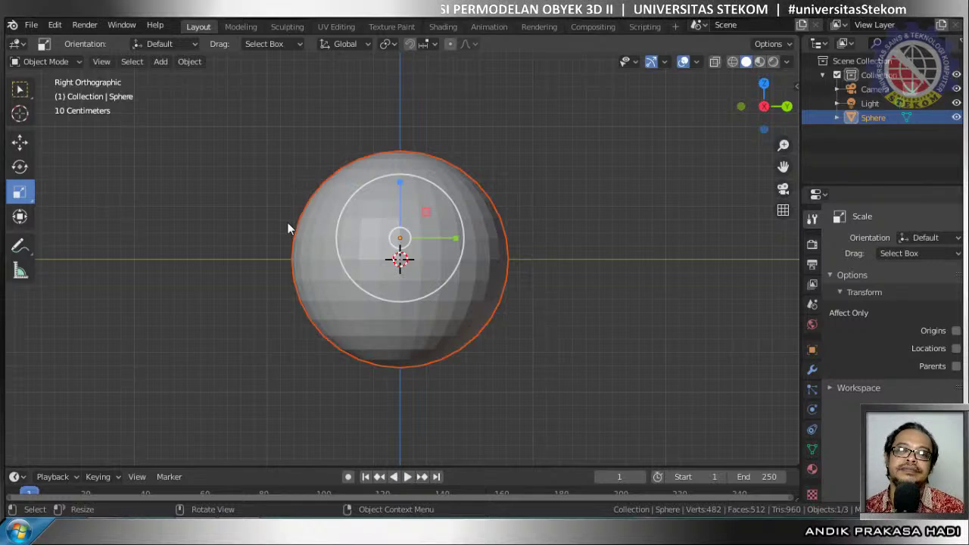
pyautogui.press('KP_1')
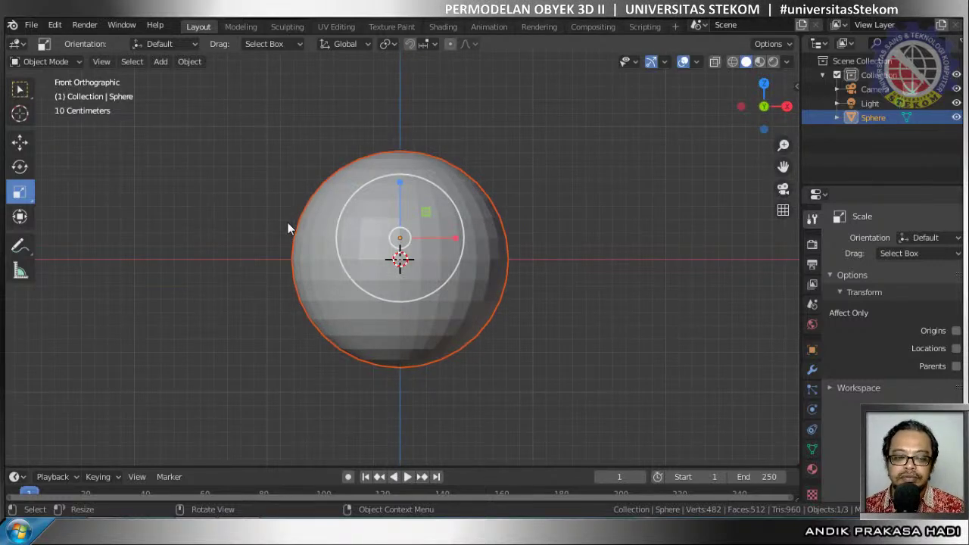
pyautogui.click(73, 63)
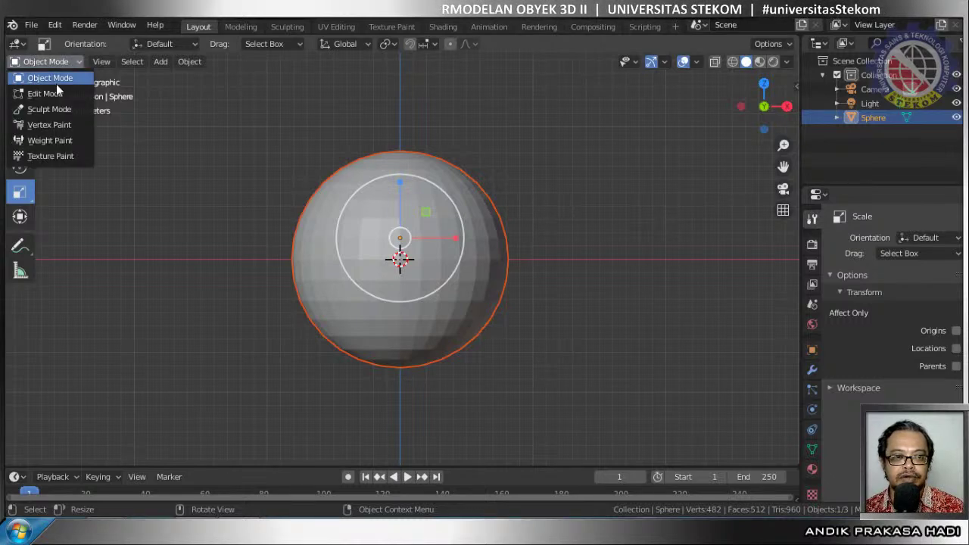
pyautogui.click(48, 79)
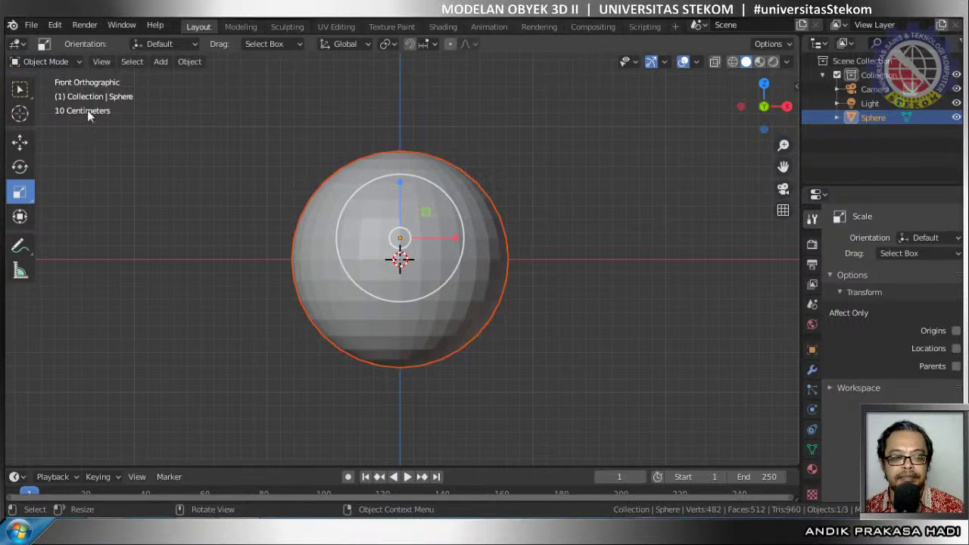
pyautogui.press('Tab')
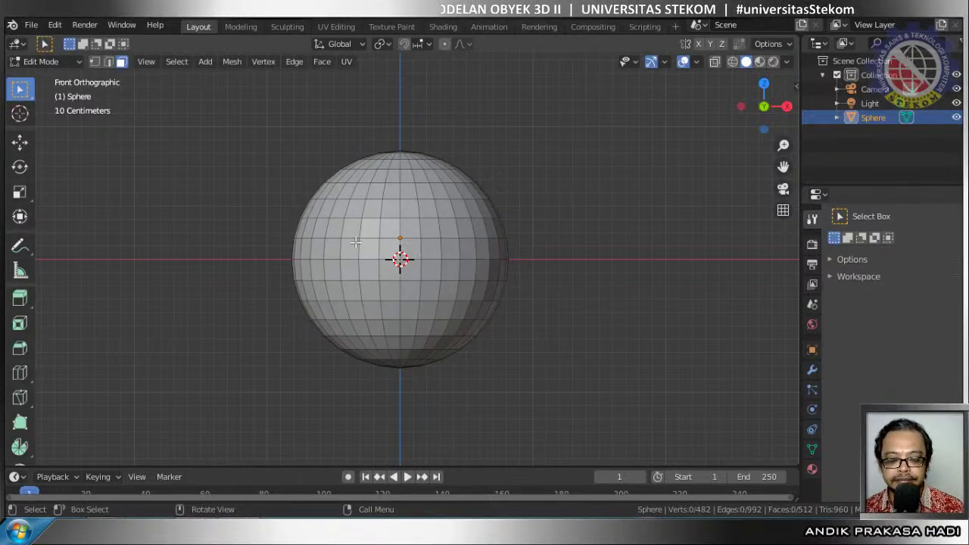
pyautogui.press('c')
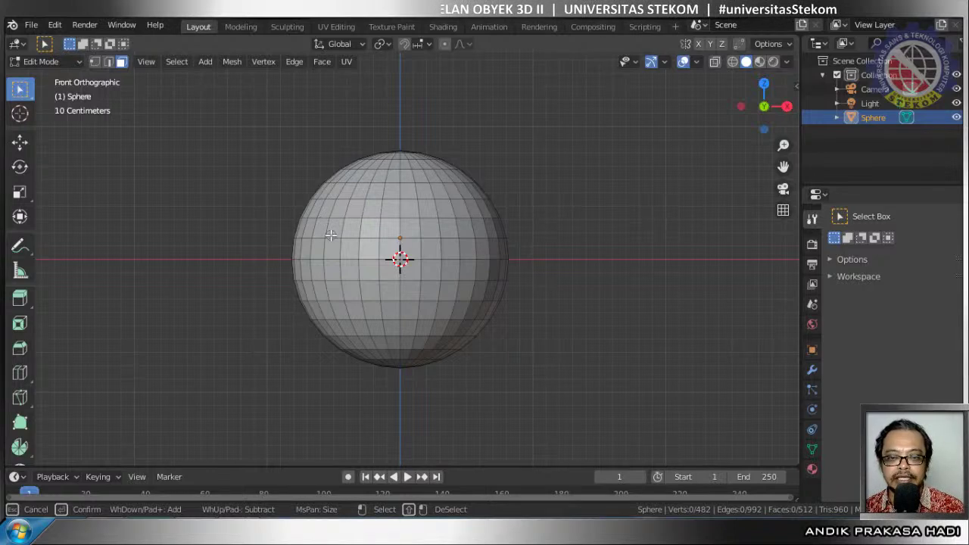
pyautogui.moveTo(329, 227)
pyautogui.mouseDown()
pyautogui.moveTo(449, 242)
pyautogui.moveTo(320, 245)
pyautogui.moveTo(443, 243)
pyautogui.mouseUp()
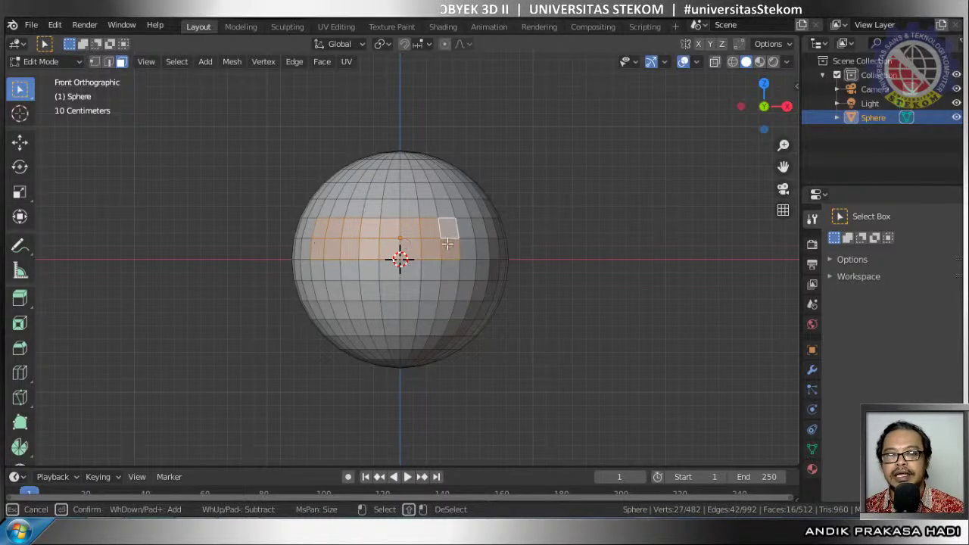
pyautogui.rightClick(557, 244)
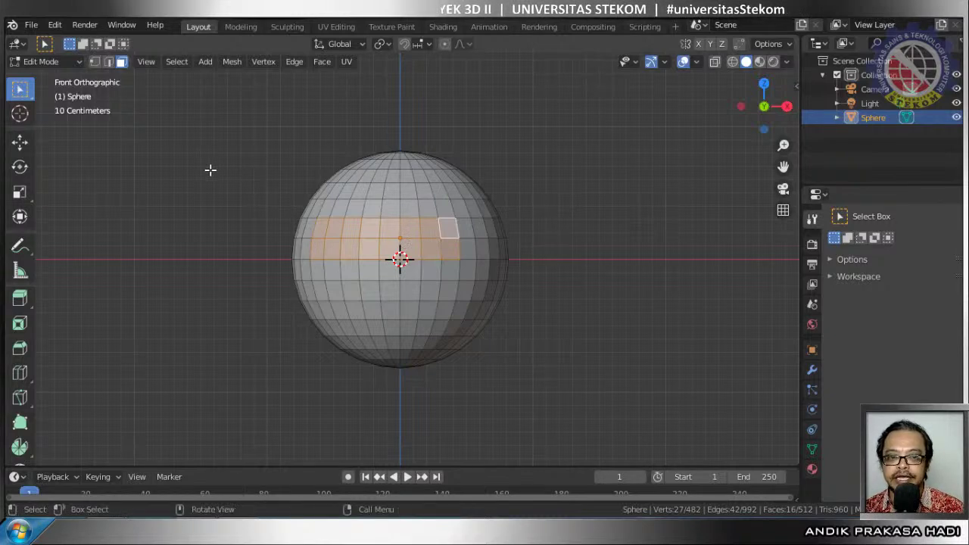
# In the right orthographic view, move the selected face band outward from the sphere along the negative Y direction
pyautogui.press('KP_3')
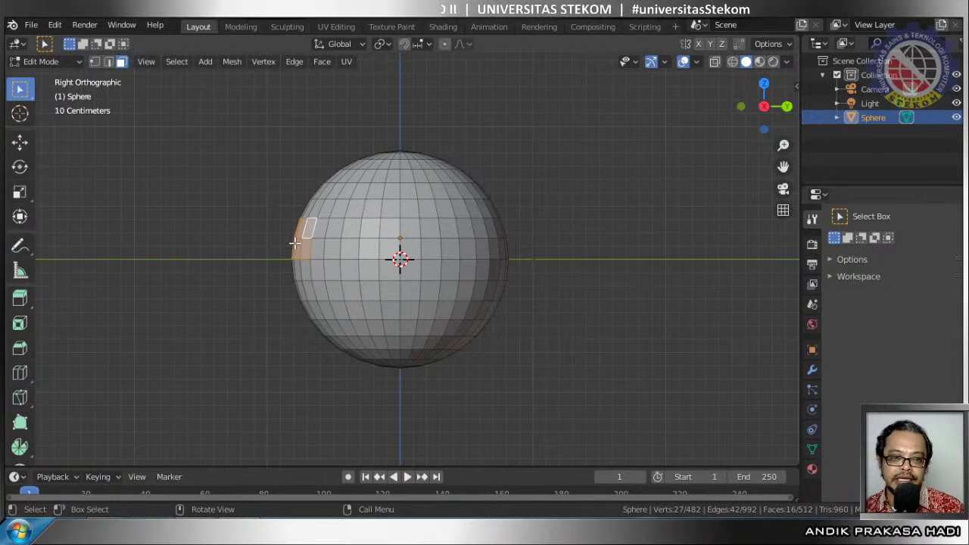
pyautogui.press('e')
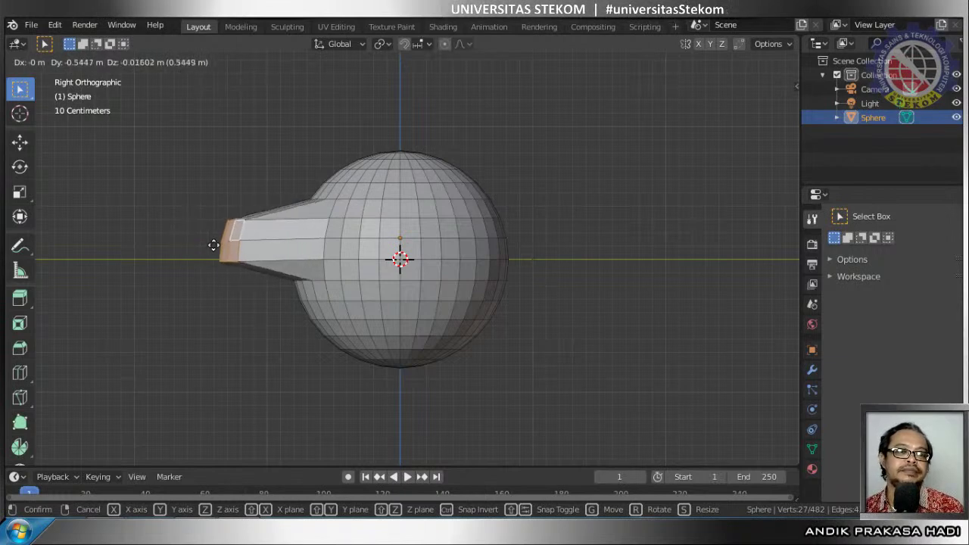
pyautogui.click(213, 245)
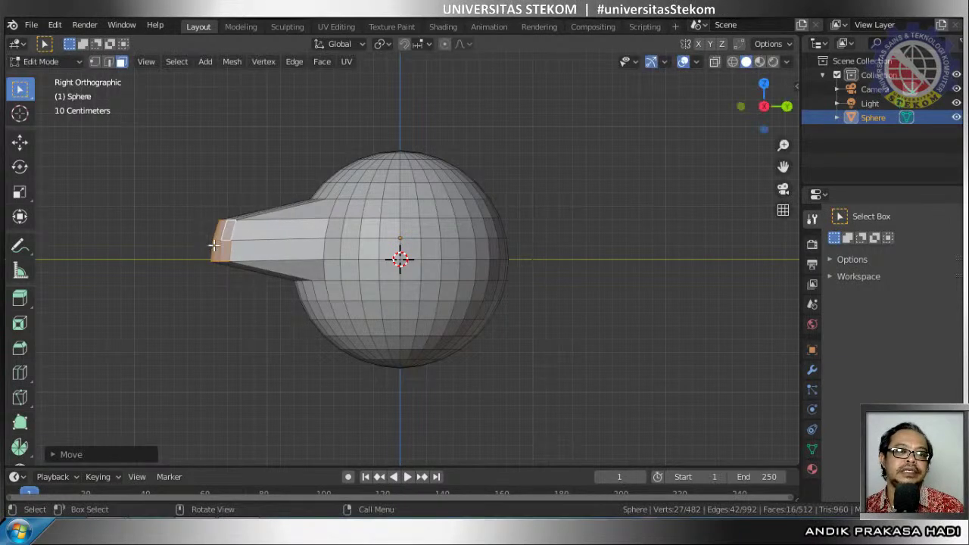
pyautogui.moveTo(285, 225); pyautogui.dragTo(462, 245, button='middle')
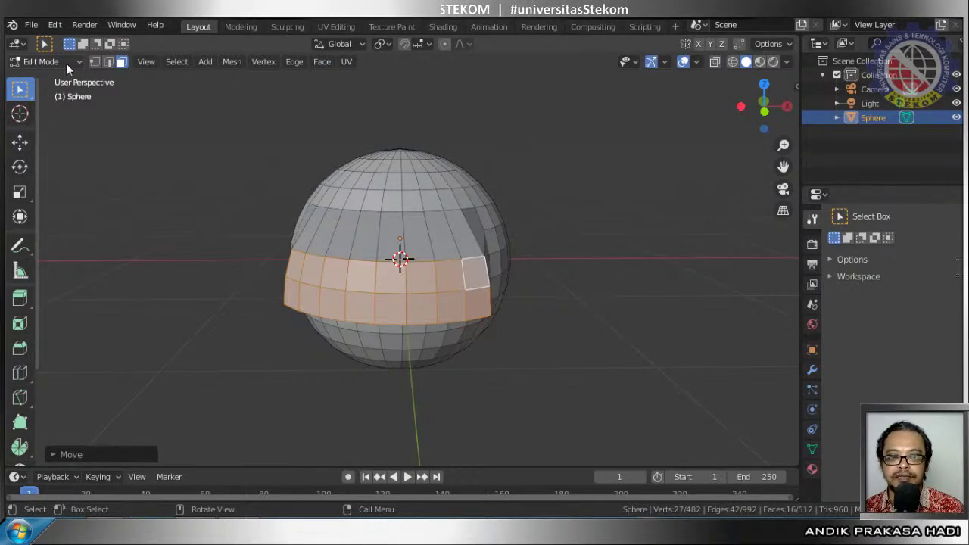
# Return to Object Mode and use the Move tool to shift the sphere's origin slightly along the X axis
pyautogui.press('Tab')
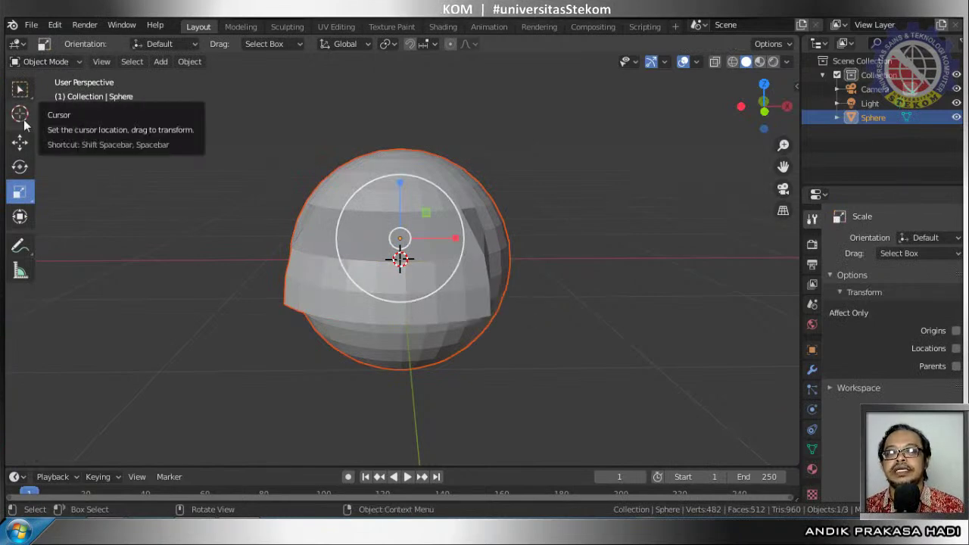
pyautogui.click(25, 143)
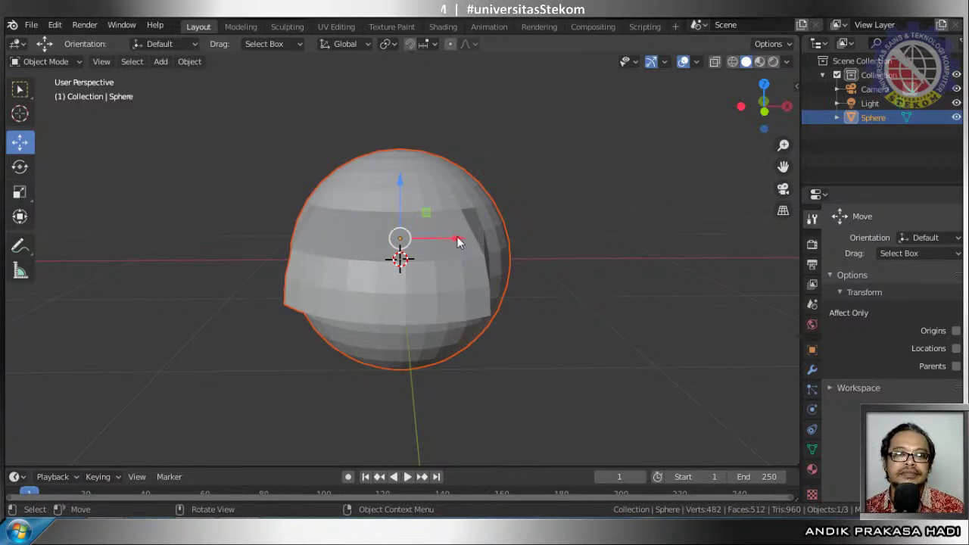
pyautogui.moveTo(456, 240); pyautogui.dragTo(609, 246)
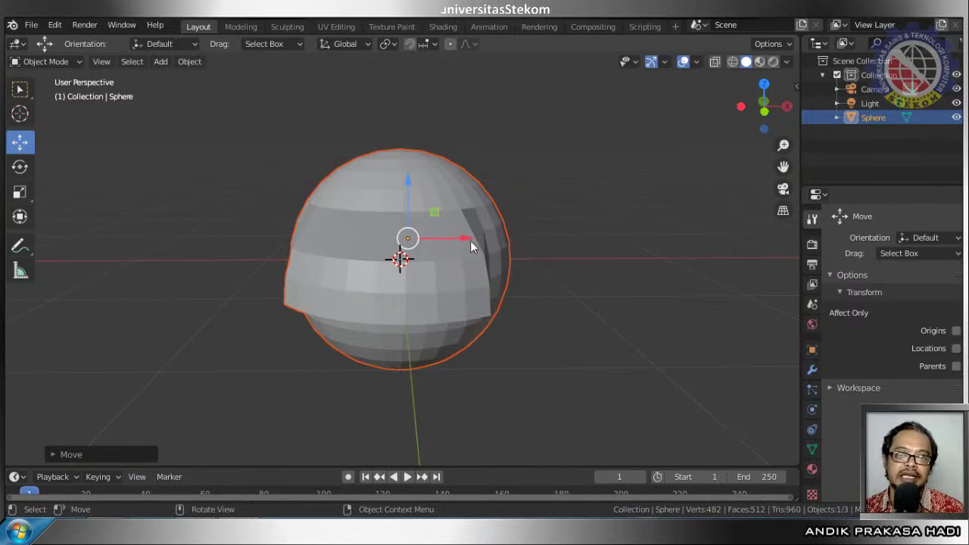
pyautogui.click(458, 324)
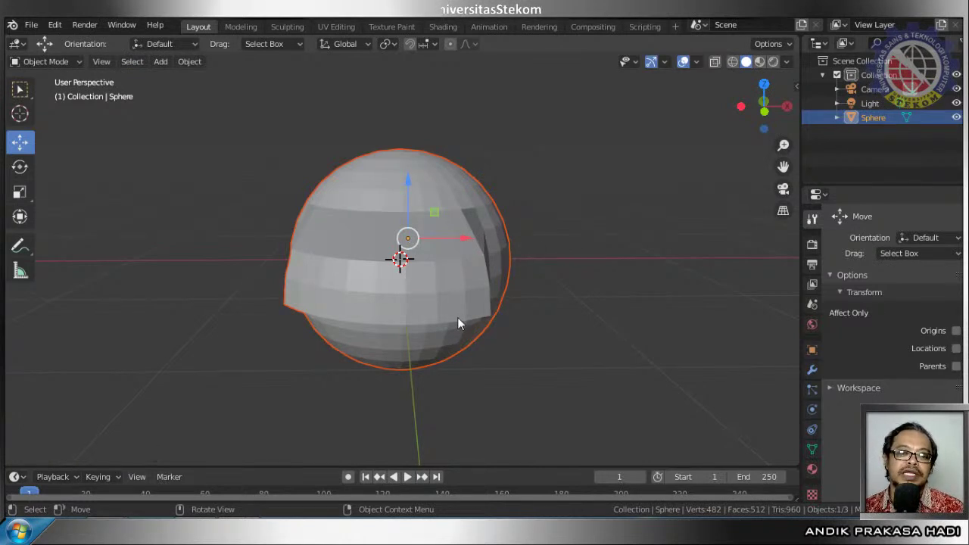
# Select all of the sphere's faces in Edit Mode and move the whole mesh towards negative X and slightly upward
pyautogui.press('Tab')
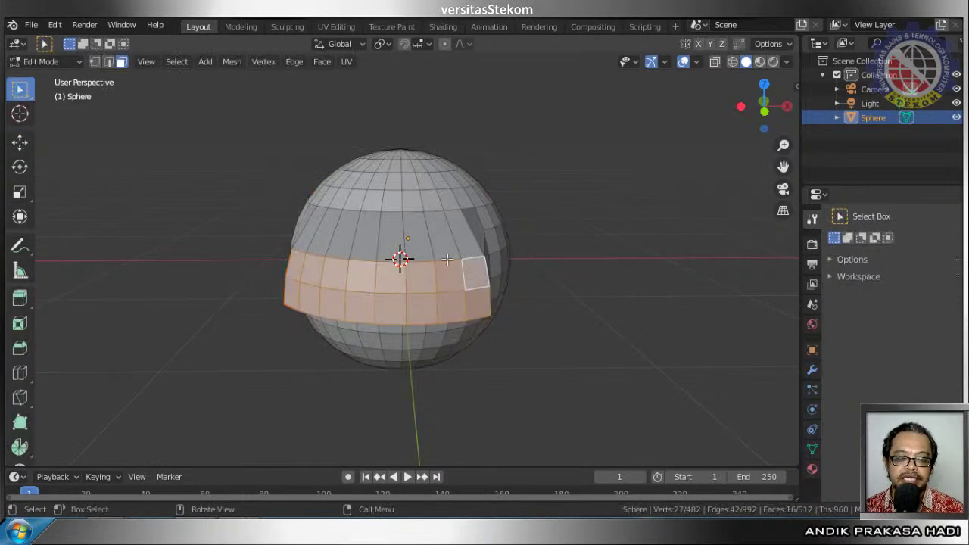
pyautogui.press('a')
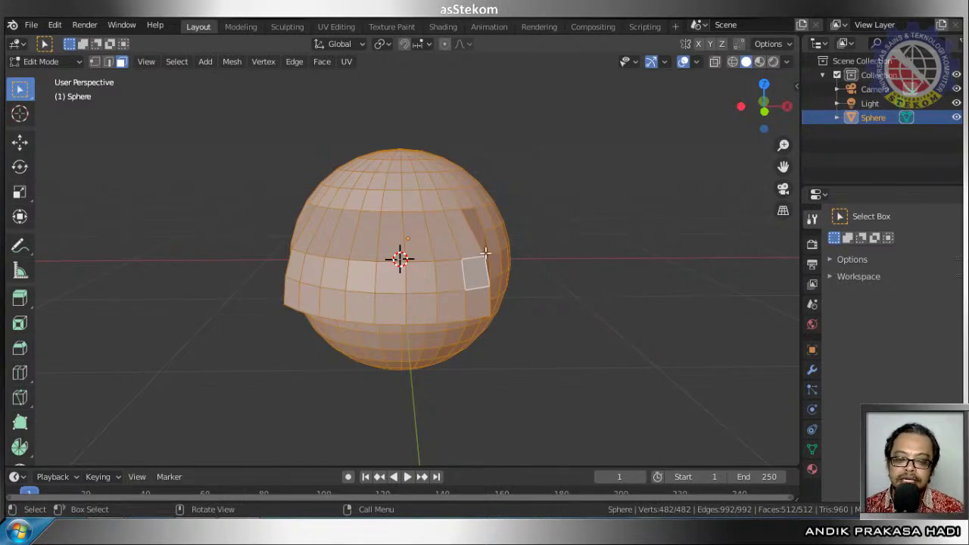
pyautogui.click(19, 142)
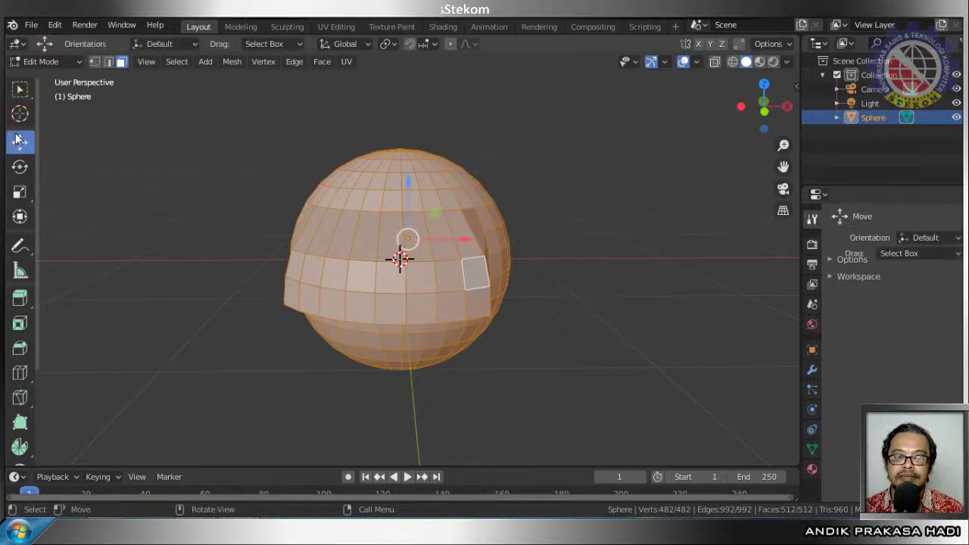
pyautogui.moveTo(467, 238); pyautogui.dragTo(392, 159)
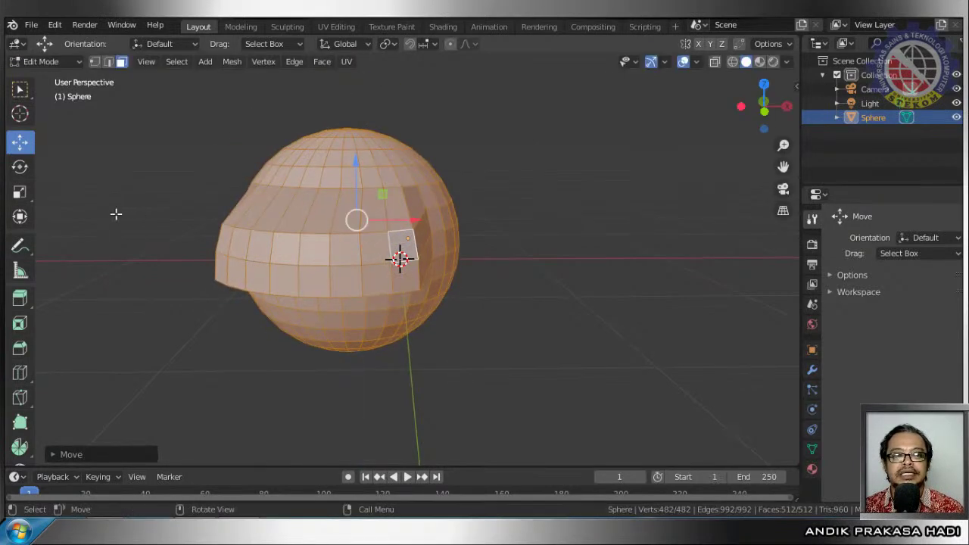
# Rotate the whole mesh about the Y axis until the protruding band slants diagonally, and return to Object Mode
pyautogui.click(20, 167)
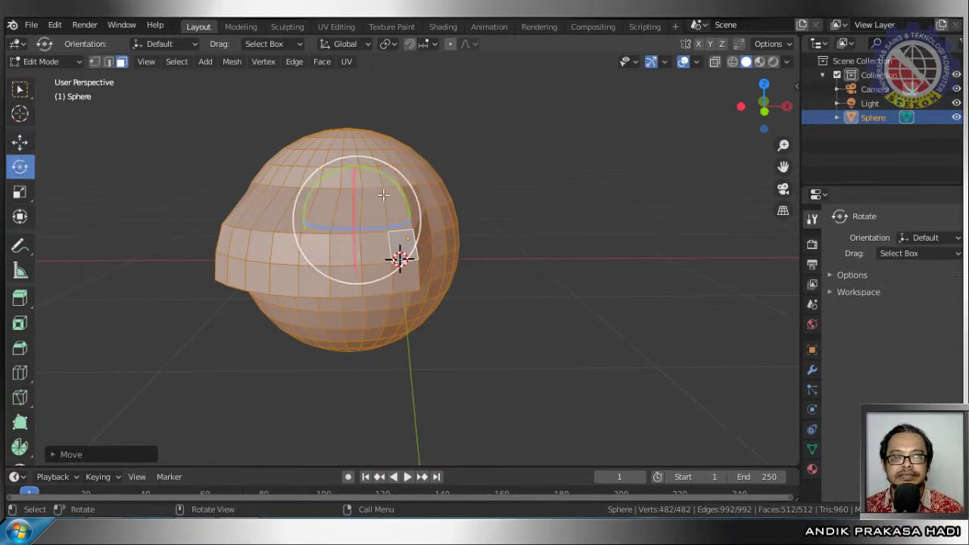
pyautogui.moveTo(396, 185); pyautogui.dragTo(469, 233)
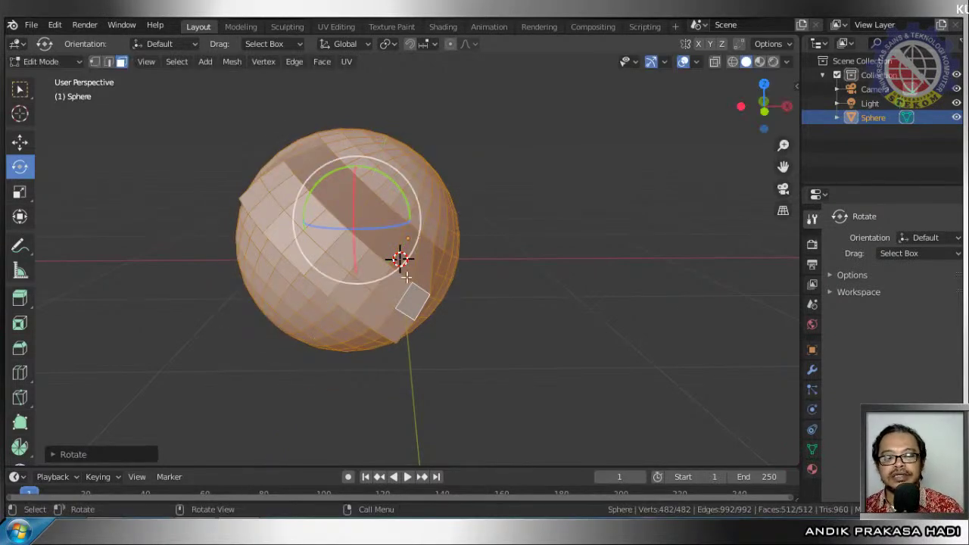
pyautogui.press('Tab')
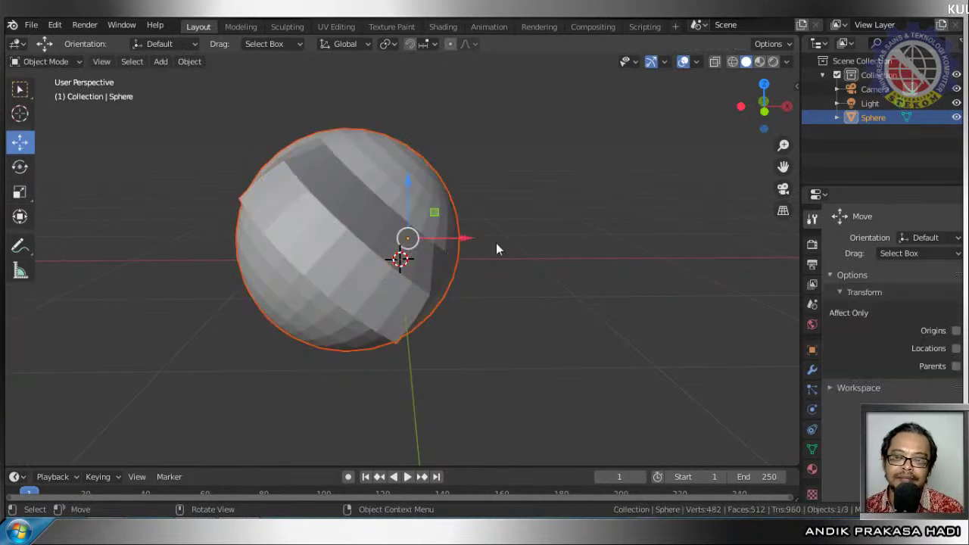
pyautogui.scroll(-5, 496, 248)
pyautogui.scroll(-2, 496, 249)
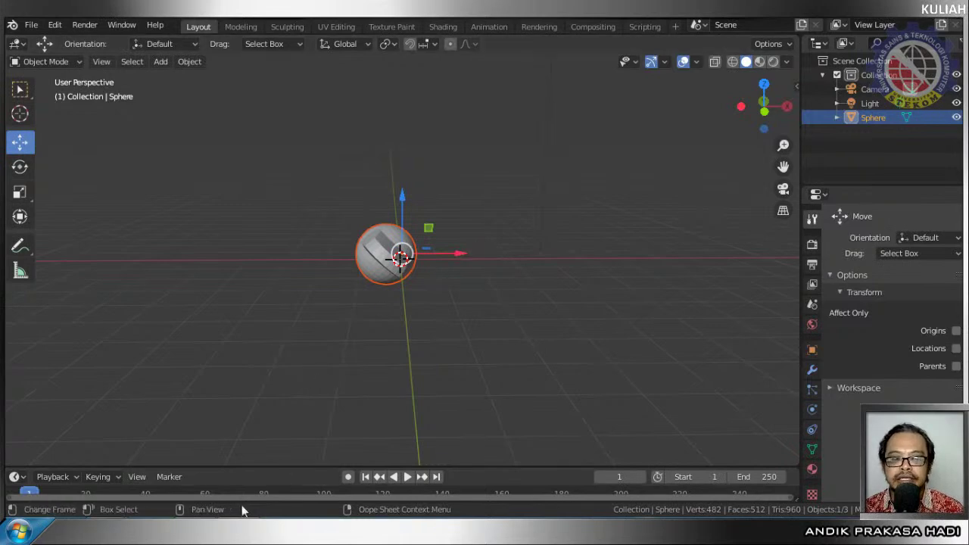
# Switch to the YouTube Studio live chat window and read through the students' messages from the start of the session
pyautogui.moveTo(174, 533)
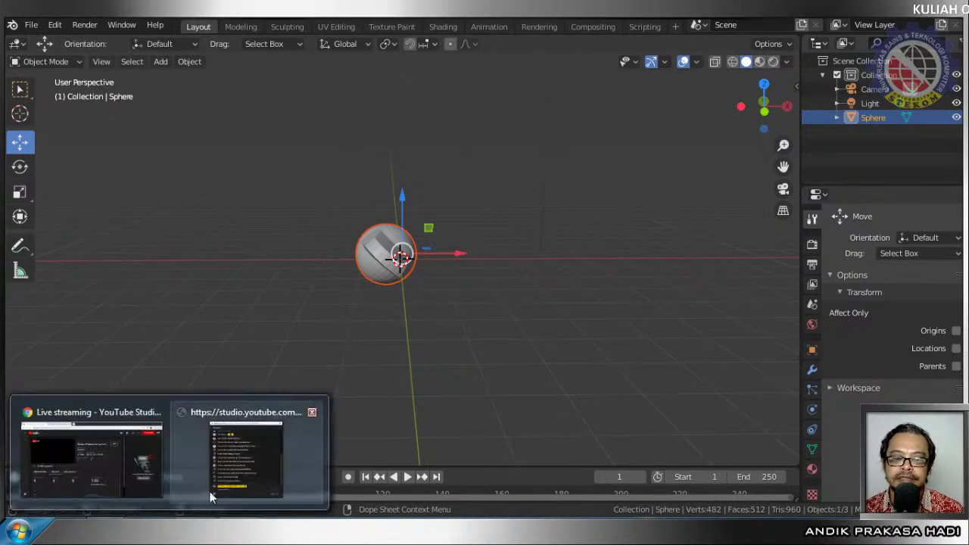
pyautogui.click(228, 484)
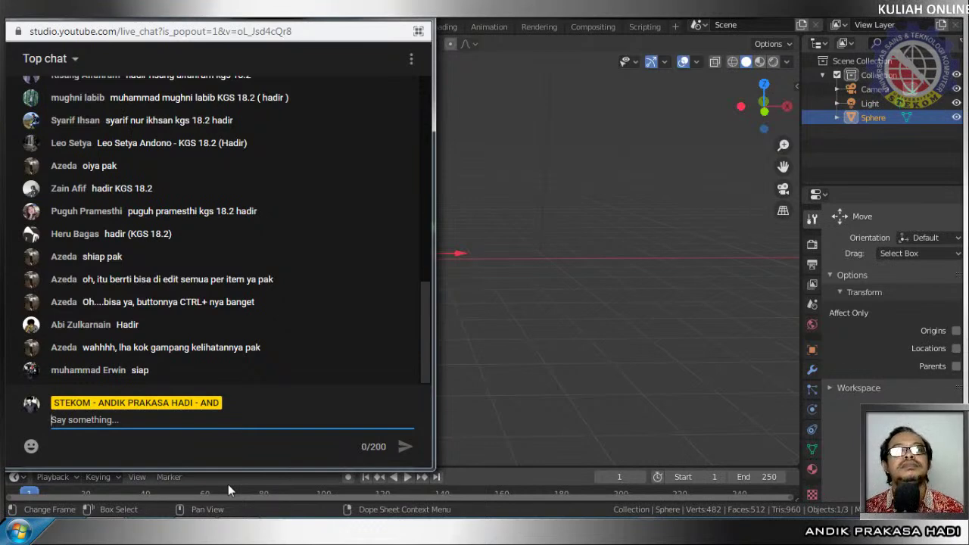
pyautogui.scroll(4, 211, 175)
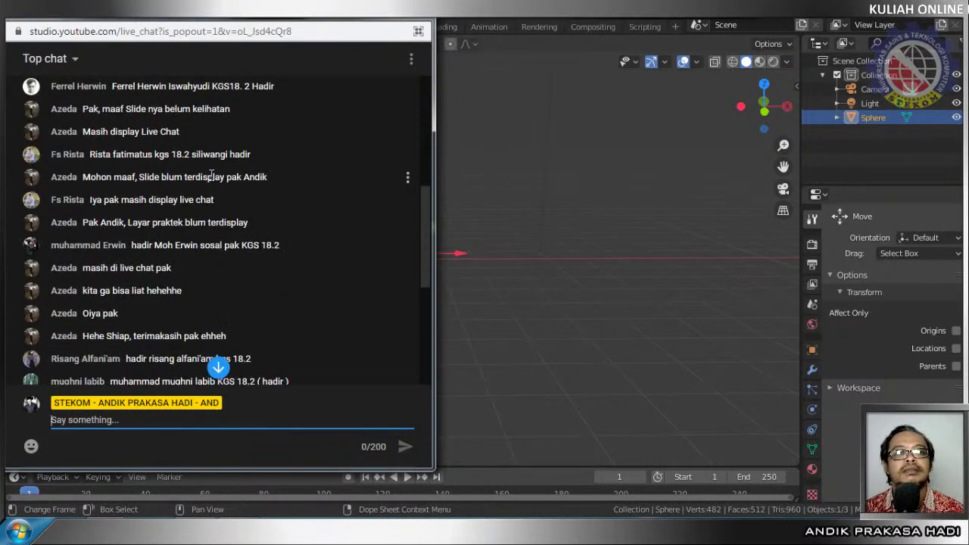
pyautogui.scroll(5, 211, 175)
pyautogui.scroll(-1, 212, 174)
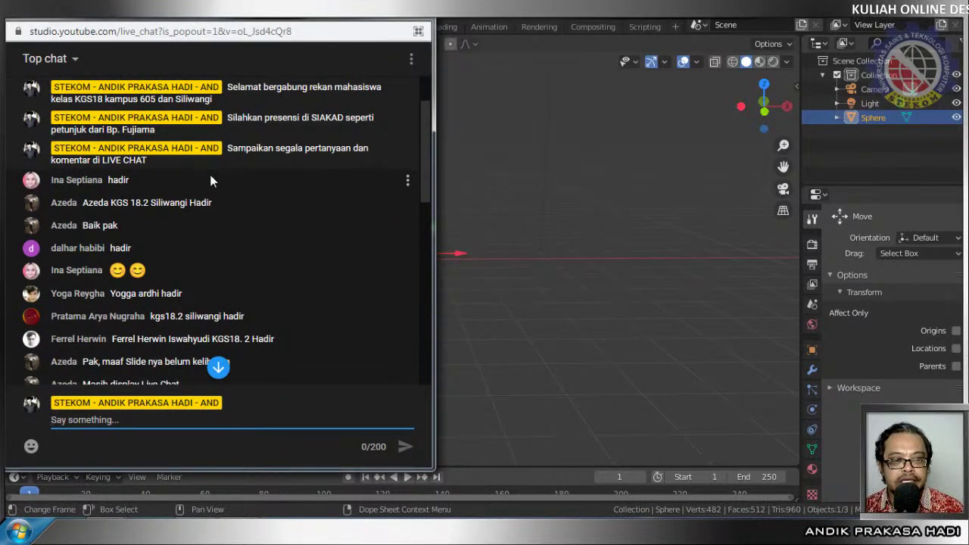
pyautogui.scroll(-1, 211, 179)
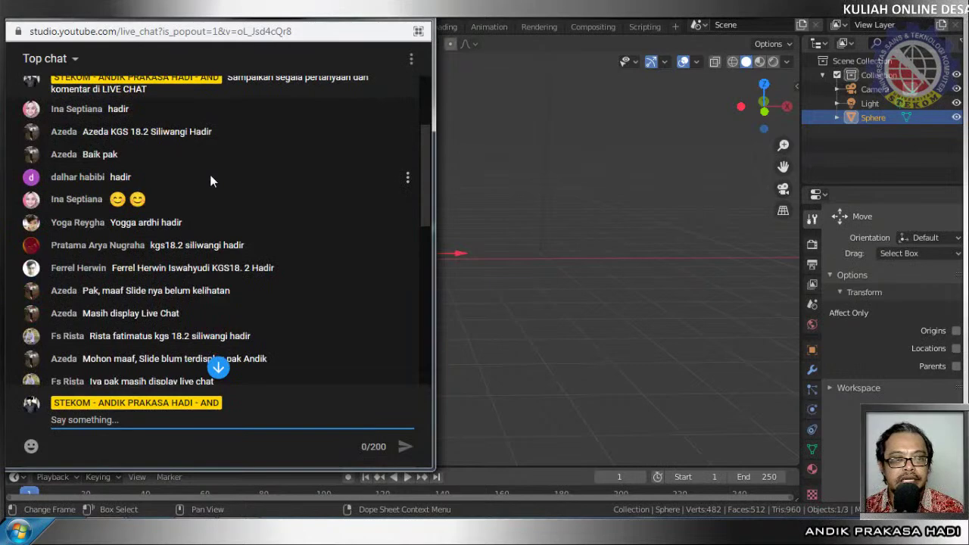
pyautogui.scroll(-1, 211, 176)
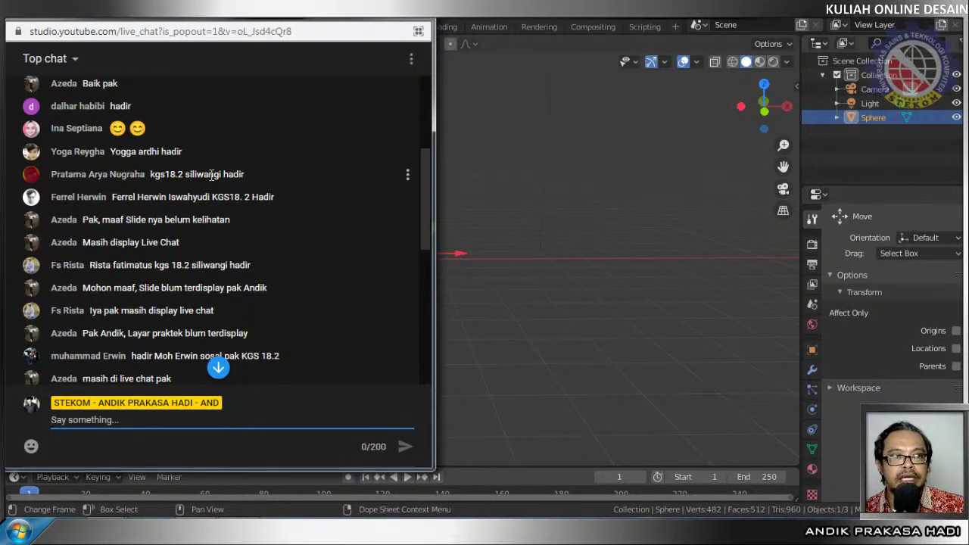
pyautogui.scroll(-1, 211, 176)
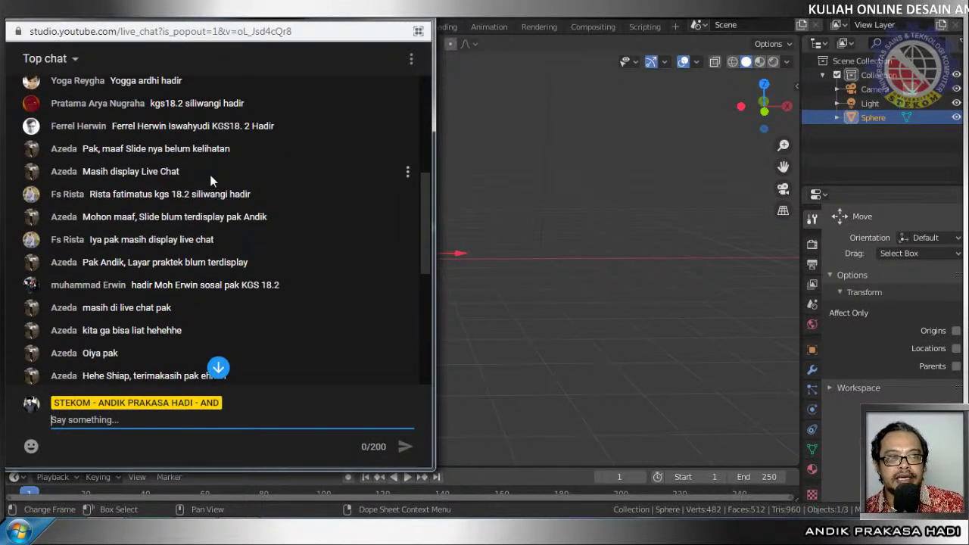
# Read through the rest of the students' live chat messages and switch back to Blender
pyautogui.scroll(-2, 211, 179)
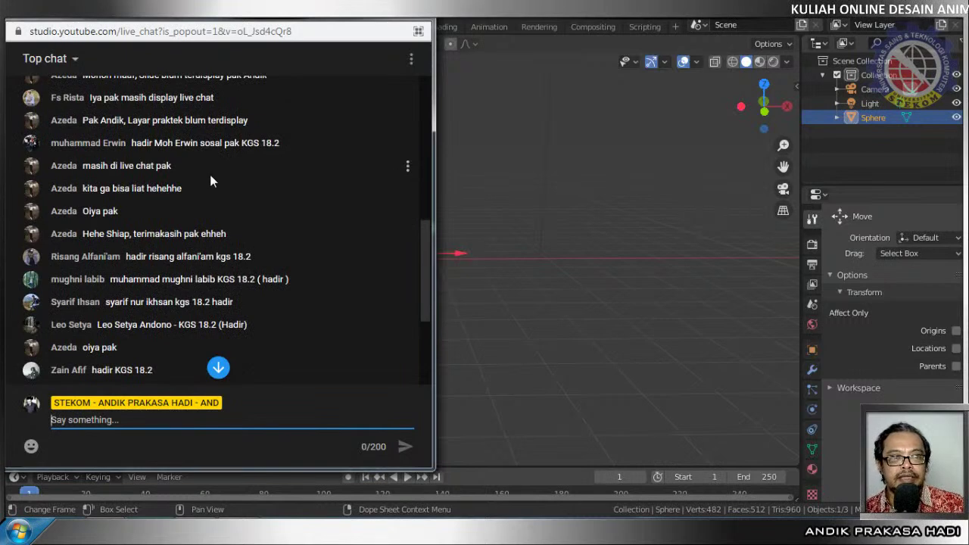
pyautogui.scroll(1, 211, 178)
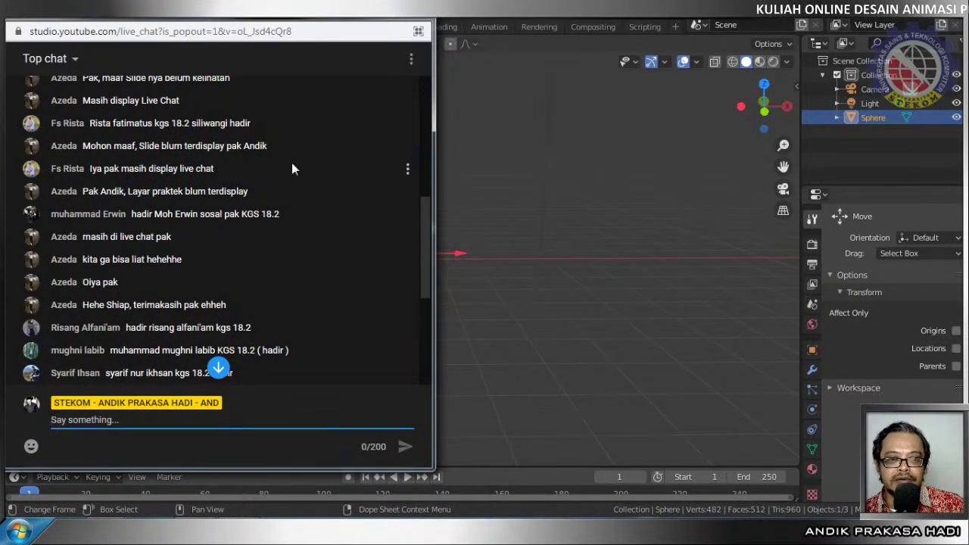
pyautogui.scroll(-1, 212, 168)
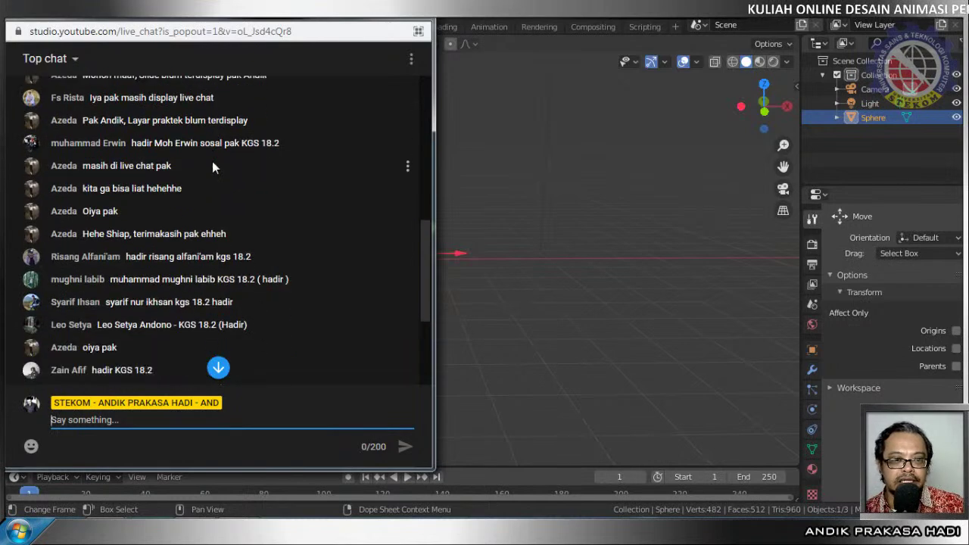
pyautogui.scroll(-2, 212, 164)
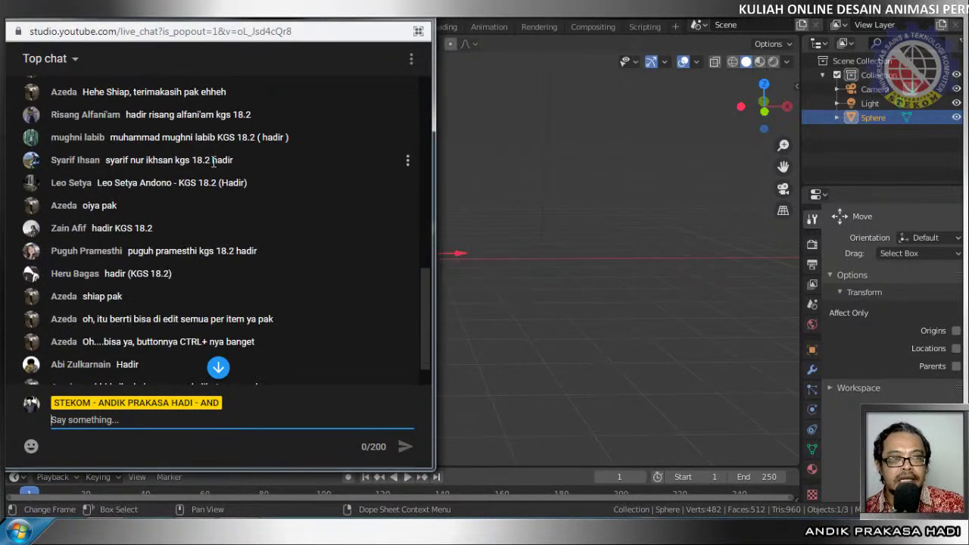
pyautogui.scroll(-1, 213, 164)
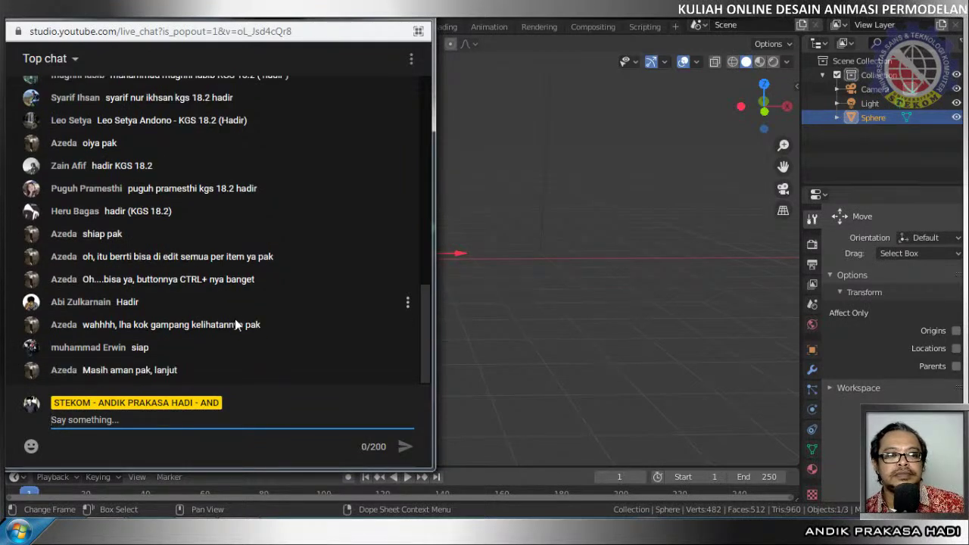
pyautogui.scroll(3, 235, 324)
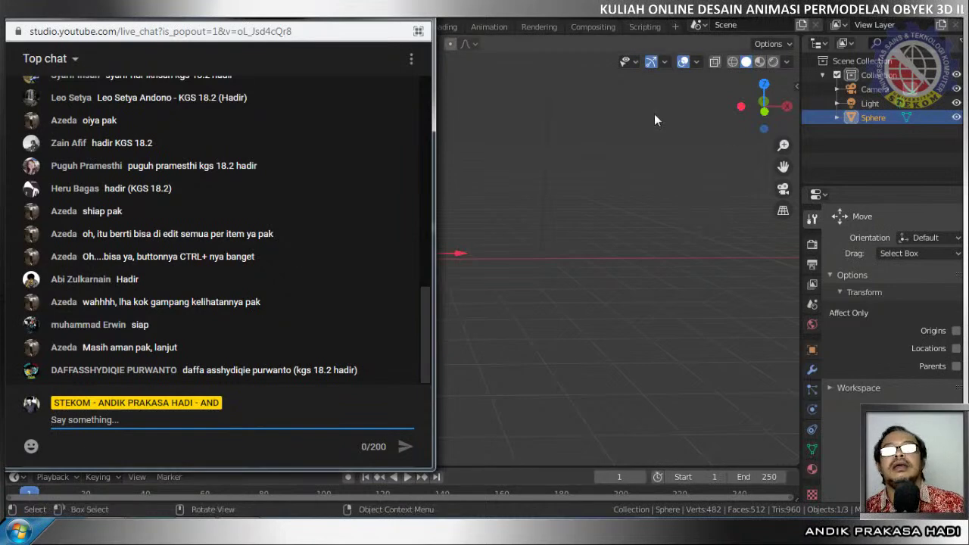
pyautogui.click(638, 22)
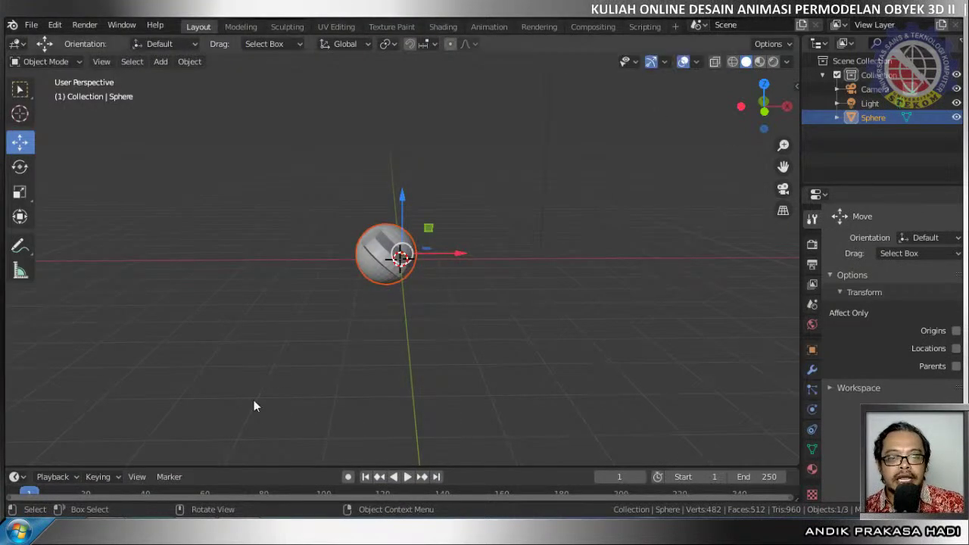
pyautogui.hotkey('alt', 'Tab')
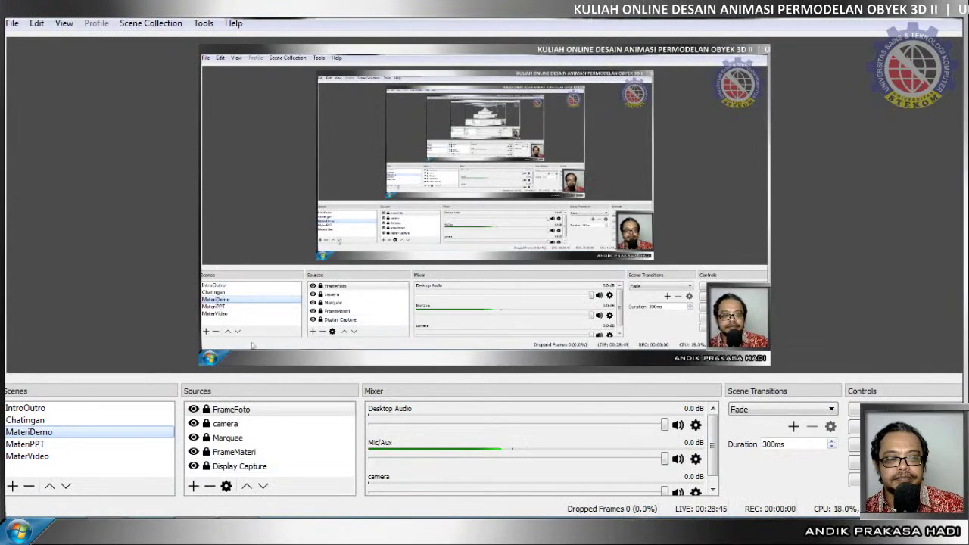
pyautogui.hotkey('alt', 'Tab')
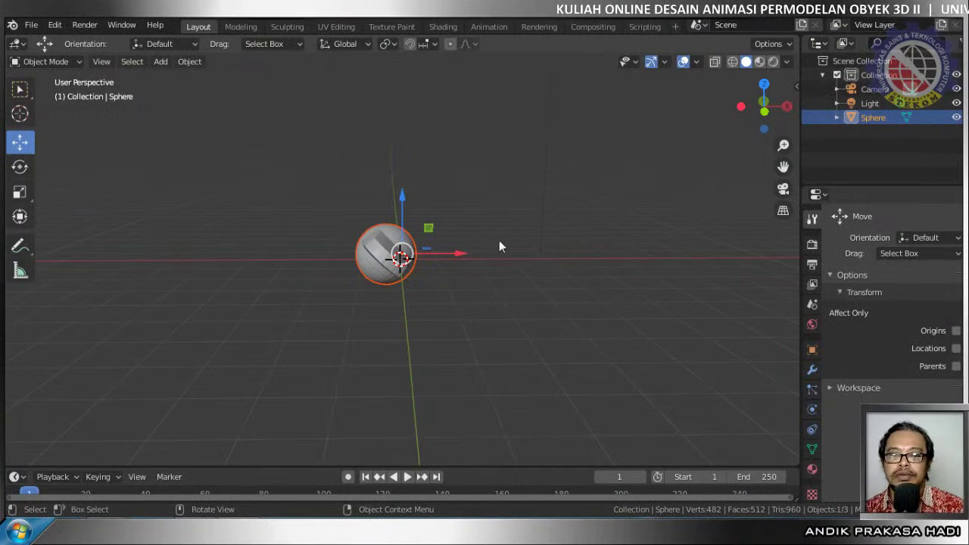
# Move the sphere's origin slightly towards negative X in Object Mode and deselect the sphere
pyautogui.moveTo(460, 258)
pyautogui.mouseDown()
pyautogui.moveTo(532, 250)
pyautogui.moveTo(447, 254)
pyautogui.mouseUp()
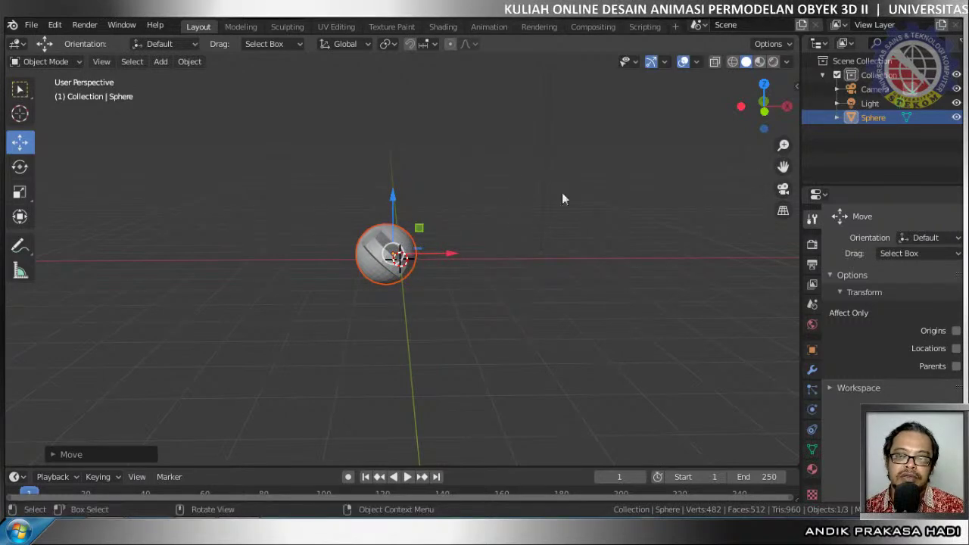
pyautogui.click(655, 194)
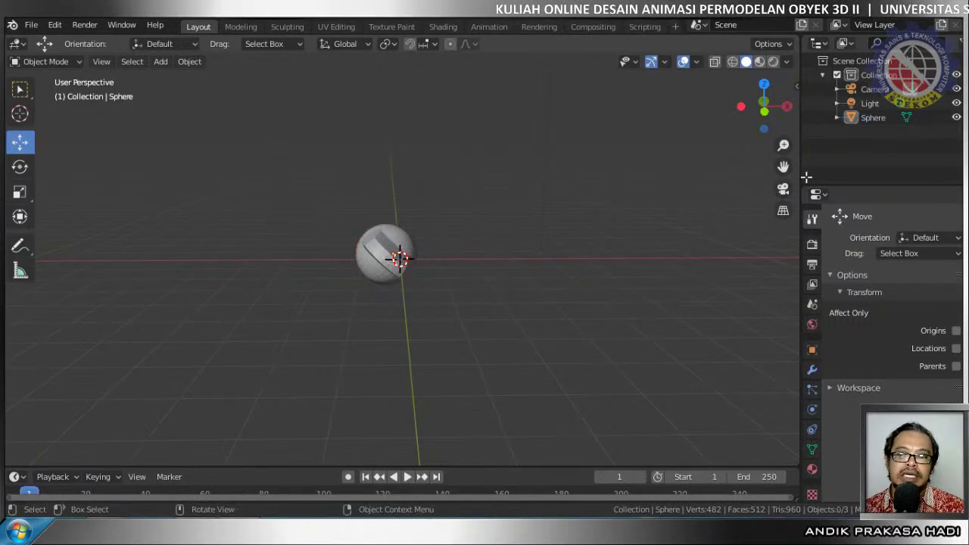
# Pan the viewport around the sphere, look through the camera, and return to the user perspective
pyautogui.moveTo(784, 166); pyautogui.dragTo(791, 97)
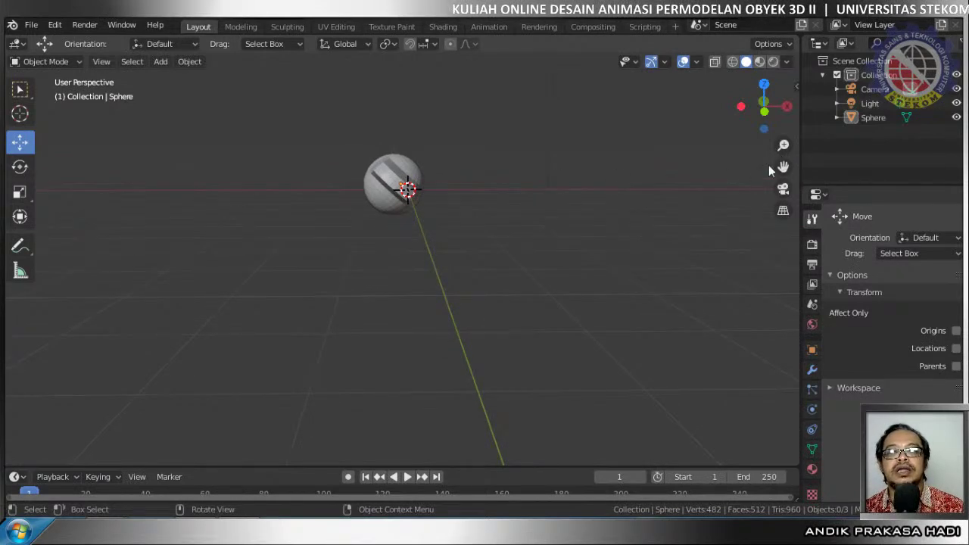
pyautogui.keyDown('shift'); pyautogui.moveTo(640, 167); pyautogui.dragTo(617, 173, button='middle'); pyautogui.keyUp('shift')
pyautogui.press('b')
pyautogui.press('Escape')
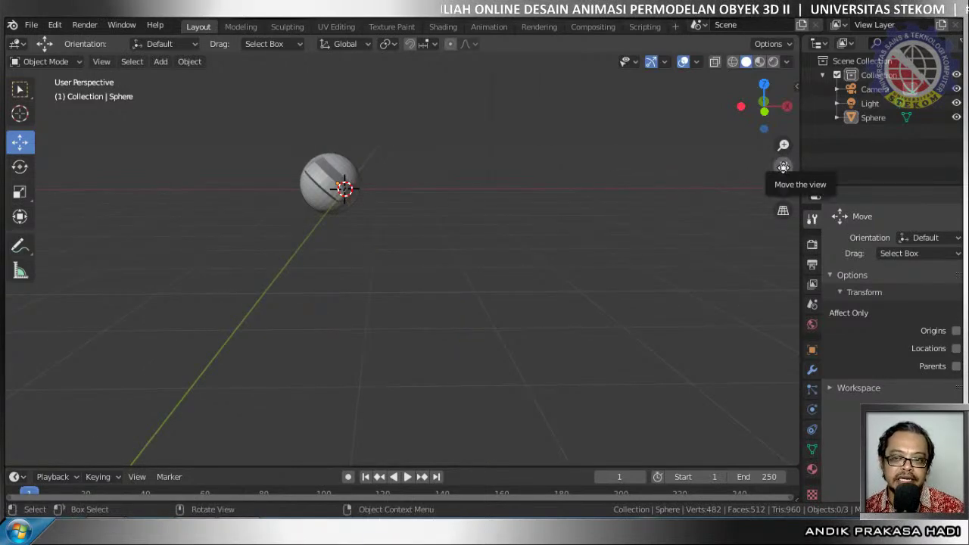
pyautogui.moveTo(784, 166); pyautogui.dragTo(816, 171)
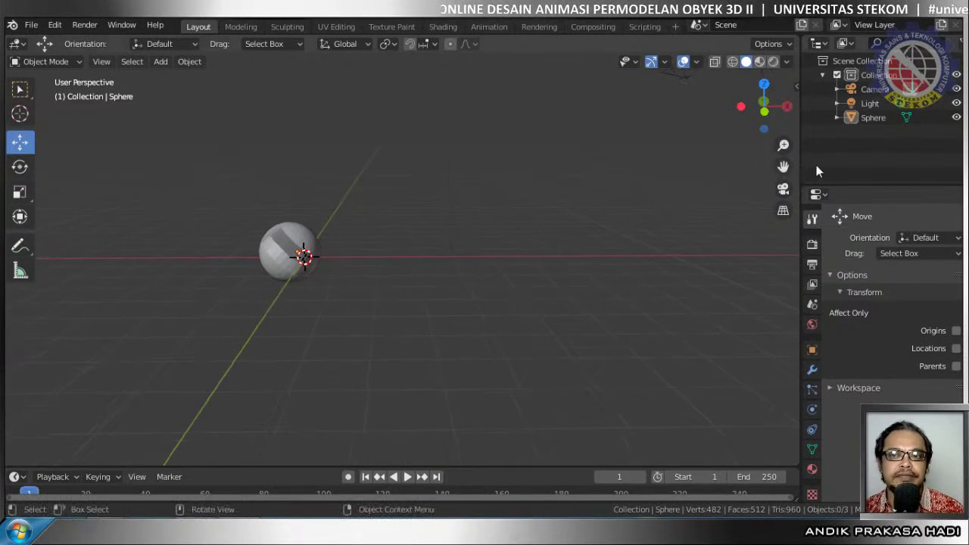
pyautogui.click(783, 188)
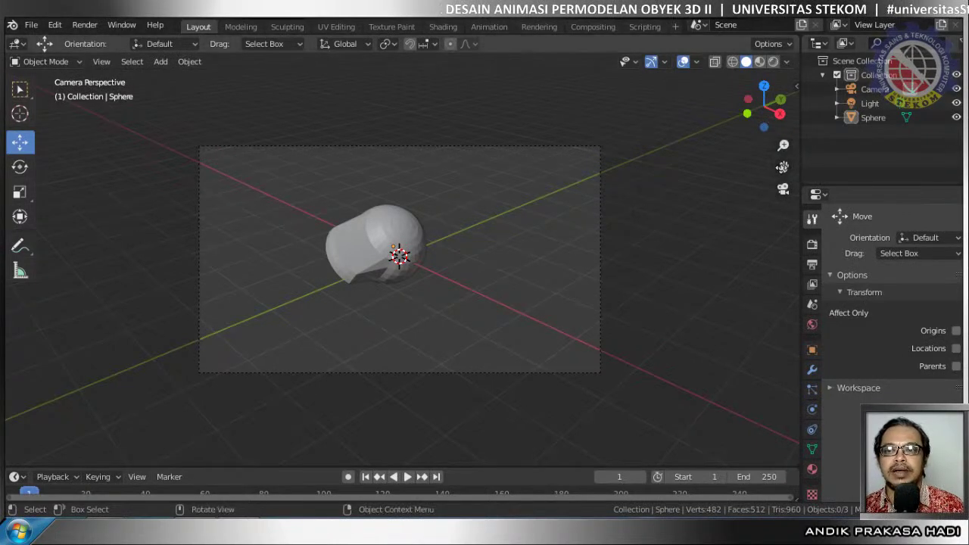
pyautogui.click(781, 191)
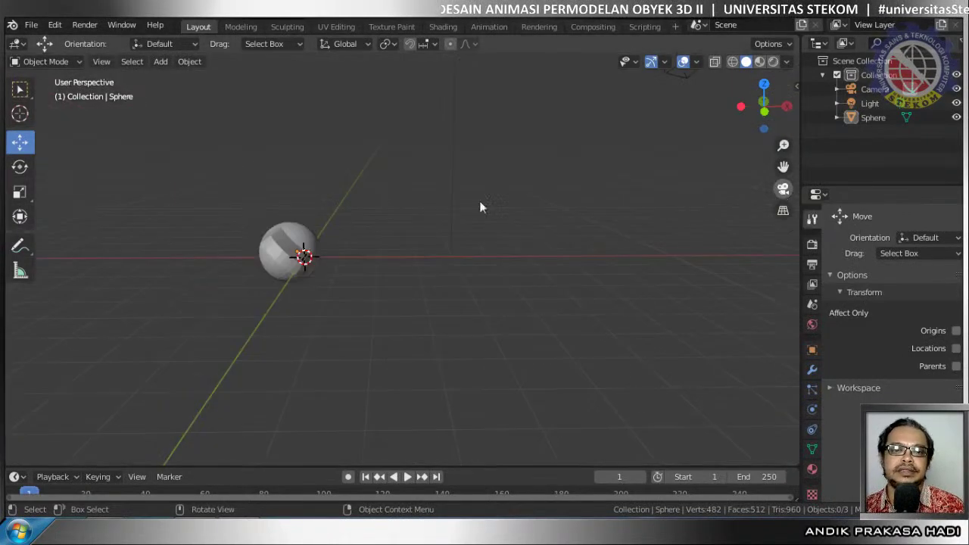
# Enter Edit Mode on the sphere and use the Move tool to shift the whole mesh towards positive X
pyautogui.click(286, 242)
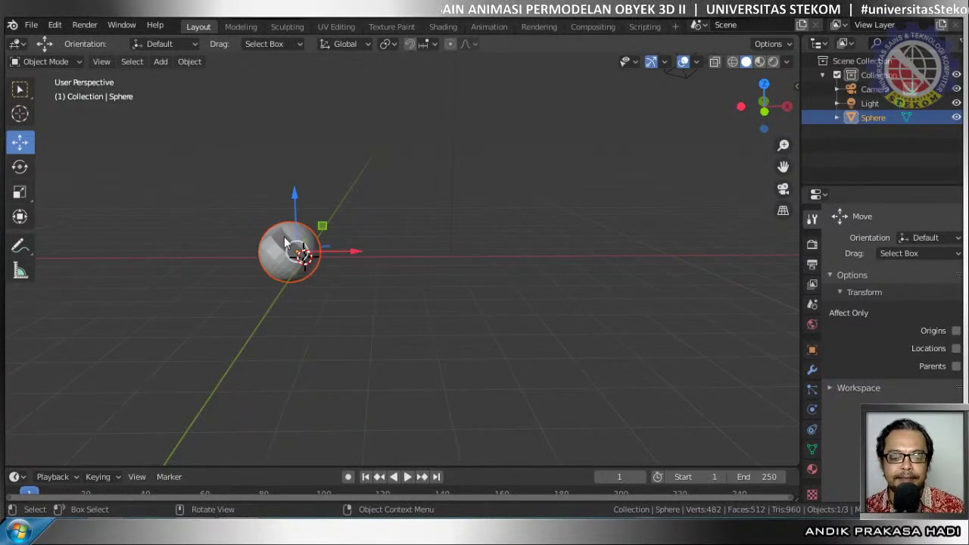
pyautogui.press('Tab')
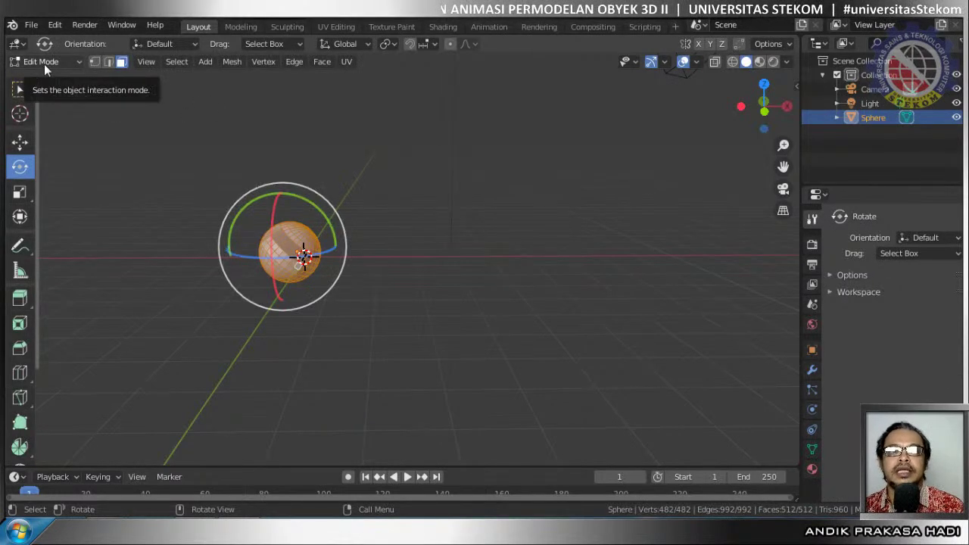
pyautogui.click(21, 143)
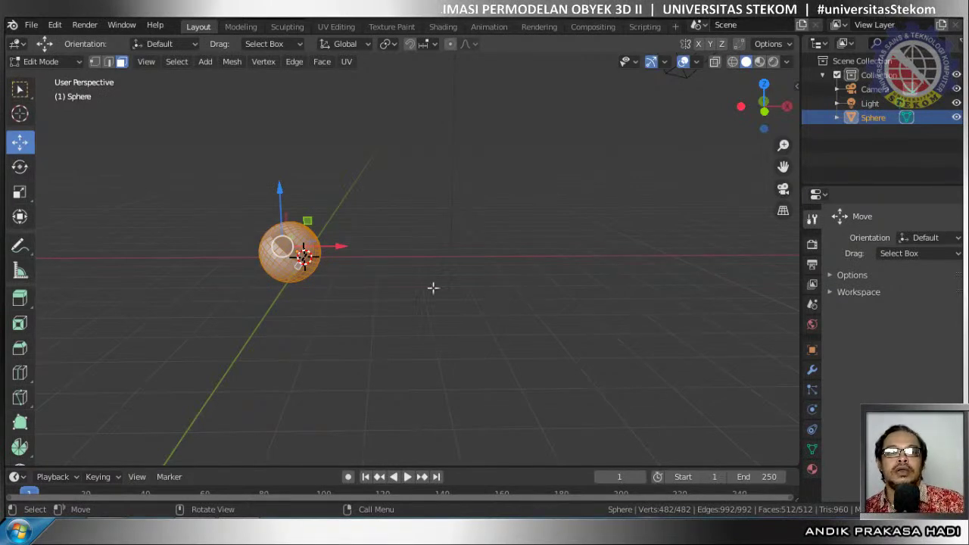
pyautogui.moveTo(336, 248); pyautogui.dragTo(390, 253)
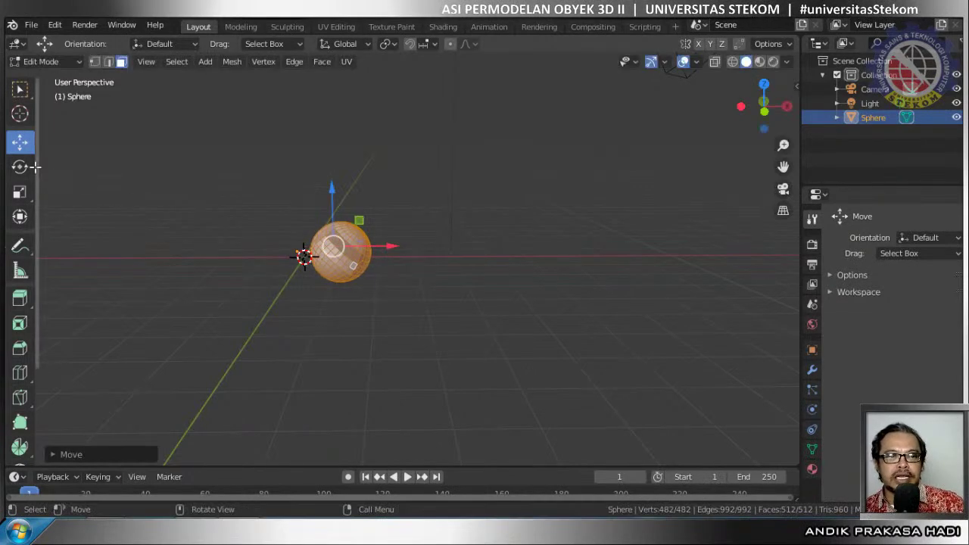
# Try stretching the whole mesh along the X axis with the Scale tool and undo the stretch
pyautogui.click(20, 194)
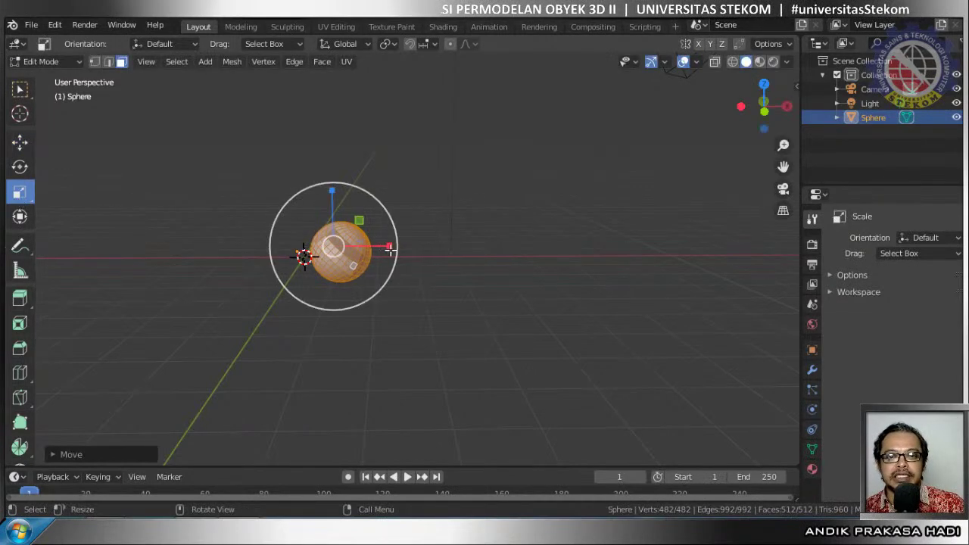
pyautogui.moveTo(389, 247)
pyautogui.mouseDown()
pyautogui.moveTo(455, 247)
pyautogui.moveTo(374, 246)
pyautogui.moveTo(402, 245)
pyautogui.mouseUp()
pyautogui.moveTo(329, 196)
pyautogui.mouseDown()
pyautogui.moveTo(330, 140)
pyautogui.moveTo(330, 192)
pyautogui.mouseUp()
pyautogui.press('ctrl')
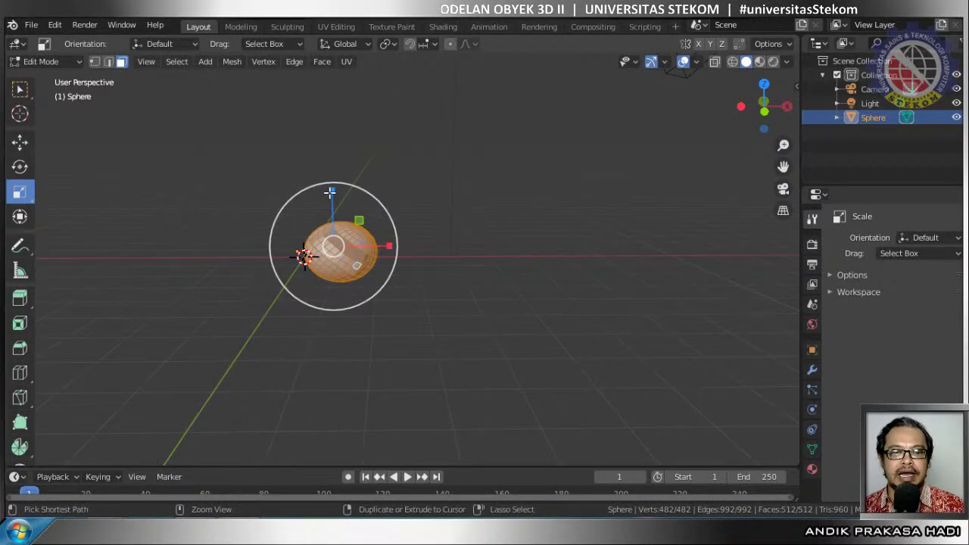
pyautogui.hotkey('ctrl', 'z')
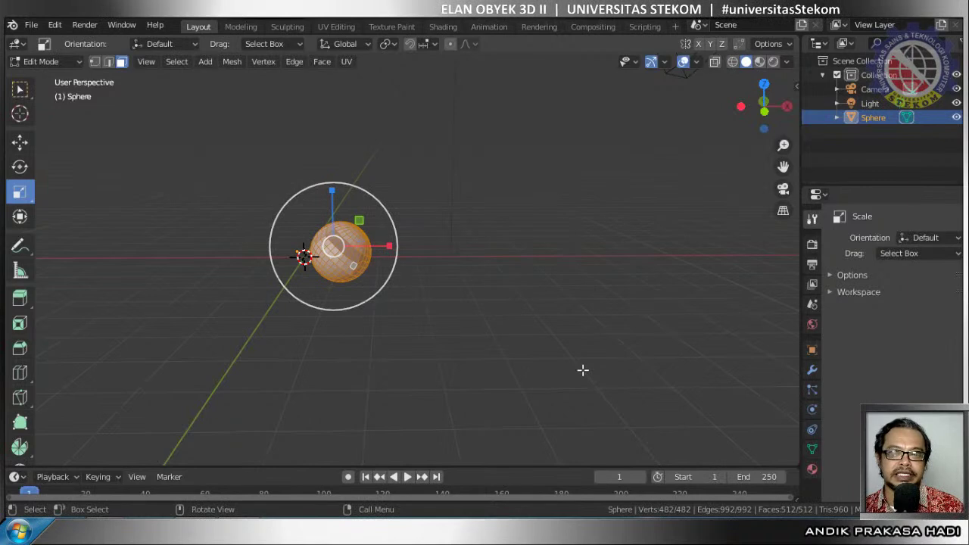
# Scale the whole mesh up uniformly to more than twice its size
pyautogui.press('s')
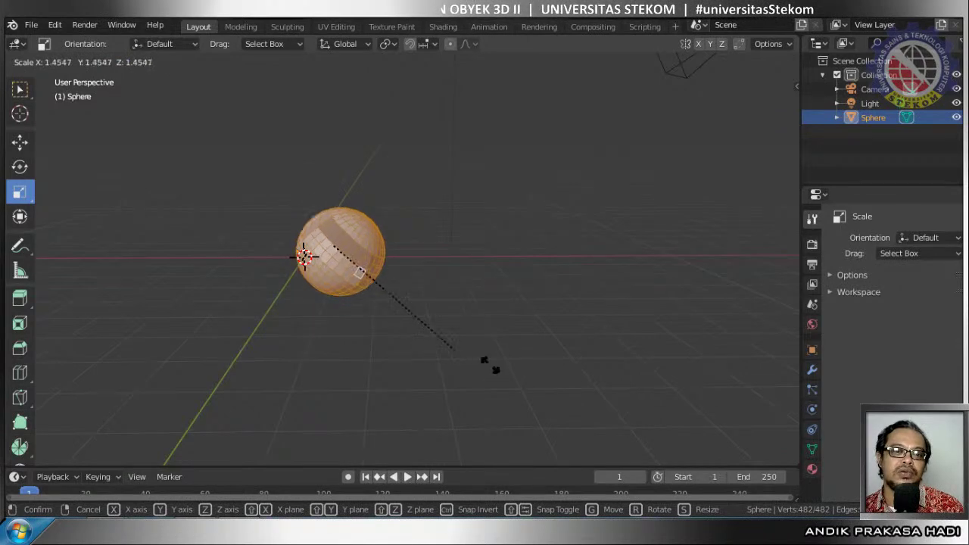
pyautogui.click(604, 387)
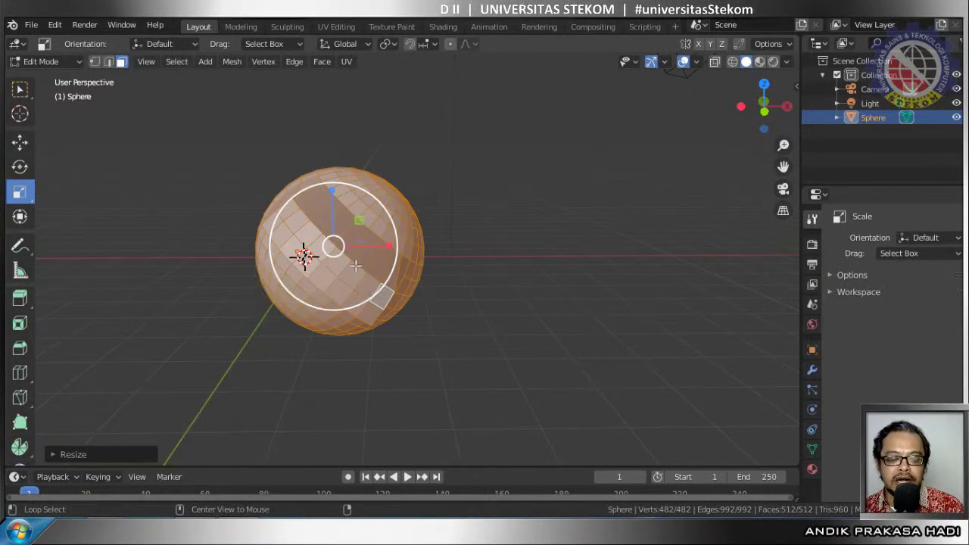
# Deselect the mesh, box-select a wide patch of faces beside the protruding part, and clear that selection
pyautogui.hotkey('alt', 'a')
pyautogui.moveTo(322, 230); pyautogui.dragTo(518, 274, button='middle')
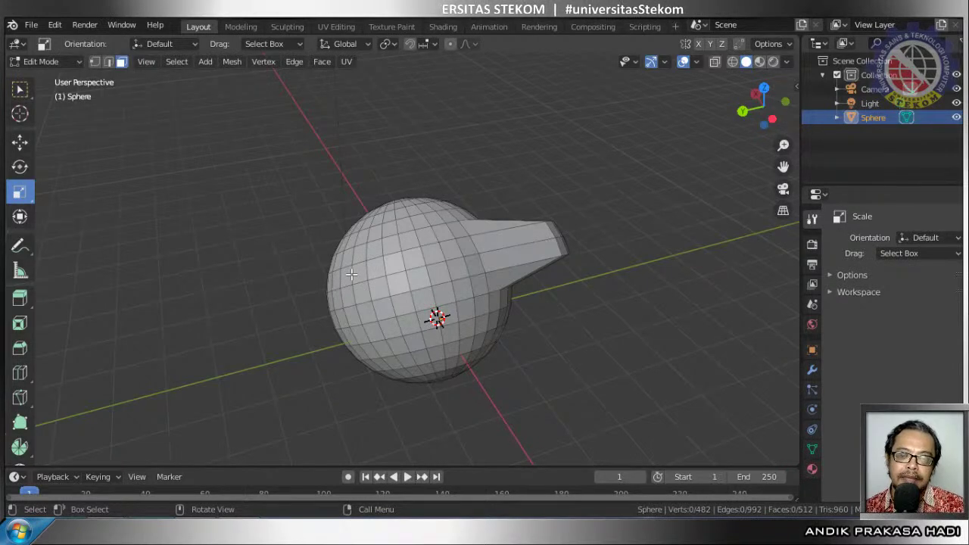
pyautogui.press('b')
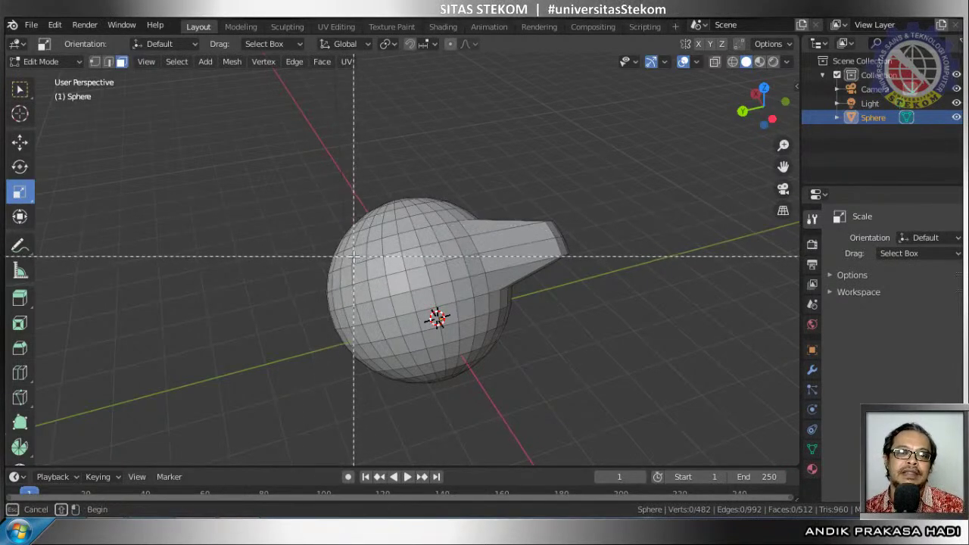
pyautogui.moveTo(358, 253); pyautogui.dragTo(475, 306)
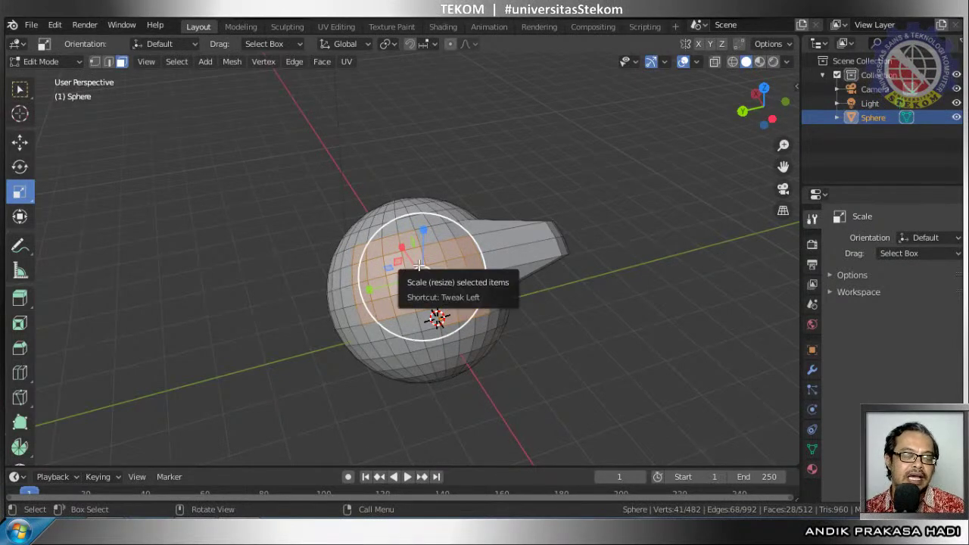
pyautogui.hotkey('alt', 'a')
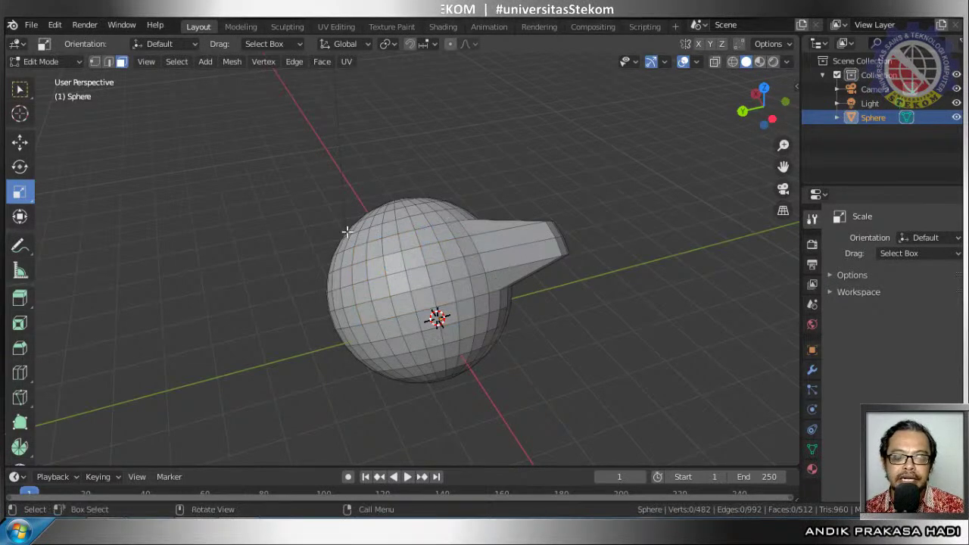
# Box-select a block of 16 faces on the sphere's upper side and delete the faces
pyautogui.press('b')
pyautogui.moveTo(364, 244); pyautogui.dragTo(435, 282)
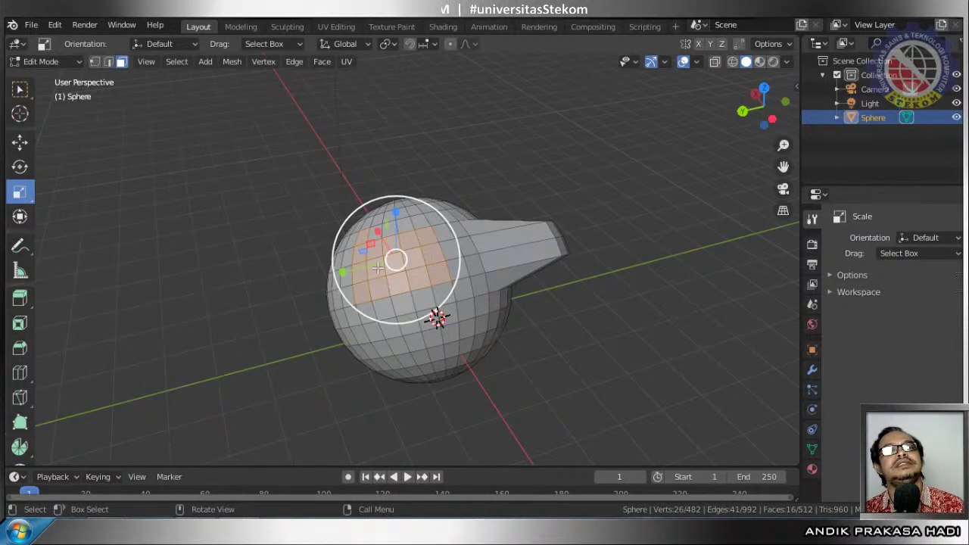
pyautogui.press('x')
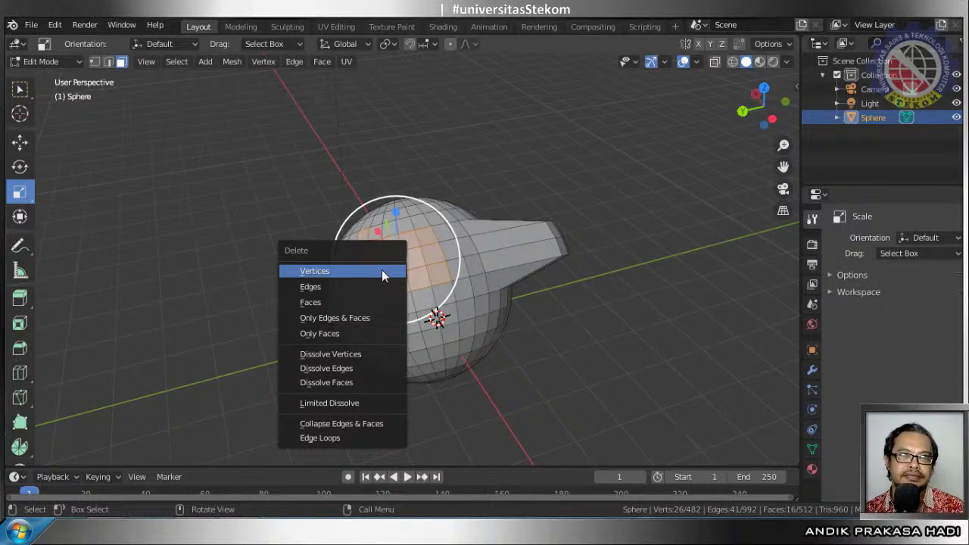
pyautogui.click(312, 303)
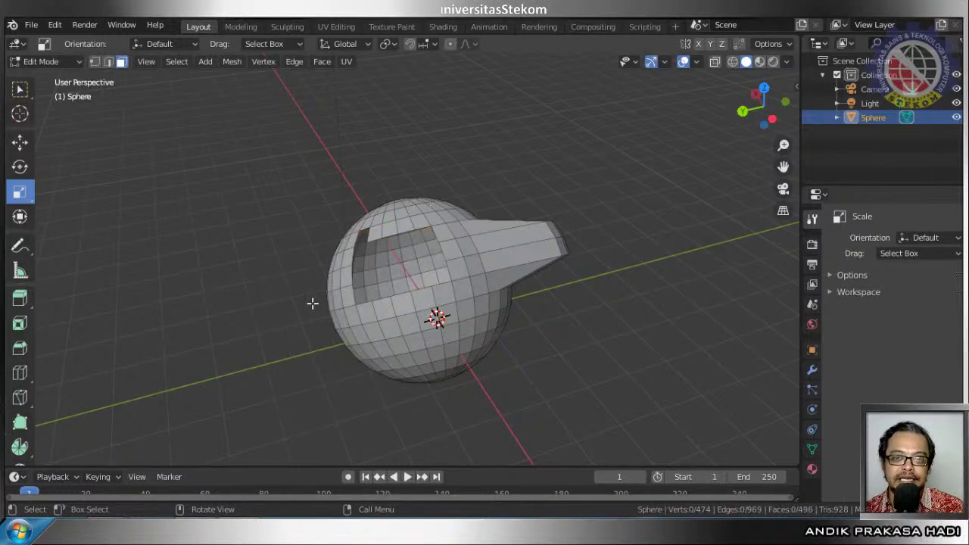
# Inspect the opening in the sphere from another angle and undo the face deletion
pyautogui.click(417, 274)
pyautogui.moveTo(413, 303); pyautogui.dragTo(528, 277, button='middle')
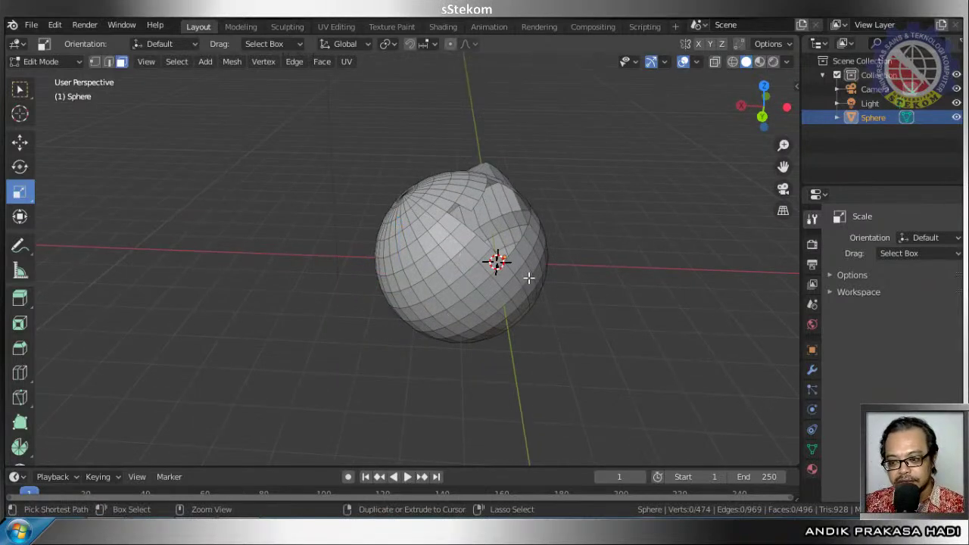
pyautogui.hotkey('ctrl', 'z')
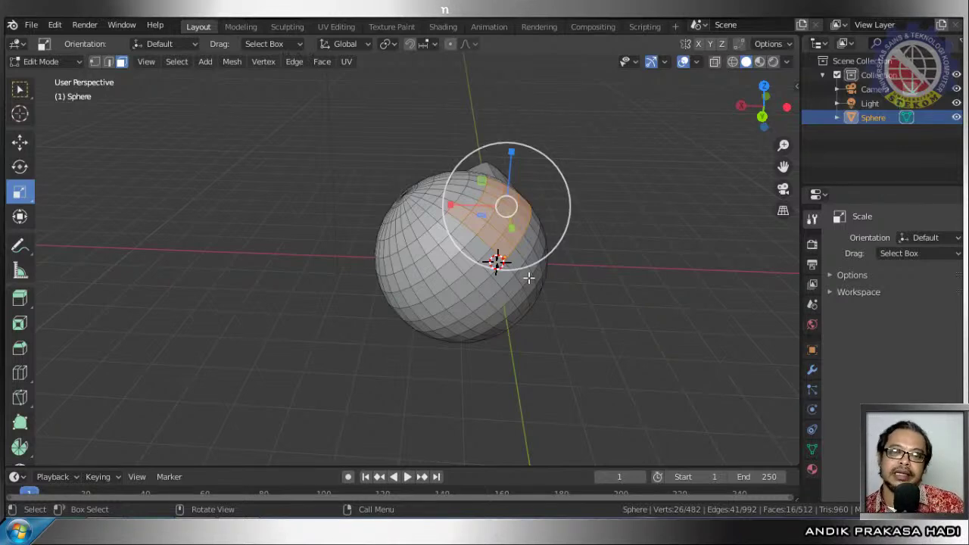
pyautogui.scroll(3, 528, 279)
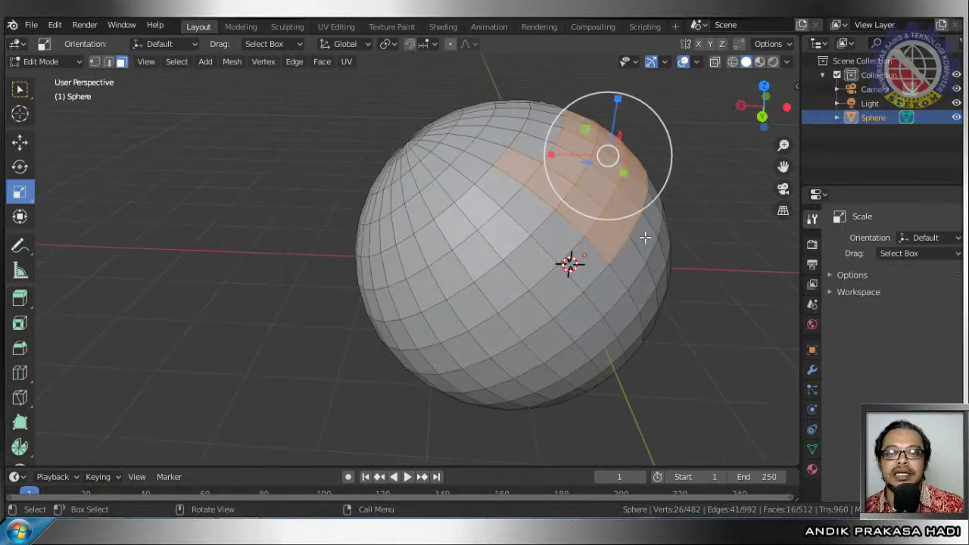
# Rotate the selected block of 16 faces in the plane of the view, twisting the sphere's surface, and clear the selection
pyautogui.moveTo(644, 238); pyautogui.dragTo(503, 251, button='middle')
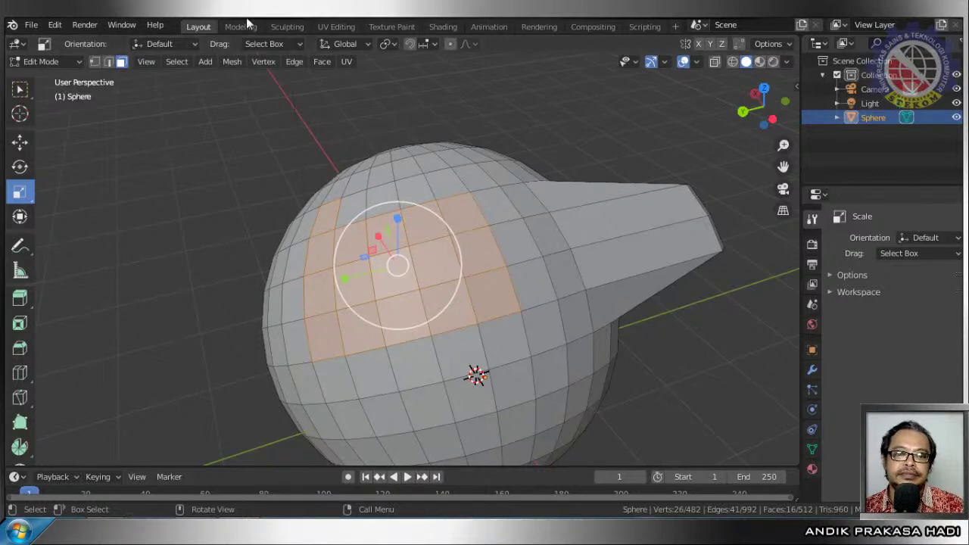
pyautogui.moveTo(401, 235); pyautogui.dragTo(401, 237)
pyautogui.press('r')
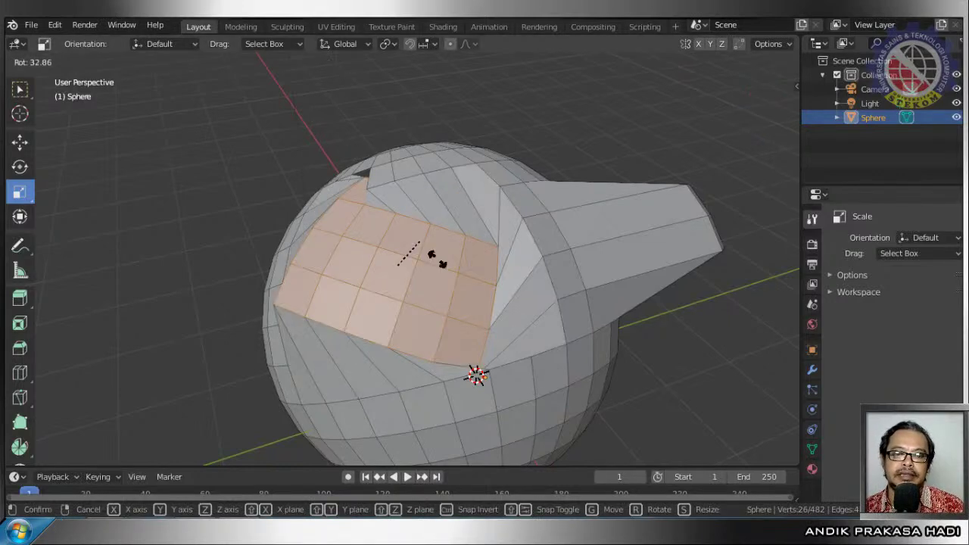
pyautogui.moveTo(448, 277); pyautogui.dragTo(364, 141)
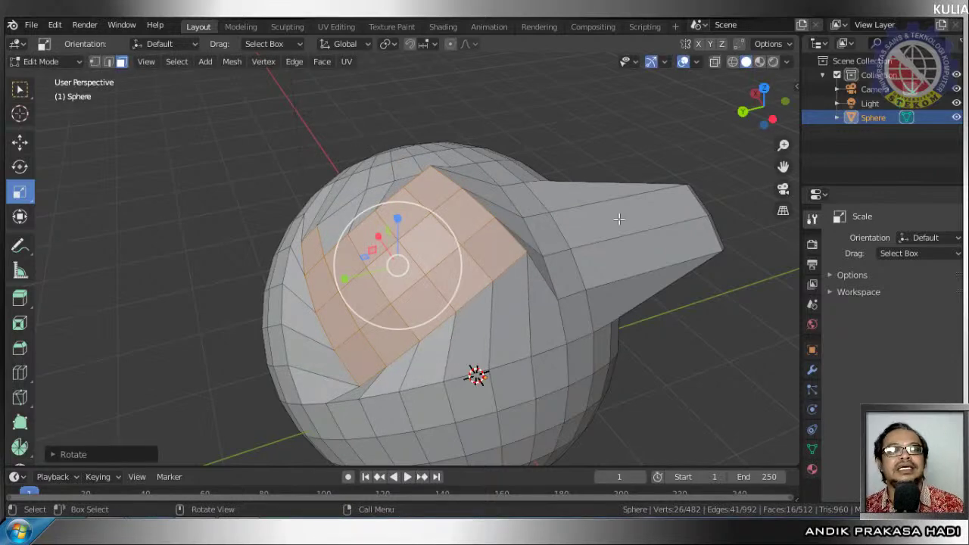
pyautogui.press('a')
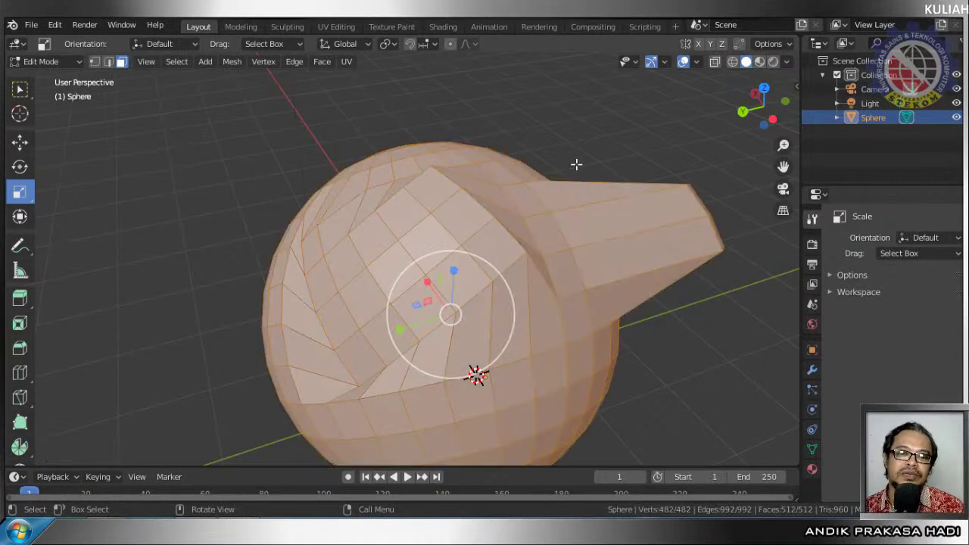
pyautogui.hotkey('alt', 'a')
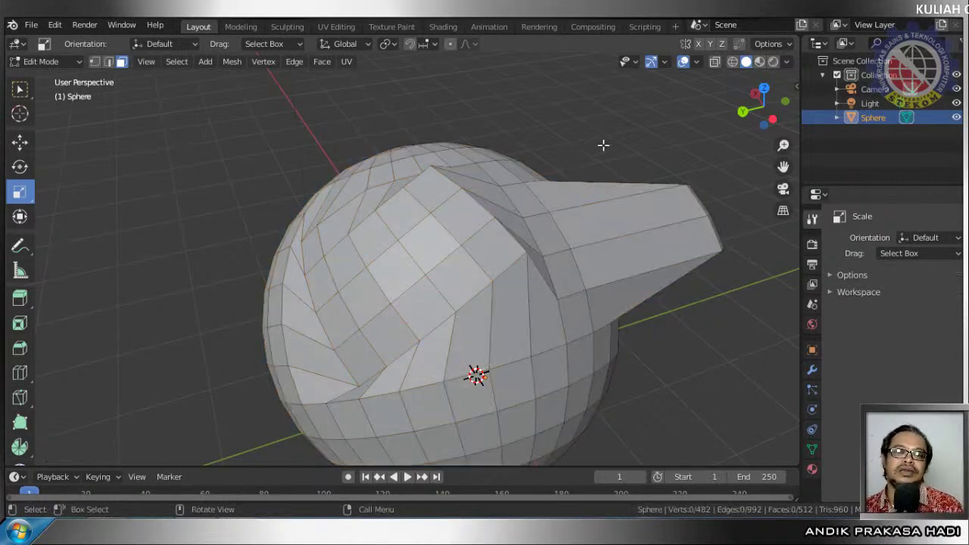
# Switch the sphere's mesh to vertex selection mode, viewing it from the side of the protruding part
pyautogui.moveTo(585, 180); pyautogui.dragTo(521, 161, button='middle')
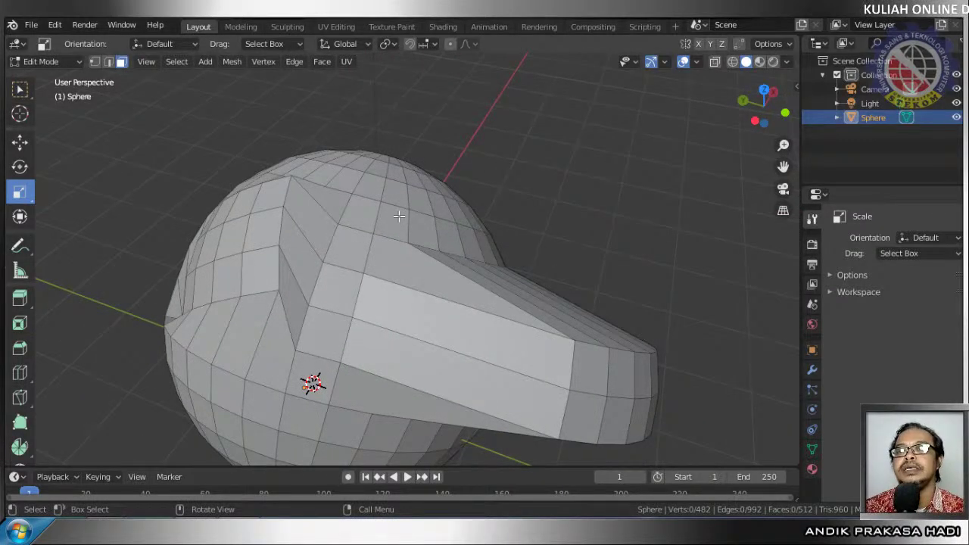
pyautogui.click(95, 61)
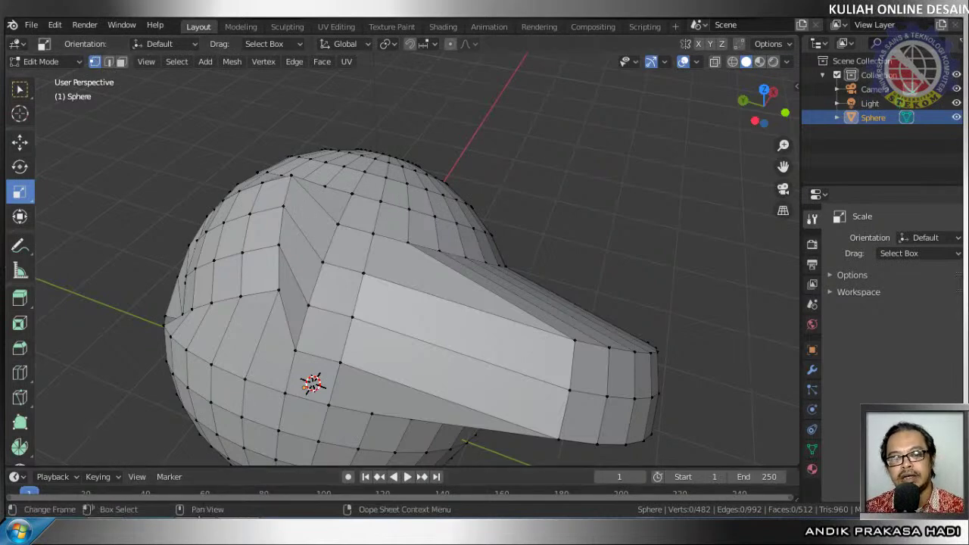
# Switch to the YouTube Studio live stream page to check the stream's status and analytics, and return to Blender
pyautogui.moveTo(169, 534)
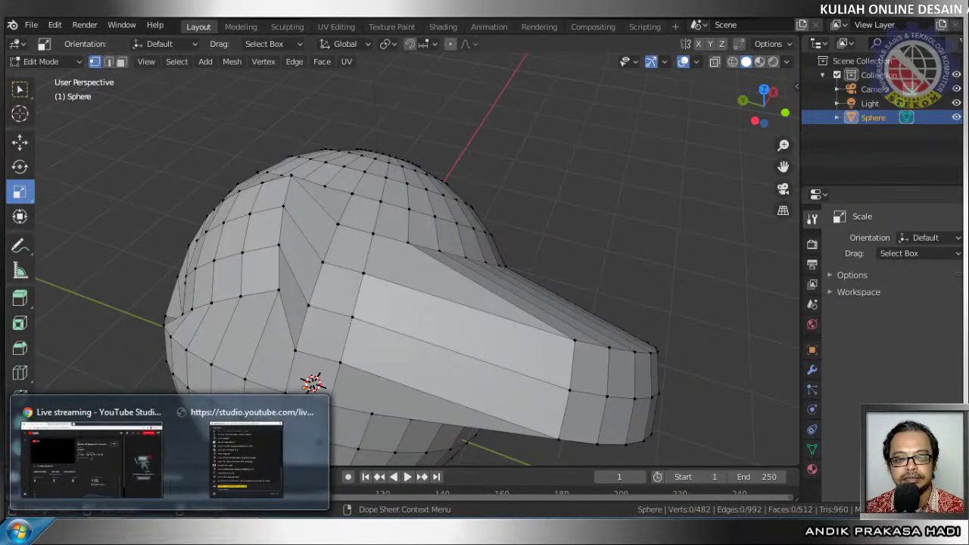
pyautogui.click(111, 481)
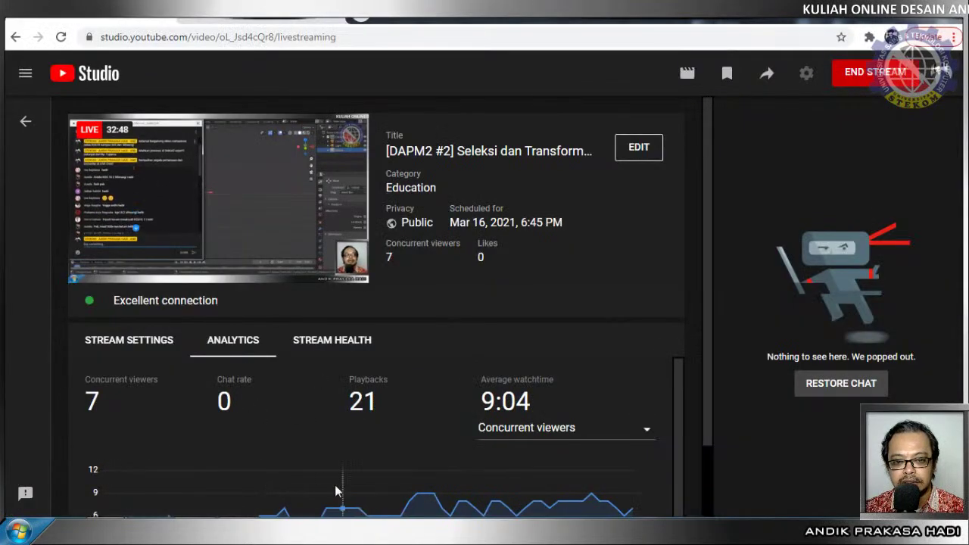
pyautogui.moveTo(194, 530)
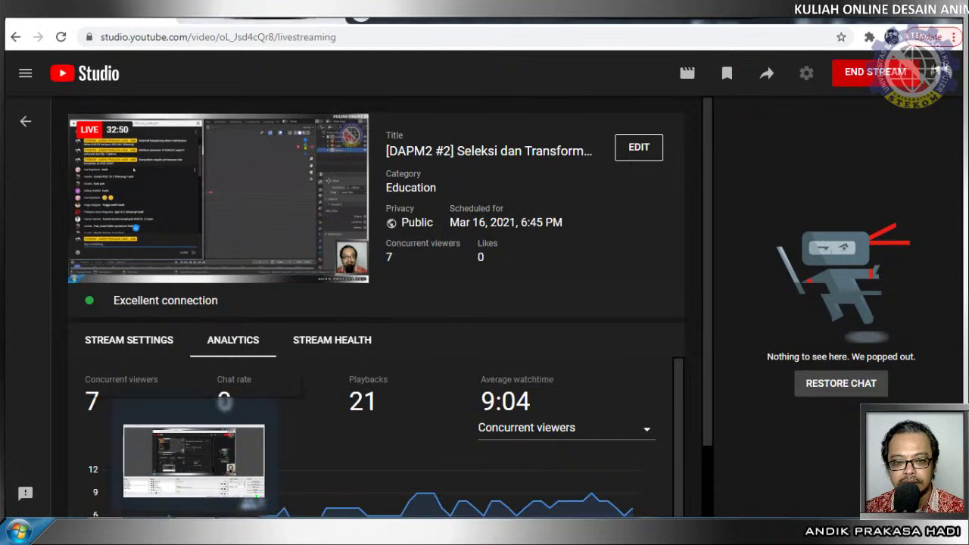
pyautogui.click(193, 460)
pyautogui.hotkey('alt', 'Tab')
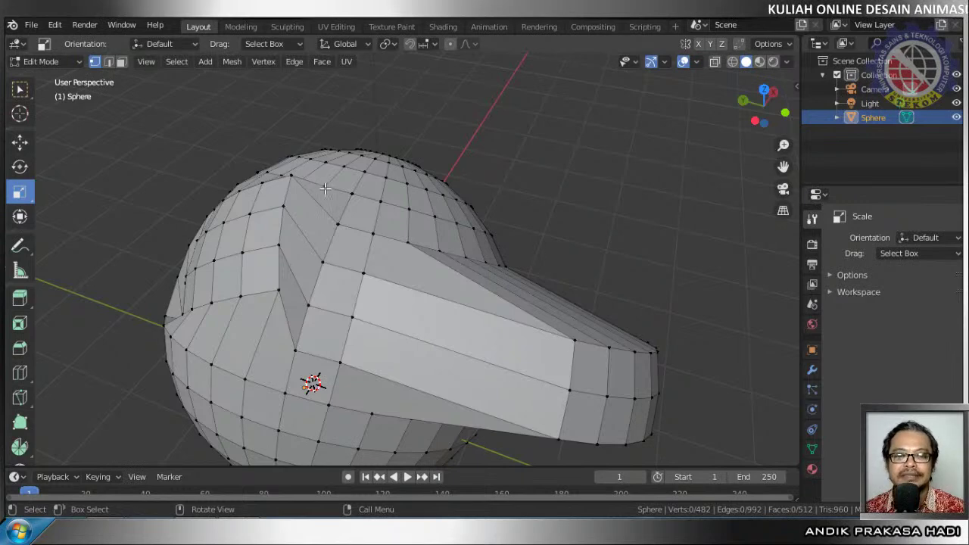
# Select the upper corner vertex of the rotated face block and move it slightly along the Y axis
pyautogui.click(288, 175)
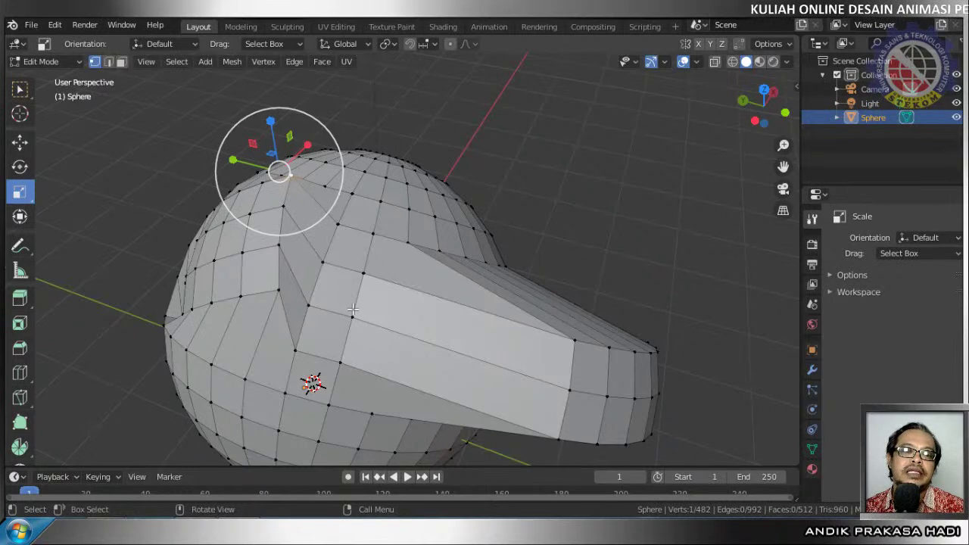
pyautogui.click(19, 142)
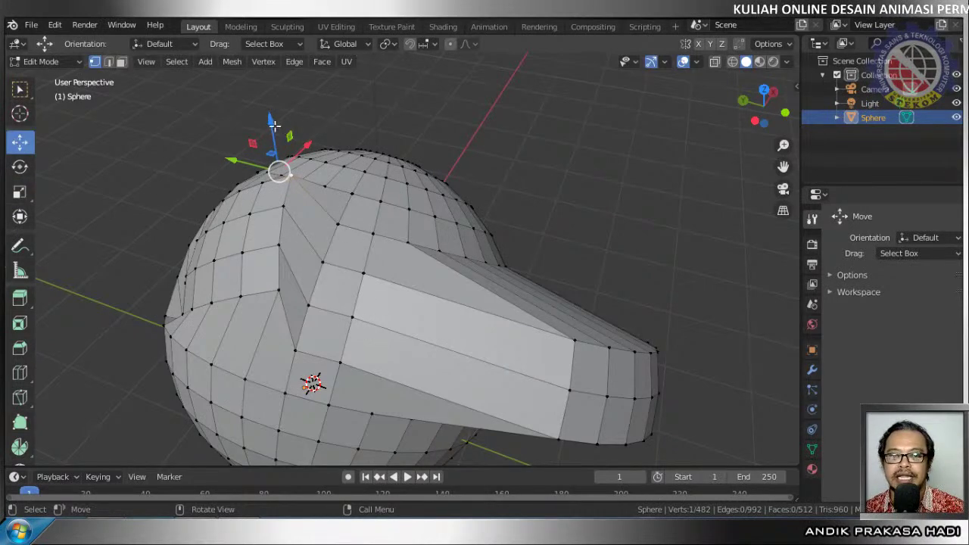
pyautogui.moveTo(236, 161)
pyautogui.mouseDown()
pyautogui.moveTo(192, 149)
pyautogui.moveTo(264, 164)
pyautogui.moveTo(240, 161)
pyautogui.mouseUp()
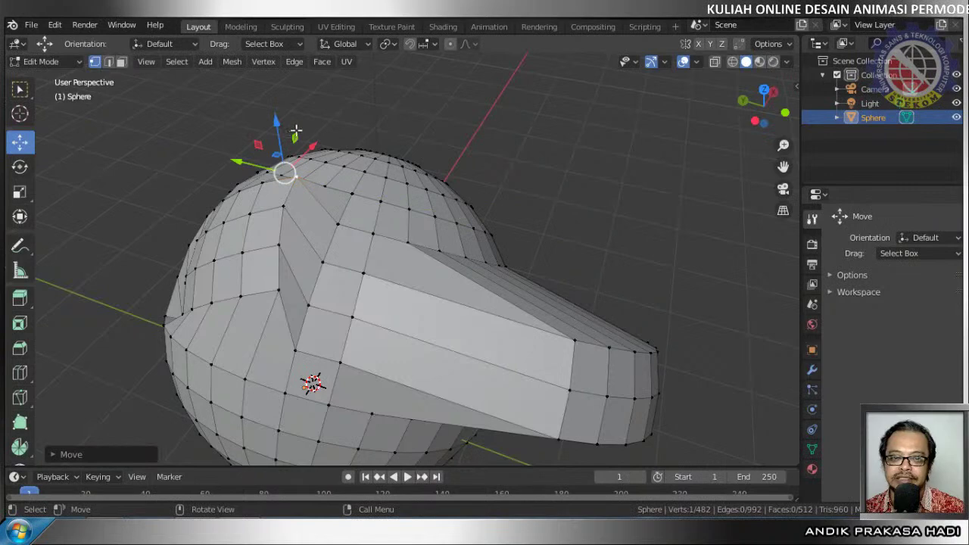
# Try raising the selected corner vertex along the Z axis to form a peak, and undo that move
pyautogui.moveTo(276, 115); pyautogui.dragTo(272, 86)
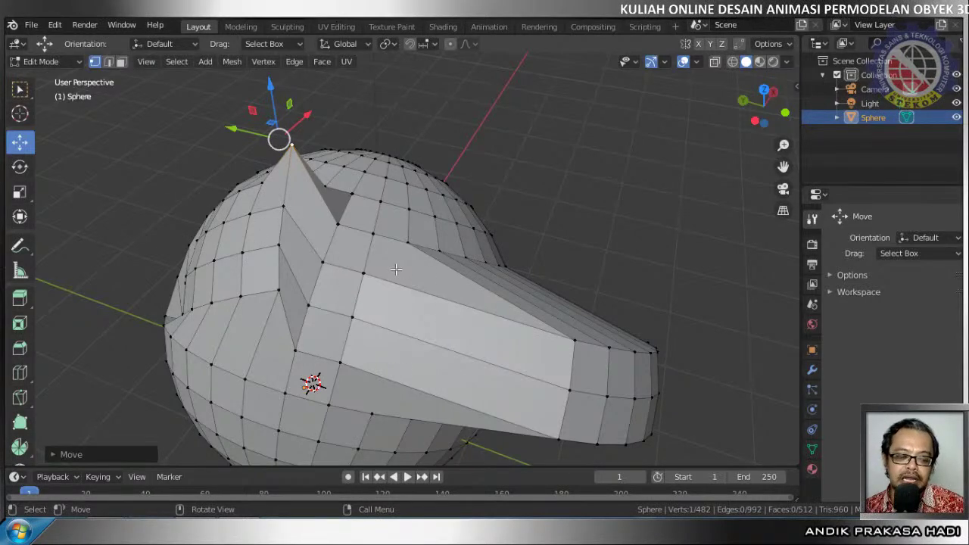
pyautogui.press('ctrl')
pyautogui.hotkey('ctrl', 'z')
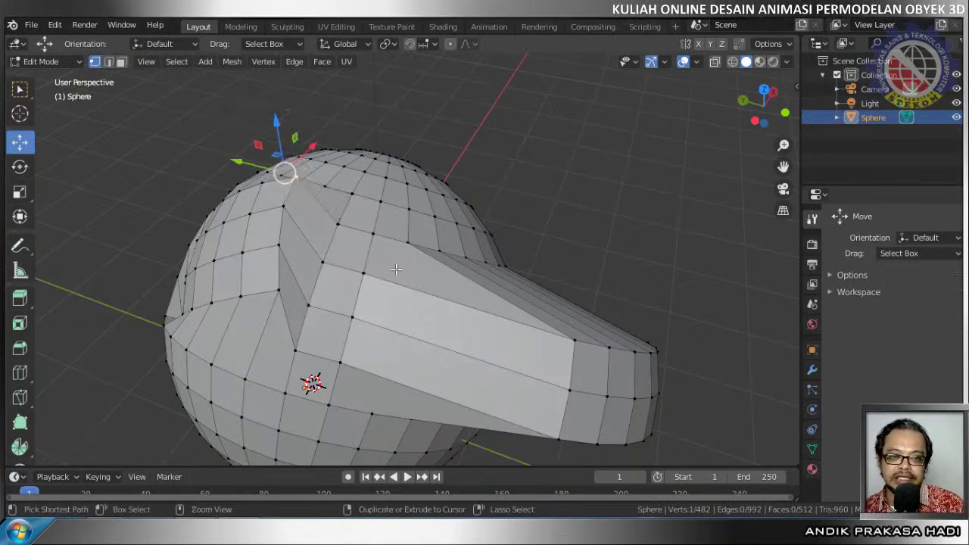
# Add the three vertices below the corner vertex to the selection and raise the four-vertex column along the Z axis
pyautogui.keyDown('shift'); pyautogui.click(280, 215); pyautogui.keyUp('shift')
pyautogui.keyDown('shift'); pyautogui.click(278, 242); pyautogui.keyUp('shift')
pyautogui.keyDown('shift'); pyautogui.click(278, 289); pyautogui.keyUp('shift')
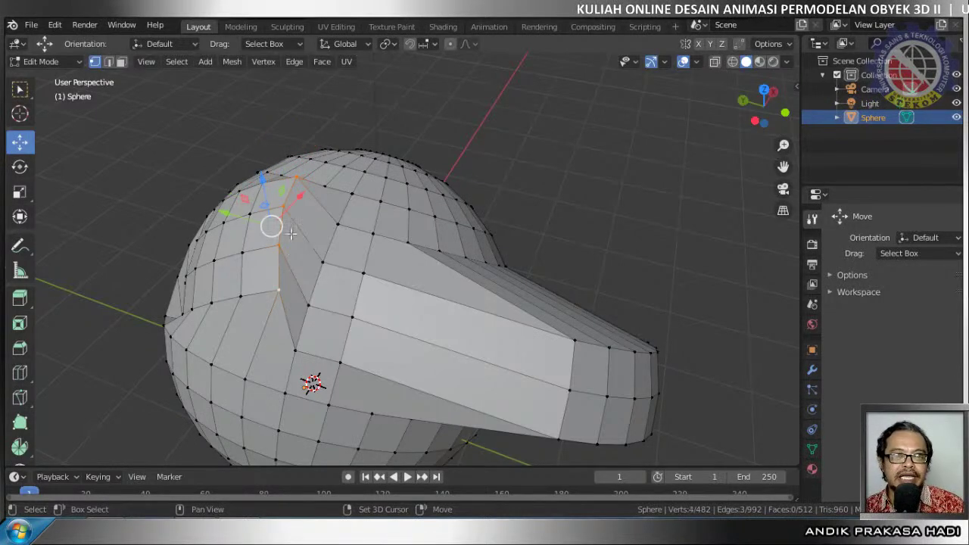
pyautogui.moveTo(262, 178); pyautogui.dragTo(255, 147)
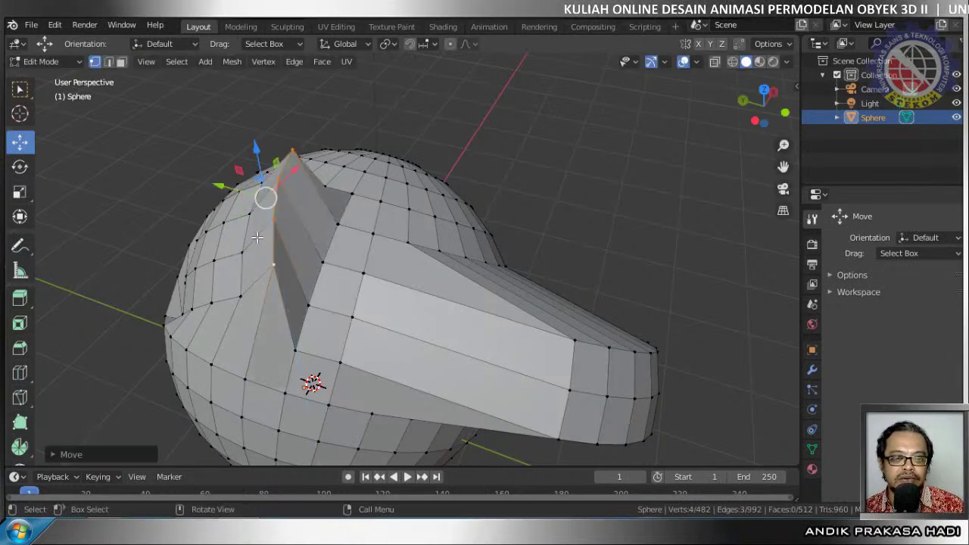
pyautogui.rightClick(238, 294)
pyautogui.press('Escape')
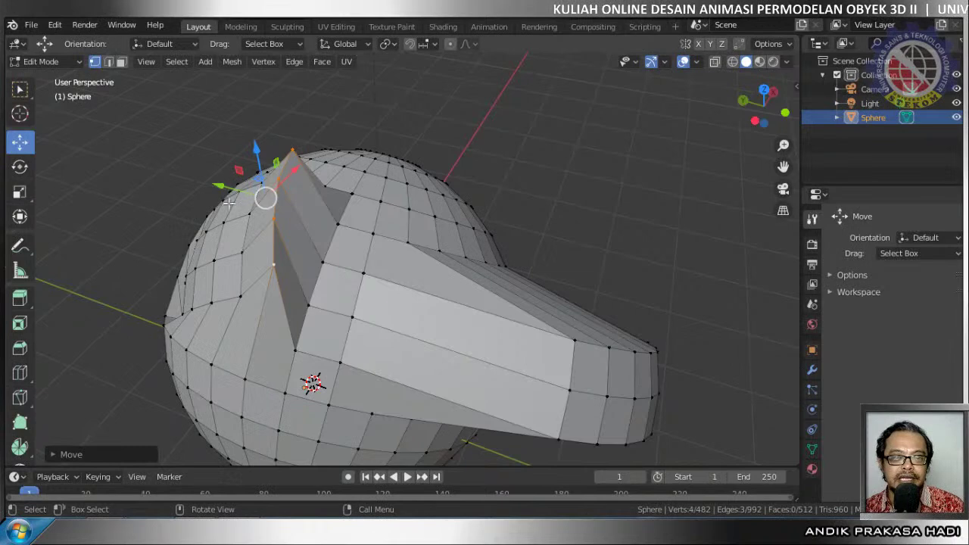
# Select the neighbouring column of four vertices and raise it along the Z axis beside the first raised column
pyautogui.click(237, 295)
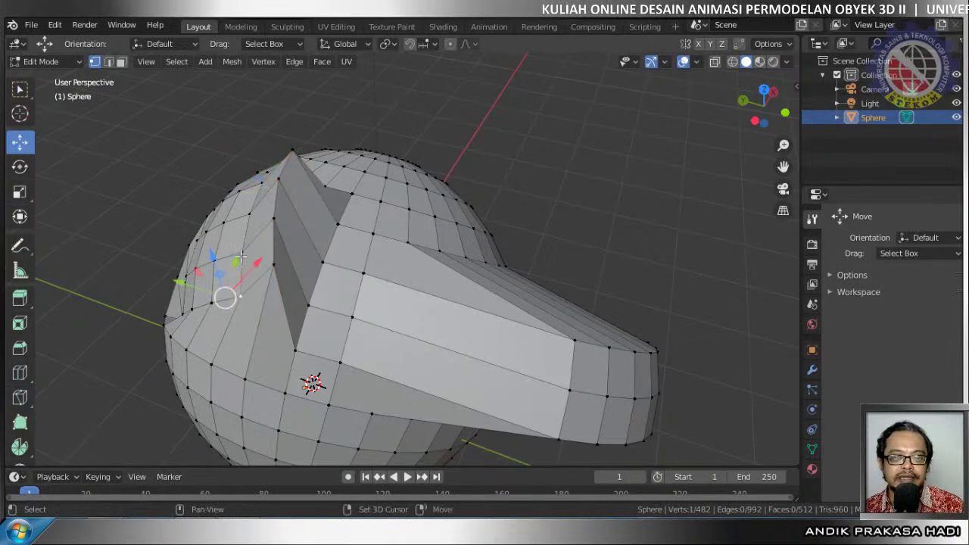
pyautogui.keyDown('shift'); pyautogui.click(243, 215); pyautogui.keyUp('shift')
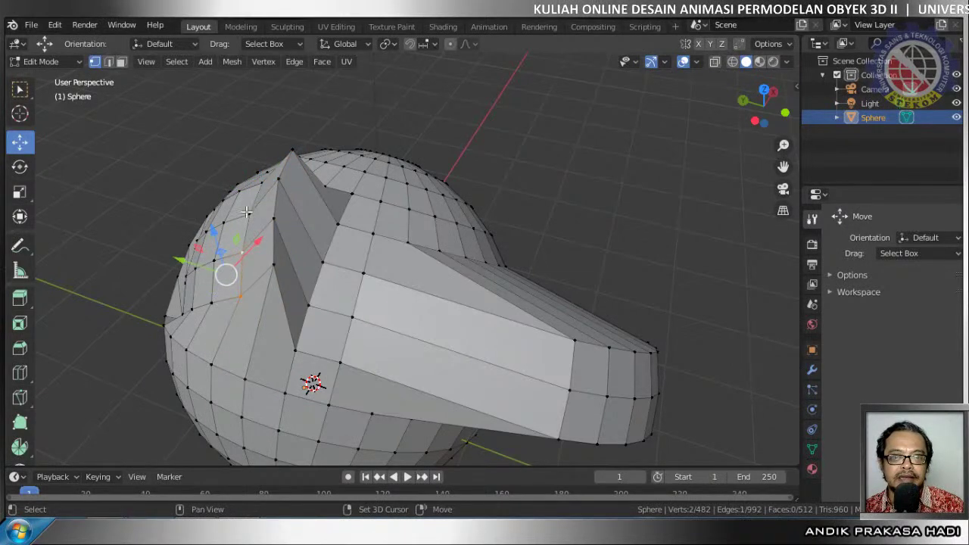
pyautogui.keyDown('shift'); pyautogui.click(247, 188); pyautogui.keyUp('shift')
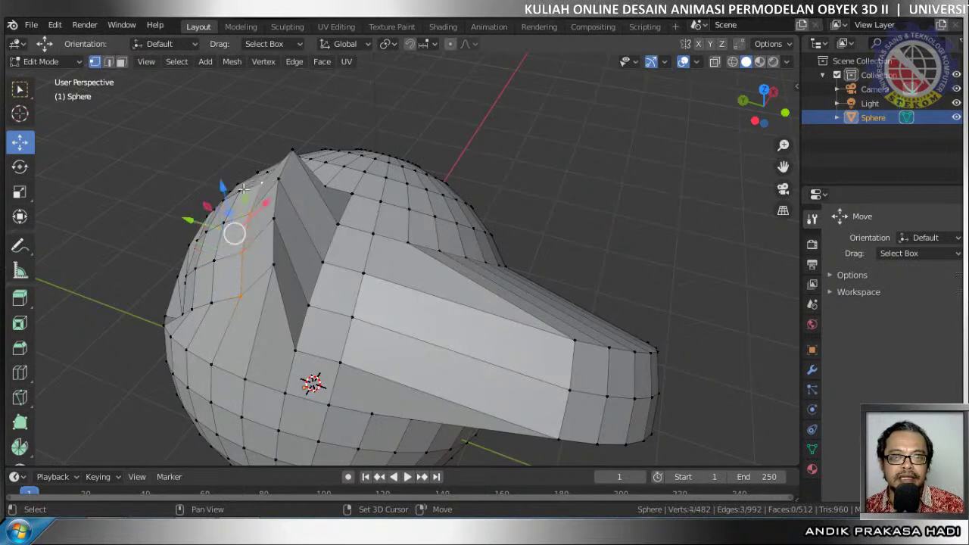
pyautogui.moveTo(222, 187); pyautogui.dragTo(217, 161)
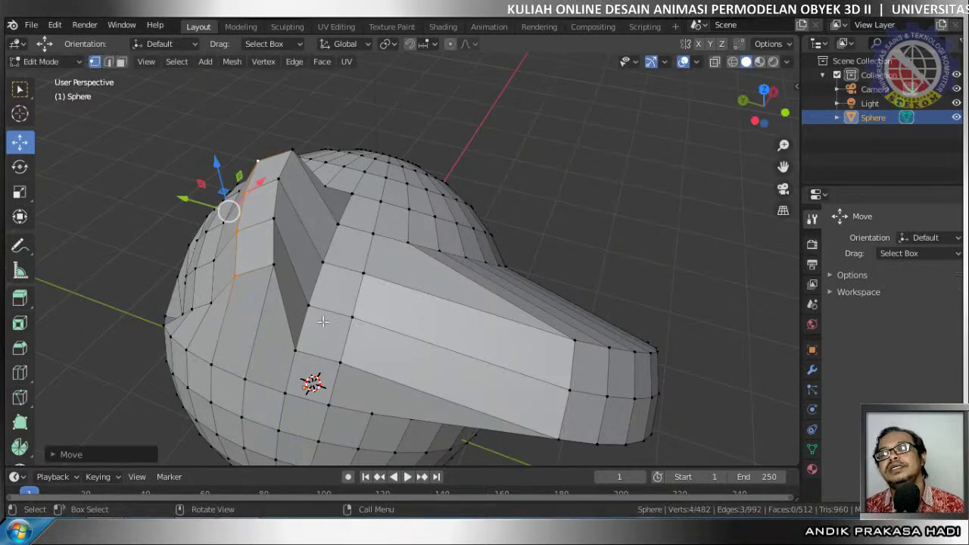
# Inspect the raised ridge from another angle and undo the vertical moves of both vertex columns
pyautogui.moveTo(321, 269); pyautogui.dragTo(333, 237, button='middle')
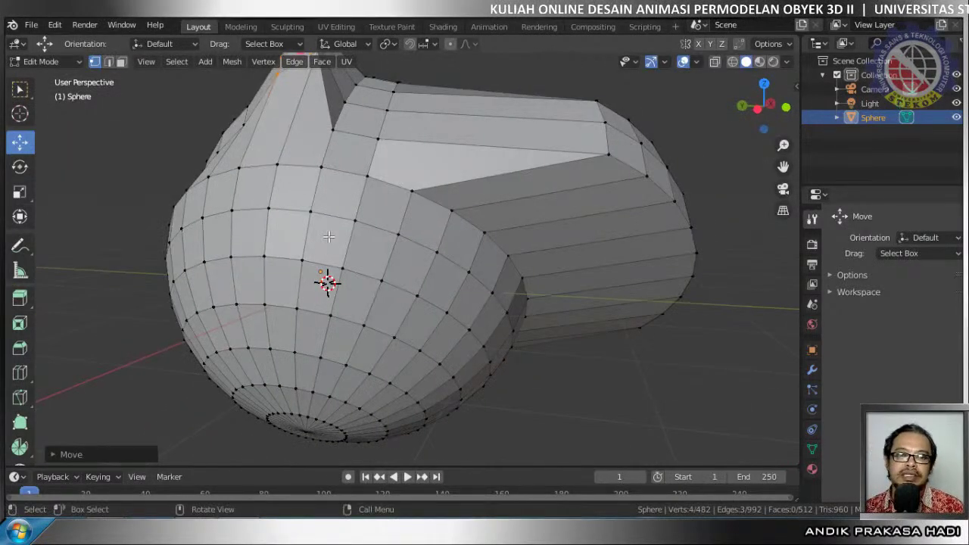
pyautogui.scroll(-3, 329, 237)
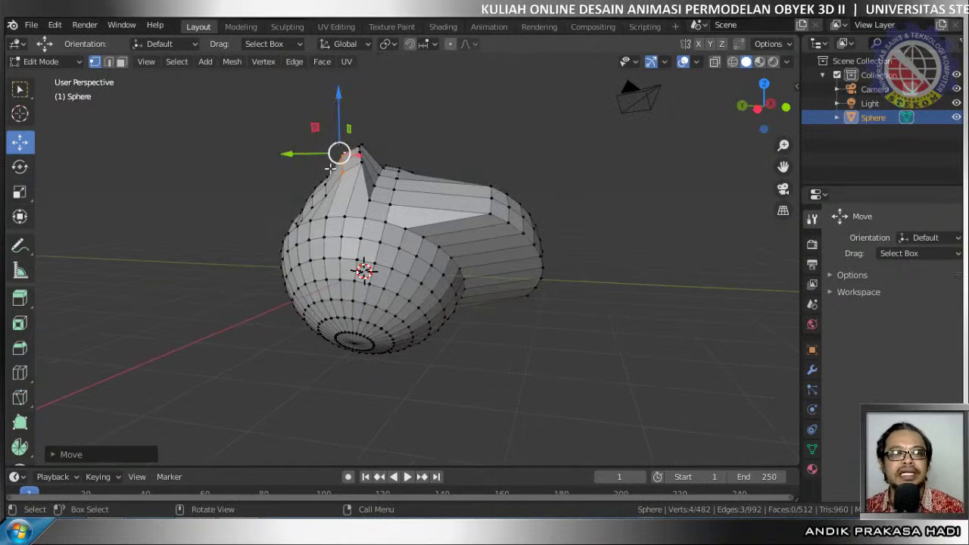
pyautogui.hotkey('ctrl', 'z')
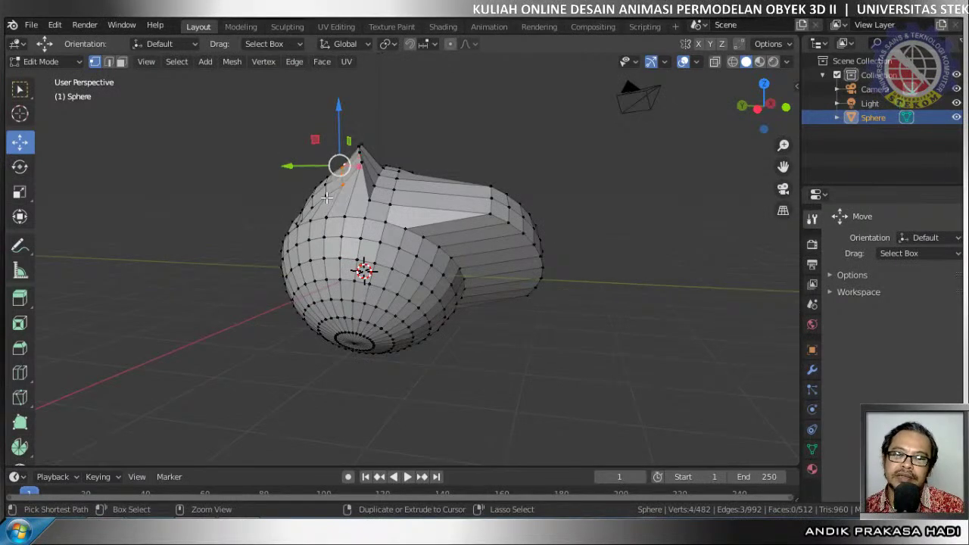
pyautogui.hotkey('ctrl', 'z')
pyautogui.hotkey('ctrl', 'z')
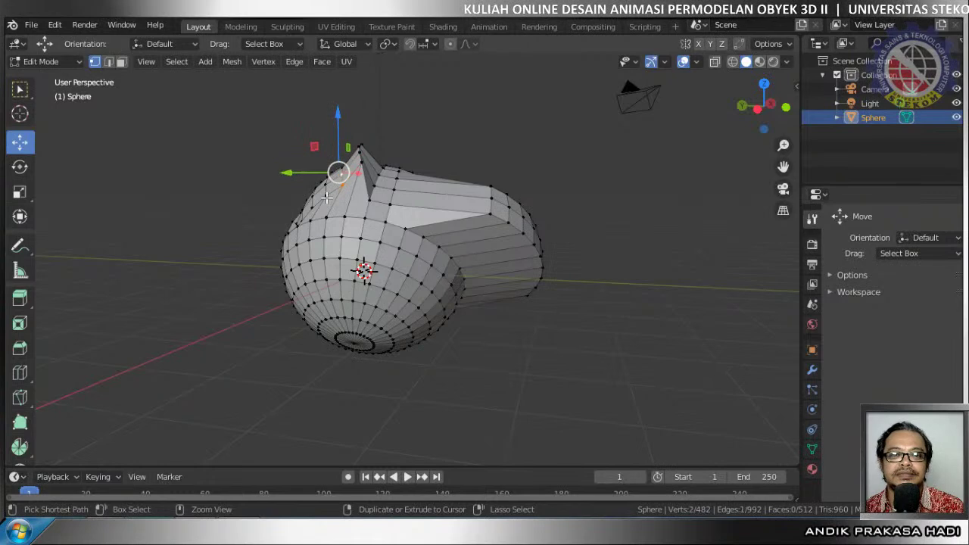
pyautogui.hotkey('ctrl', 'z')
pyautogui.hotkey('ctrl', 'z')
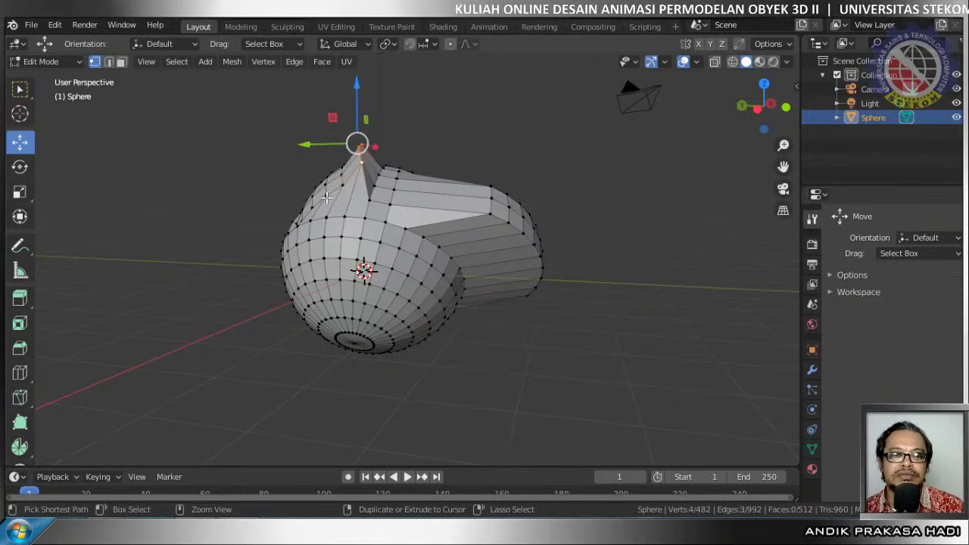
pyautogui.hotkey('ctrl', 'z')
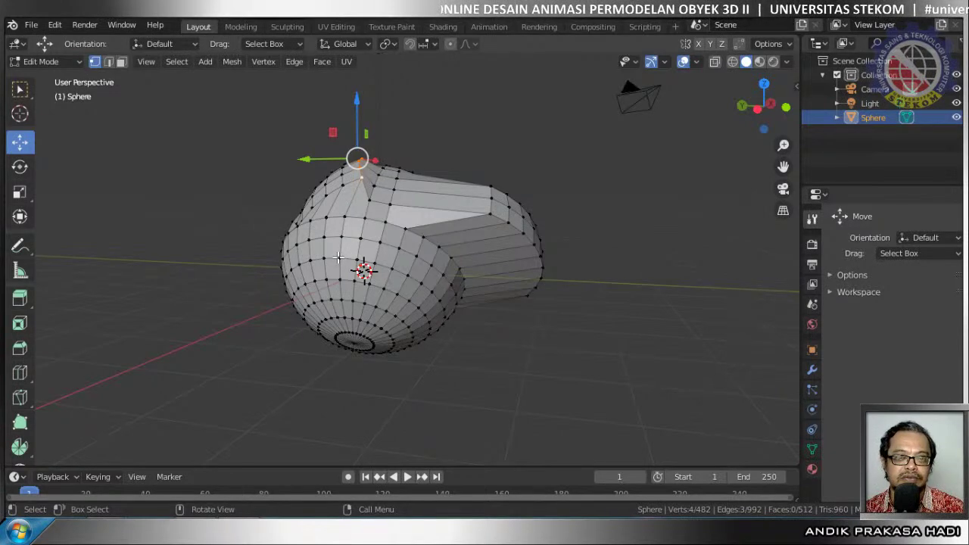
# Select a single vertex on the sphere's side, turn on proportional editing, and activate the Select Box tool
pyautogui.click(338, 256)
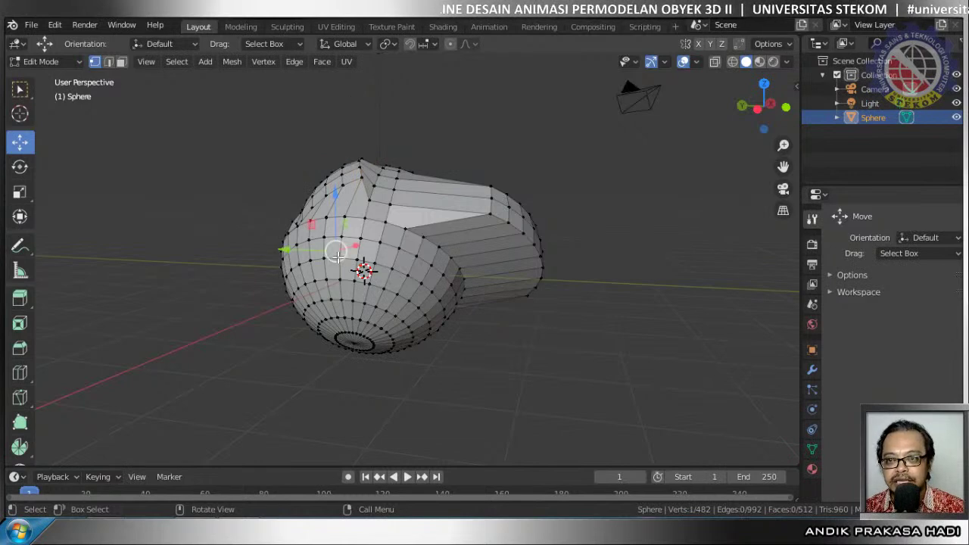
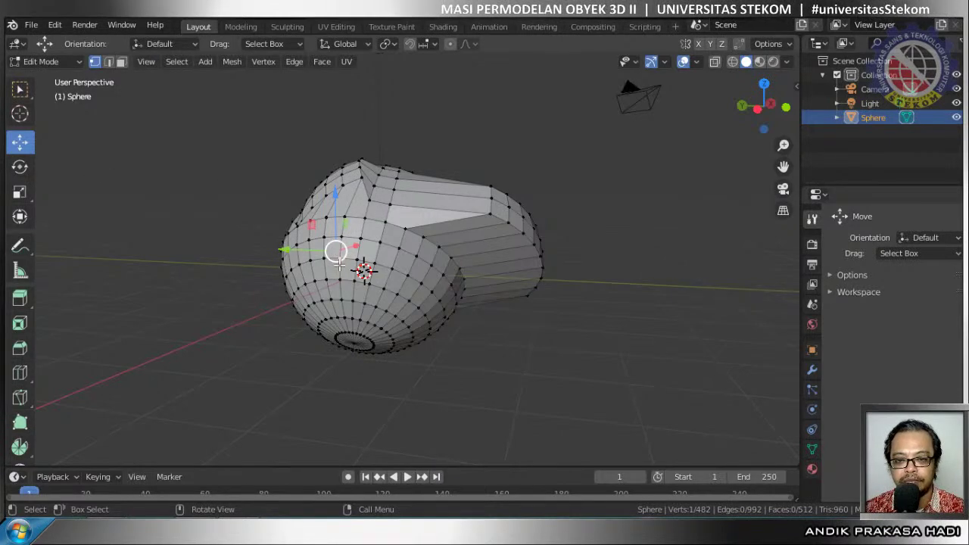
pyautogui.press('o')
pyautogui.scroll(4, 339, 264)
pyautogui.scroll(-2, 339, 266)
pyautogui.scroll(-4, 340, 269)
pyautogui.scroll(3, 333, 254)
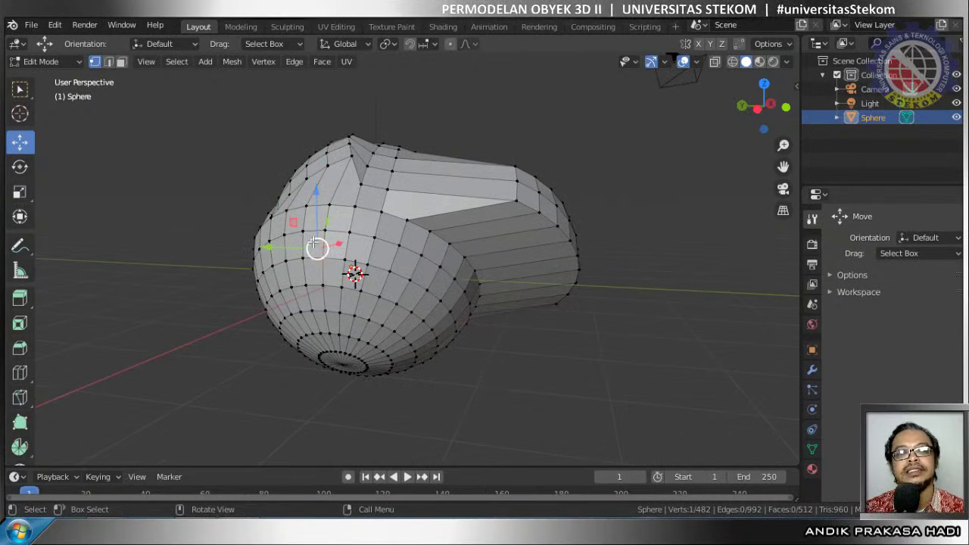
pyautogui.scroll(-1, 313, 241)
pyautogui.scroll(1, 314, 241)
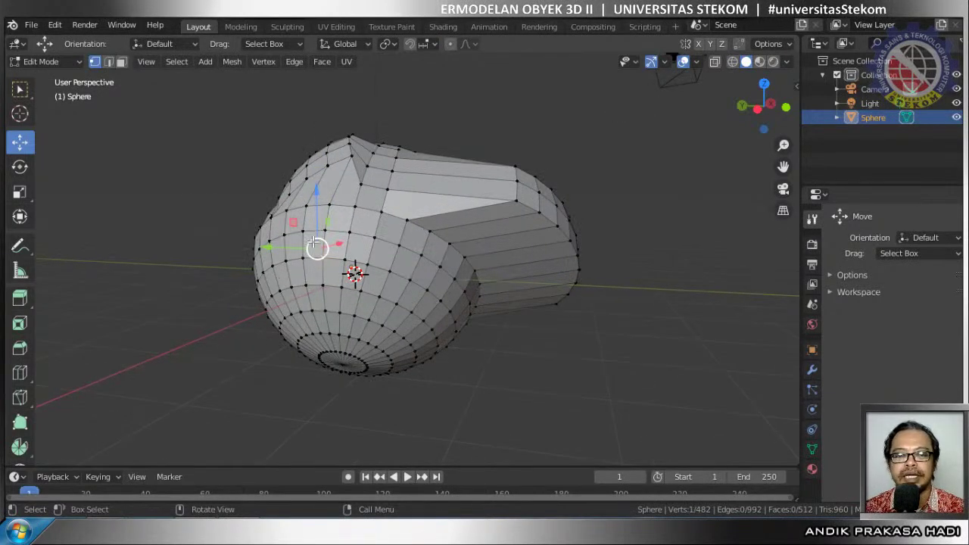
pyautogui.press('w')
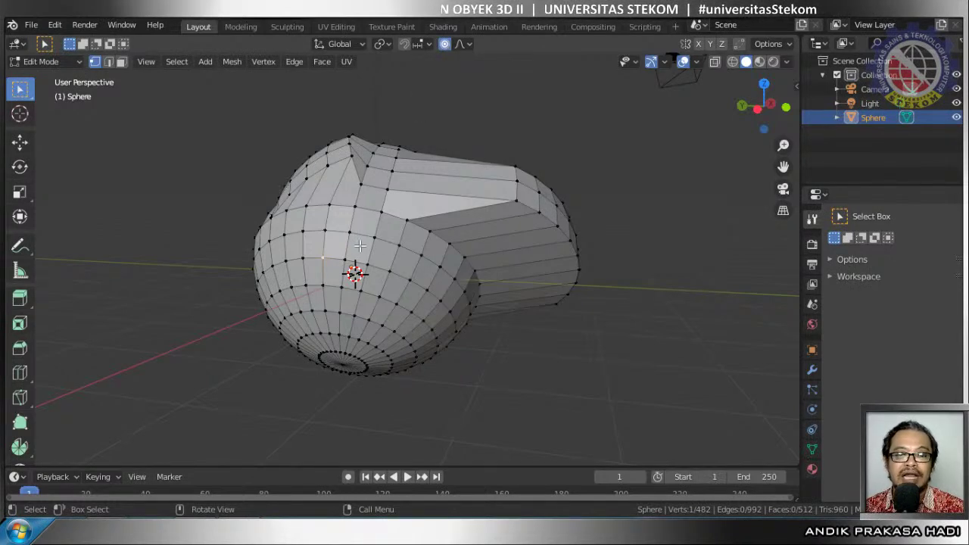
pyautogui.scroll(-4, 313, 259)
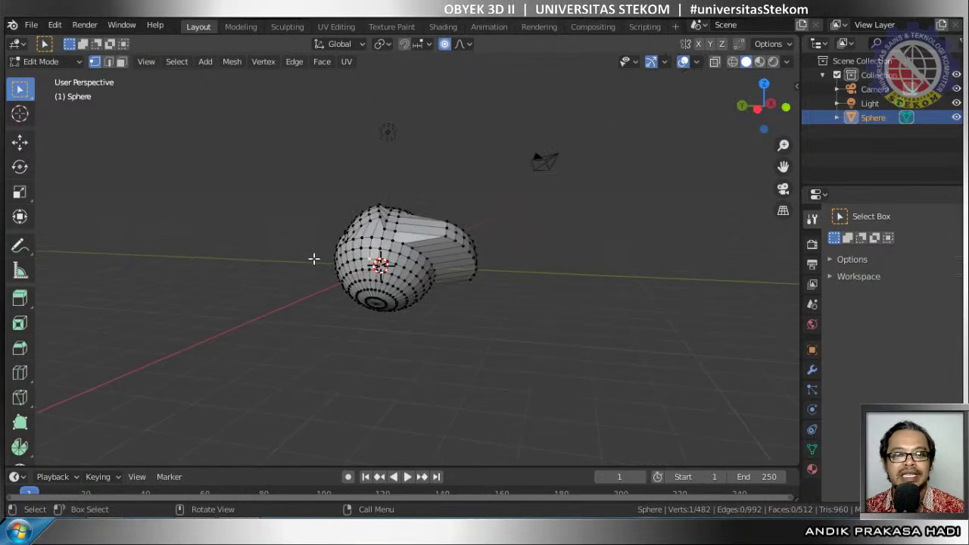
# Move the selected vertex sideways about 0.61 m across the sphere with proportional editing, trying several influence sizes and settling on 1.21
pyautogui.scroll(5, 314, 258)
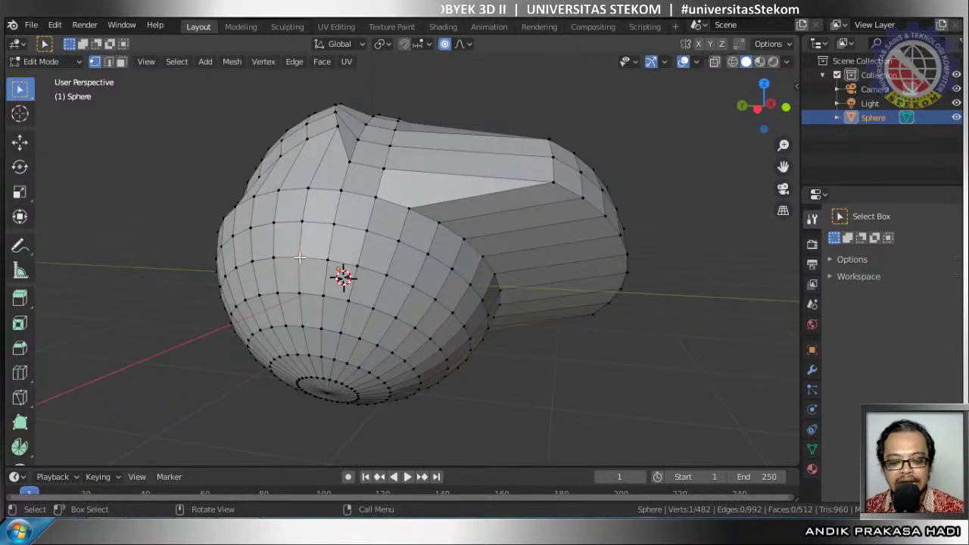
pyautogui.press('g')
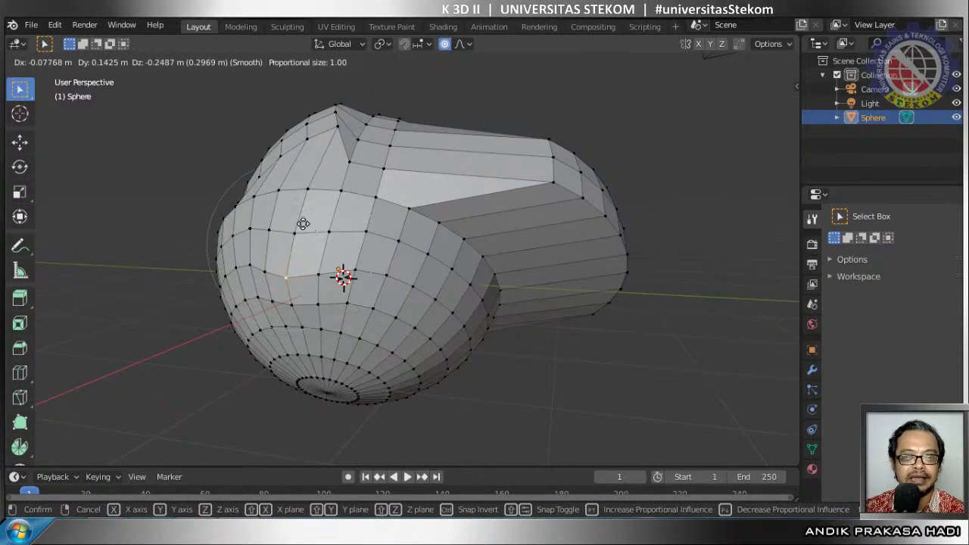
pyautogui.scroll(3, 292, 246)
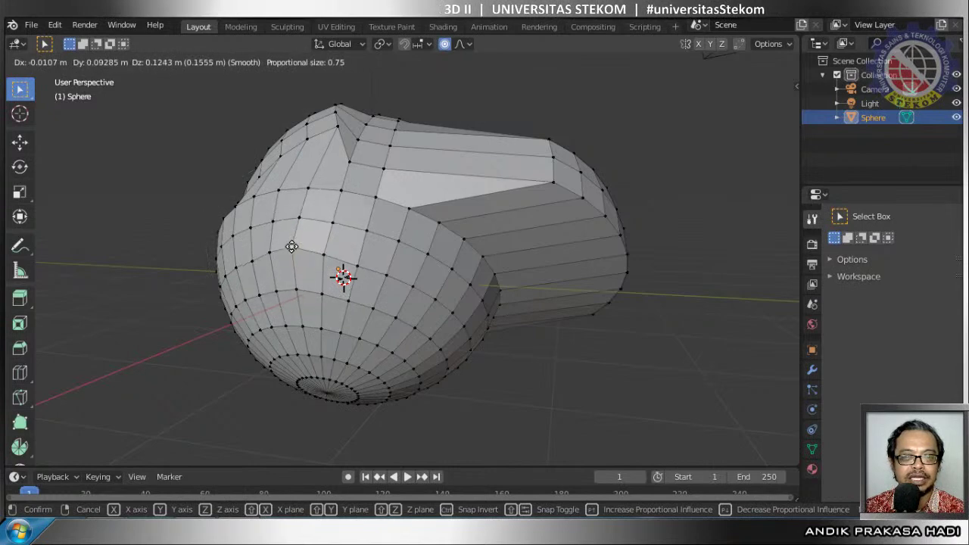
pyautogui.scroll(-13, 291, 246)
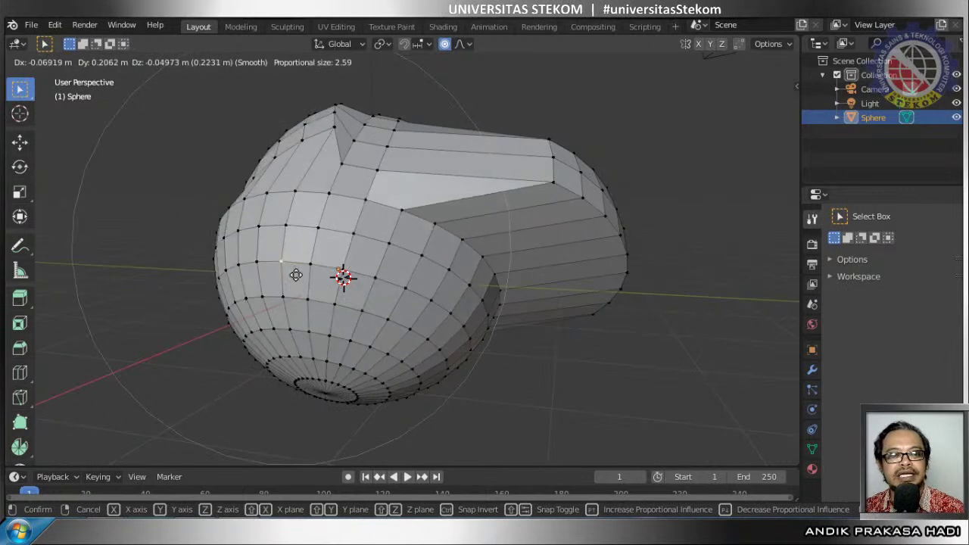
pyautogui.scroll(-4, 295, 280)
pyautogui.scroll(-5, 297, 283)
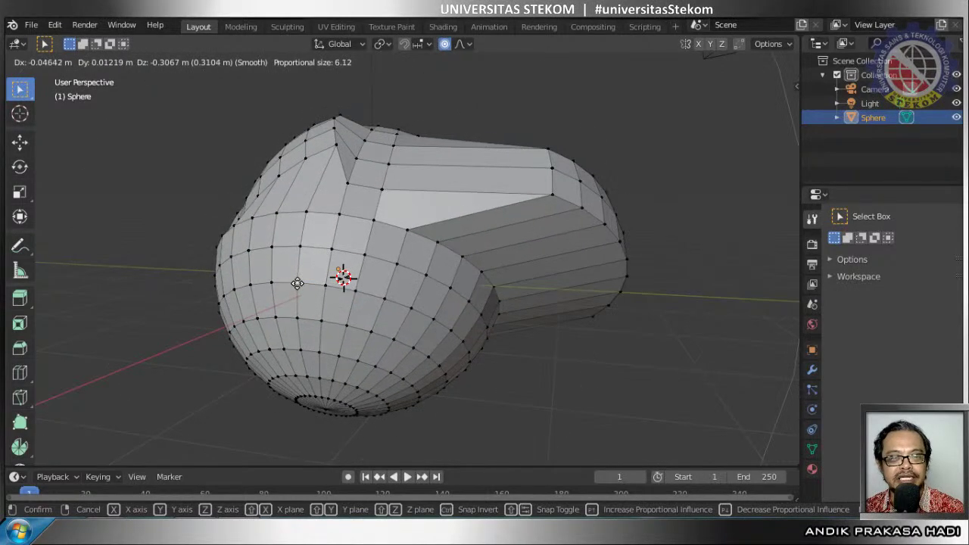
pyautogui.scroll(5, 296, 284)
pyautogui.scroll(5, 297, 283)
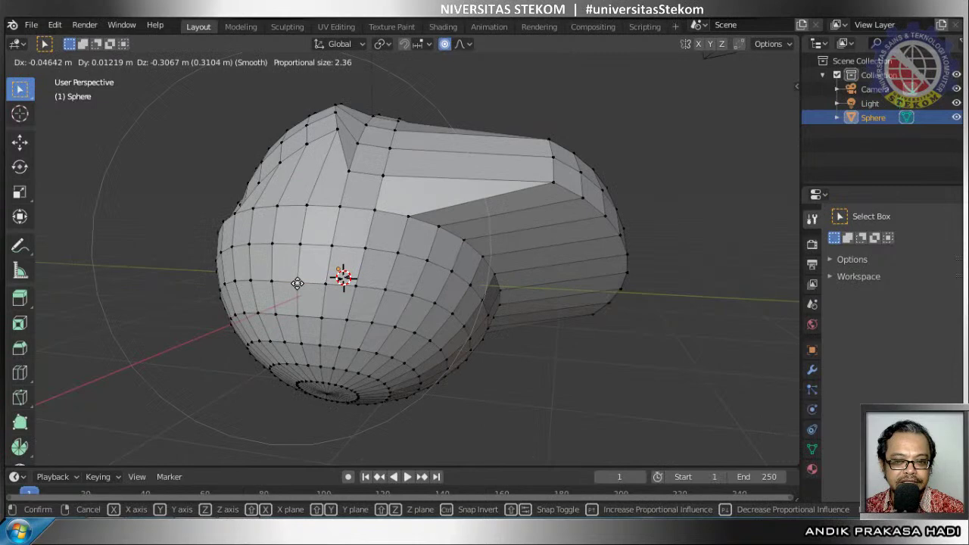
pyautogui.scroll(4, 296, 283)
pyautogui.scroll(3, 296, 283)
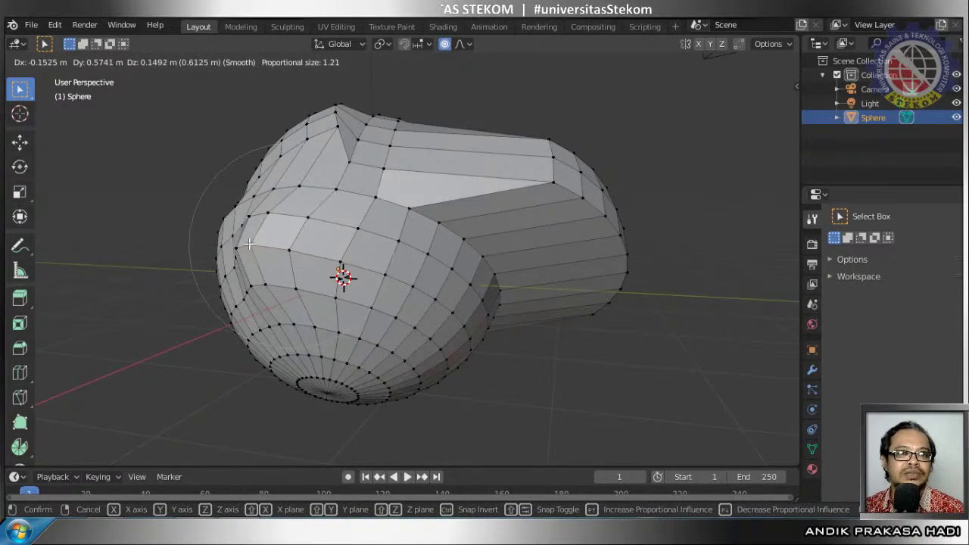
pyautogui.click(249, 244)
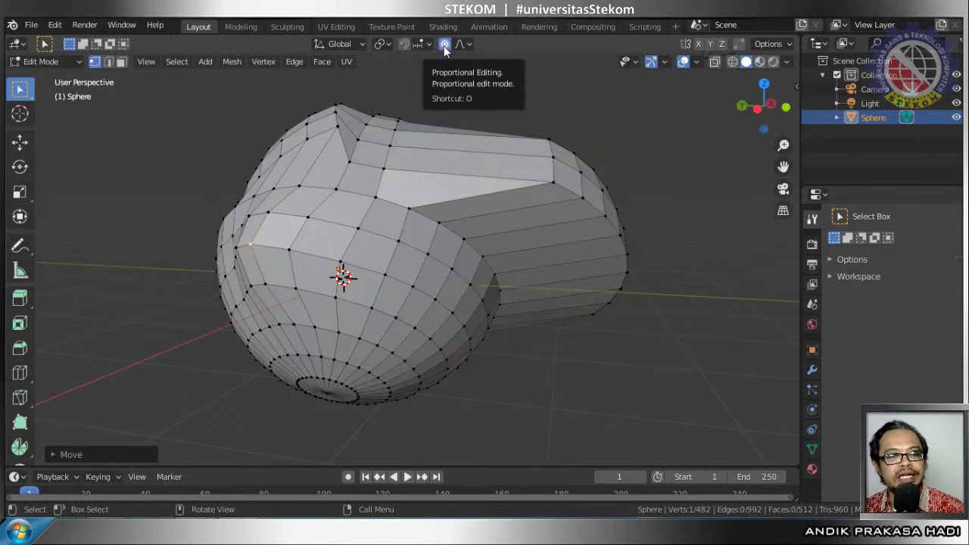
# Select a different single vertex on the lower part of the sphere
pyautogui.moveTo(351, 236); pyautogui.dragTo(169, 178, button='middle')
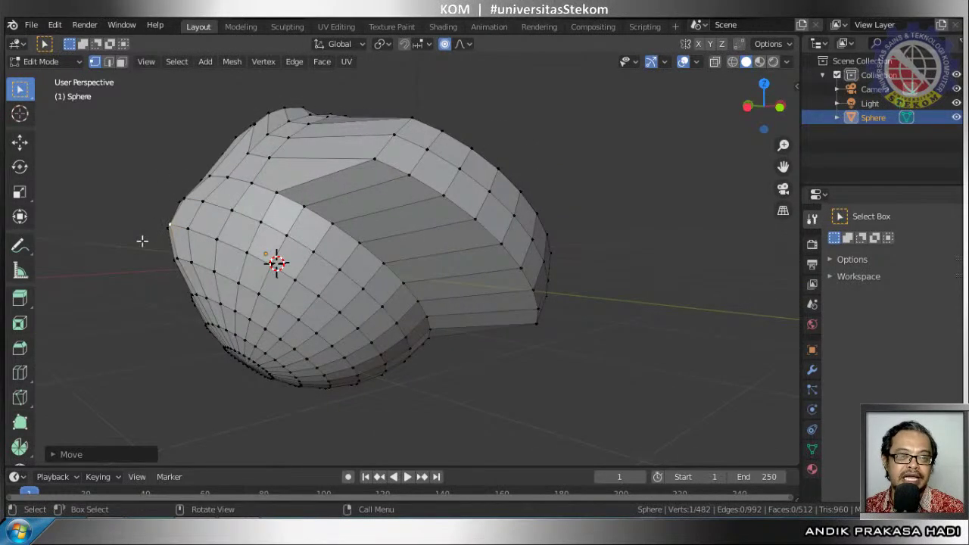
pyautogui.rightClick(279, 312)
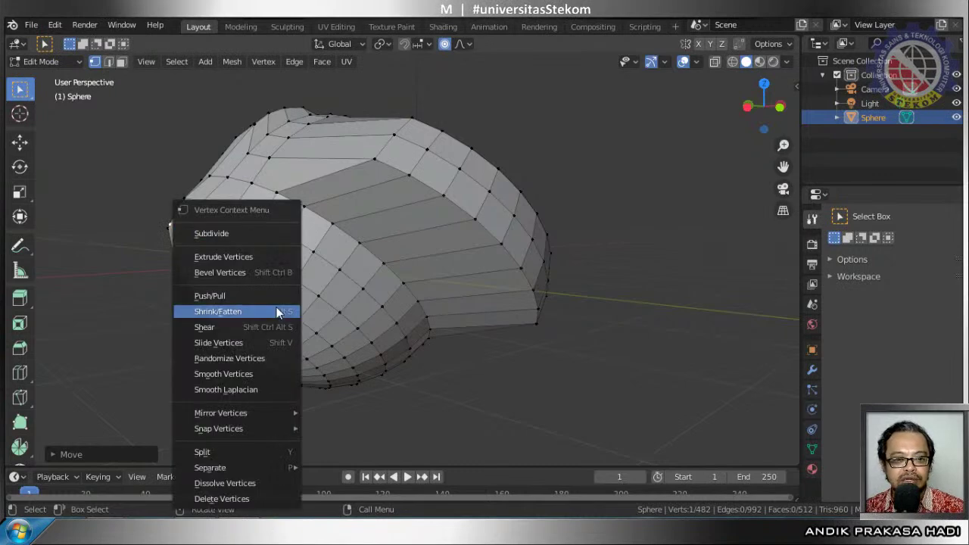
pyautogui.click(287, 311)
pyautogui.rightClick(298, 320)
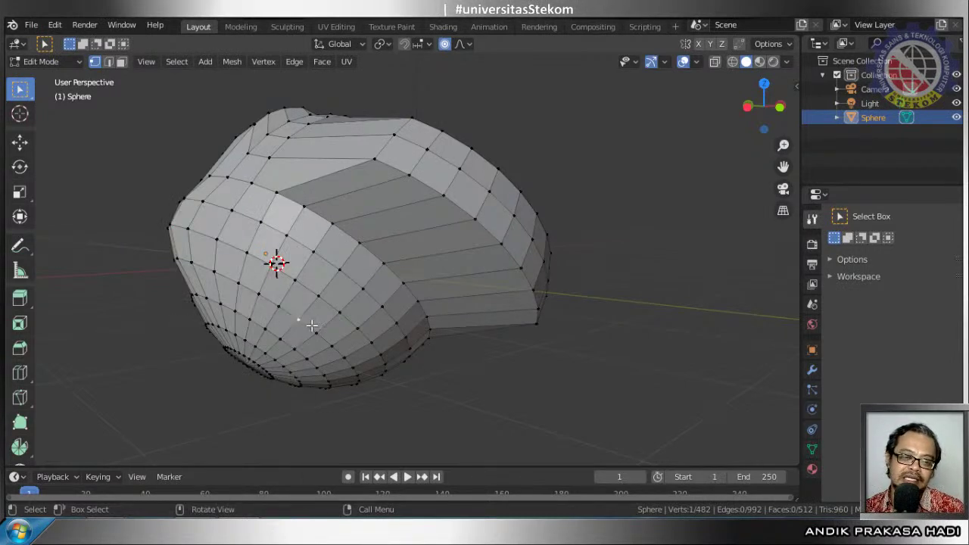
# Turn off proportional editing and try to scale the single selected vertex
pyautogui.press('o')
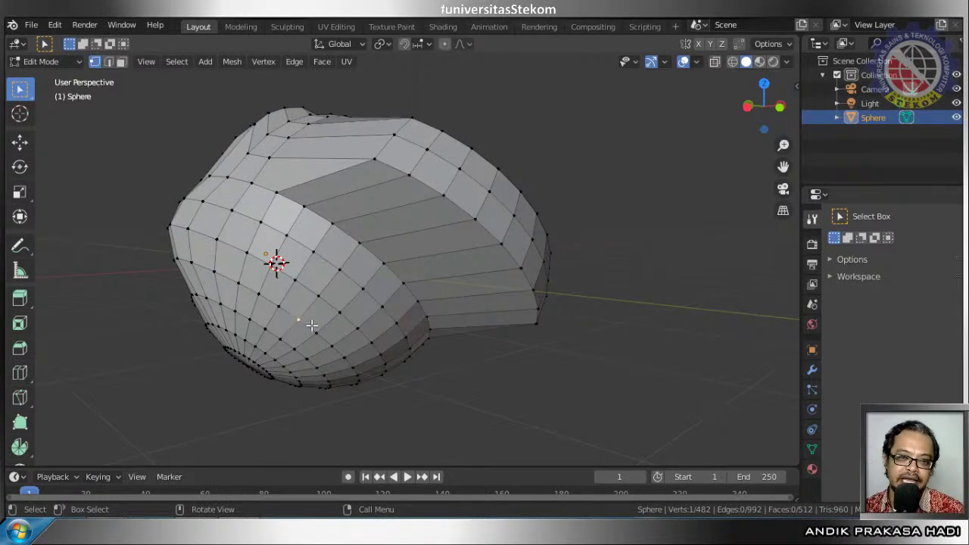
pyautogui.press('s')
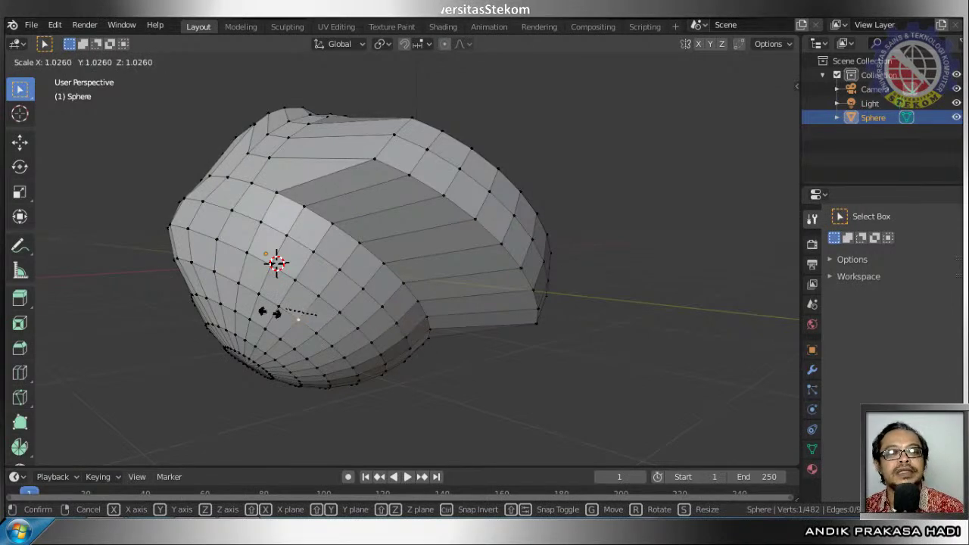
pyautogui.click(190, 301)
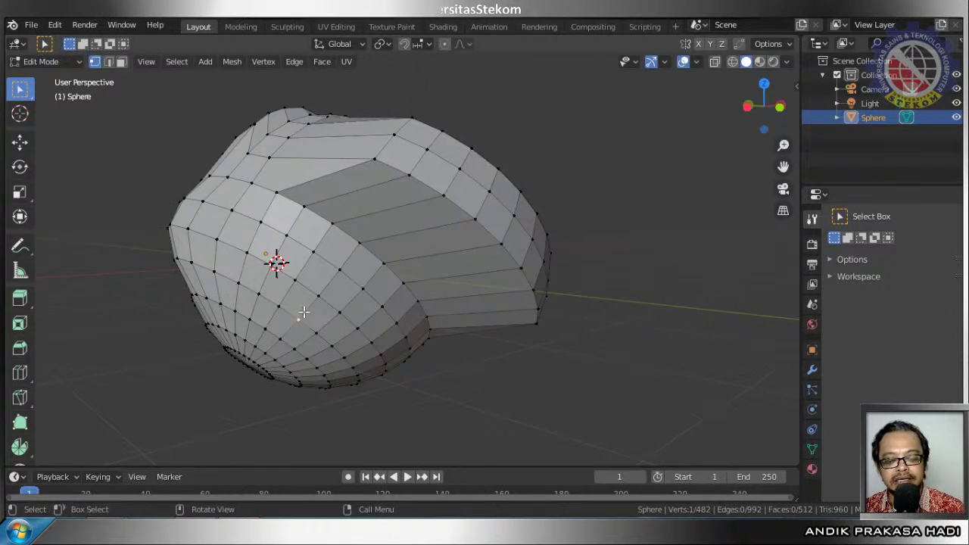
# Turn proportional editing back on and pull the lower vertex down about 0.73 m with a proportional size of 1.95
pyautogui.press('o')
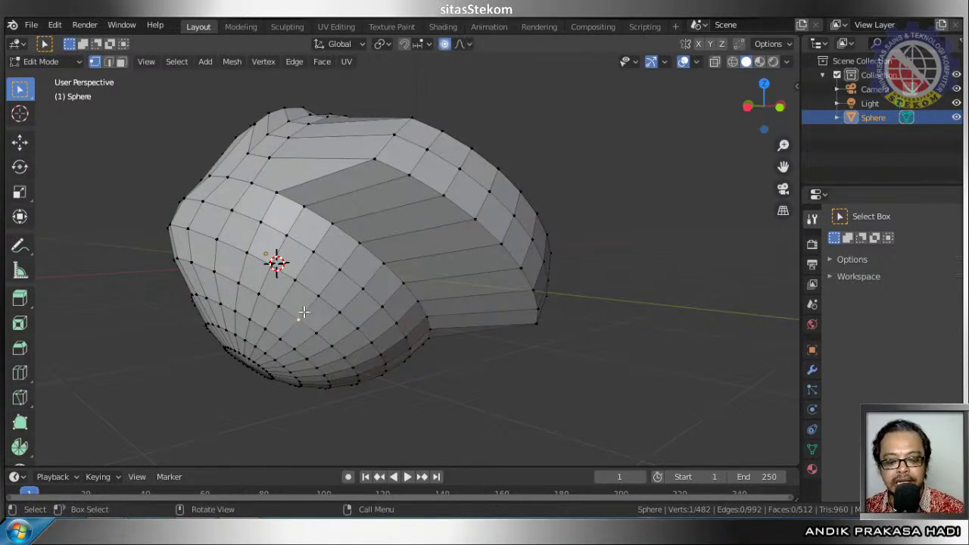
pyautogui.press('g')
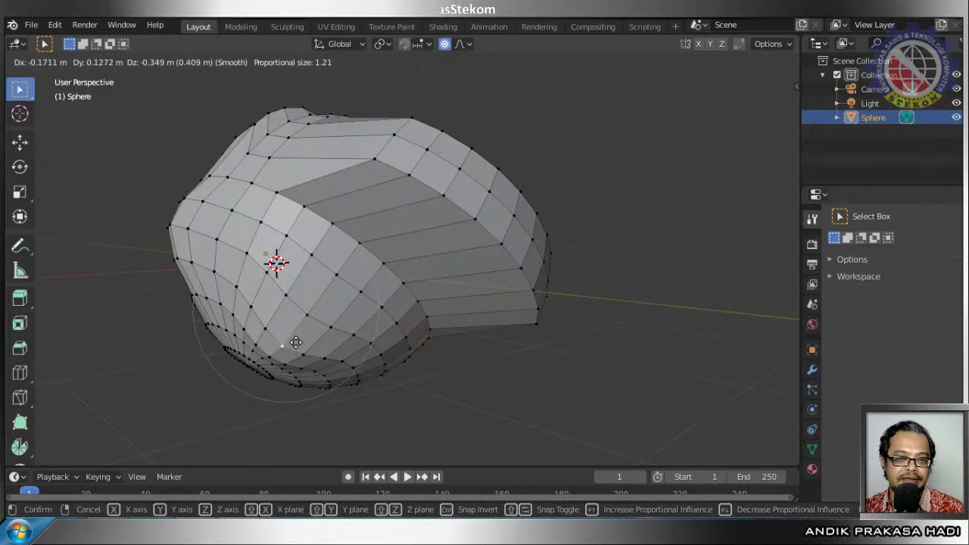
pyautogui.scroll(1, 300, 341)
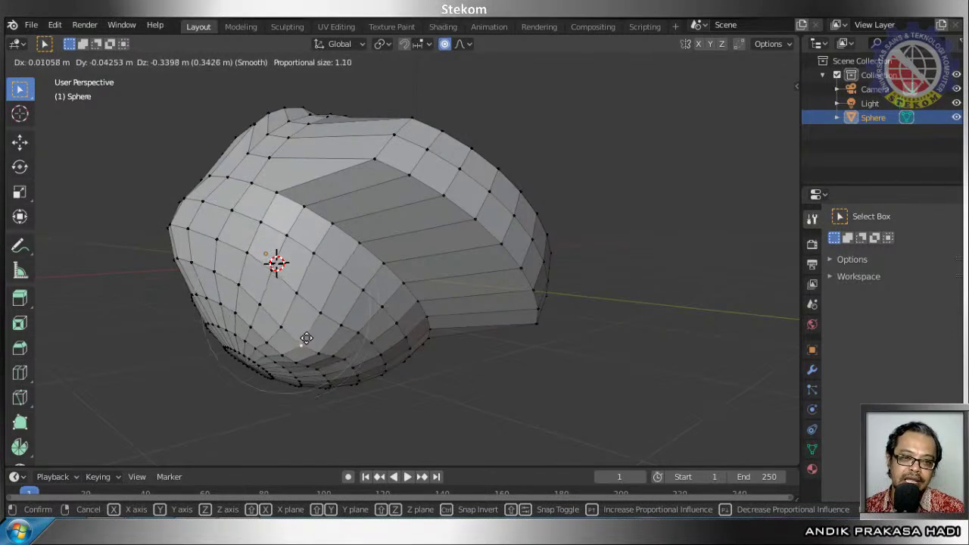
pyautogui.scroll(-4, 305, 339)
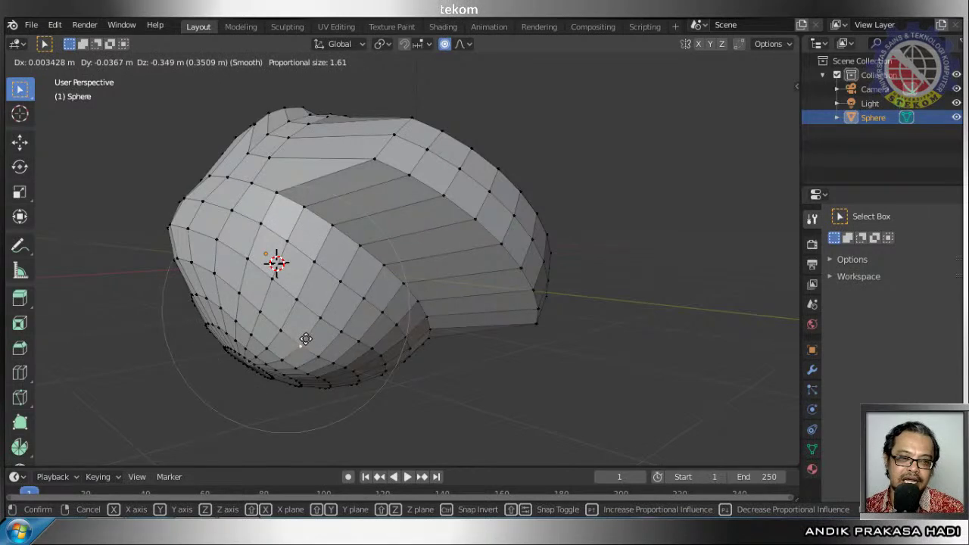
pyautogui.scroll(-3, 305, 338)
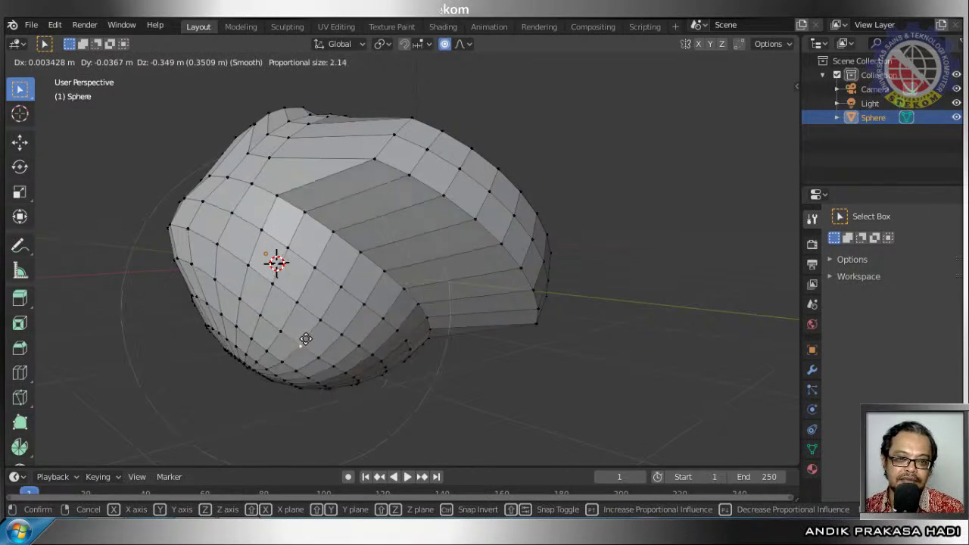
pyautogui.scroll(4, 305, 338)
pyautogui.scroll(3, 305, 339)
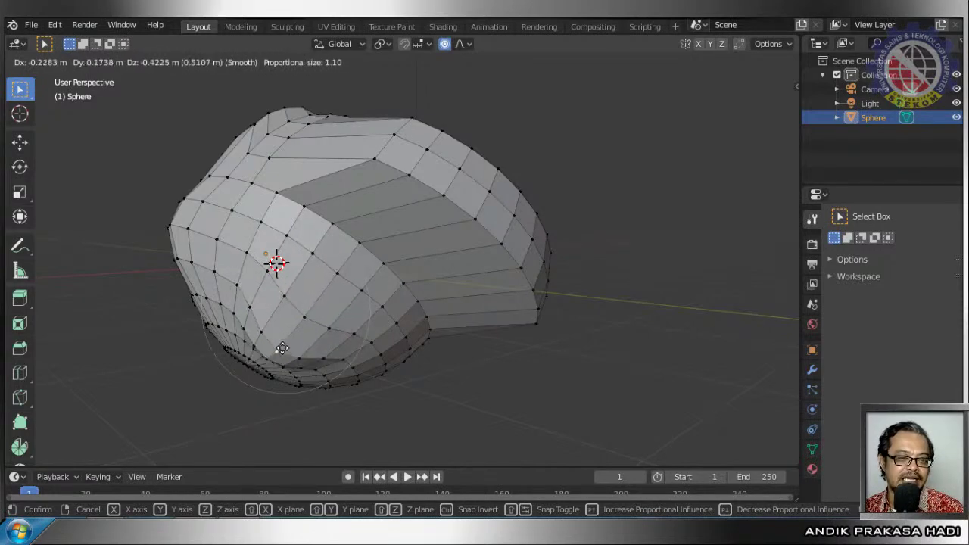
pyautogui.scroll(-4, 281, 348)
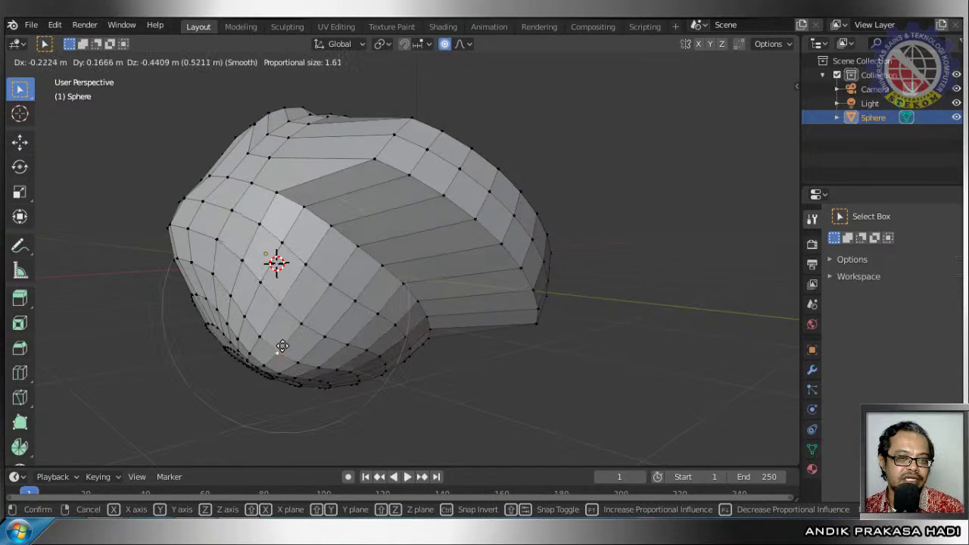
pyautogui.scroll(-2, 282, 348)
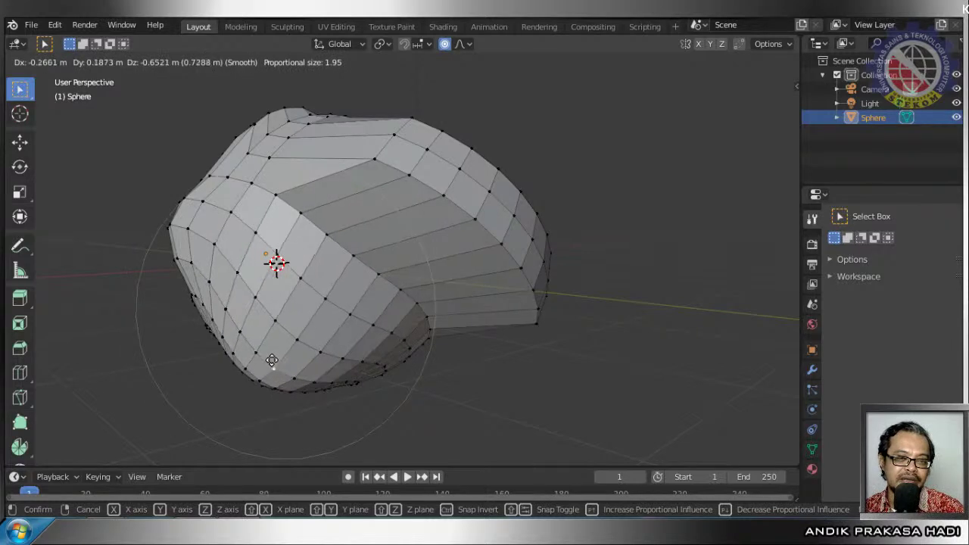
pyautogui.click(274, 359)
# Return to Object Mode and delete the deformed sphere
pyautogui.moveTo(418, 338); pyautogui.dragTo(232, 324, button='middle')
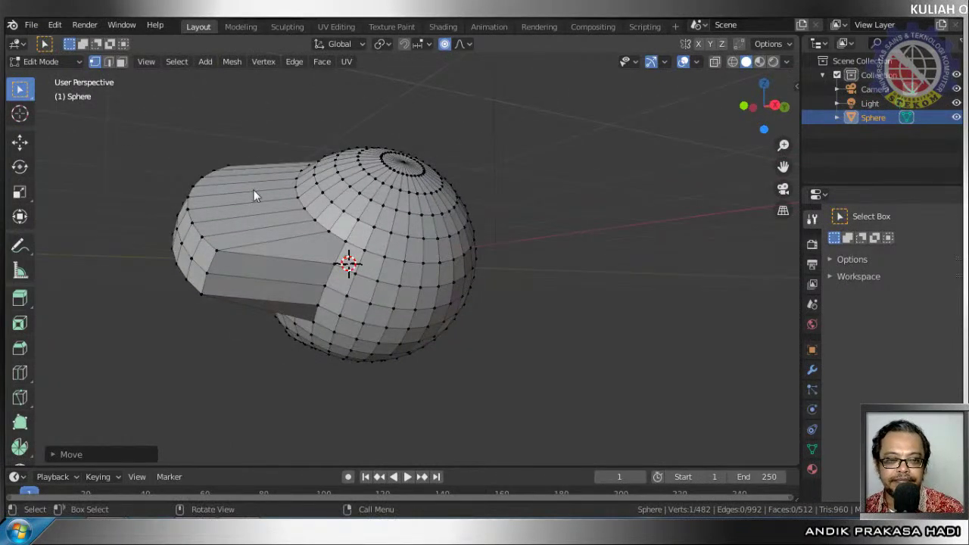
pyautogui.press('Tab')
pyautogui.press('Delete')
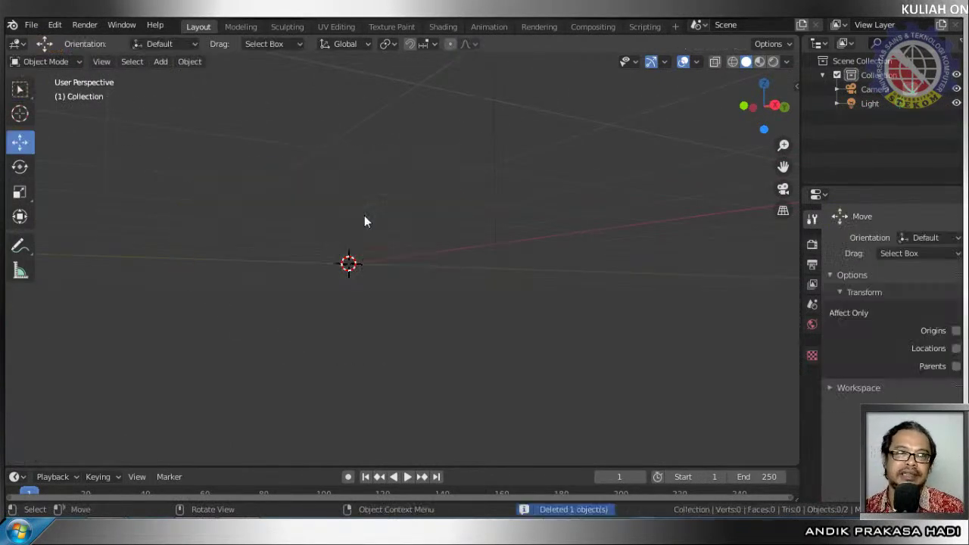
# Add a torus mesh to the scene and frame it in an angled view from above
pyautogui.hotkey('shift', 'a')
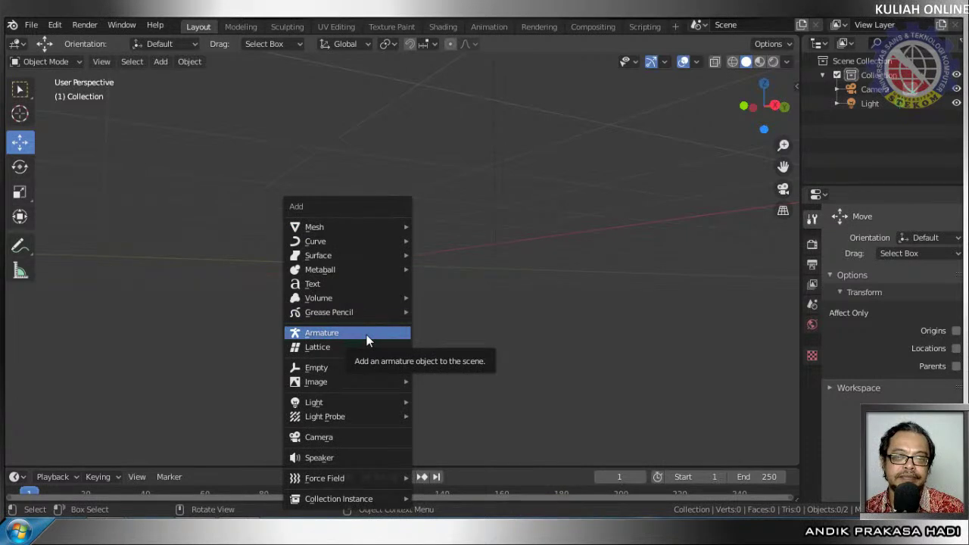
pyautogui.moveTo(369, 224)
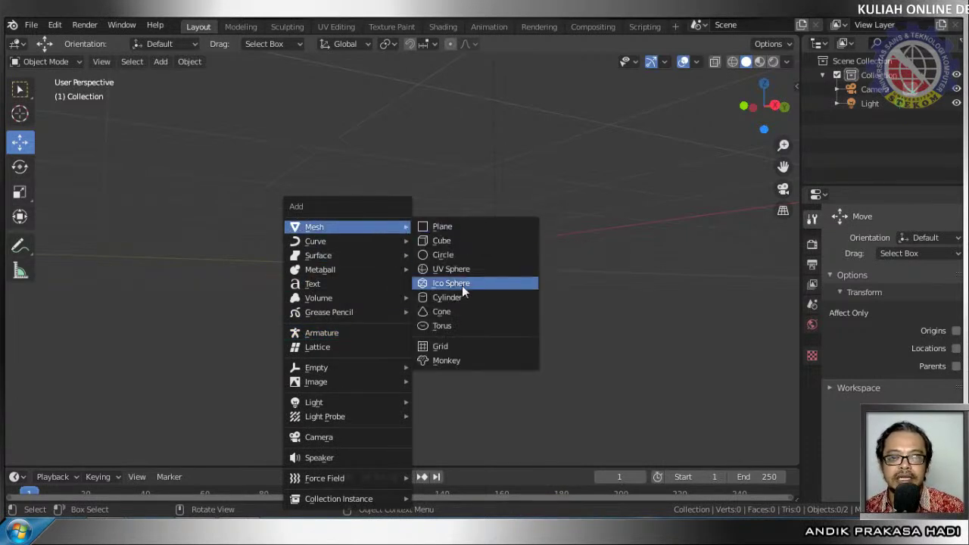
pyautogui.click(457, 327)
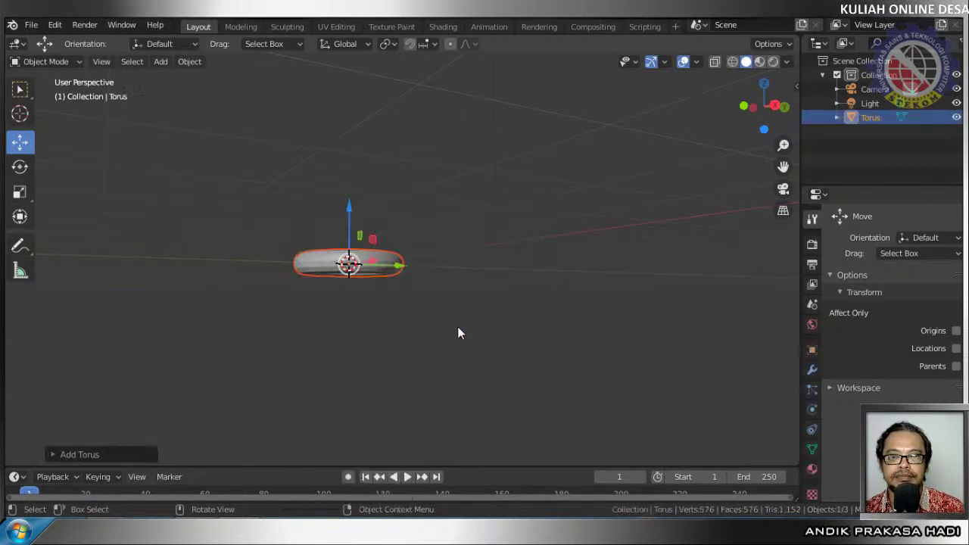
pyautogui.moveTo(402, 277); pyautogui.dragTo(392, 175, button='middle')
pyautogui.scroll(3, 392, 174)
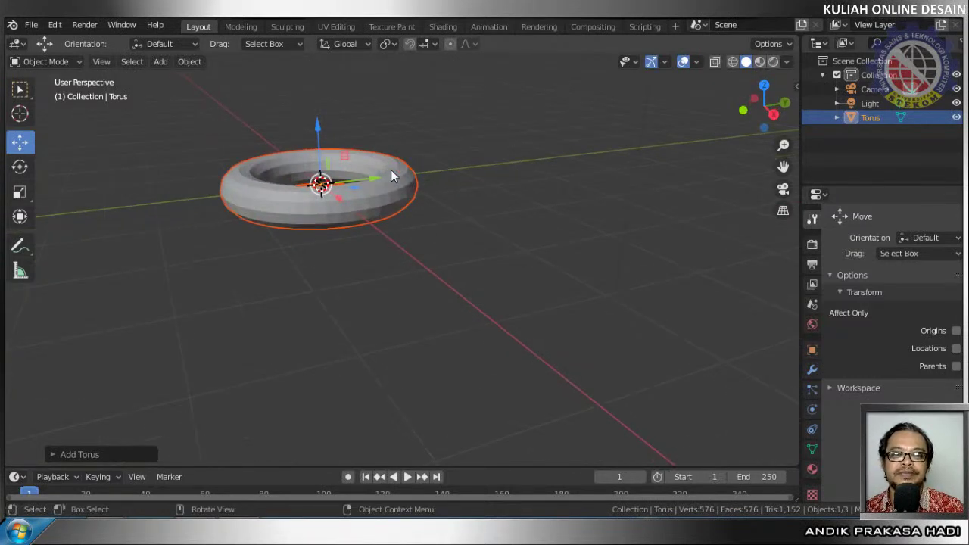
pyautogui.moveTo(392, 248); pyautogui.dragTo(393, 268, button='middle')
pyautogui.scroll(2, 351, 188)
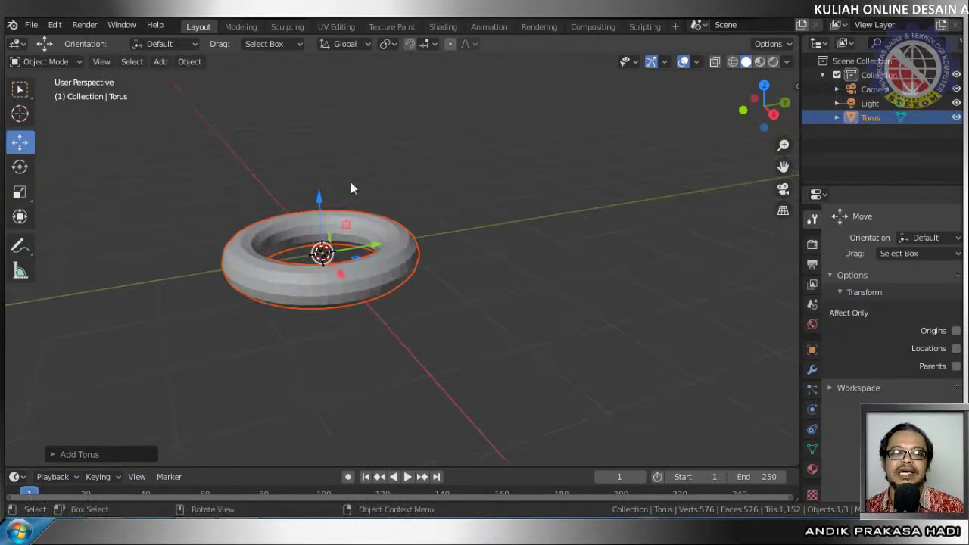
pyautogui.keyDown('shift'); pyautogui.moveTo(350, 188); pyautogui.dragTo(363, 224, button='middle'); pyautogui.keyUp('shift')
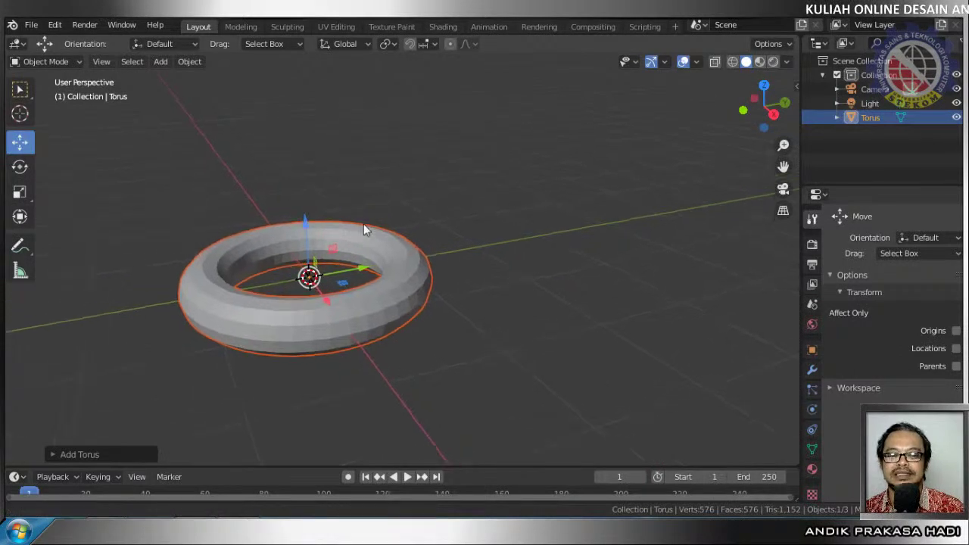
pyautogui.moveTo(292, 279); pyautogui.dragTo(340, 303, button='middle')
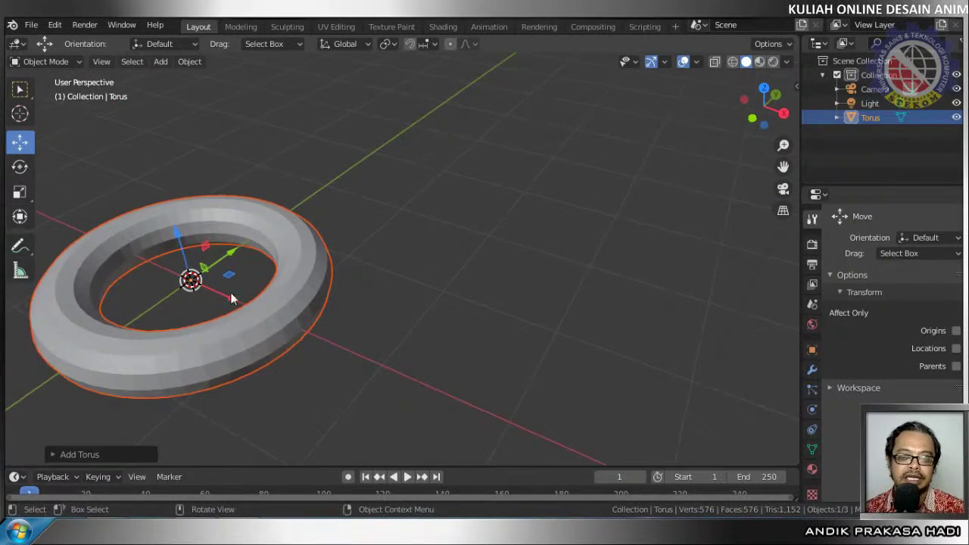
pyautogui.moveTo(223, 296); pyautogui.dragTo(555, 300, button='middle')
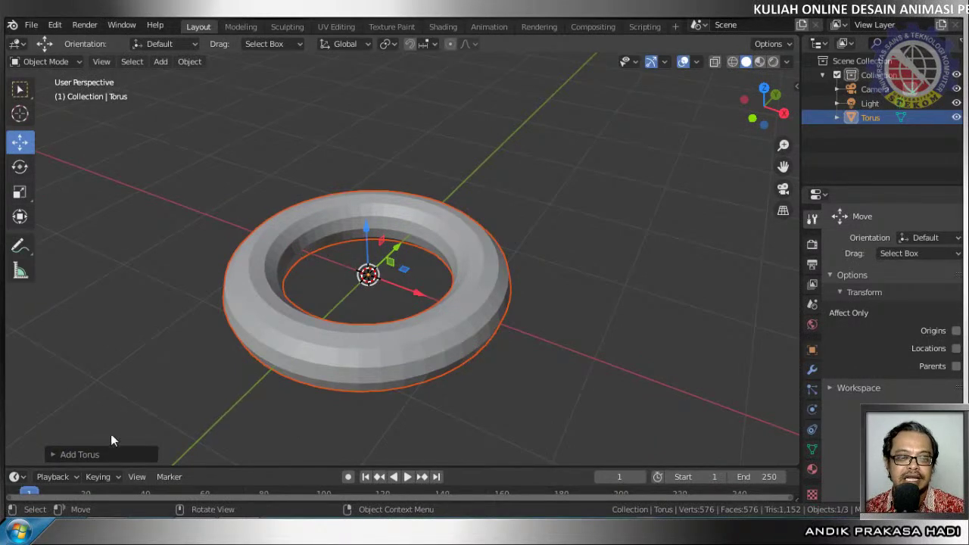
# Set the new torus to 48 major segments and 16 minor segments in its creation settings
pyautogui.click(91, 457)
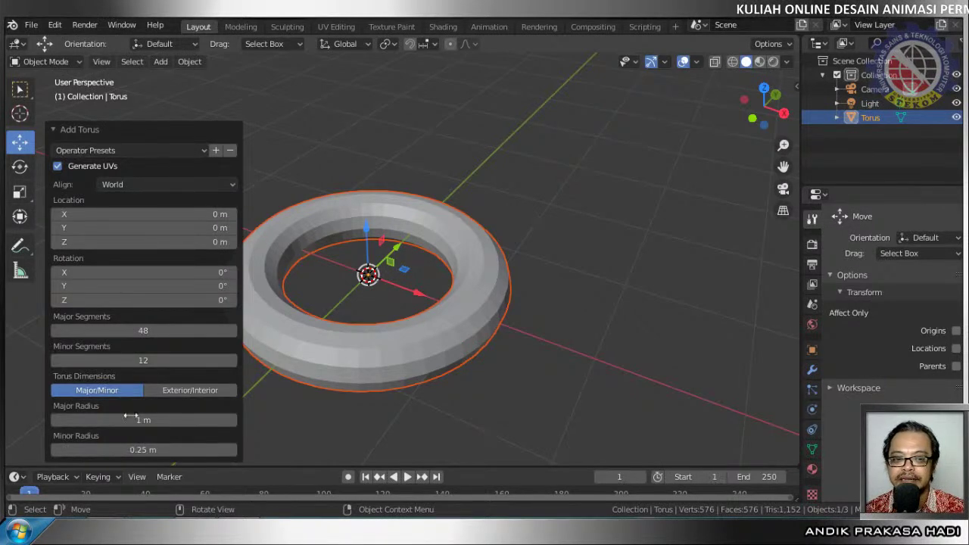
pyautogui.moveTo(142, 329)
pyautogui.mouseDown()
pyautogui.moveTo(126, 329)
pyautogui.moveTo(143, 330)
pyautogui.mouseUp()
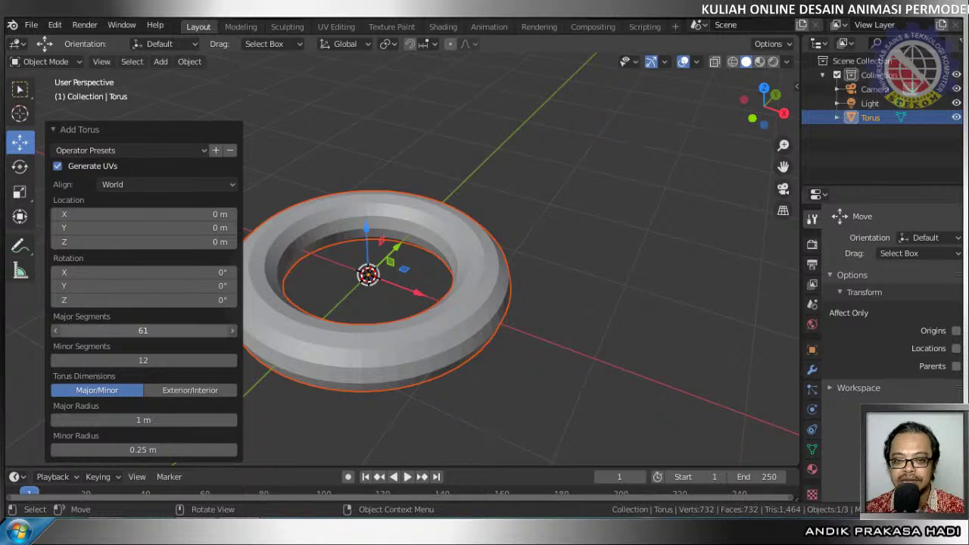
pyautogui.moveTo(143, 330); pyautogui.dragTo(137, 330)
pyautogui.click(146, 333)
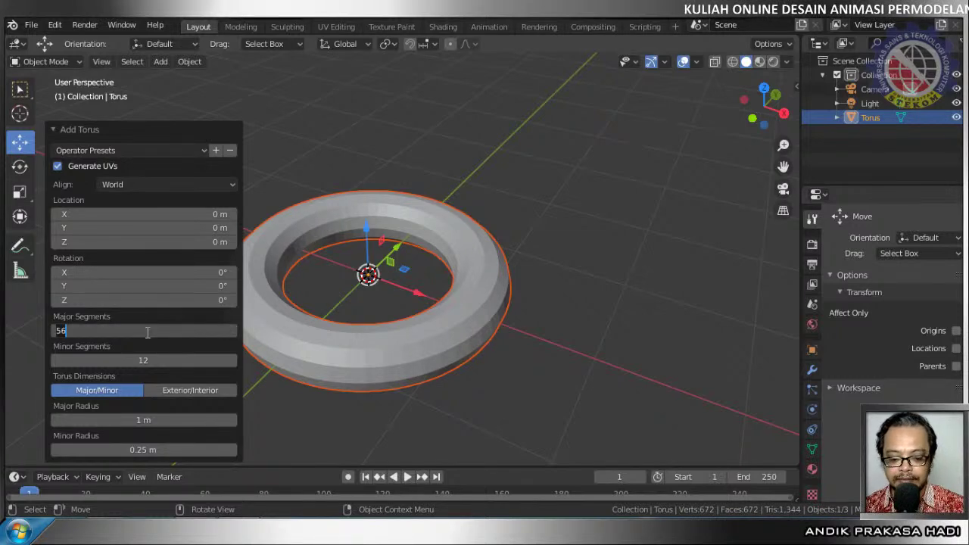
pyautogui.write('48')
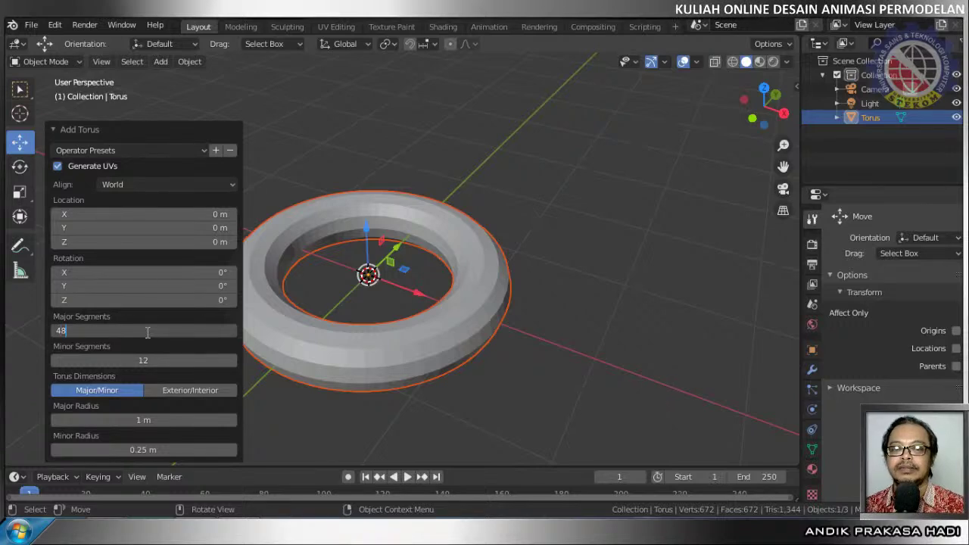
pyautogui.press('Return')
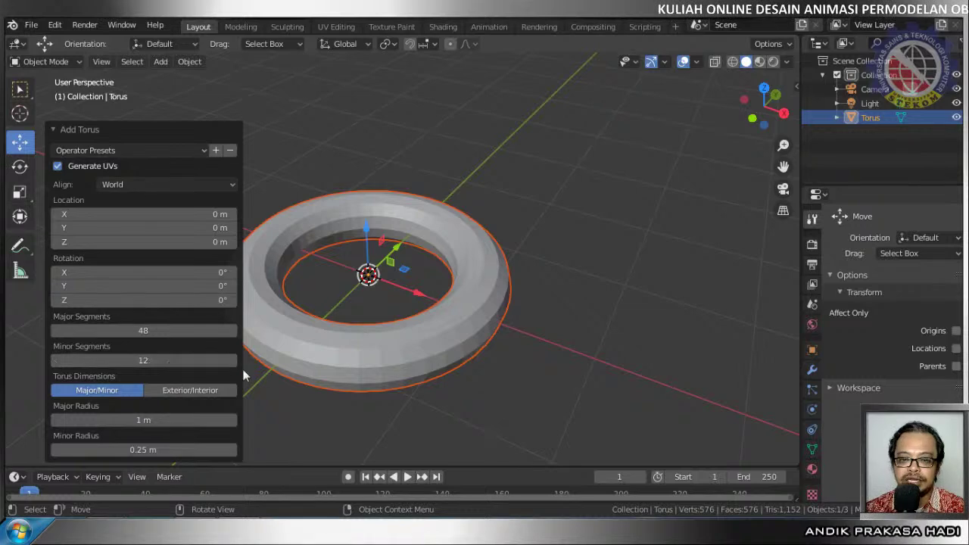
pyautogui.click(151, 361)
pyautogui.write('1')
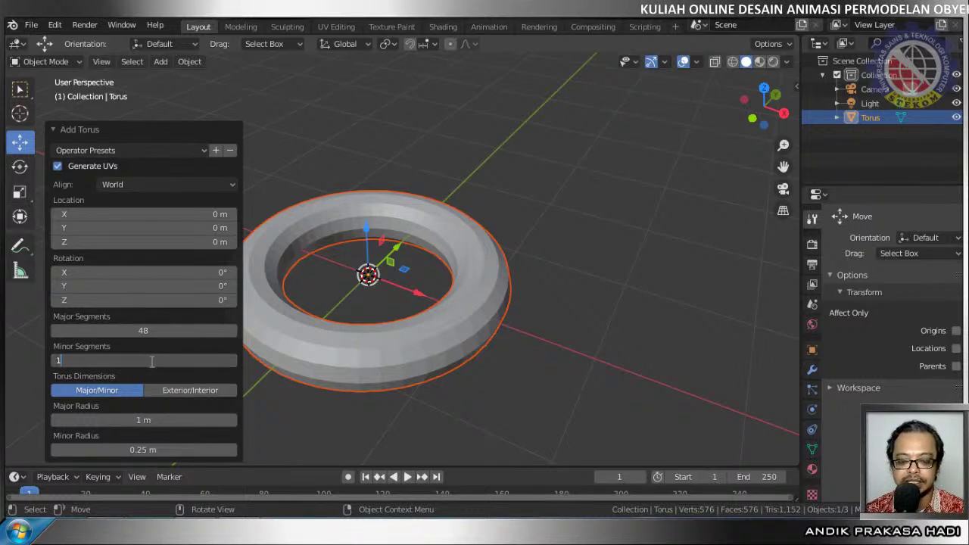
pyautogui.write('6')
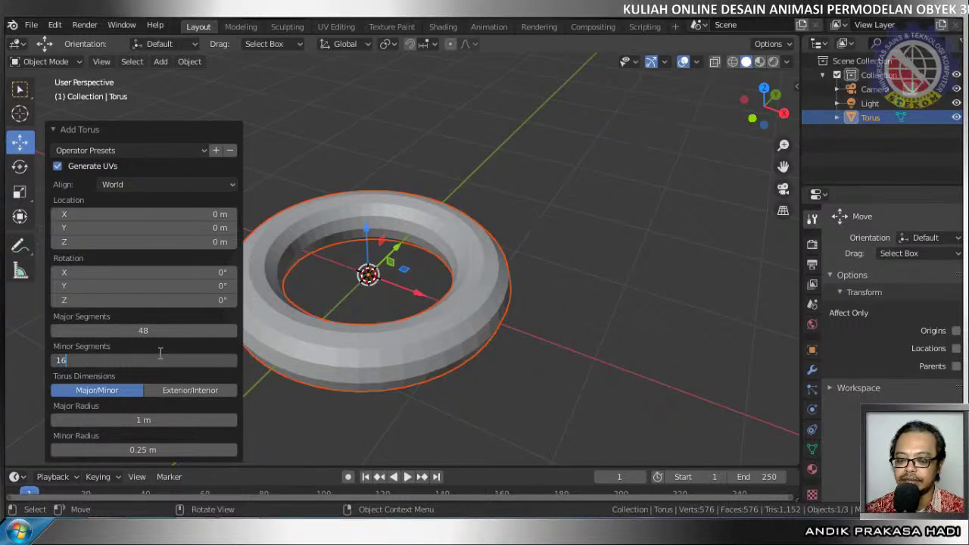
pyautogui.press('Return')
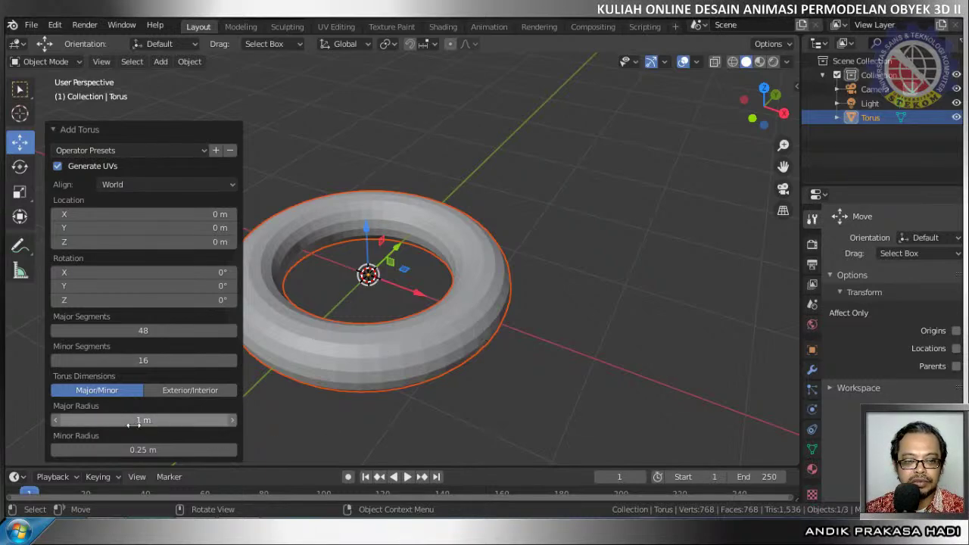
# Set the torus's major radius to 1.2 m and minor radius to 0.63 m, and collapse its creation settings
pyautogui.moveTo(143, 419); pyautogui.dragTo(155, 450)
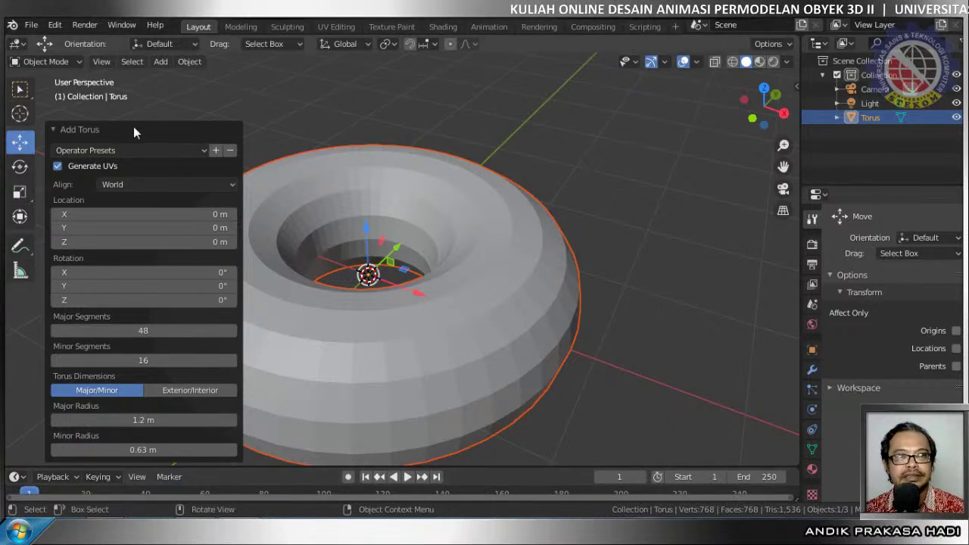
pyautogui.click(80, 130)
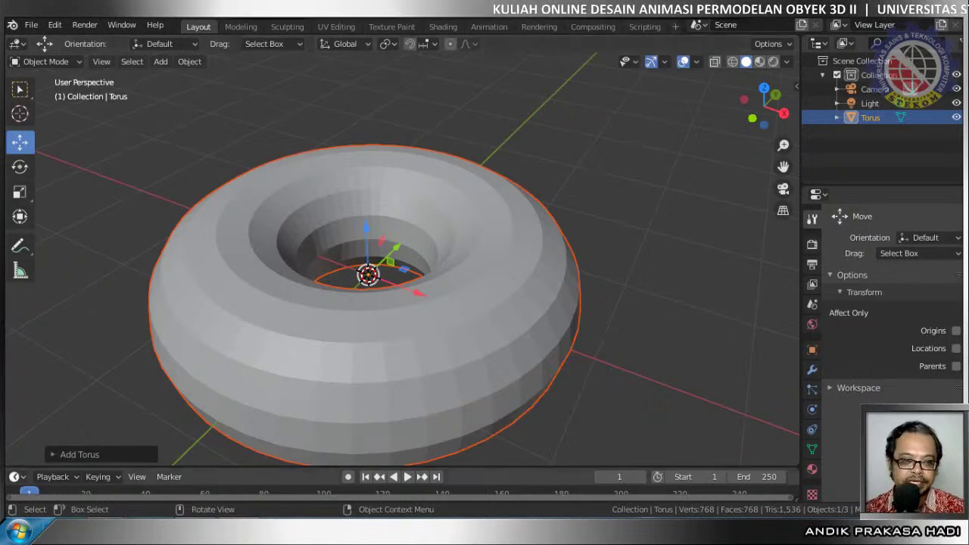
pyautogui.click(88, 455)
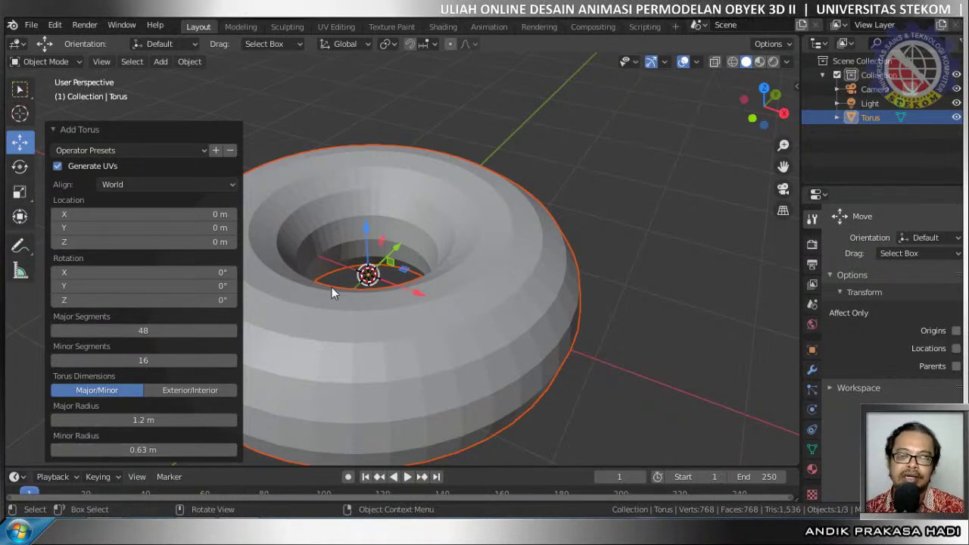
pyautogui.moveTo(468, 292); pyautogui.dragTo(467, 331, button='middle')
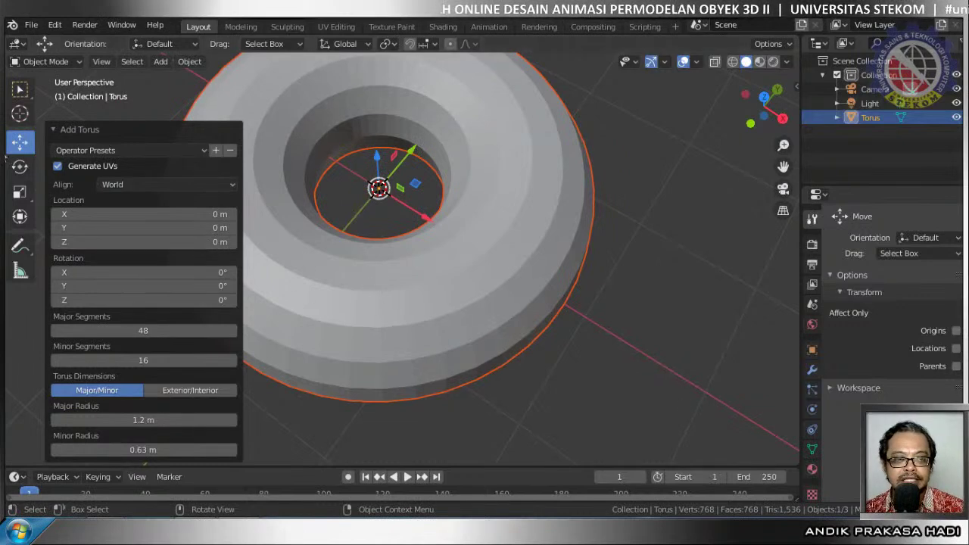
pyautogui.click(52, 129)
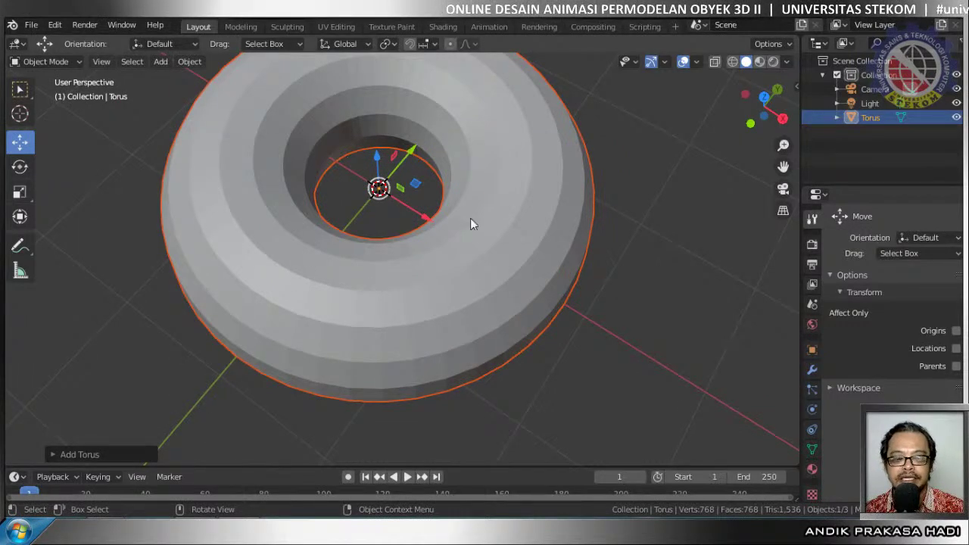
# Enter Edit Mode, select one vertex on the torus's upper surface and try moving it without proportional editing
pyautogui.press('Tab')
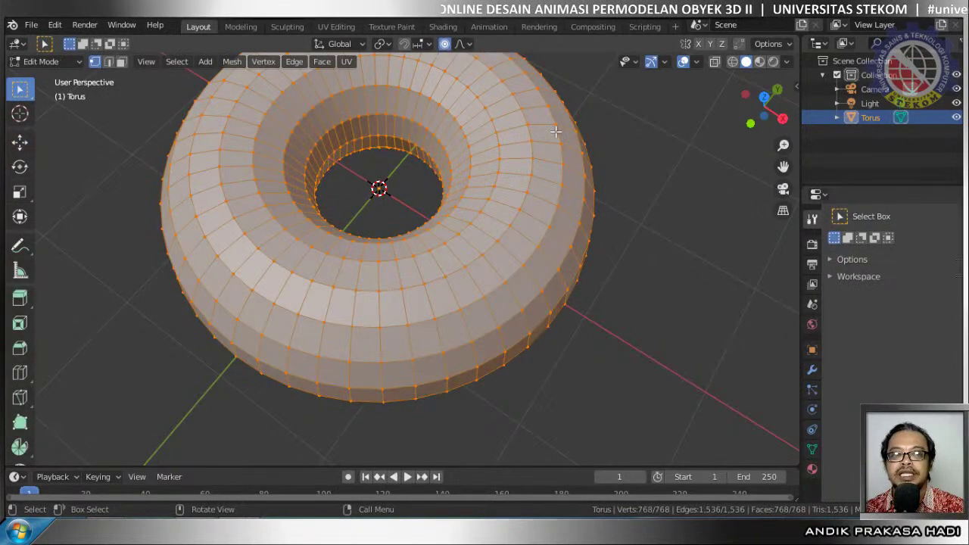
pyautogui.hotkey('alt', 'a')
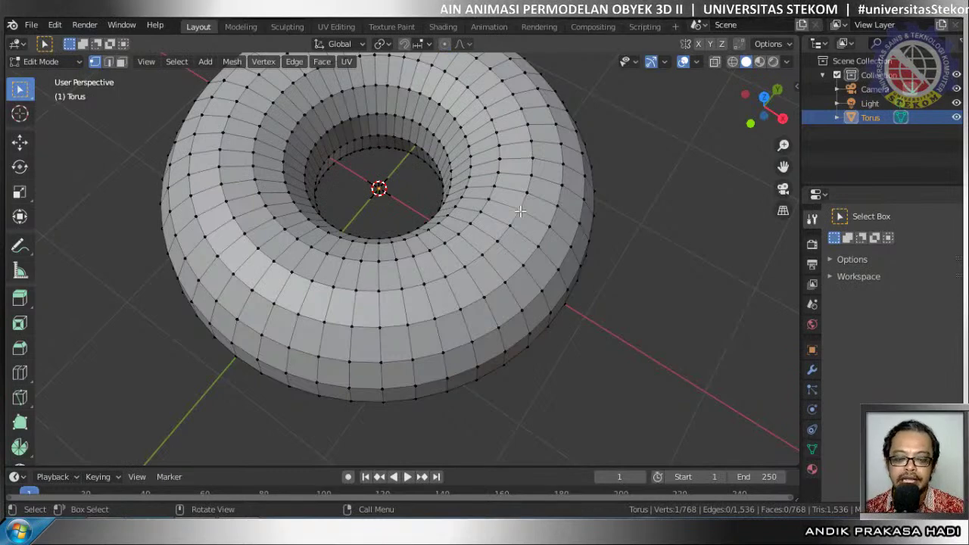
pyautogui.press('g')
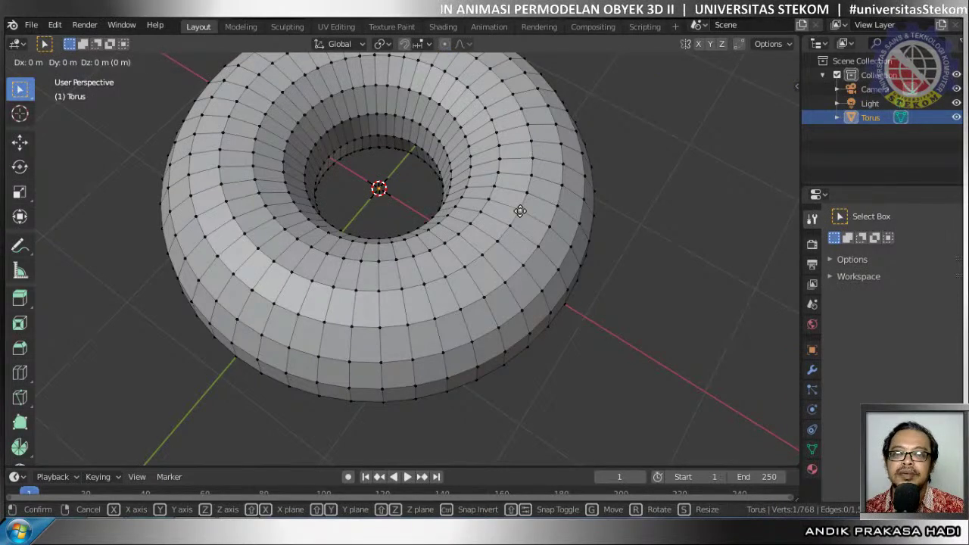
pyautogui.rightClick(519, 190)
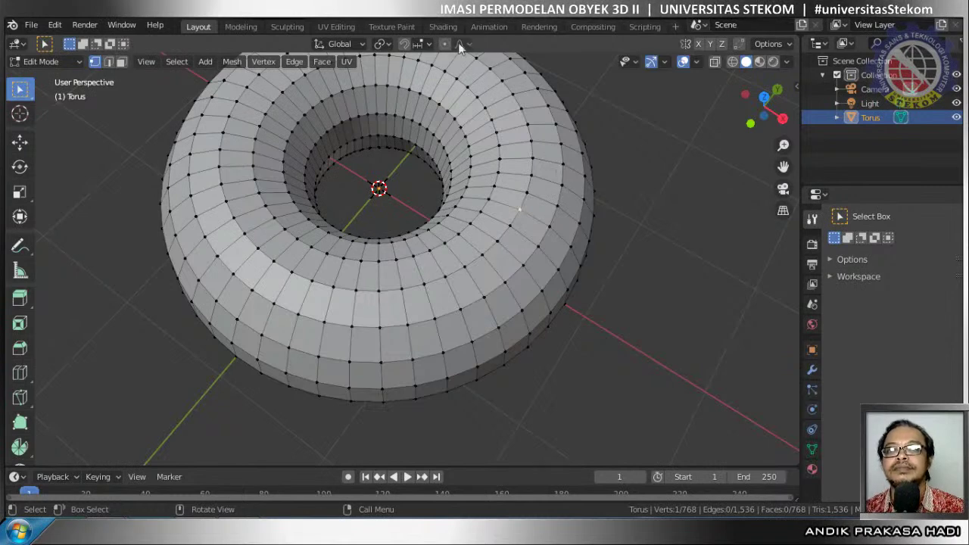
# Turn on proportional editing and try pulling the vertex outward about 1 m with snapping and a proportional size of 1.21
pyautogui.click(406, 44)
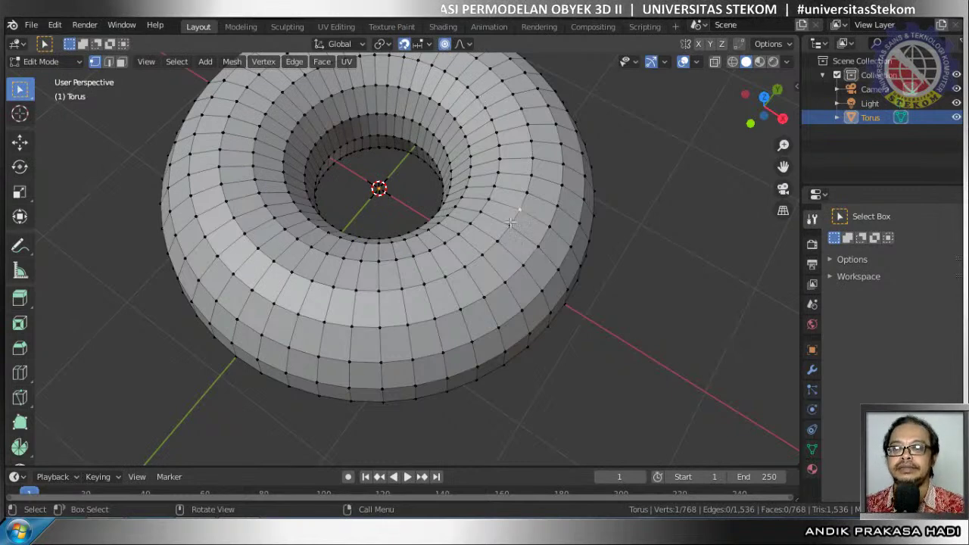
pyautogui.press('g')
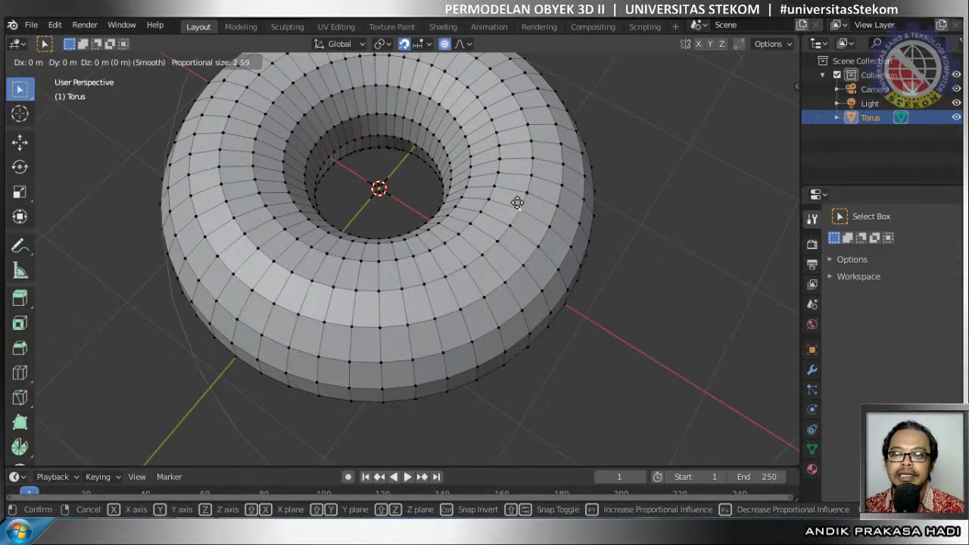
pyautogui.scroll(3, 517, 202)
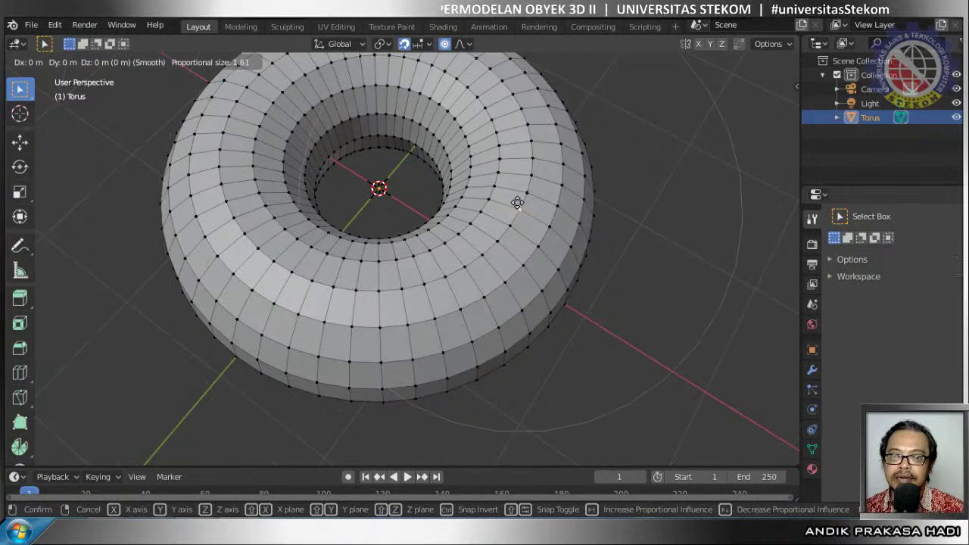
pyautogui.scroll(-4, 531, 181)
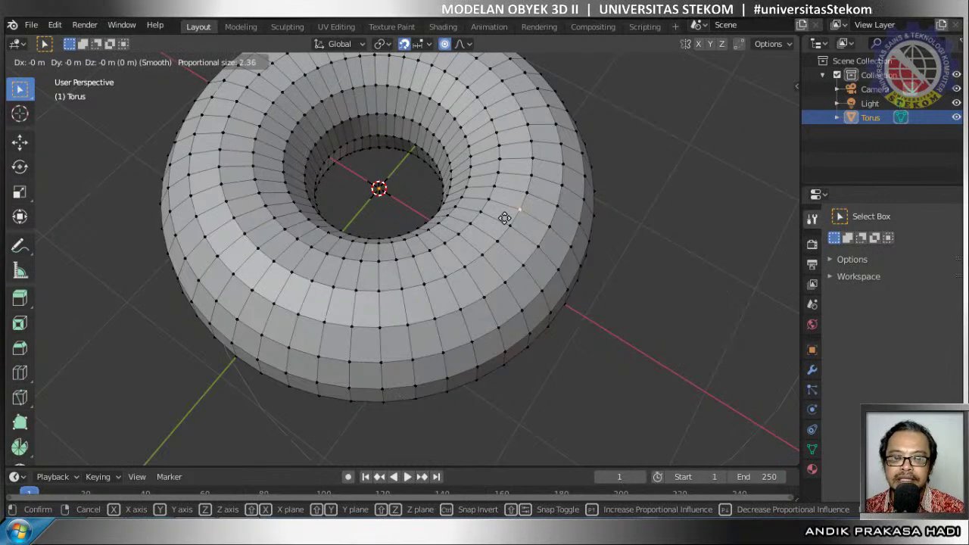
pyautogui.scroll(4, 505, 218)
pyautogui.scroll(3, 505, 218)
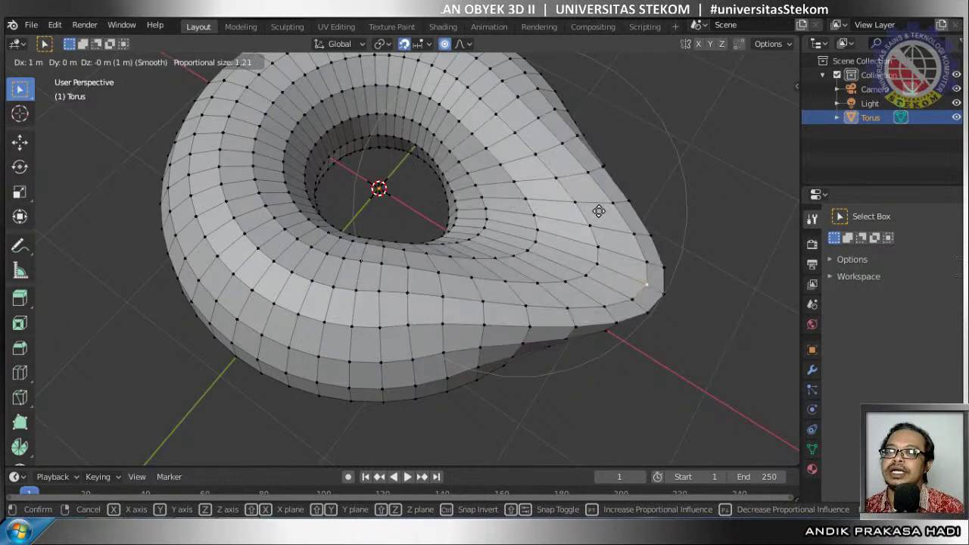
pyautogui.rightClick(403, 451)
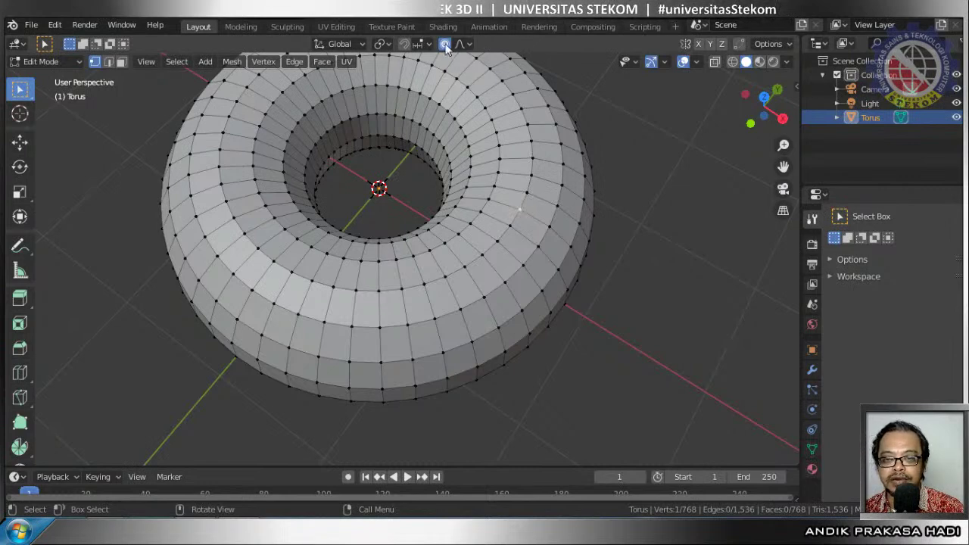
# Move the selected upper vertex slightly without snapping, using smooth proportional falloff with a size of 1.46
pyautogui.press('g')
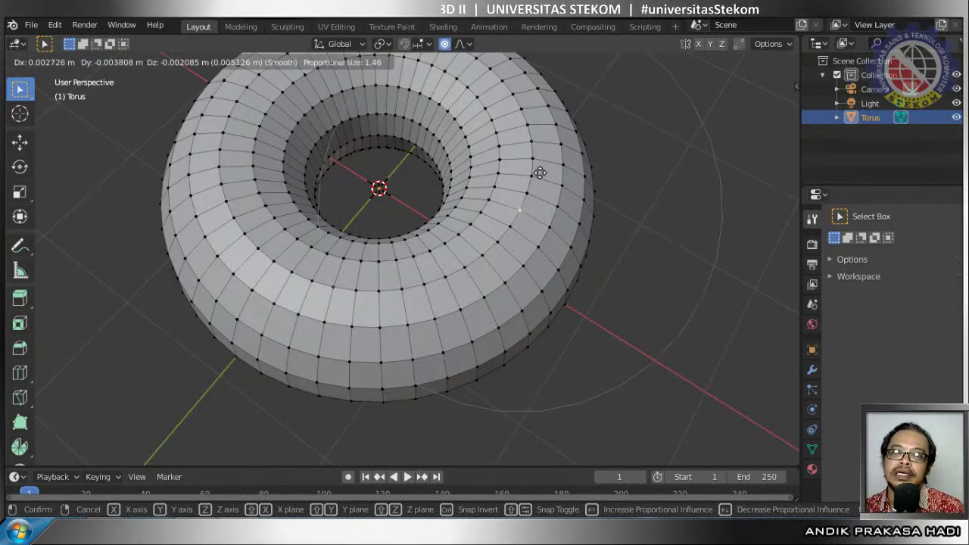
pyautogui.scroll(-1, 532, 176)
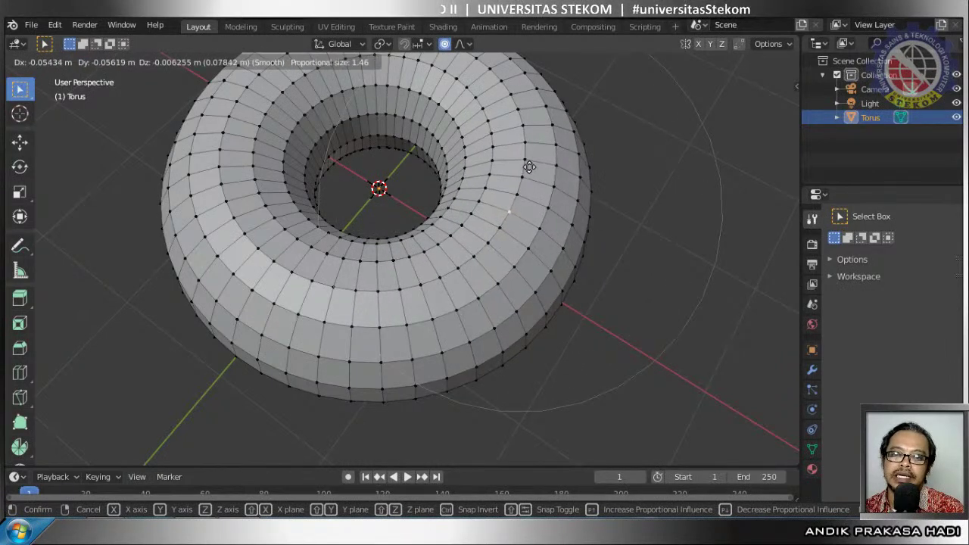
pyautogui.click(523, 156)
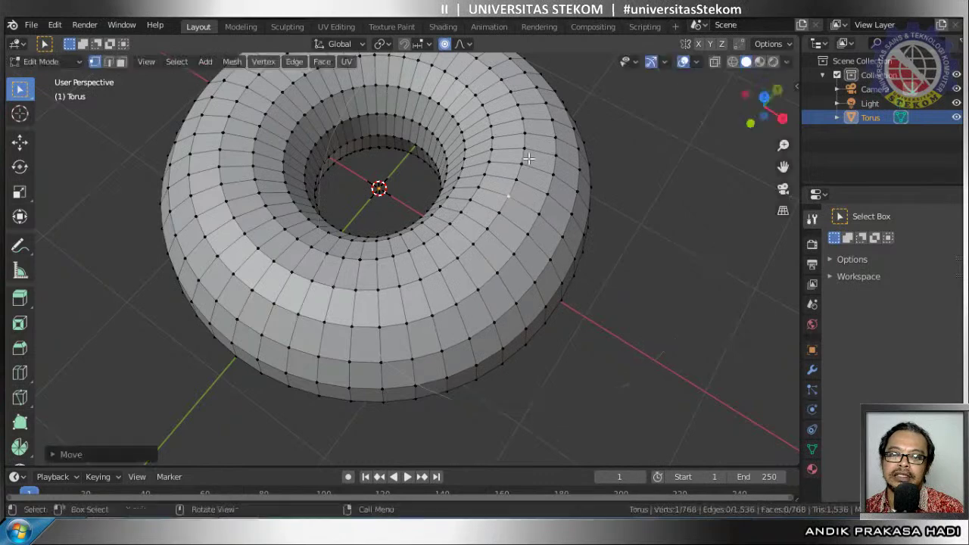
# Select a vertex on the inner wall of the torus's hole and move it inward with a proportional size of 1.46
pyautogui.moveTo(522, 189); pyautogui.dragTo(268, 263, button='middle')
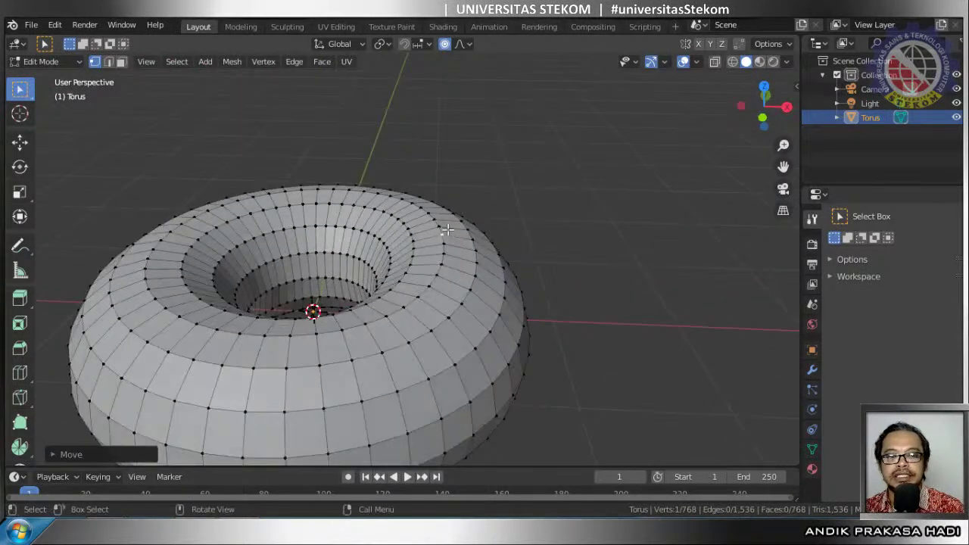
pyautogui.rightClick(269, 261)
pyautogui.press('Escape')
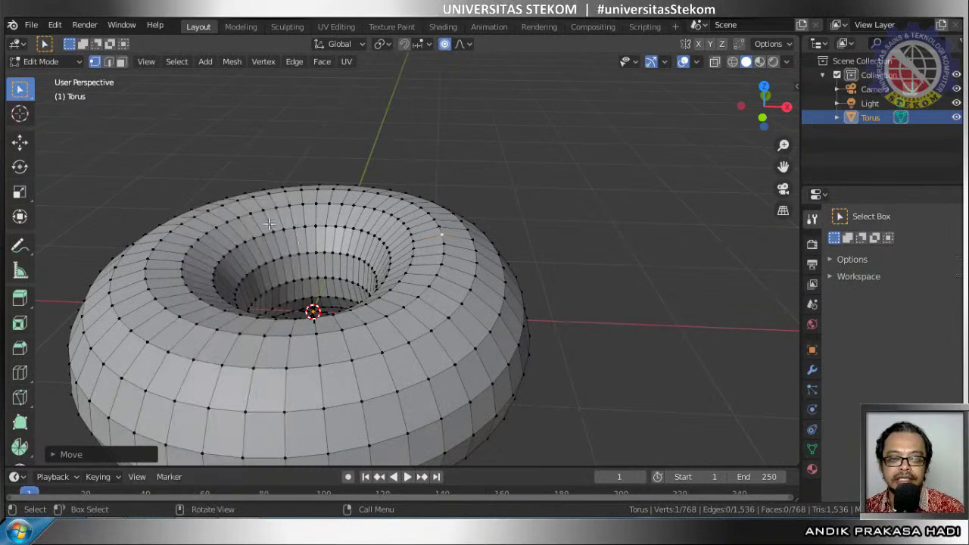
pyautogui.click(281, 258)
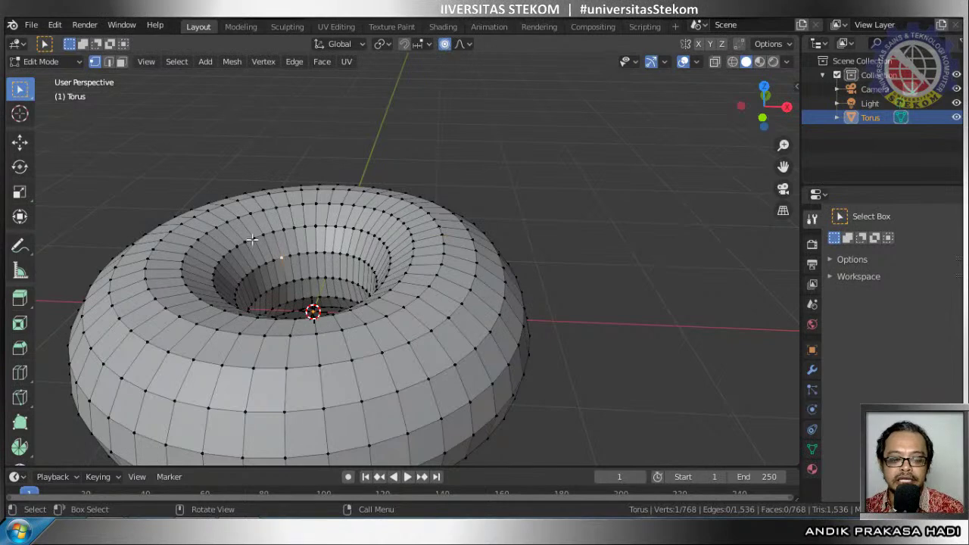
pyautogui.press('g')
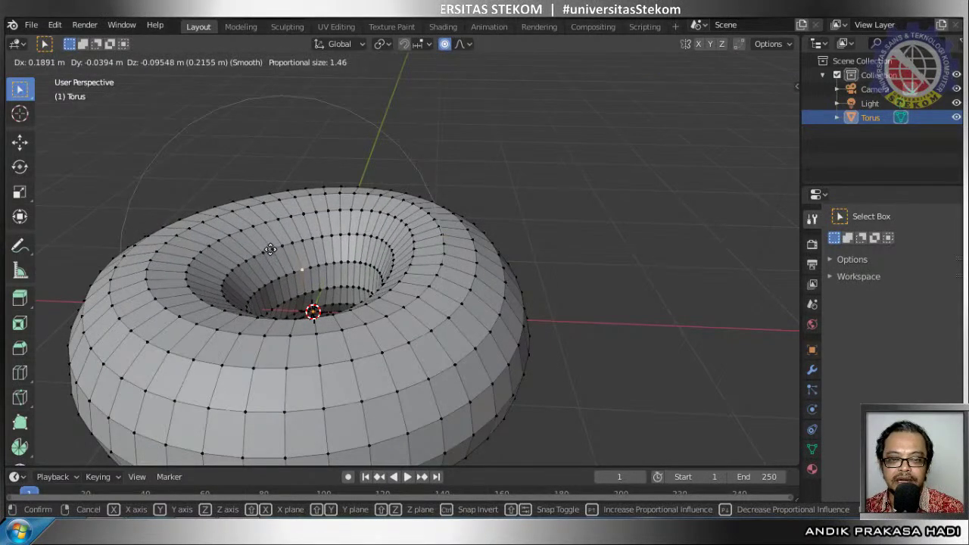
pyautogui.click(329, 252)
# Select a vertex on the torus's outer side and move it about 0.12 m, mostly downward, with a proportional size of 1.21
pyautogui.moveTo(330, 252); pyautogui.dragTo(281, 326, button='middle')
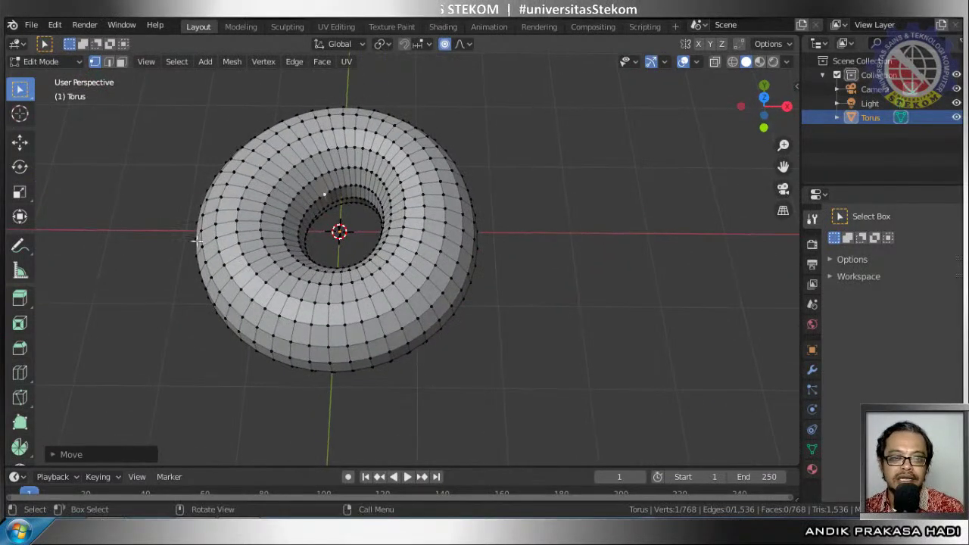
pyautogui.moveTo(274, 280); pyautogui.dragTo(258, 325, button='middle')
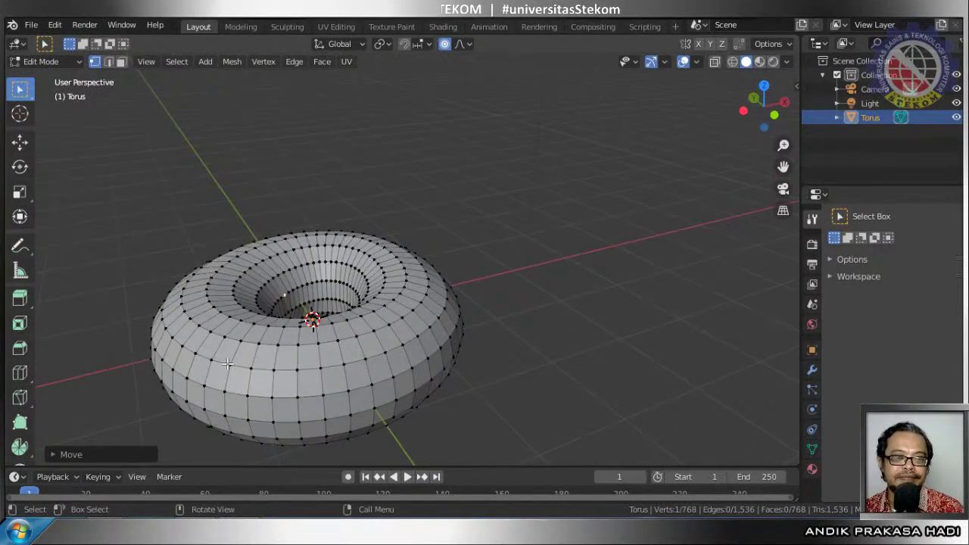
pyautogui.rightClick(233, 363)
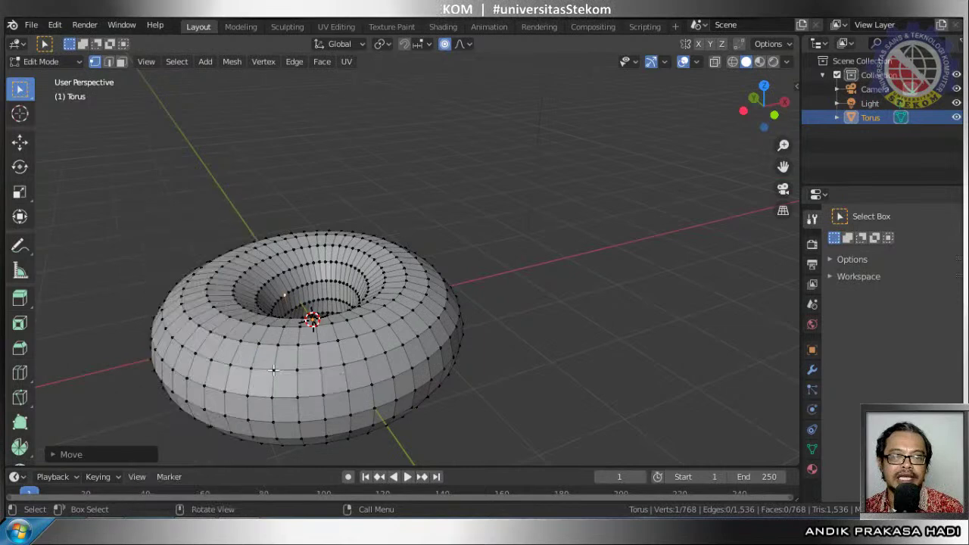
pyautogui.hotkey('ctrl', 'z')
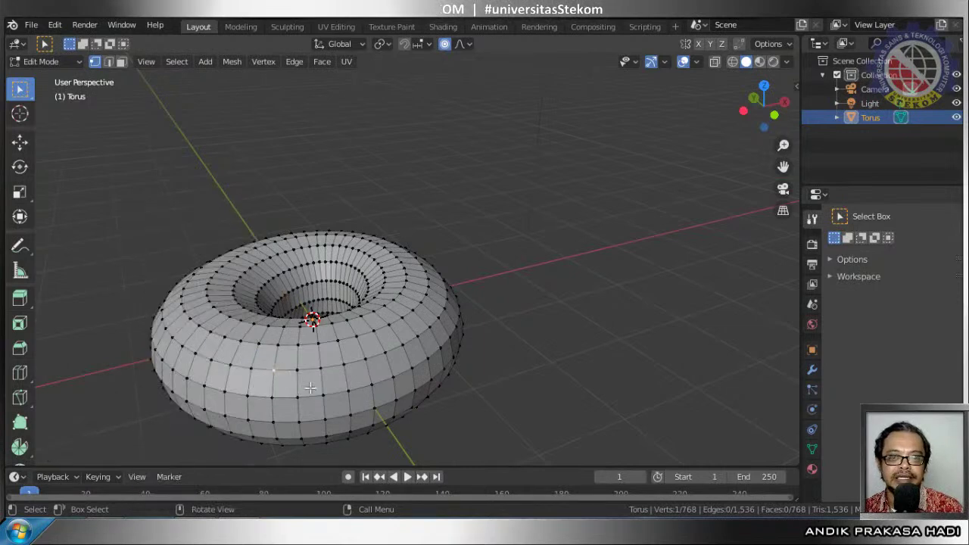
pyautogui.press('g')
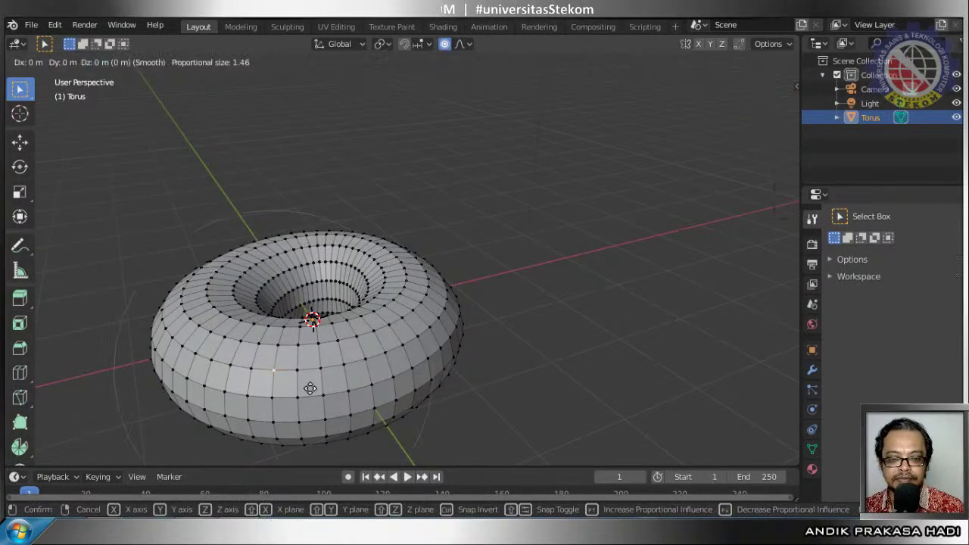
pyautogui.scroll(-2, 310, 389)
pyautogui.scroll(2, 310, 389)
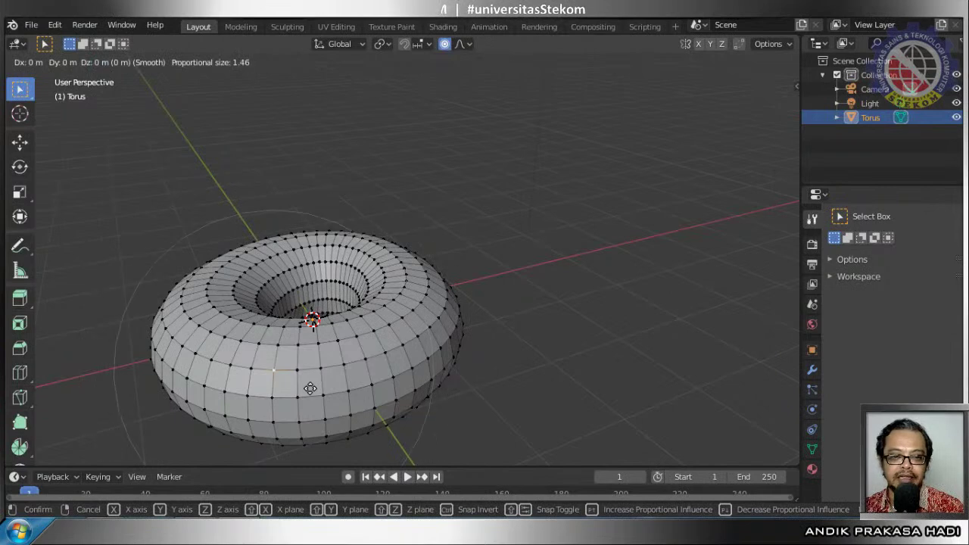
pyautogui.scroll(1, 310, 388)
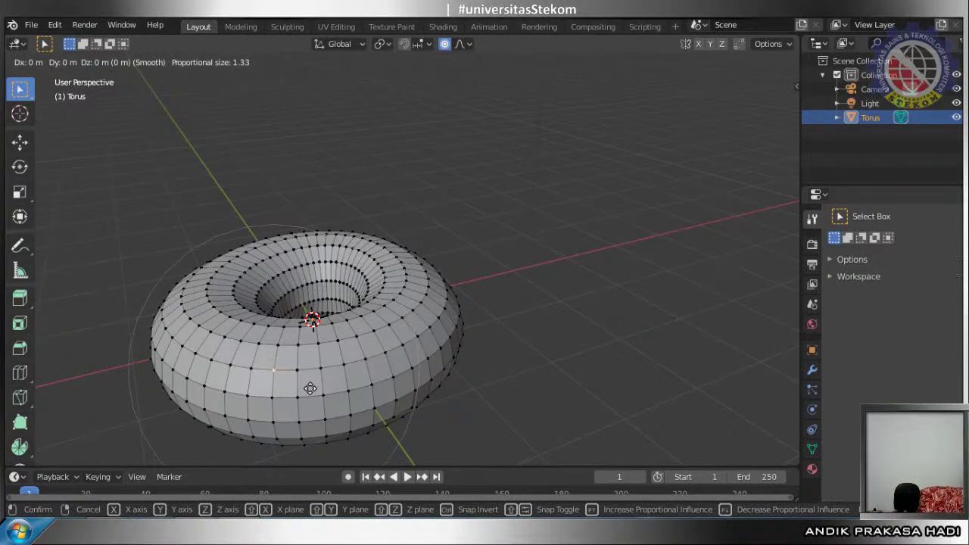
pyautogui.scroll(1, 311, 388)
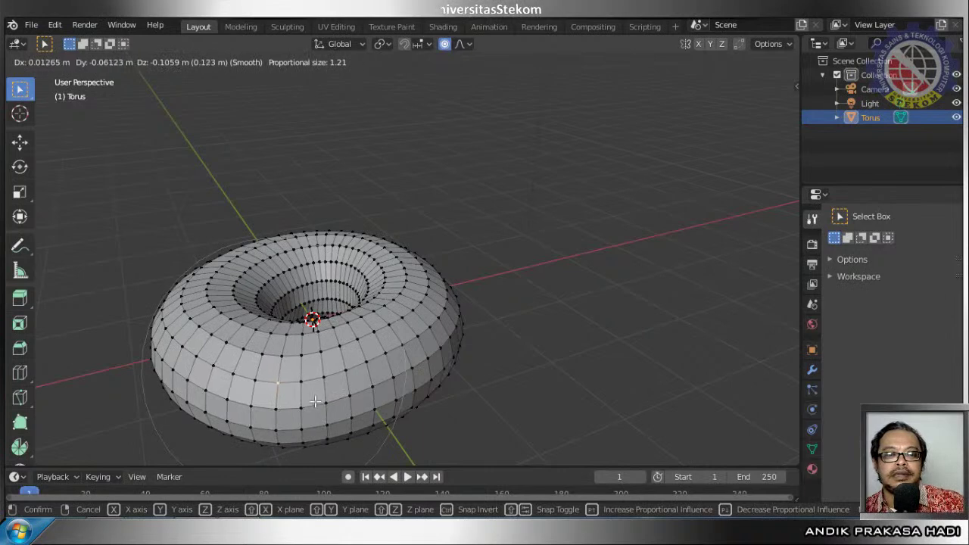
pyautogui.click(315, 401)
# Return to Object Mode, apply Shade Smooth to the torus and inspect it from several angles
pyautogui.moveTo(417, 351); pyautogui.dragTo(345, 352, button='middle')
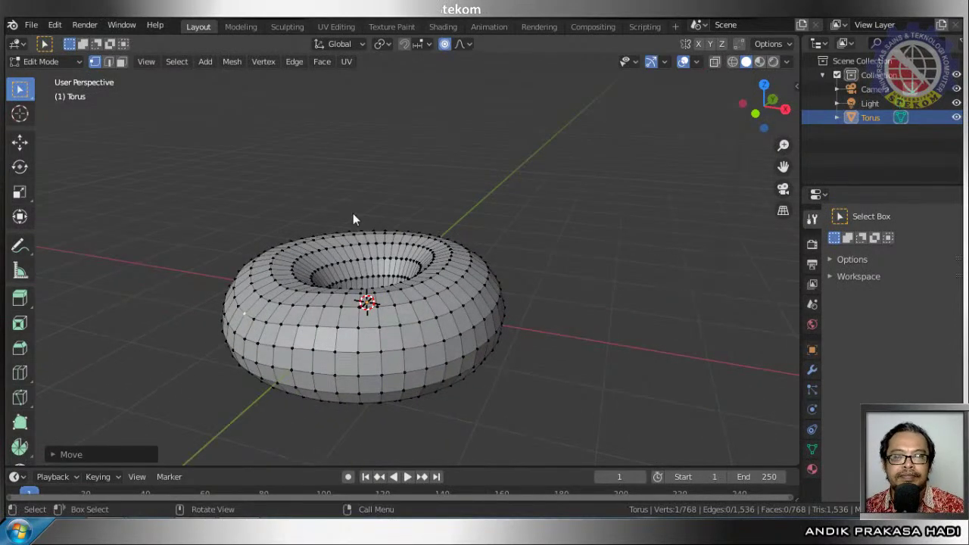
pyautogui.press('Tab')
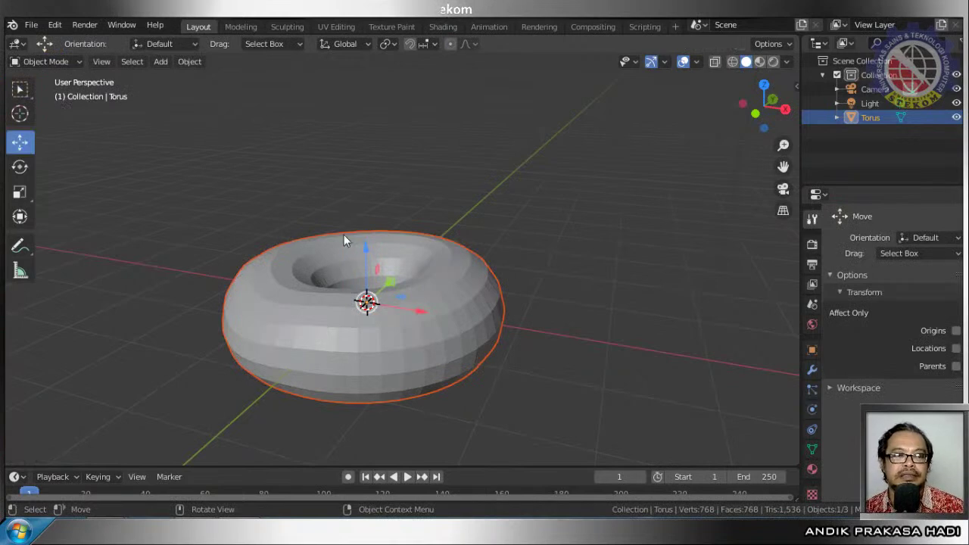
pyautogui.rightClick(450, 252)
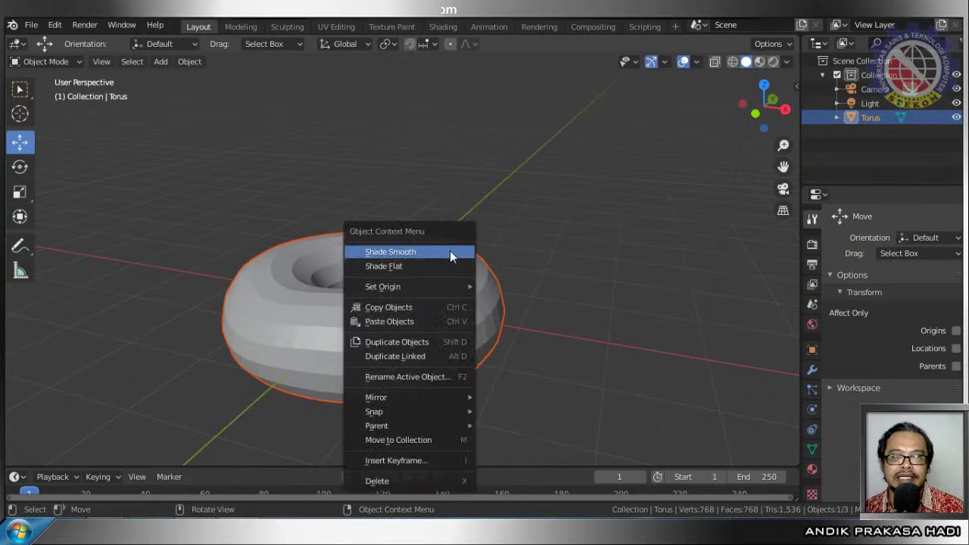
pyautogui.click(403, 254)
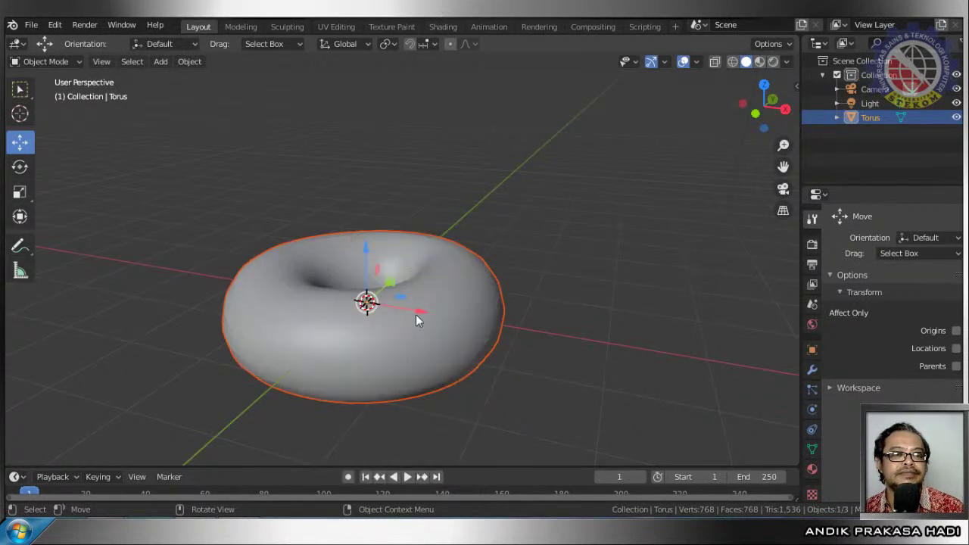
pyautogui.moveTo(427, 328); pyautogui.dragTo(328, 361, button='middle')
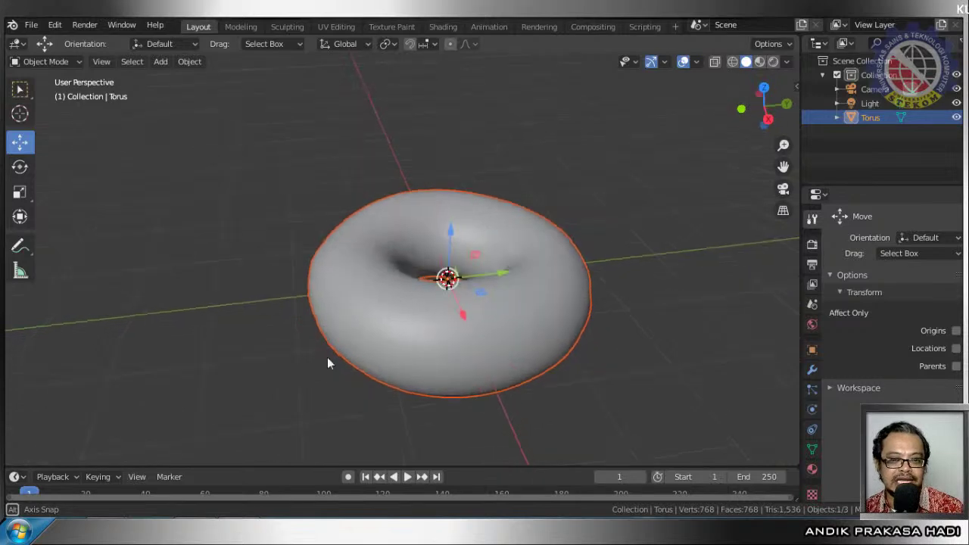
pyautogui.moveTo(421, 364); pyautogui.dragTo(443, 315, button='middle')
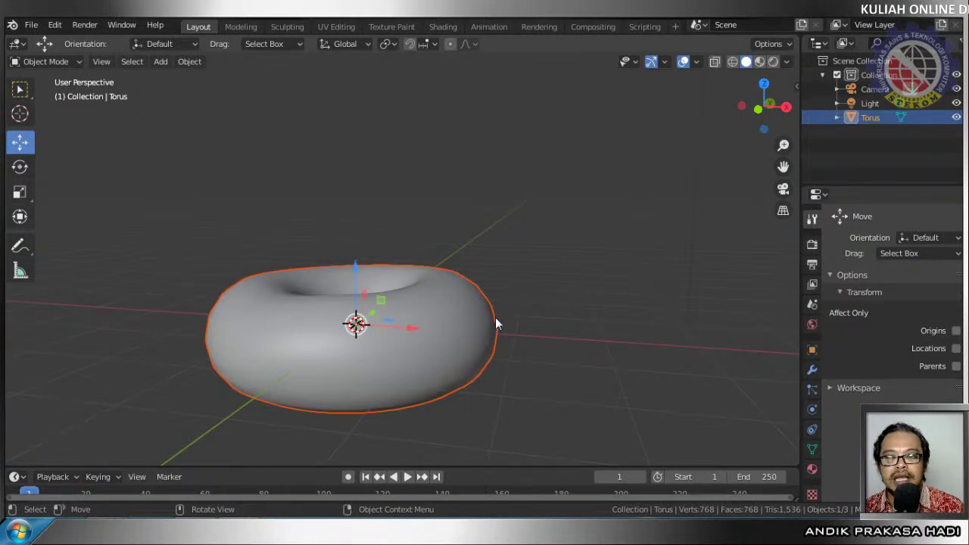
# Add a Subdivision Surface modifier to the torus and set its viewport subdivisions to 2
pyautogui.click(812, 371)
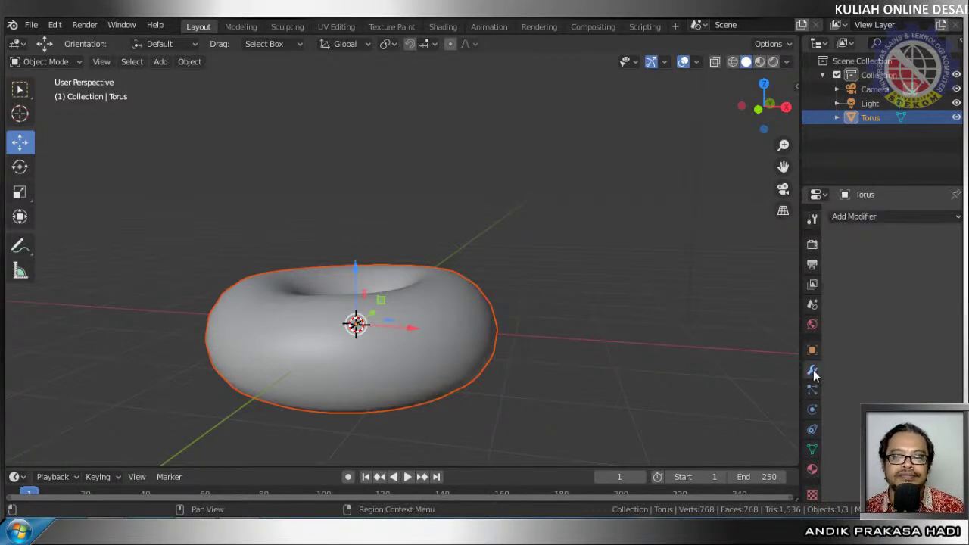
pyautogui.click(877, 216)
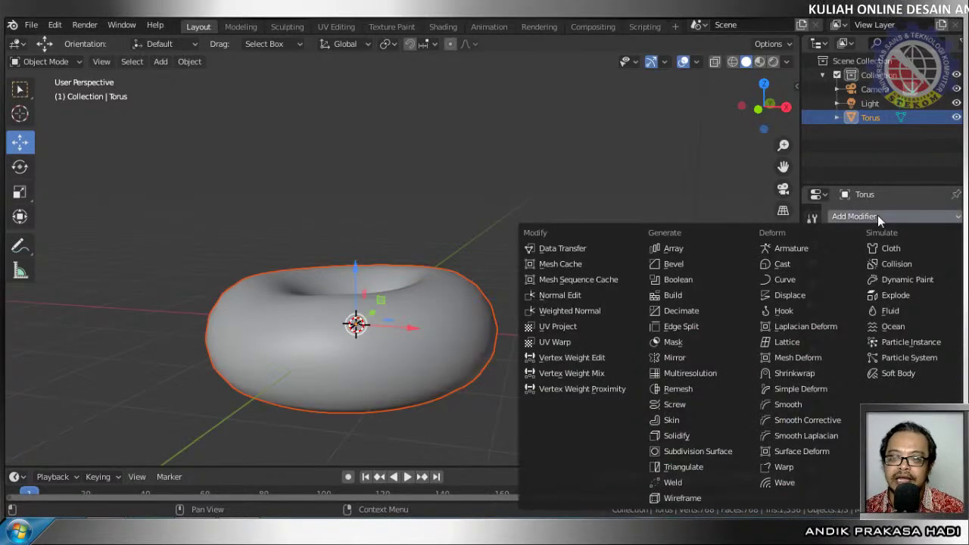
pyautogui.click(692, 456)
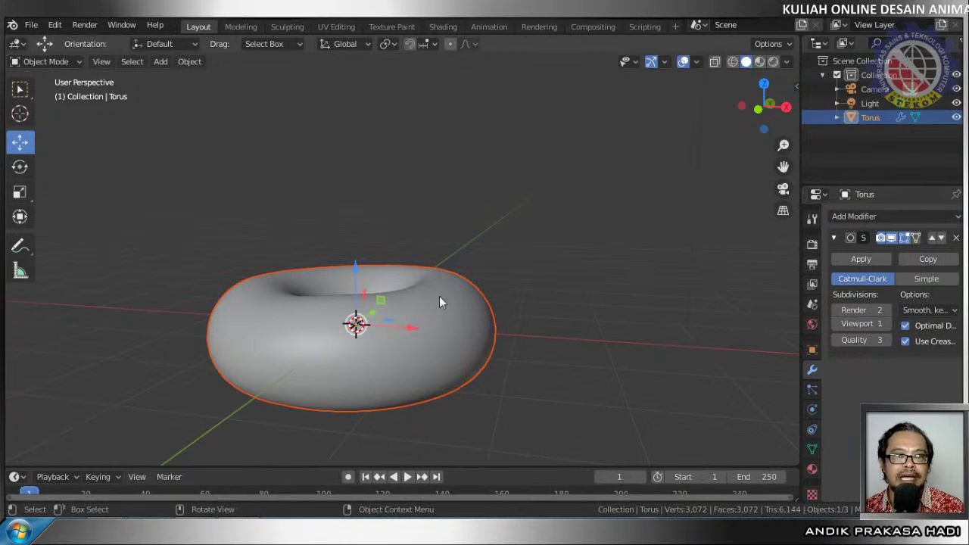
pyautogui.click(886, 326)
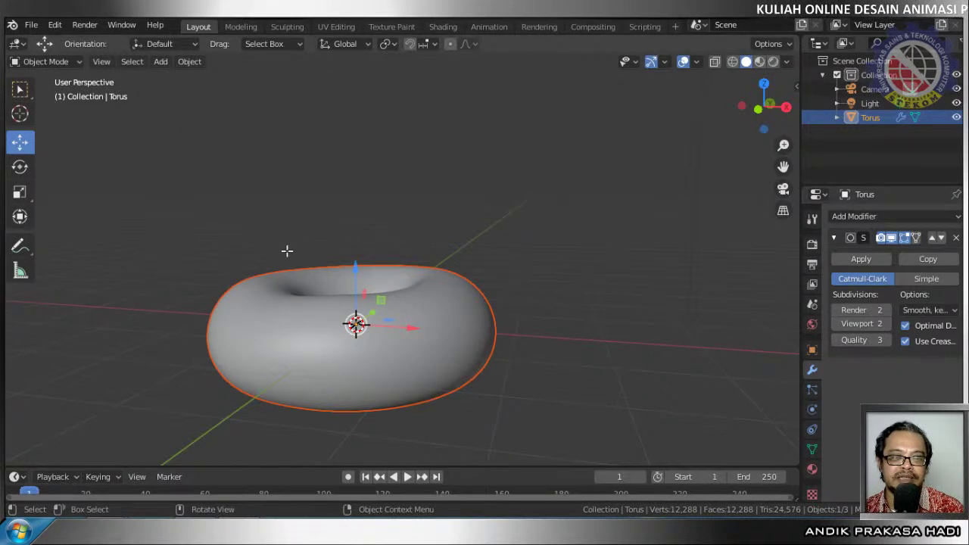
# Check the torus cage in Edit Mode, apply the Subdivision Surface modifier in Object Mode and inspect the resulting mesh
pyautogui.press('Tab')
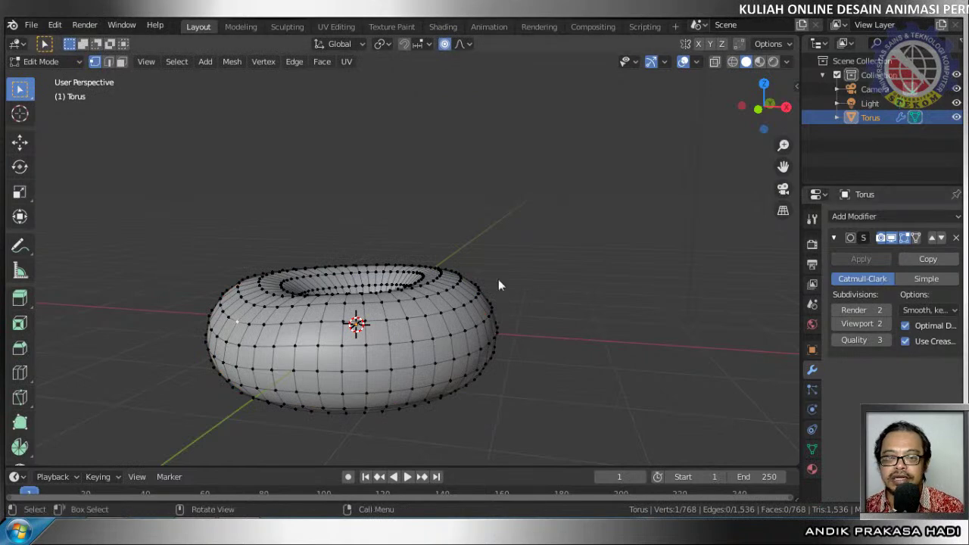
pyautogui.press('Tab')
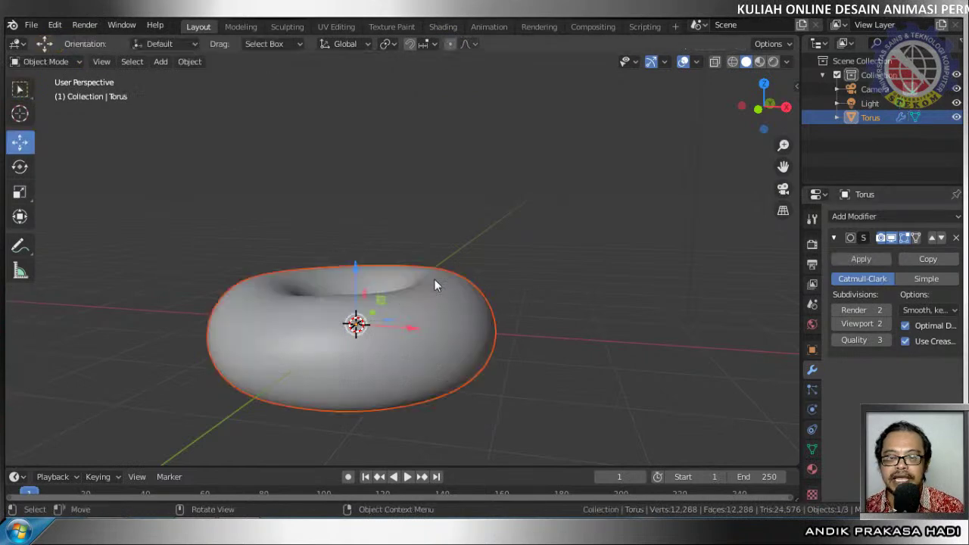
pyautogui.click(860, 259)
pyautogui.press('Tab')
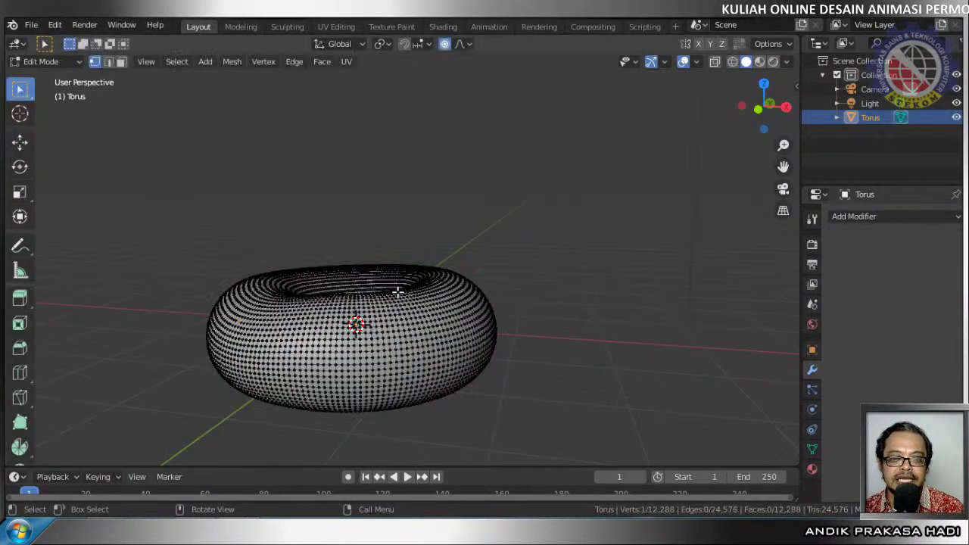
pyautogui.scroll(1, 264, 320)
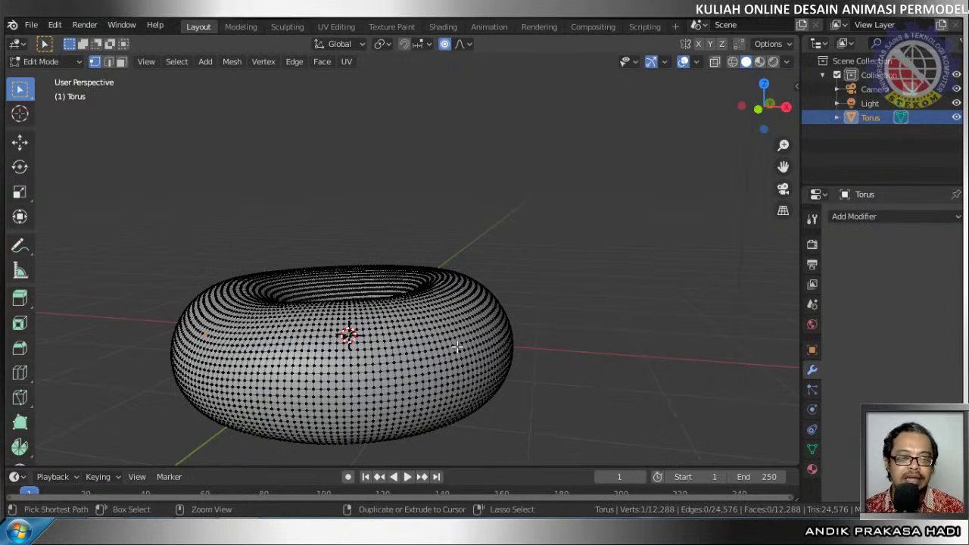
# Undo applying the Subdivision Surface modifier and reopen the torus in Edit Mode
pyautogui.press('Tab')
pyautogui.hotkey('ctrl', '2')
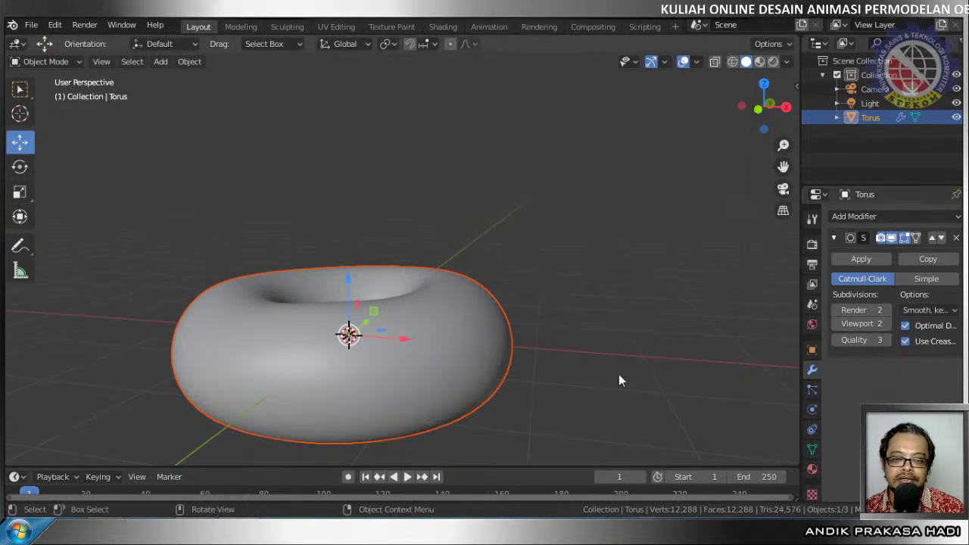
pyautogui.press('Tab')
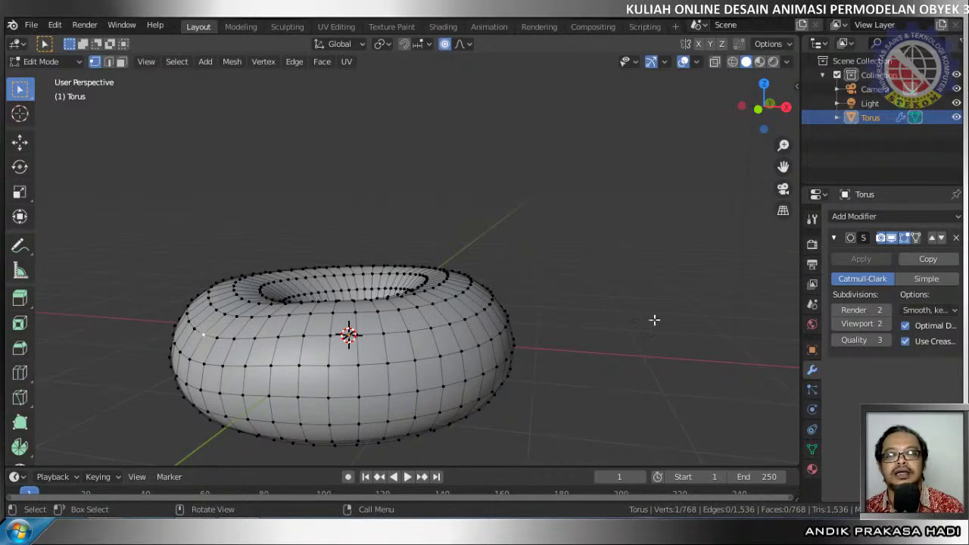
# Compare viewport subdivision levels by setting 1 and restoring 2, checking the torus in Object Mode and Edit Mode
pyautogui.click(837, 324)
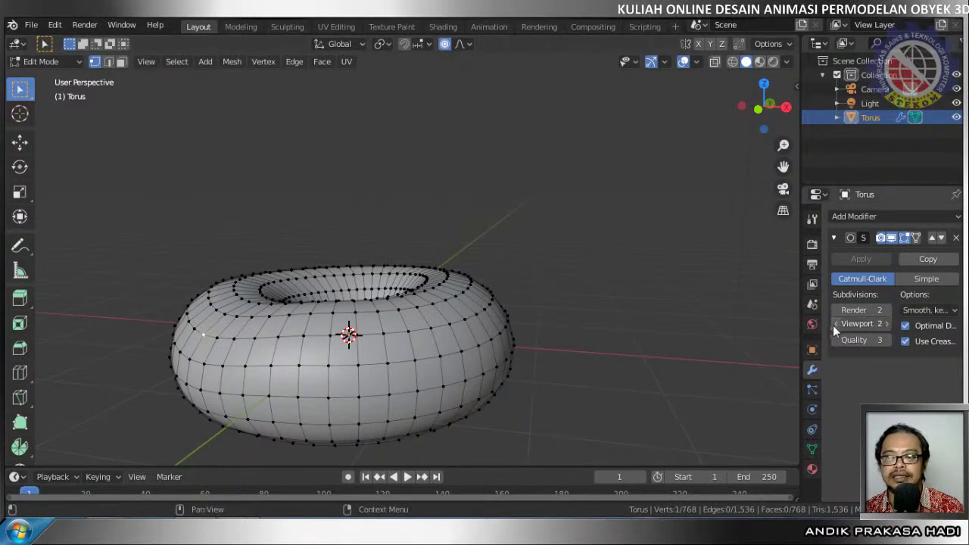
pyautogui.press('Tab')
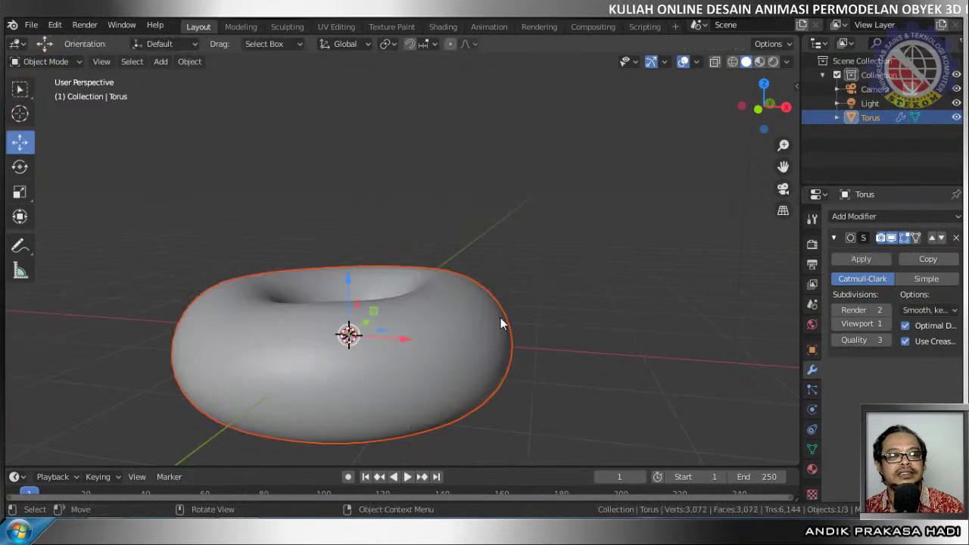
pyautogui.click(886, 324)
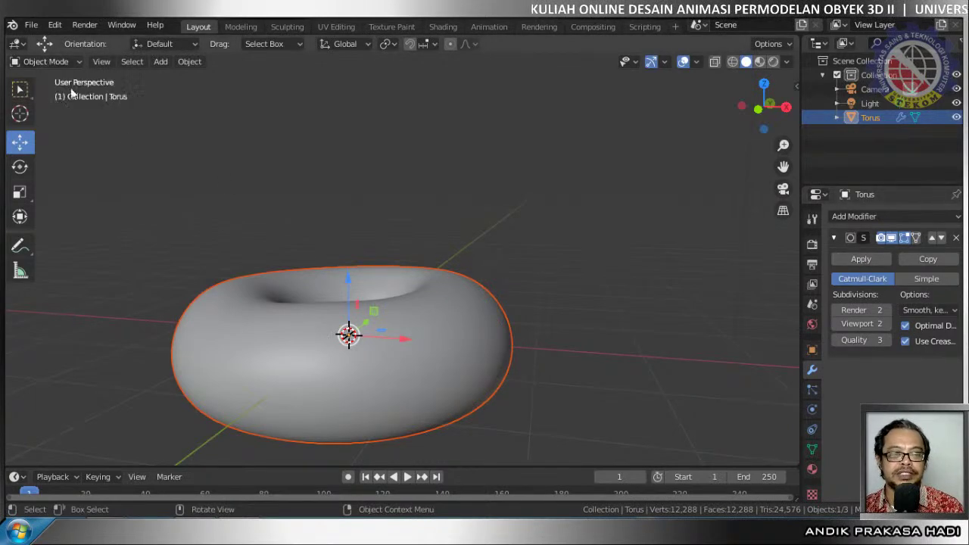
pyautogui.press('Tab')
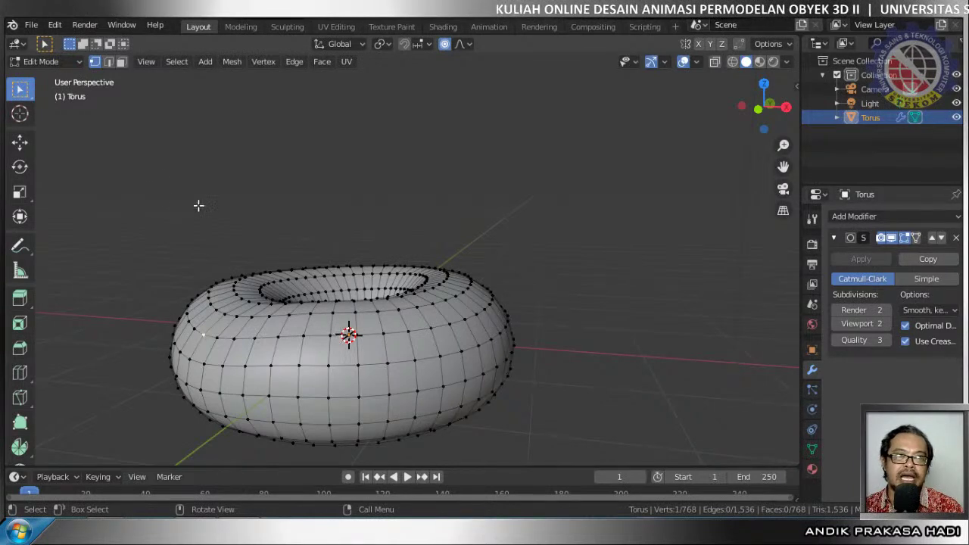
pyautogui.press('Tab')
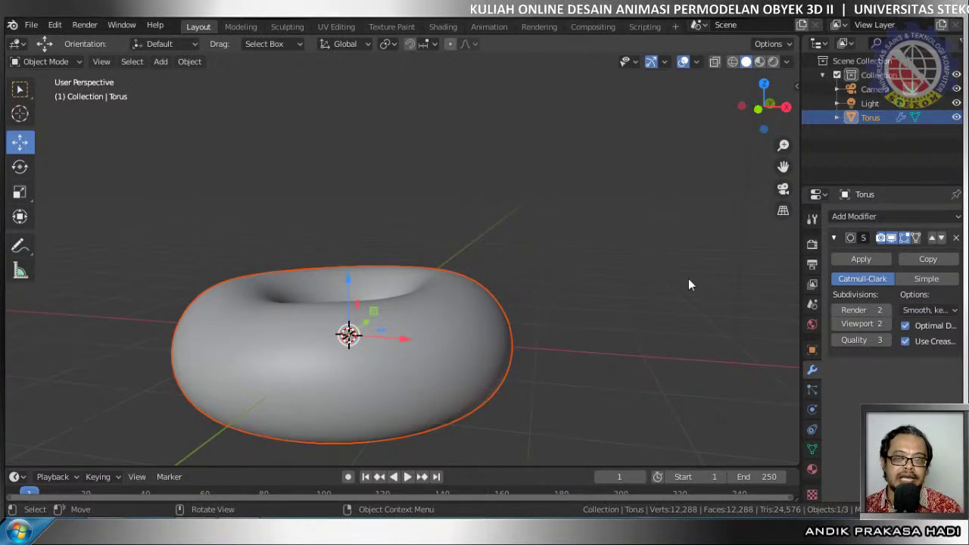
# Apply the torus's Subdivision Surface modifier in Object Mode and examine the denser mesh in Edit Mode
pyautogui.click(847, 260)
pyautogui.press('Tab')
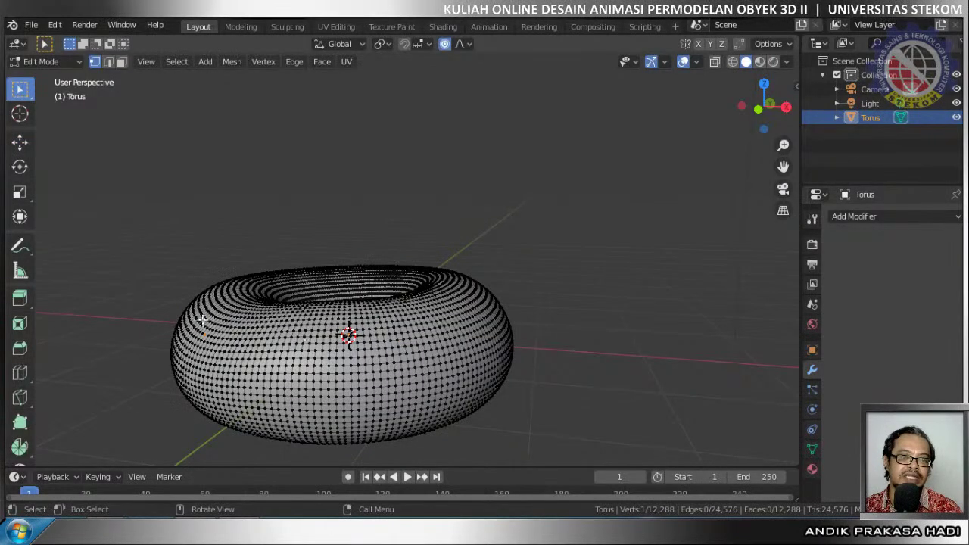
pyautogui.scroll(2, 182, 349)
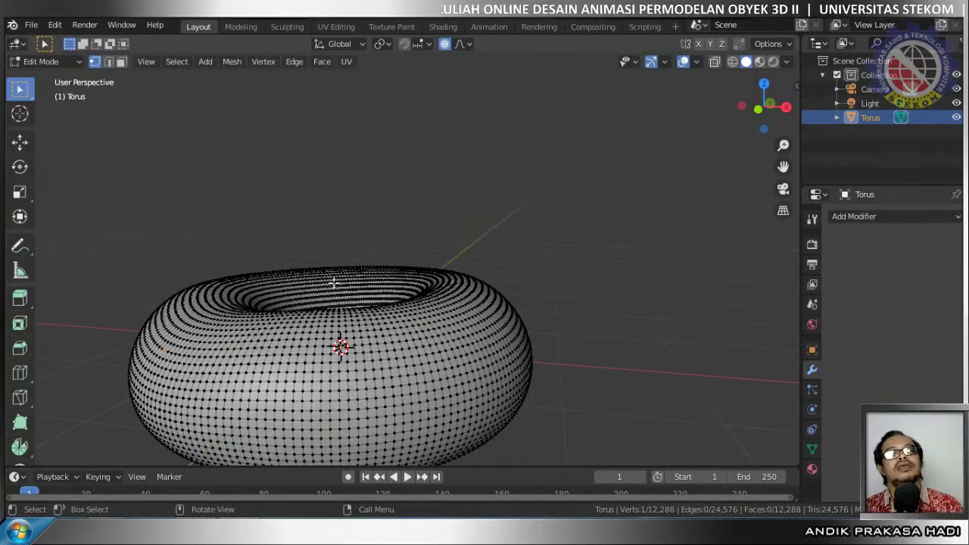
pyautogui.scroll(-2, 471, 434)
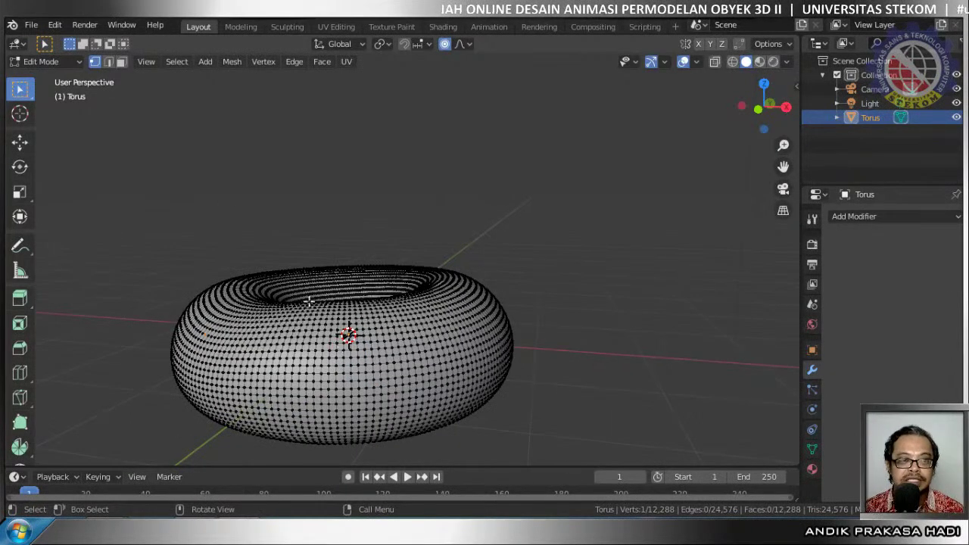
# Switch to edge selection and select one edge on the front of the torus's outer side
pyautogui.click(109, 64)
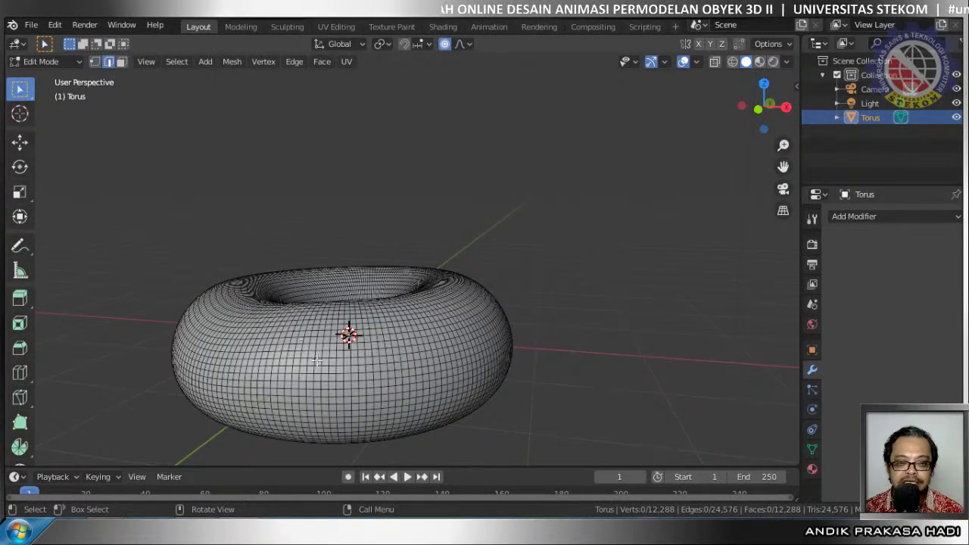
pyautogui.scroll(2, 341, 402)
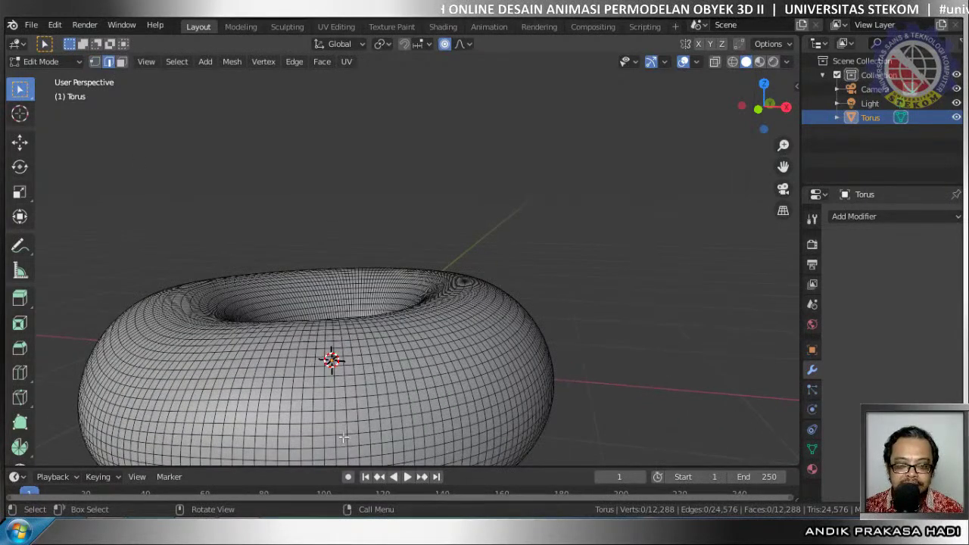
pyautogui.click(341, 435)
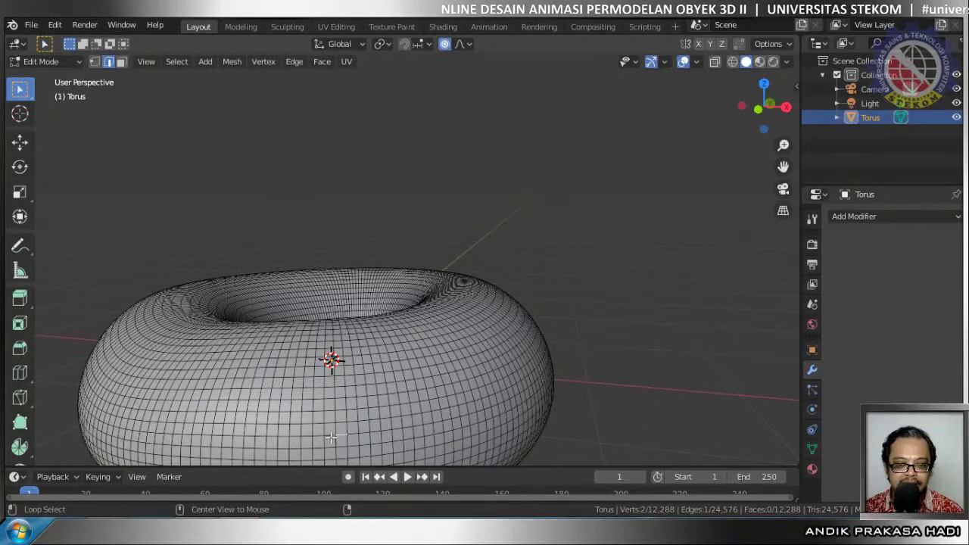
# Select the full horizontal edge loop around the torus's outer side and move it slightly up along Z with proportional editing
pyautogui.keyDown('alt'); pyautogui.click(331, 437); pyautogui.keyUp('alt')
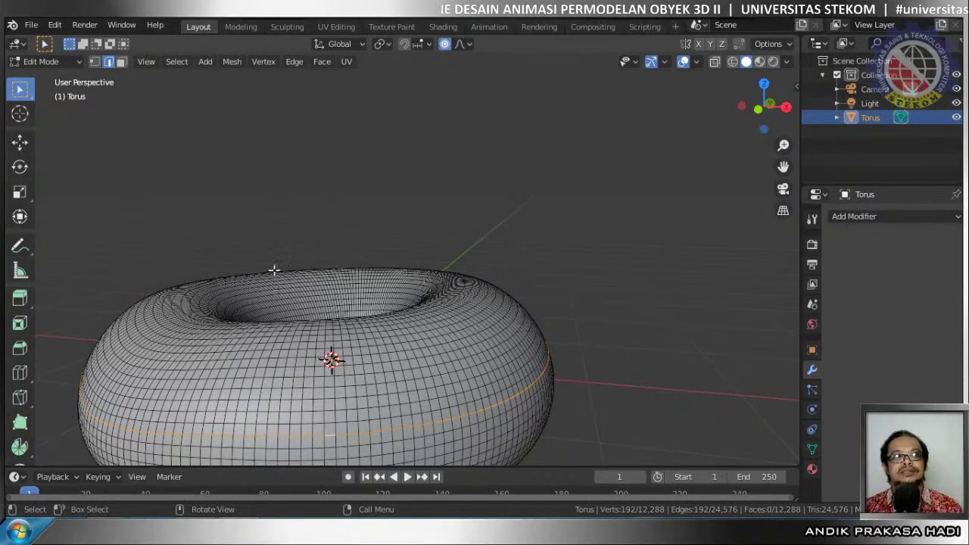
pyautogui.click(14, 150)
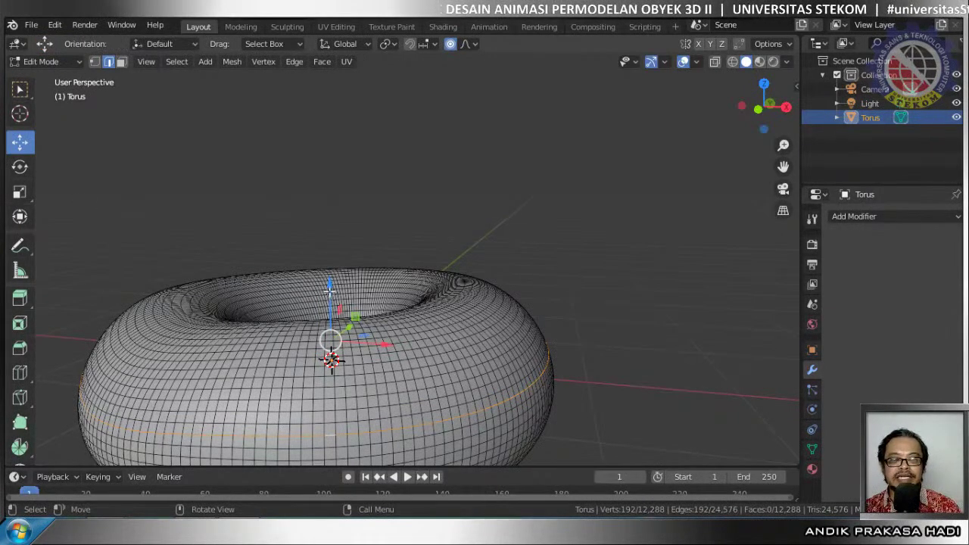
pyautogui.moveTo(331, 285); pyautogui.dragTo(354, 232)
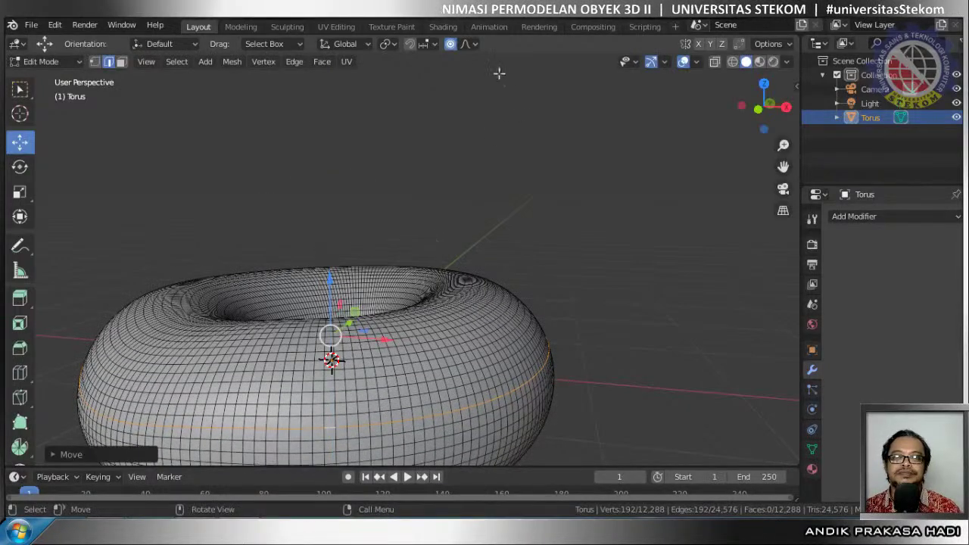
# Try moving the edge loop up along Z with proportional editing off, undo the move and re-enable proportional editing
pyautogui.click(450, 44)
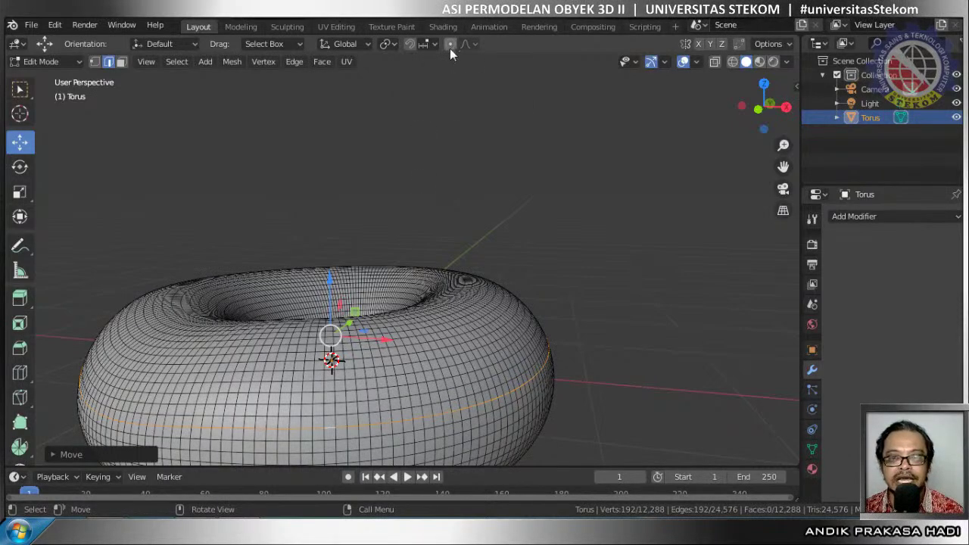
pyautogui.moveTo(329, 284)
pyautogui.mouseDown()
pyautogui.moveTo(338, 289)
pyautogui.moveTo(330, 294)
pyautogui.moveTo(335, 283)
pyautogui.mouseUp()
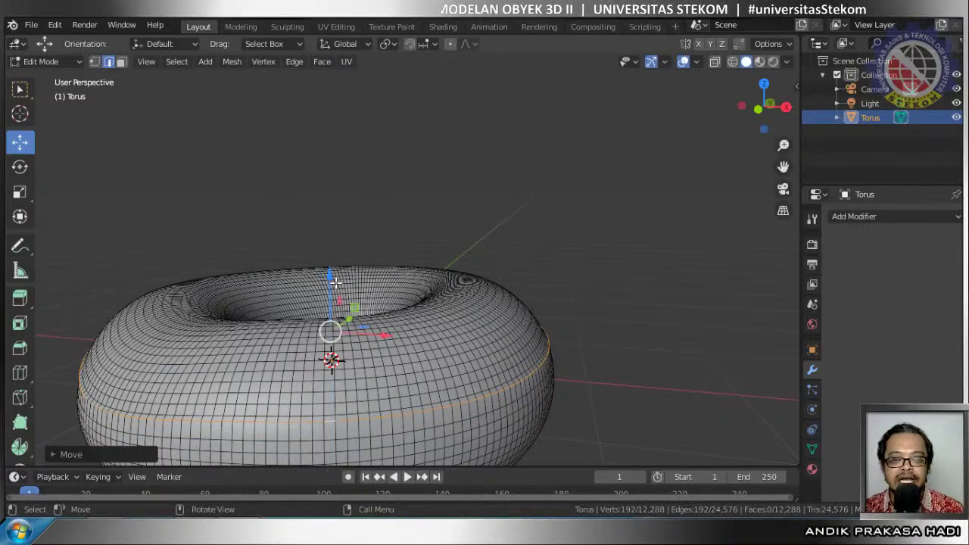
pyautogui.hotkey('ctrl', 'z')
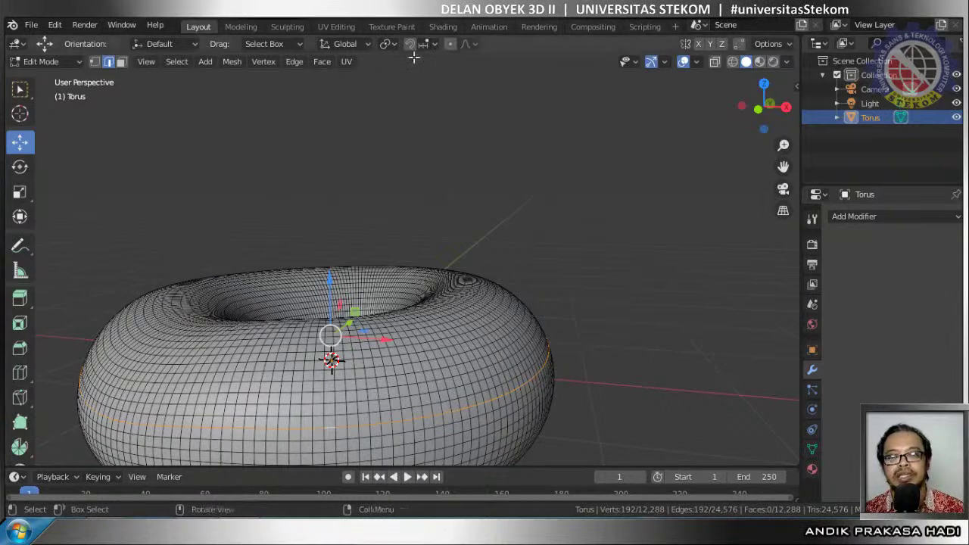
pyautogui.click(450, 44)
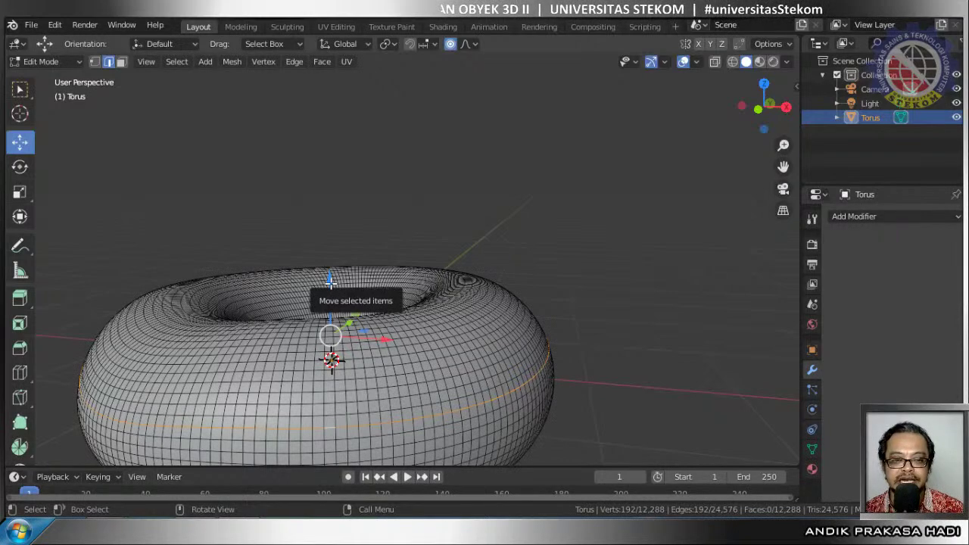
# Move the edge loop slightly down along Z with proportional editing, and return to Object Mode with proportional editing off
pyautogui.moveTo(330, 281)
pyautogui.mouseDown()
pyautogui.moveTo(331, 266)
pyautogui.moveTo(333, 282)
pyautogui.mouseUp()
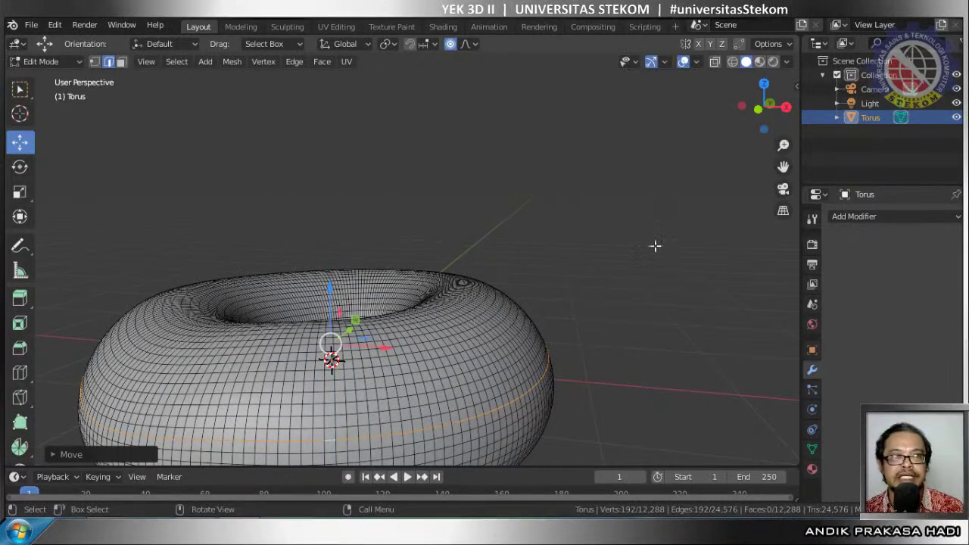
pyautogui.click(450, 43)
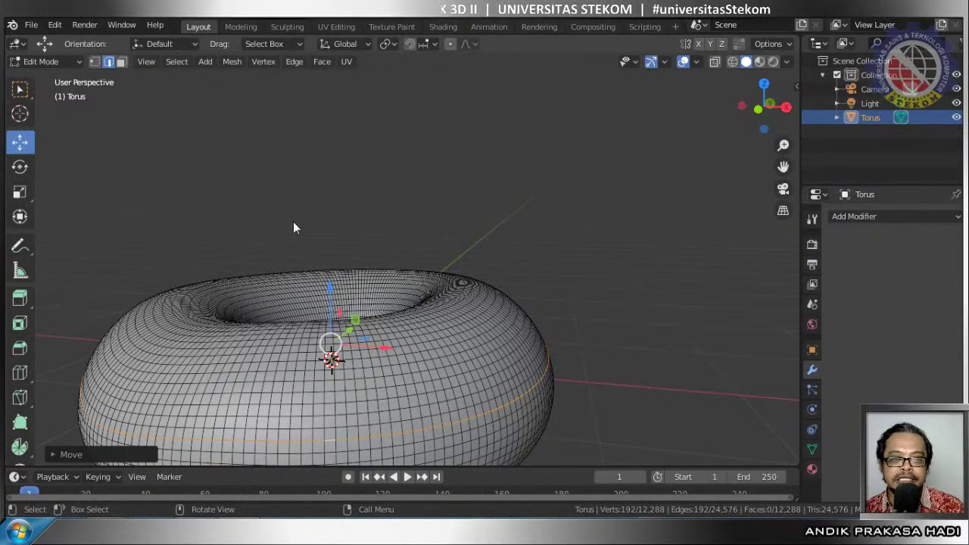
pyautogui.press('Tab')
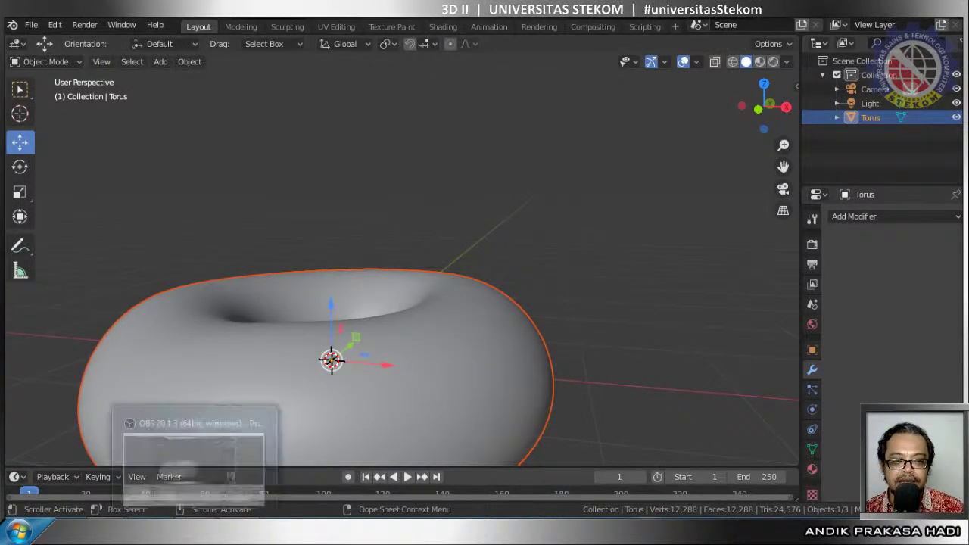
# Switch to OBS and activate the Chatingan scene
pyautogui.hotkey('alt', 'Tab')
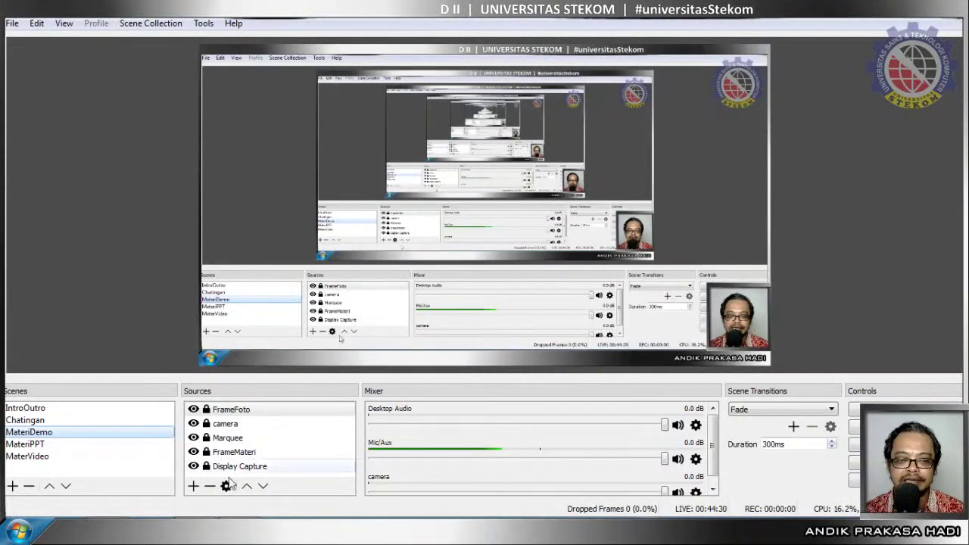
pyautogui.click(46, 420)
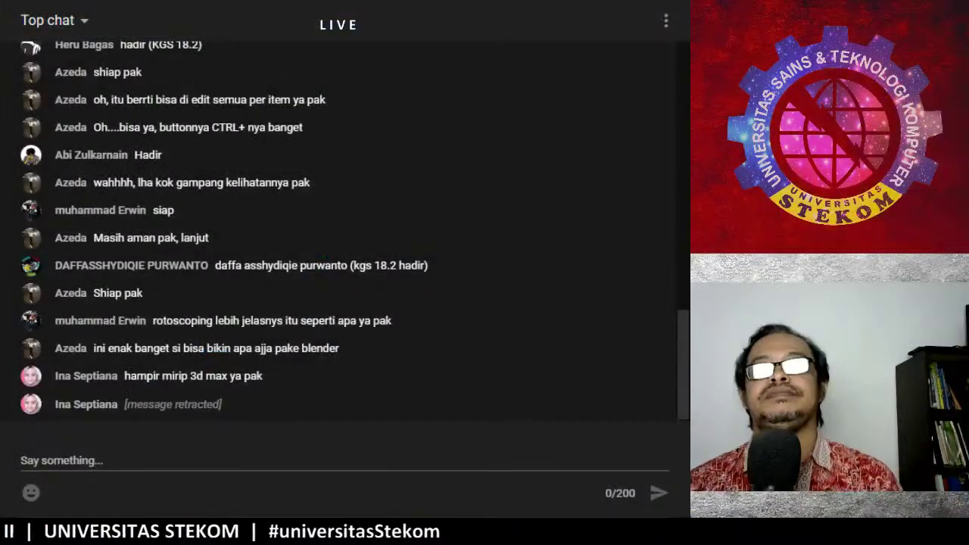